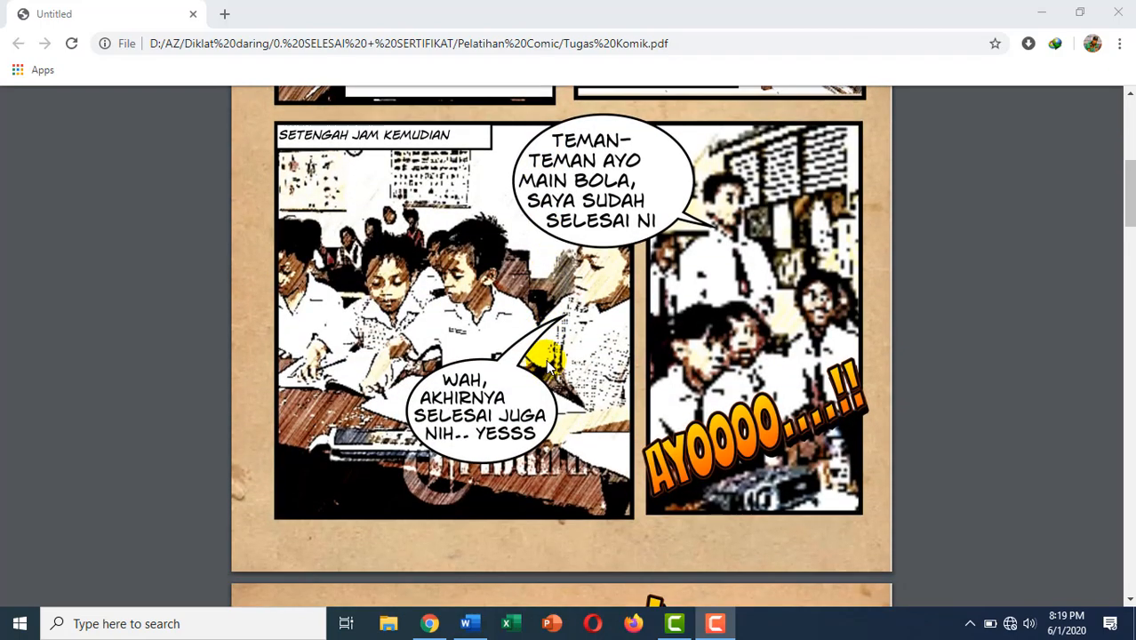
- Examine the first page of the comic PDF, from its title down to the classroom panels
scroll(548, 365, up, 5)
scroll(546, 367, up, 1)
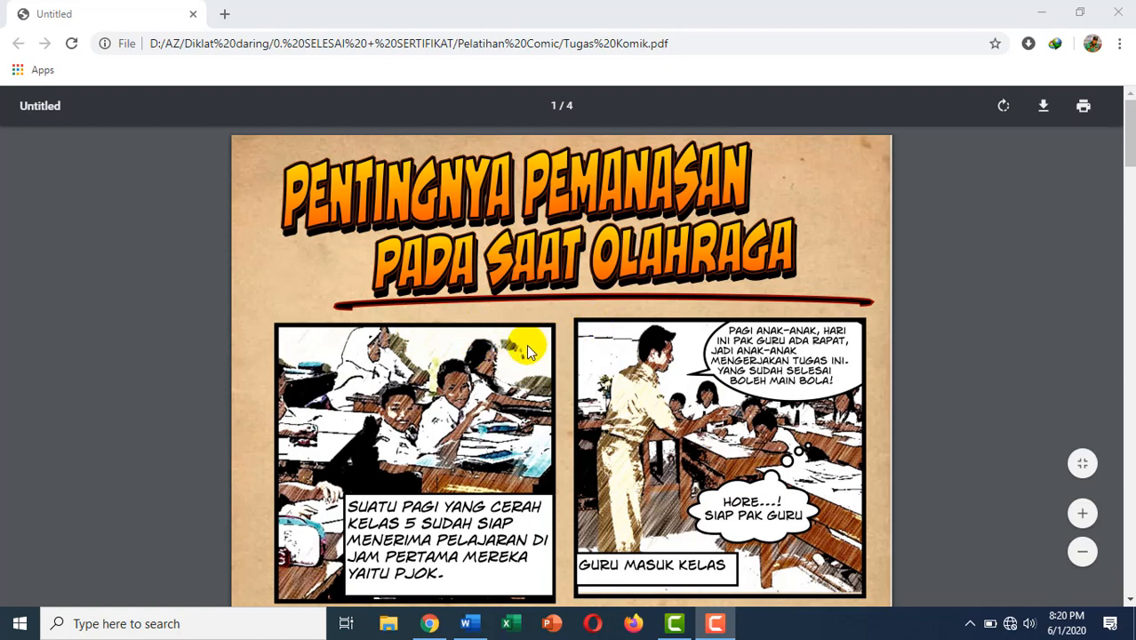
scroll(527, 351, down, 2)
scroll(543, 354, down, 1)
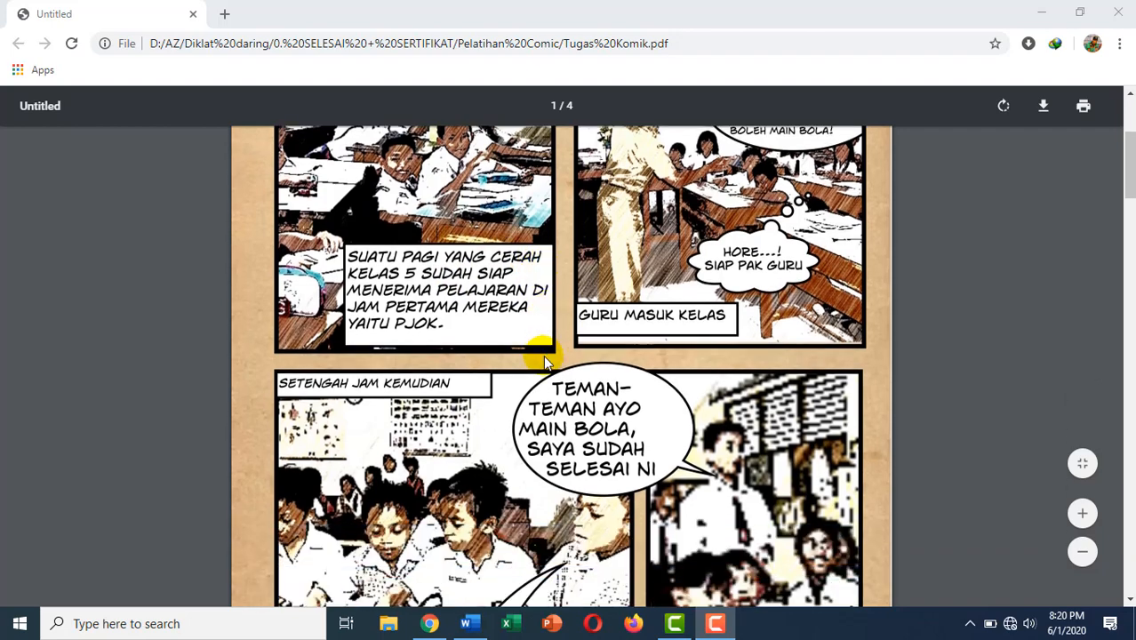
scroll(547, 362, up, 2)
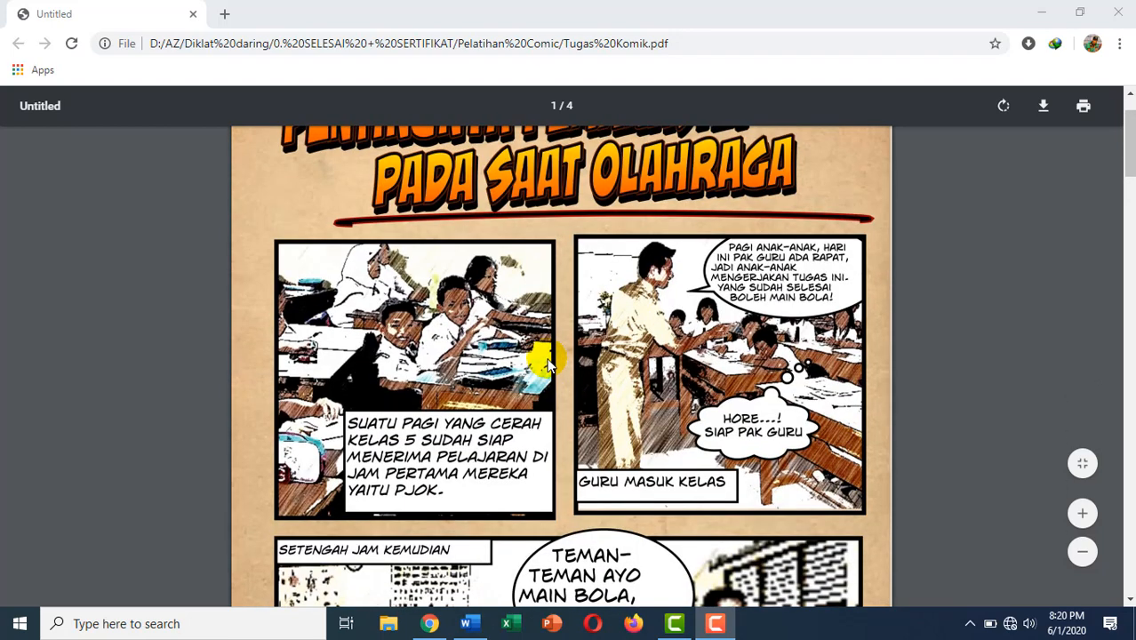
scroll(548, 358, up, 1)
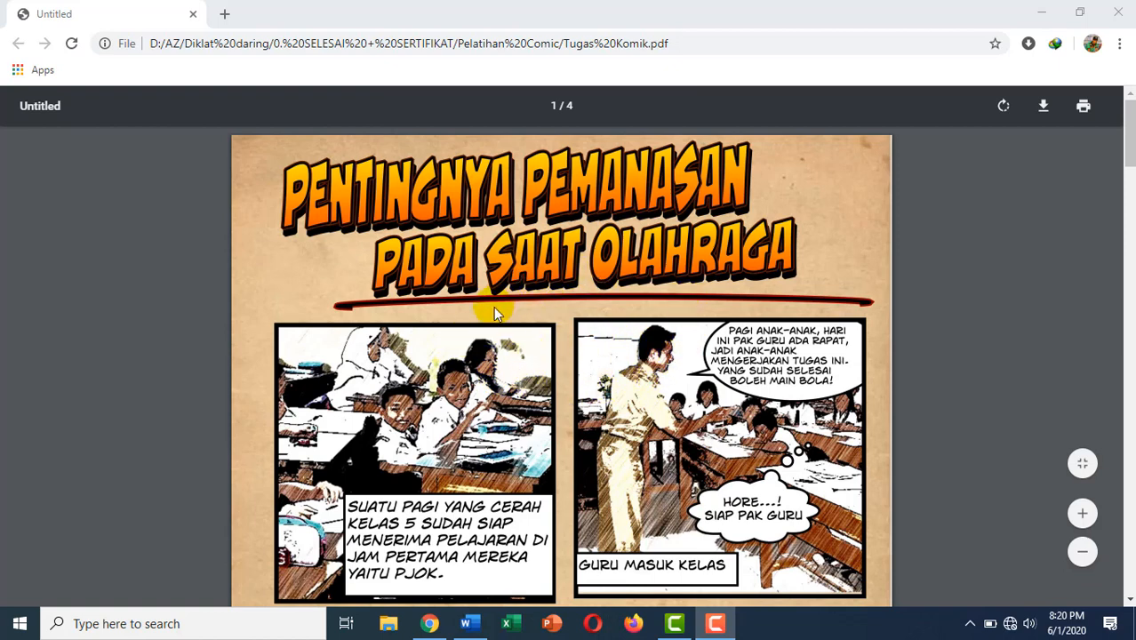
- Minimize the browser window and select the ComicLife3 shortcut on the desktop
click(1041, 12)
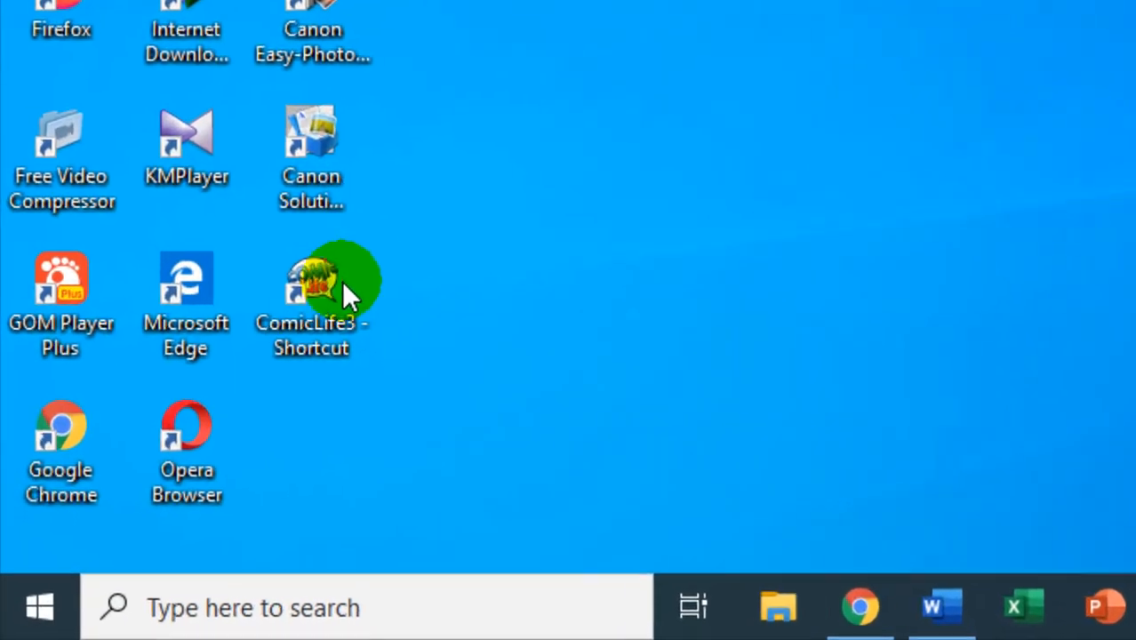
click(344, 289)
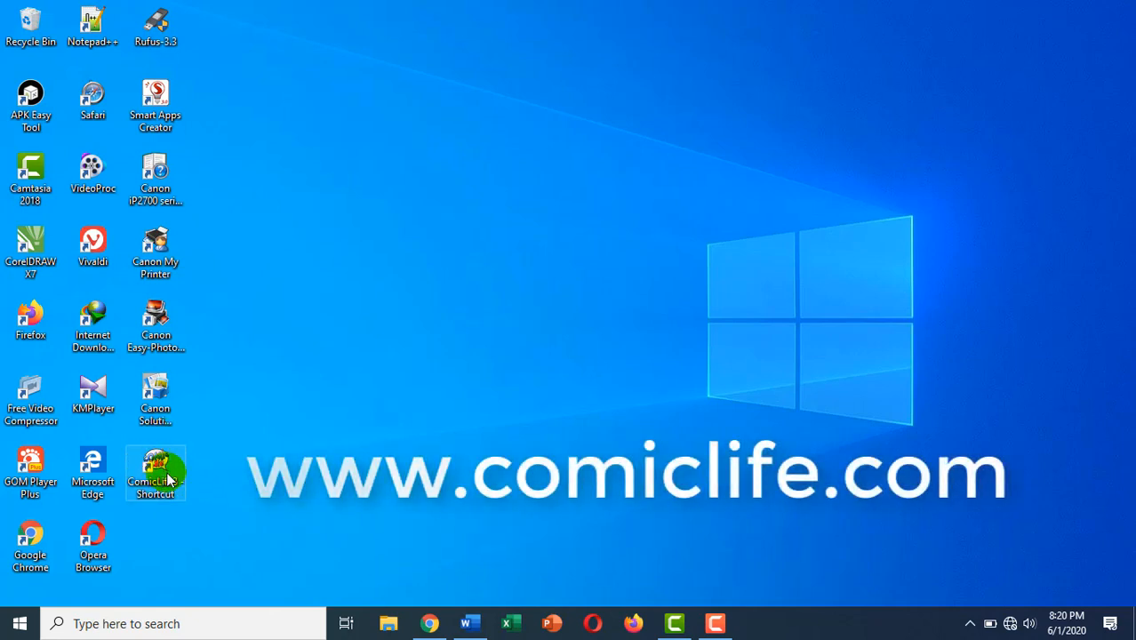
- Switch to the STORYLINE Tutorial document in Word and examine its opening page, from the comic's title block to the synopsis
click(466, 626)
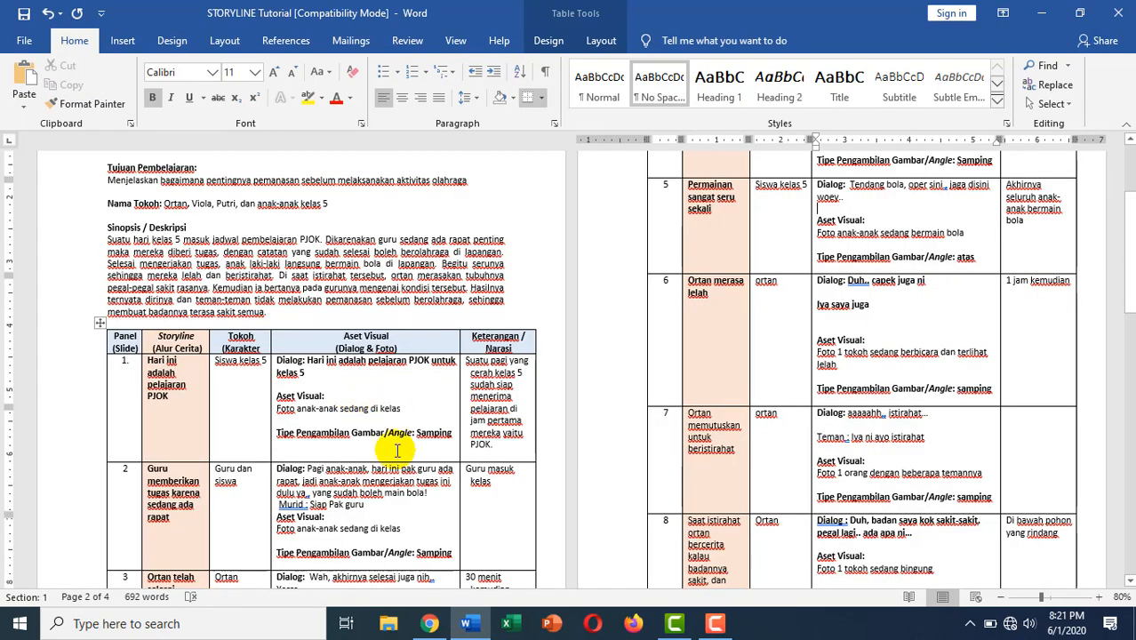
click(376, 419)
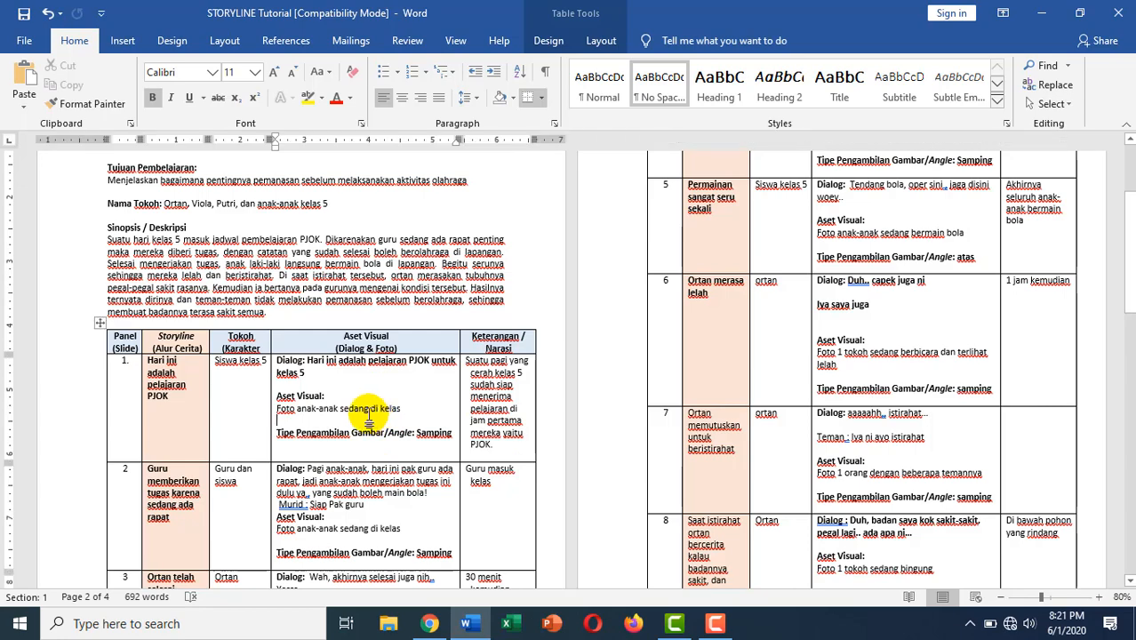
scroll(365, 415, up, 2)
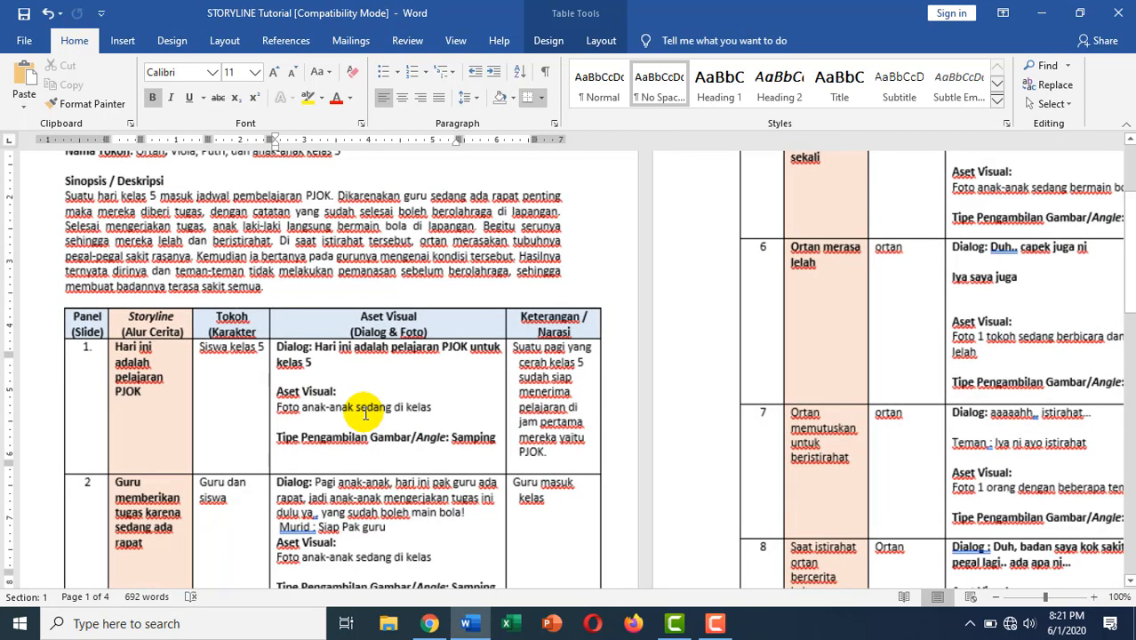
scroll(472, 391, up, 4)
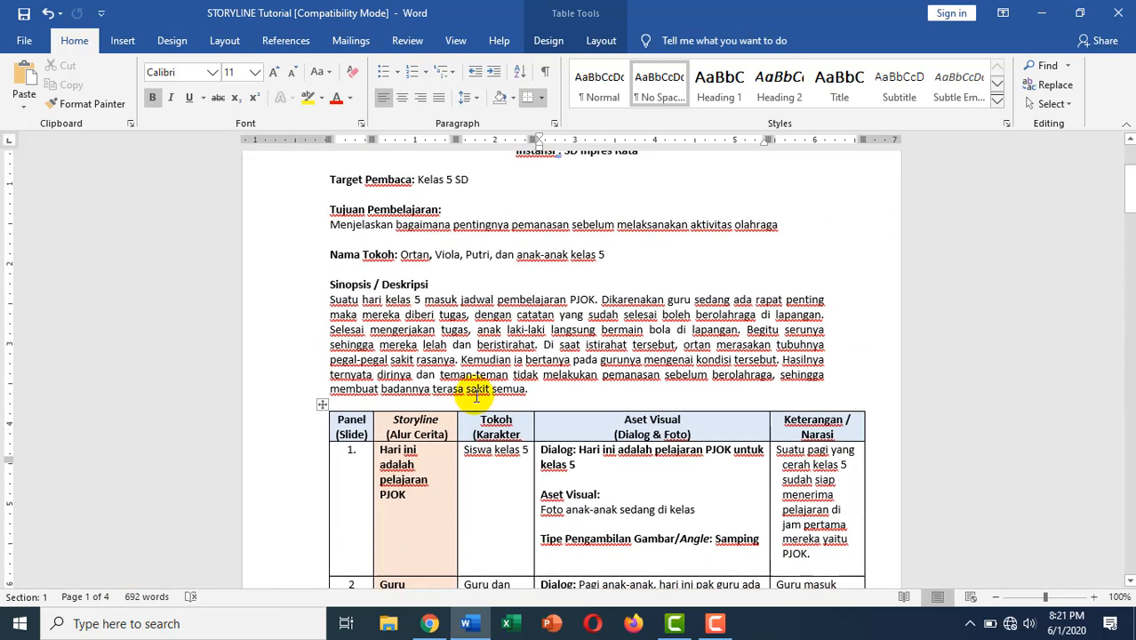
scroll(484, 391, up, 2)
scroll(508, 378, down, 2)
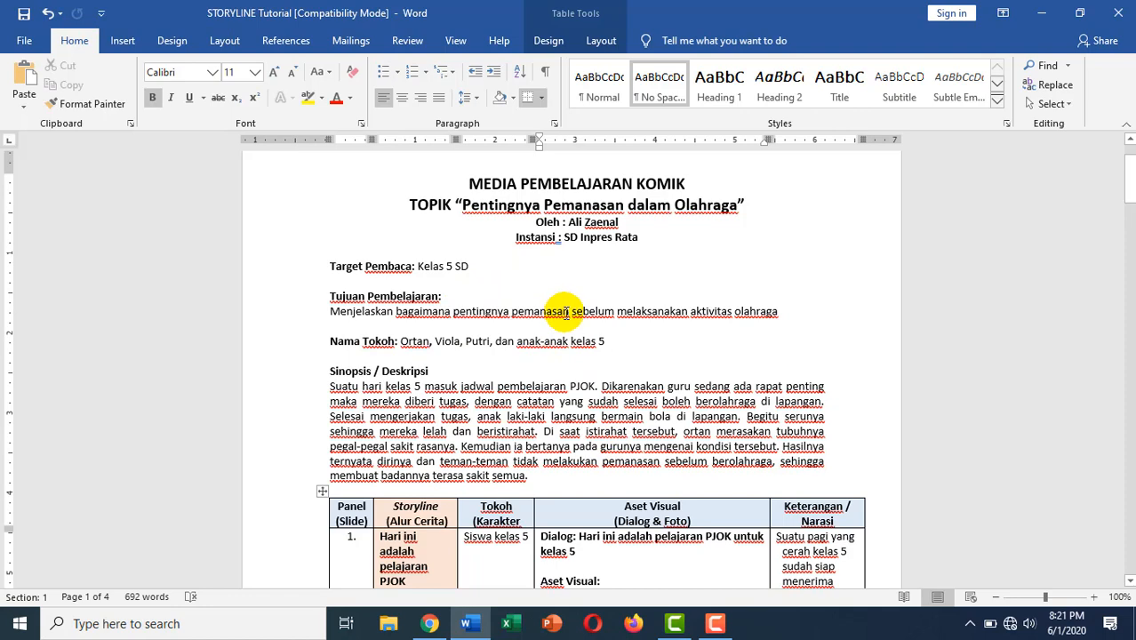
scroll(566, 312, down, 1)
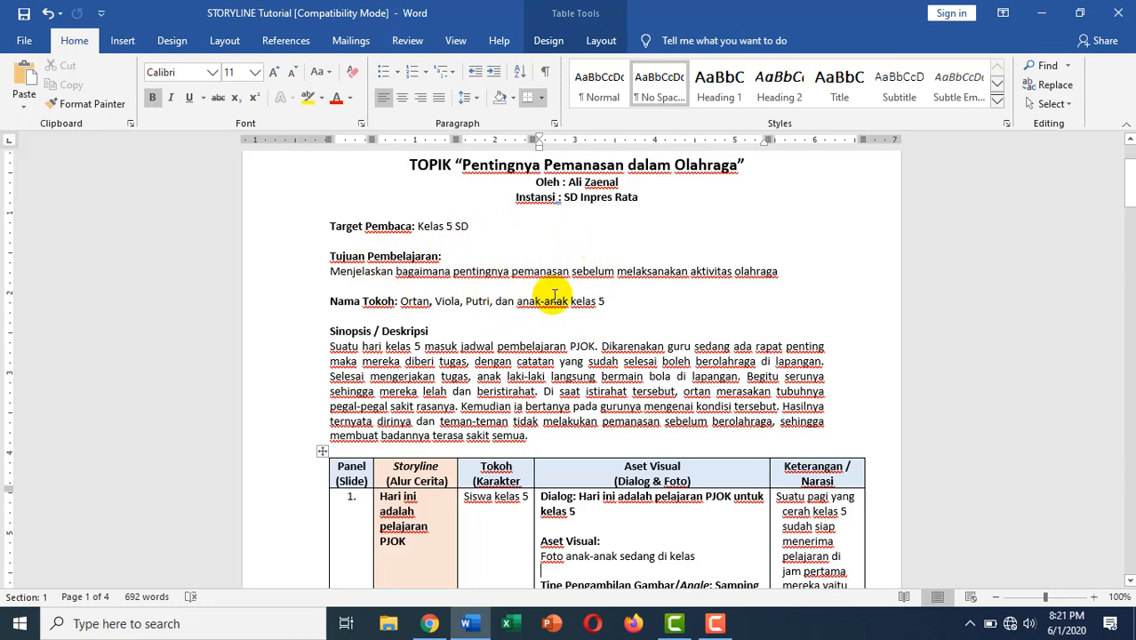
scroll(609, 323, up, 2)
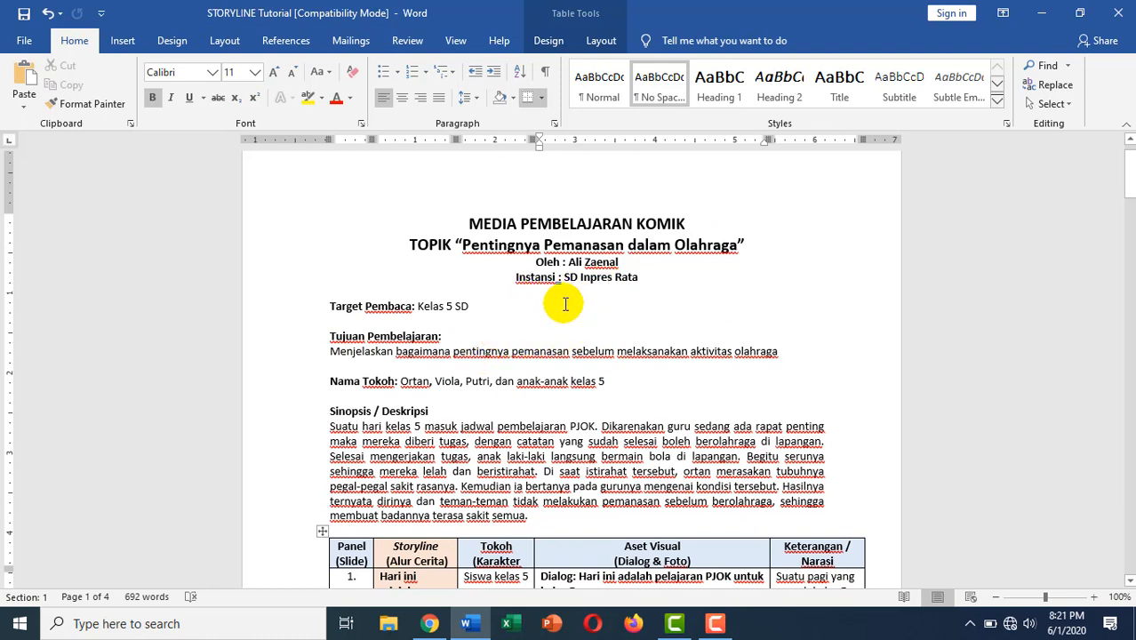
scroll(502, 329, down, 1)
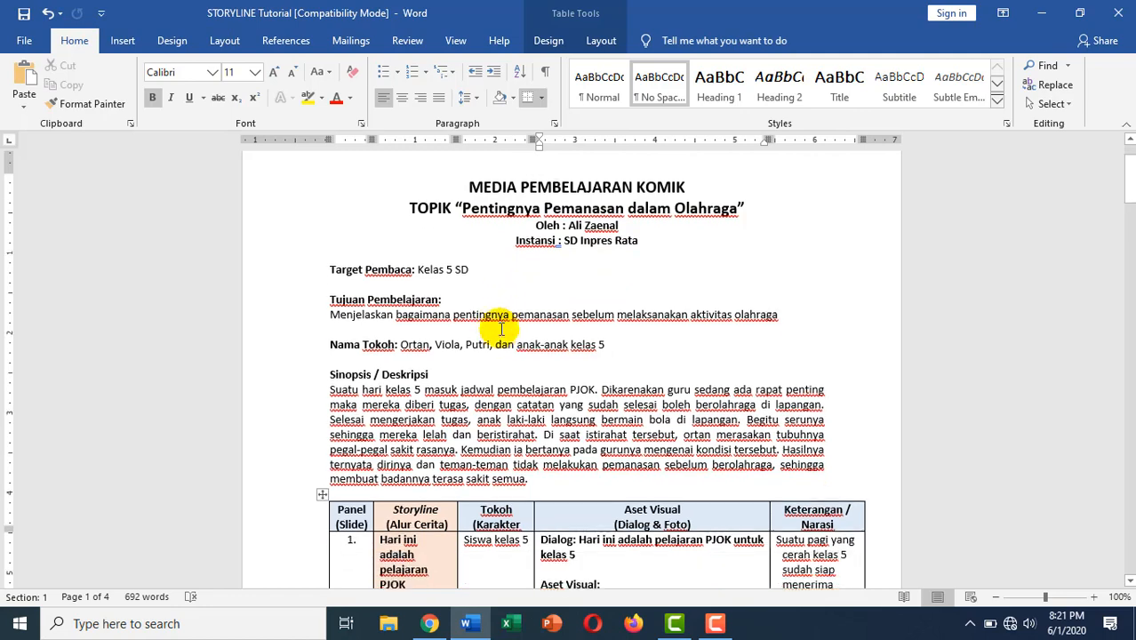
scroll(528, 333, up, 1)
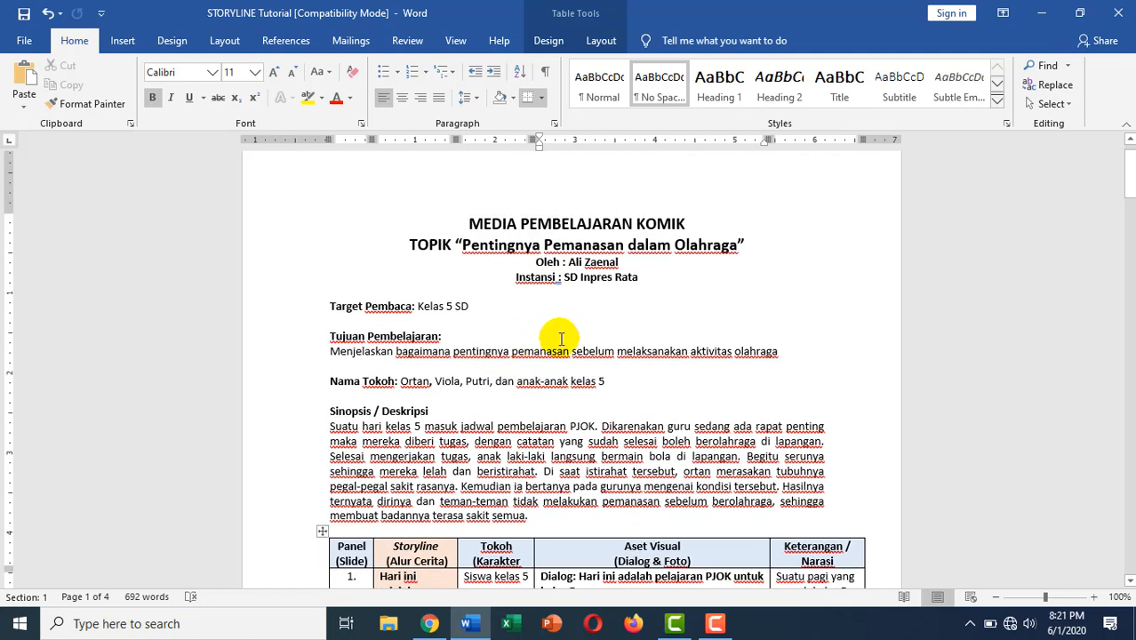
scroll(544, 308, down, 1)
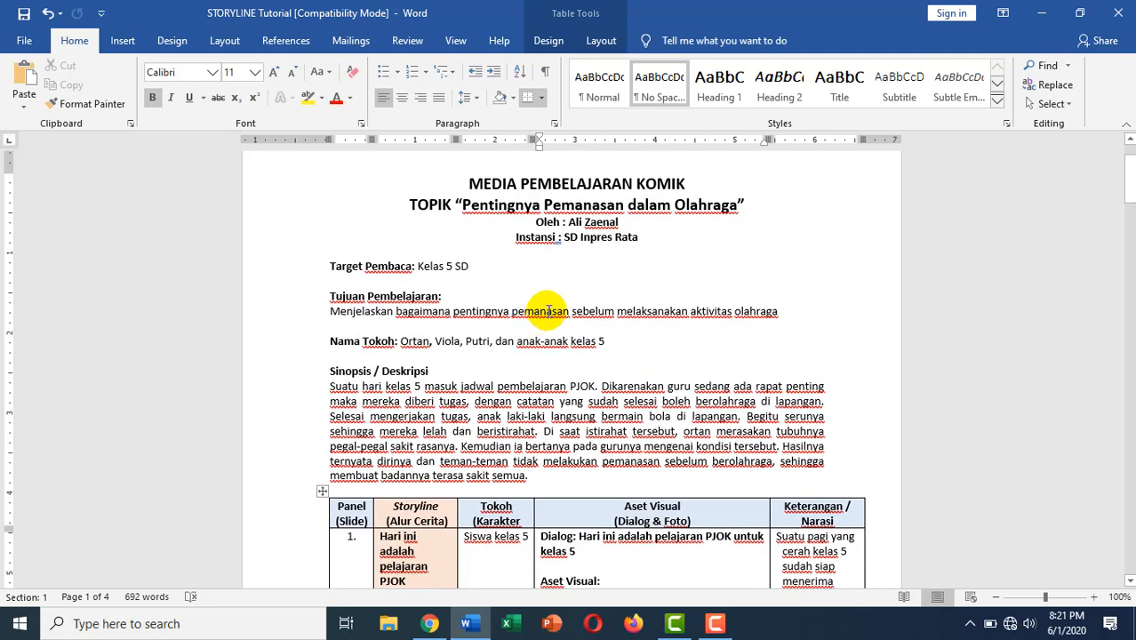
scroll(569, 266, up, 1)
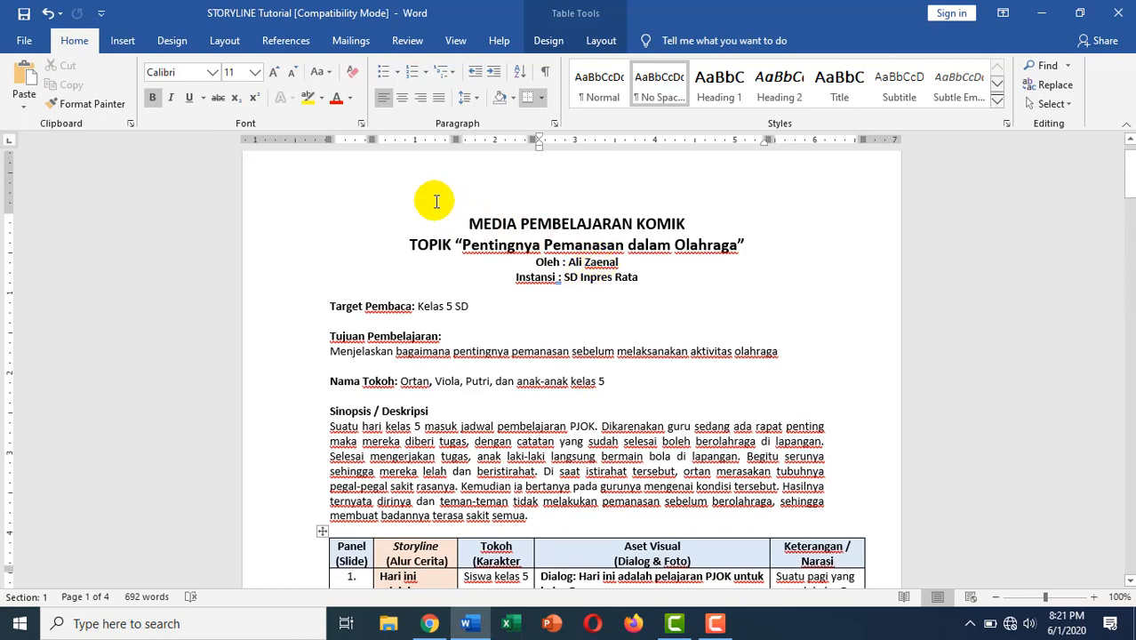
- Highlight the topic and author lines, the target reader "Kelas 5 SD" and the Tujuan Pembelajaran sentence one after another for review
drag(410, 245, 670, 273)
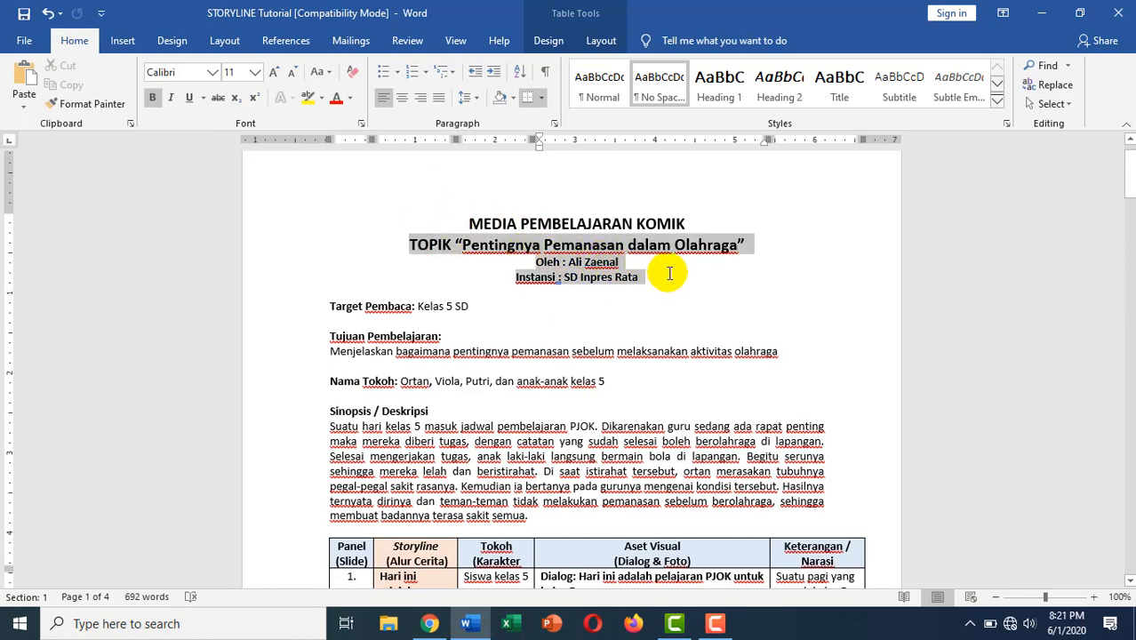
click(481, 244)
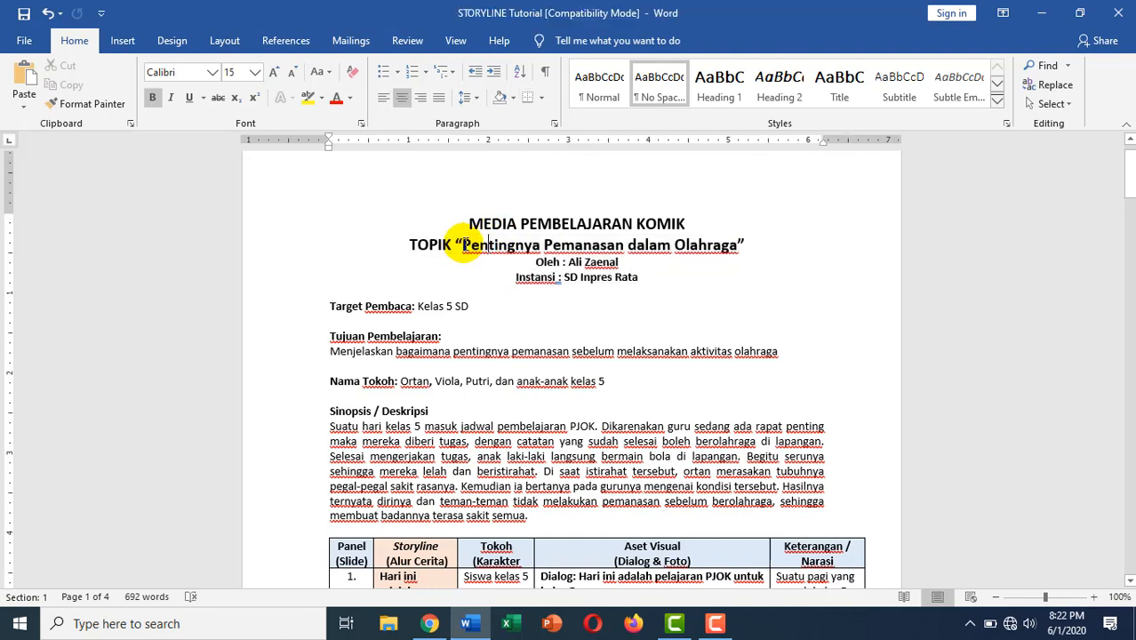
drag(462, 244, 651, 266)
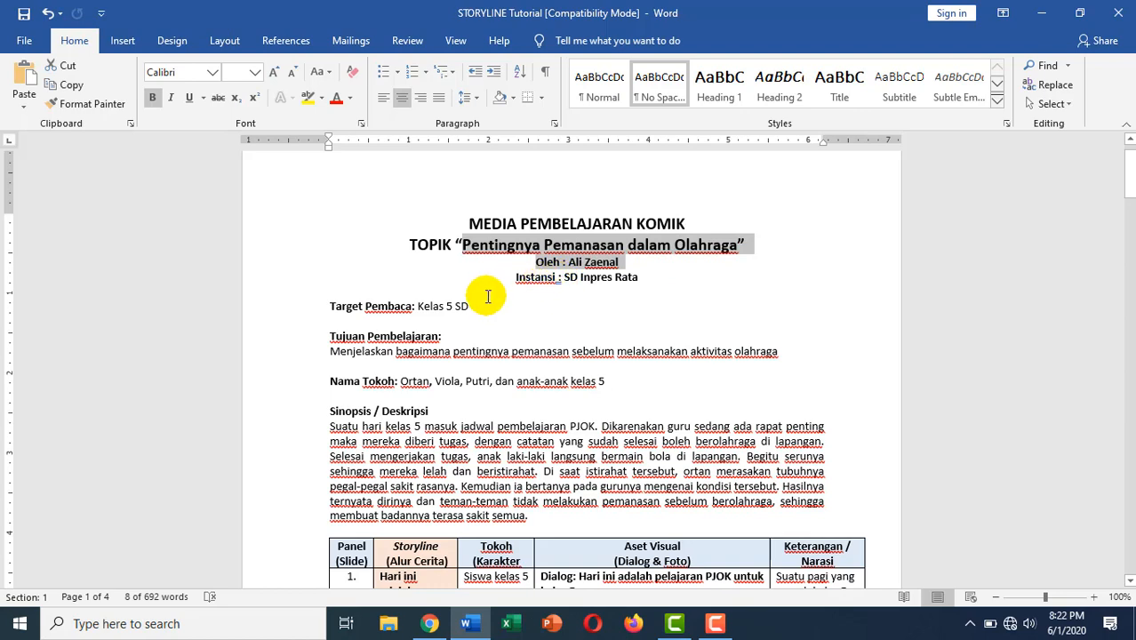
scroll(487, 294, down, 1)
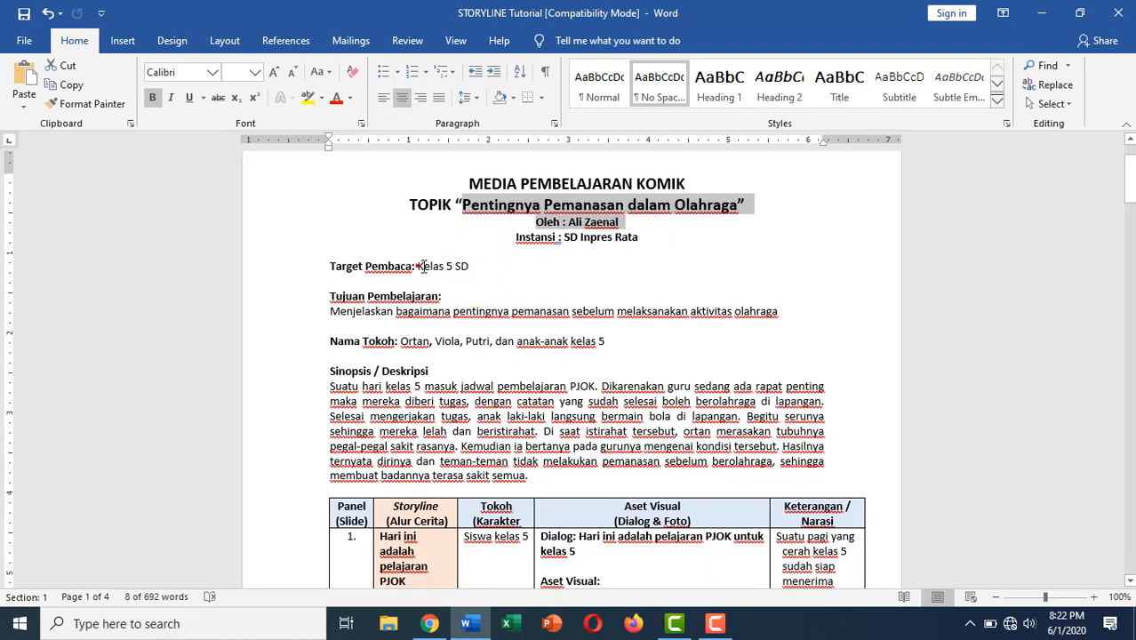
drag(417, 266, 467, 272)
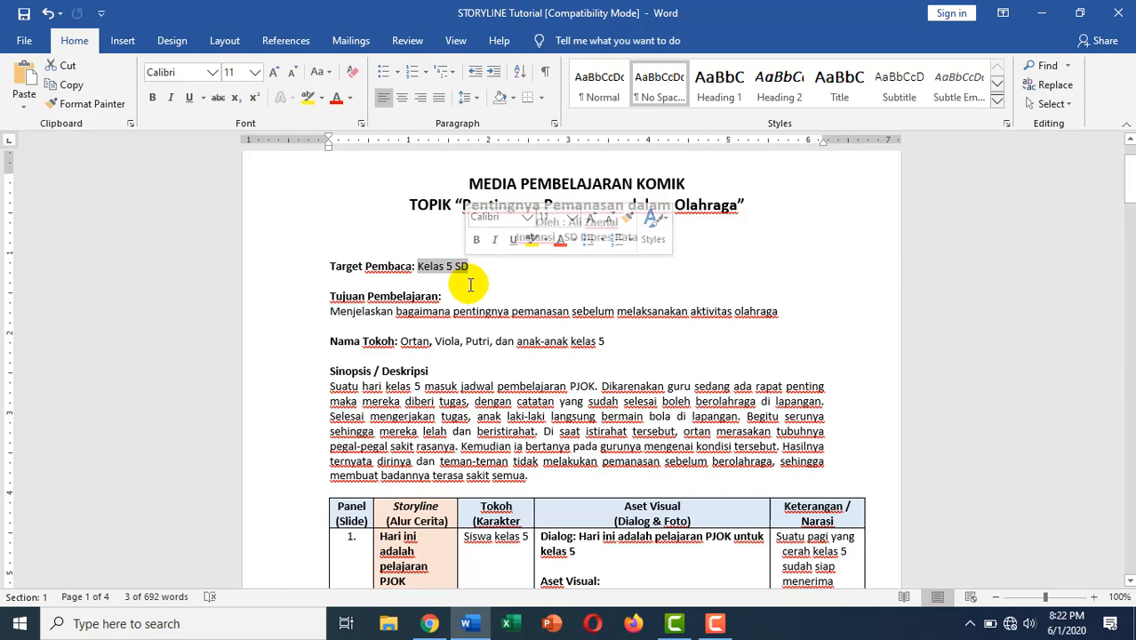
drag(332, 308, 771, 313)
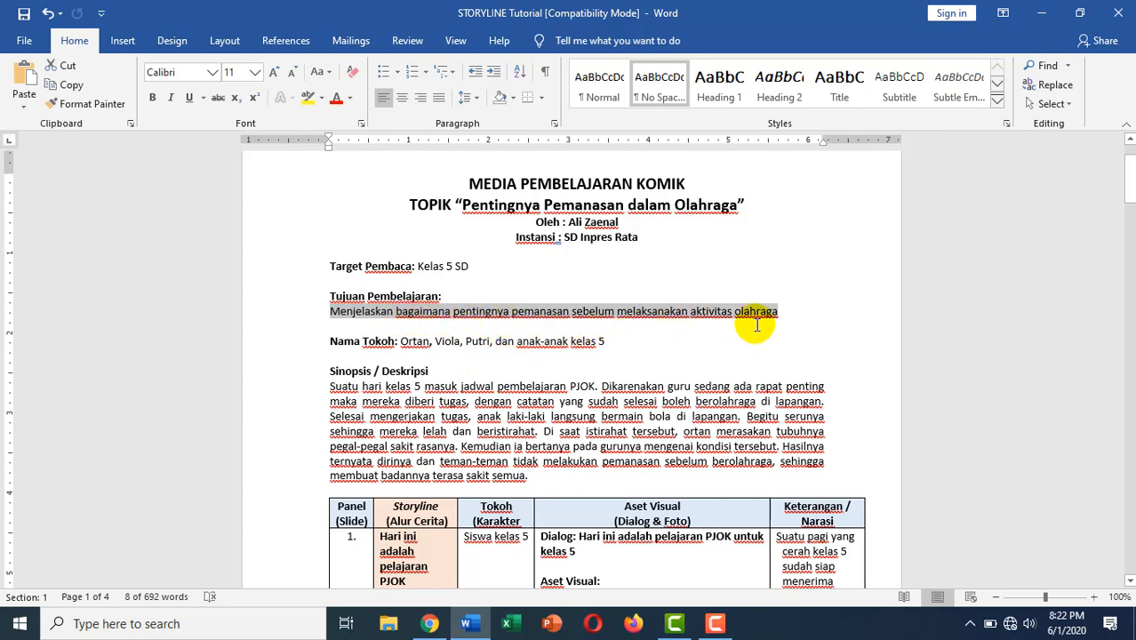
- Highlight the character names after Nama Tokoh, followed by the whole Sinopsis / Deskripsi paragraph, for review
scroll(606, 341, down, 1)
click(373, 291)
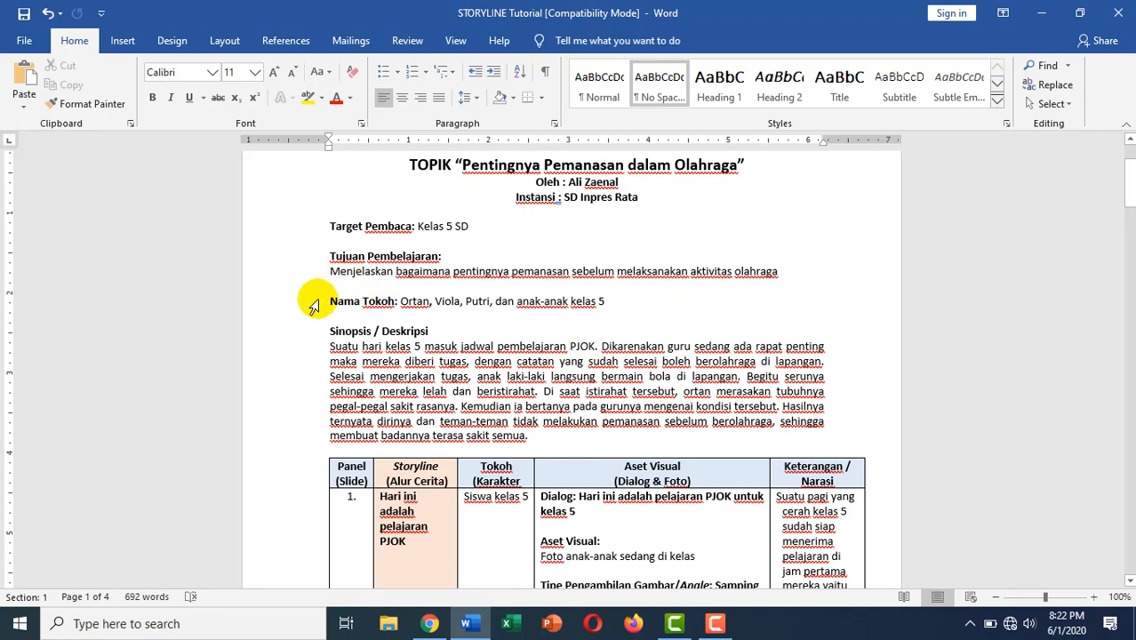
double_click(402, 301)
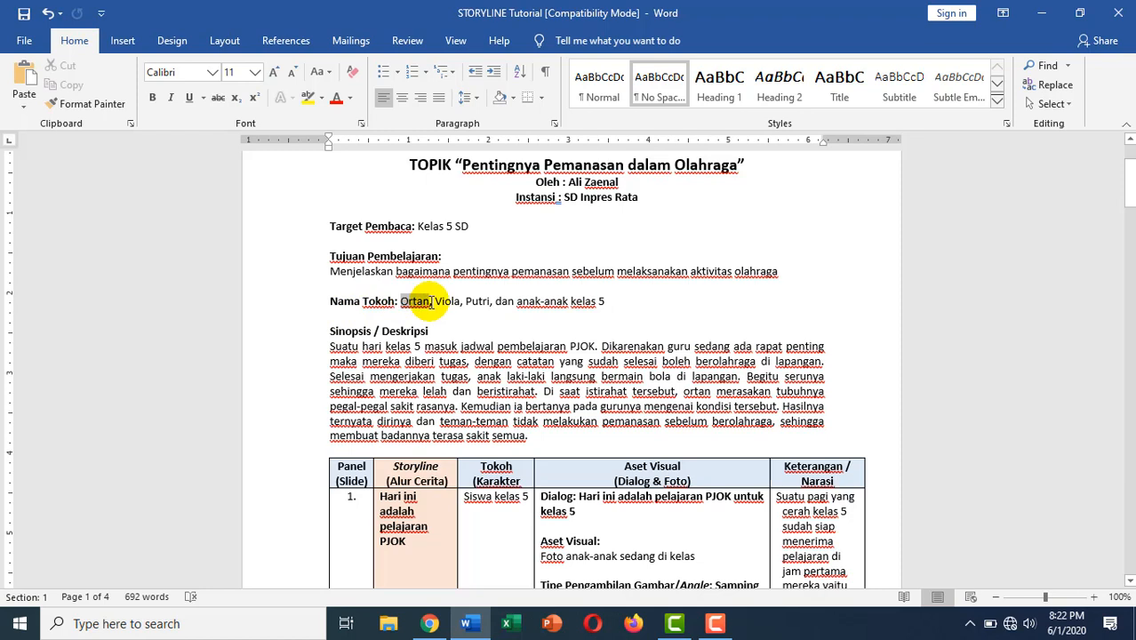
drag(435, 304, 475, 317)
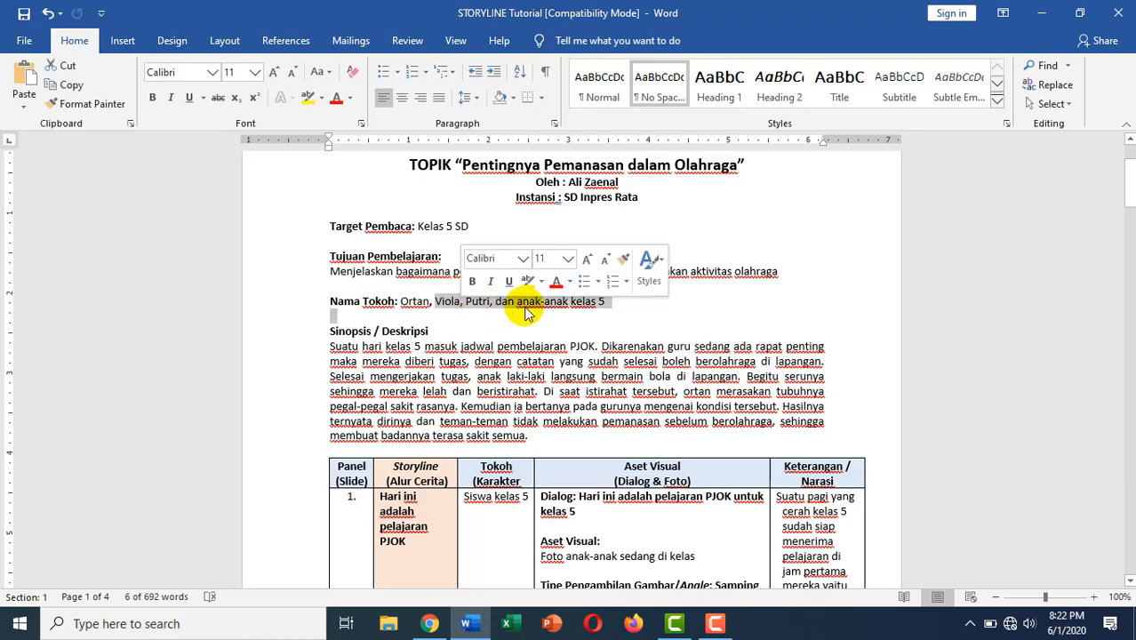
click(524, 305)
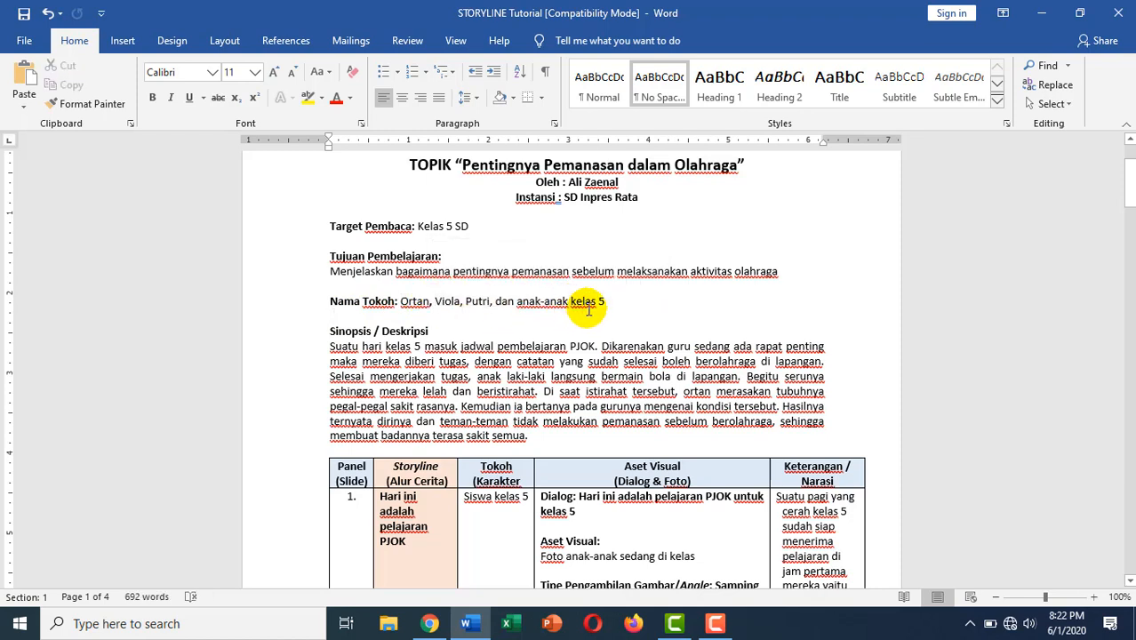
scroll(449, 355, down, 1)
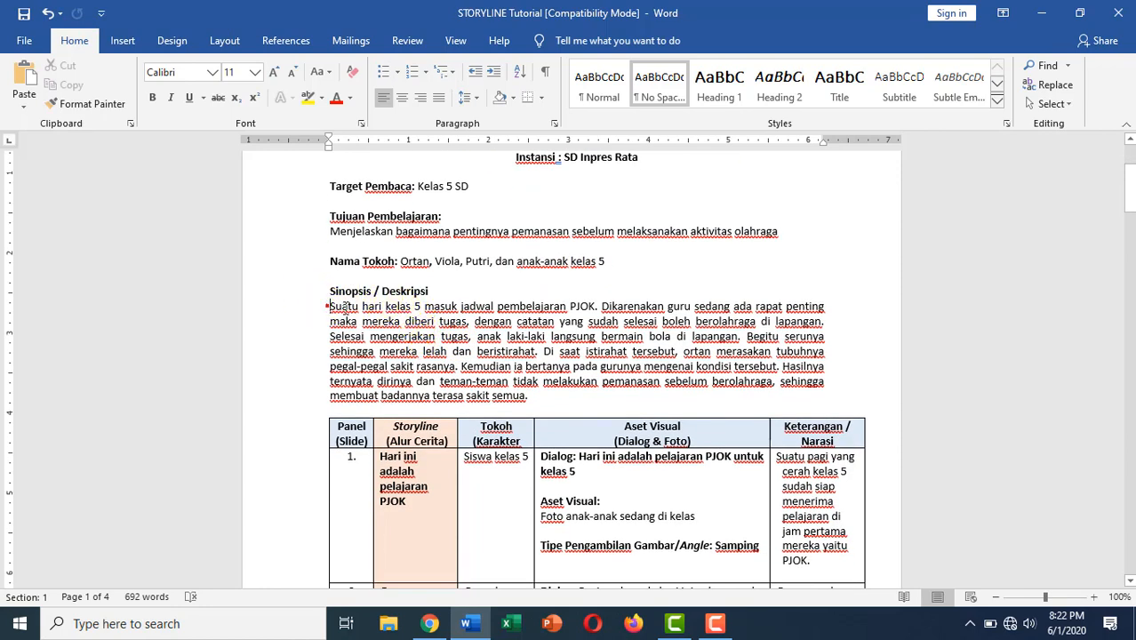
drag(330, 306, 528, 399)
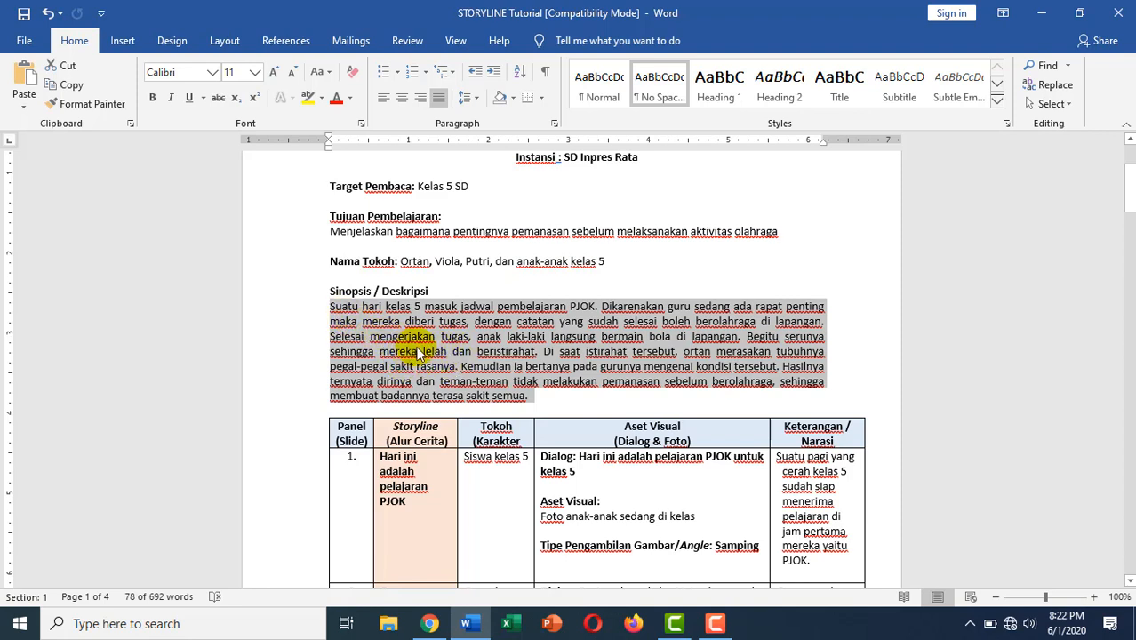
- Highlight the storyline table's headings Storyline, Tokoh, Aset Visual and Keterangan / Narasi one after another for review, starting from the Panel column
scroll(471, 360, down, 2)
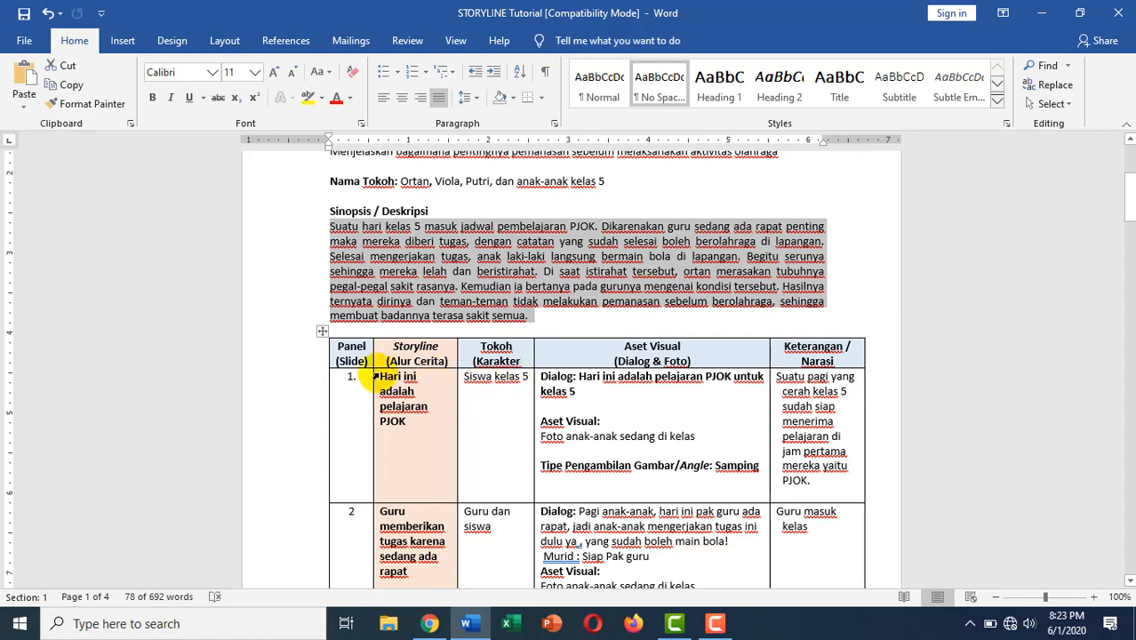
scroll(318, 374, up, 1)
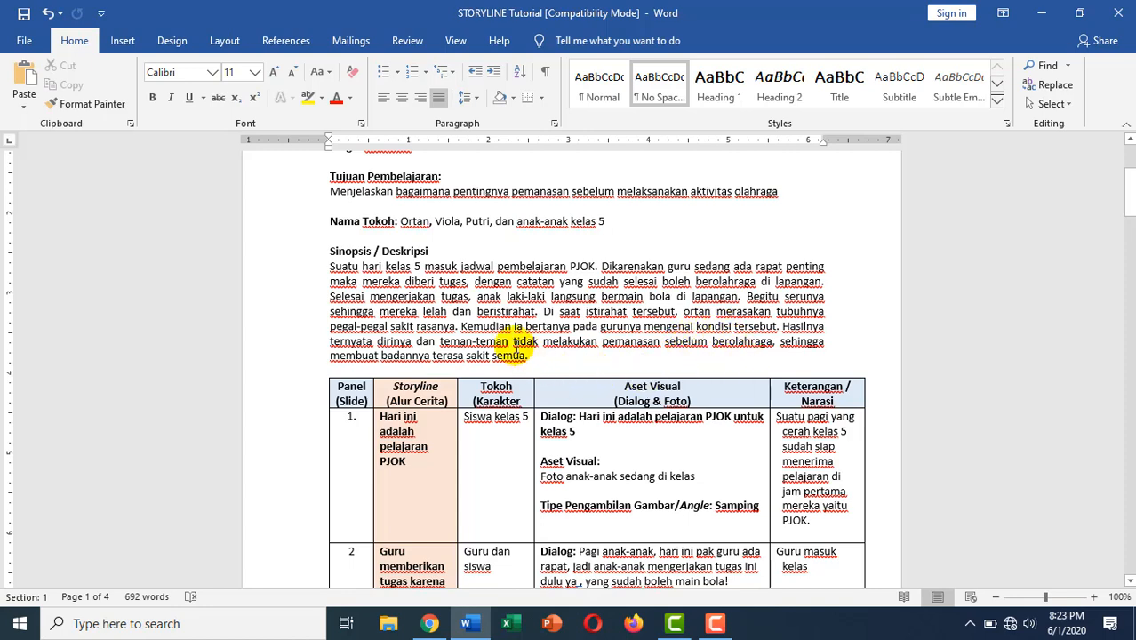
scroll(400, 349, down, 2)
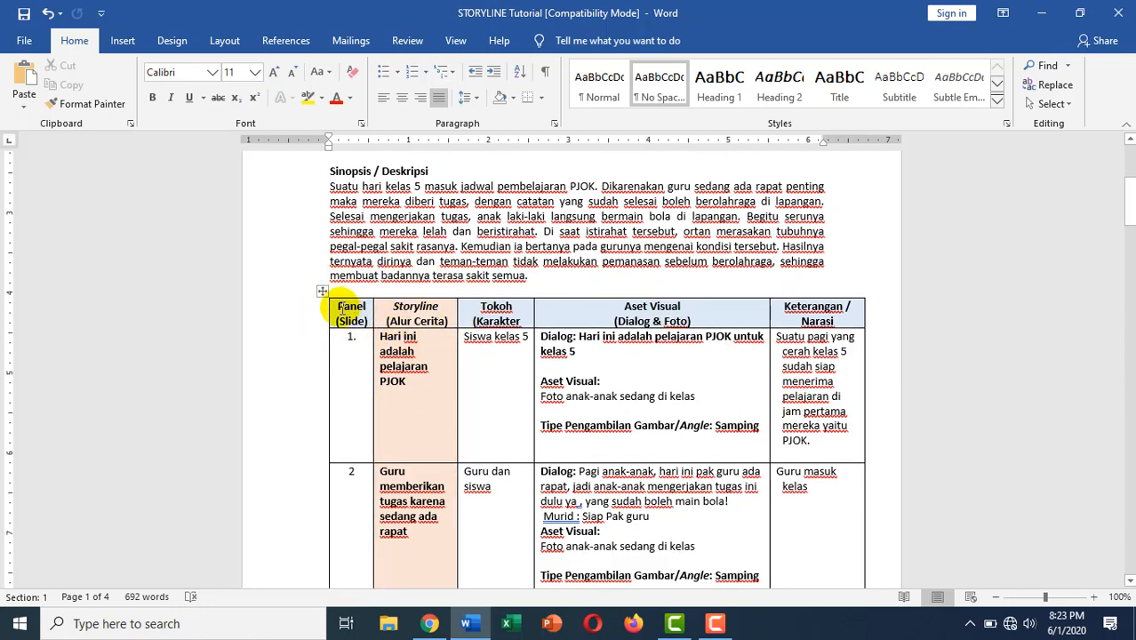
click(342, 307)
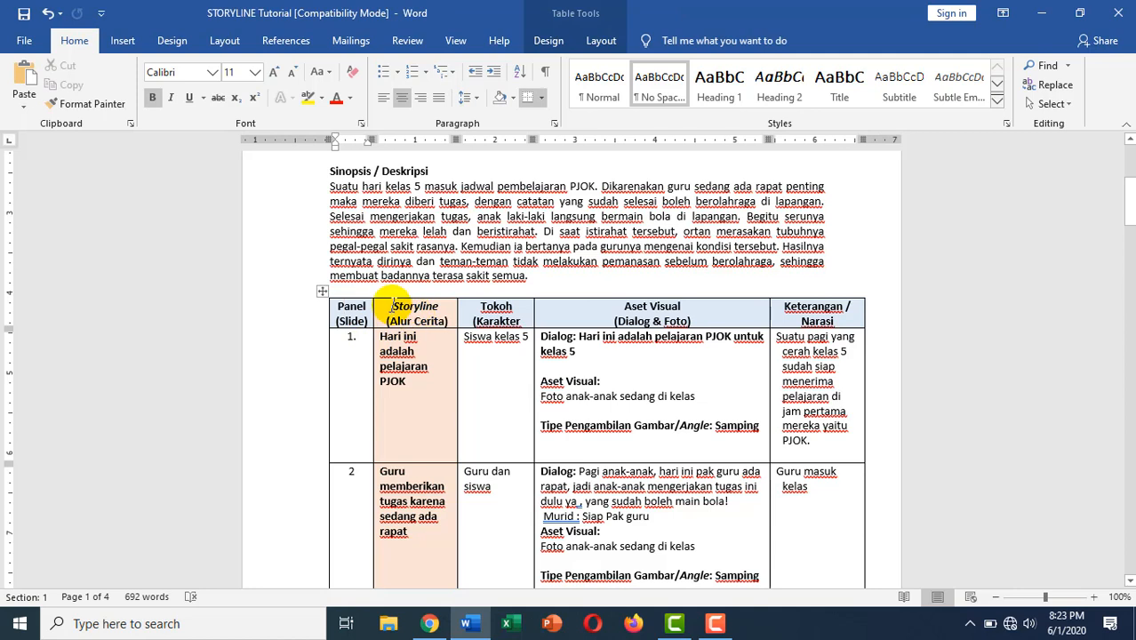
drag(392, 306, 440, 307)
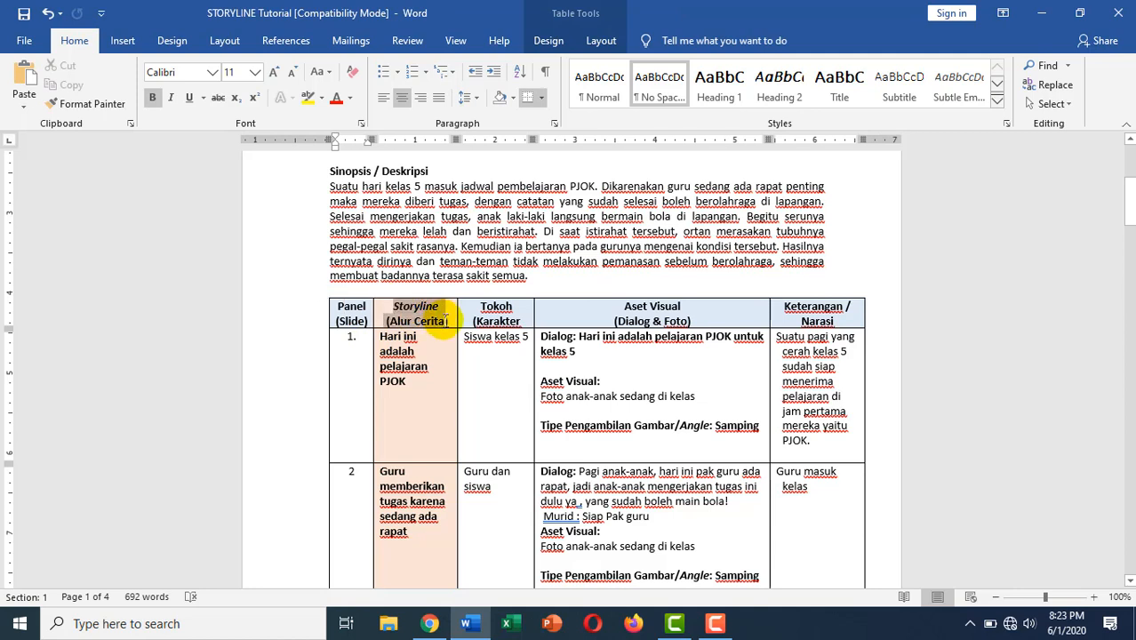
drag(471, 307, 499, 322)
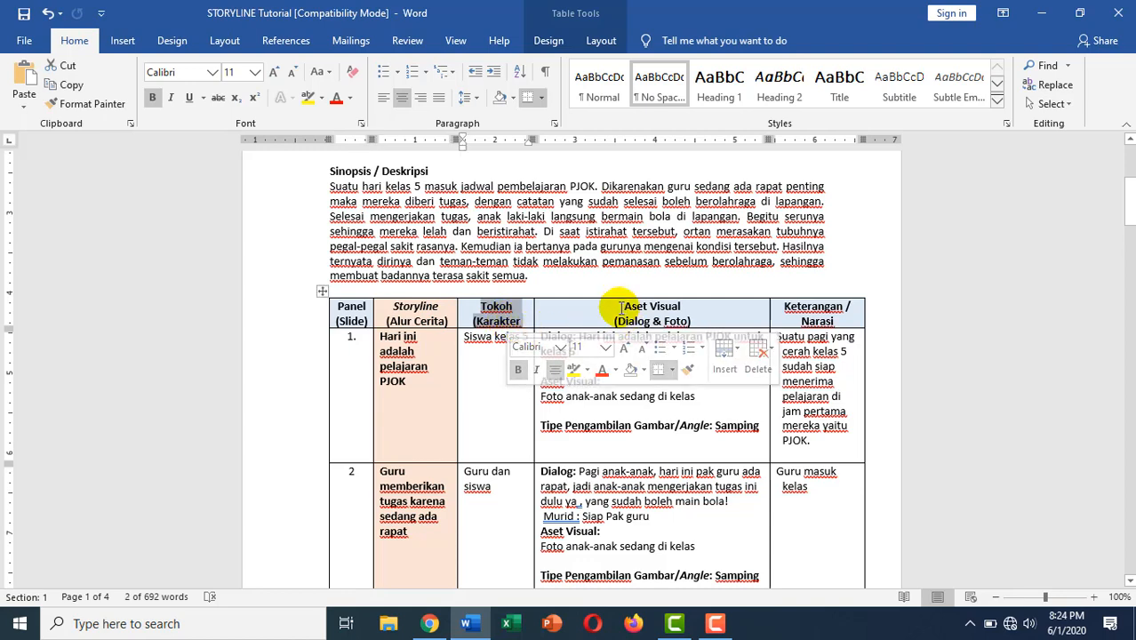
drag(622, 305, 693, 322)
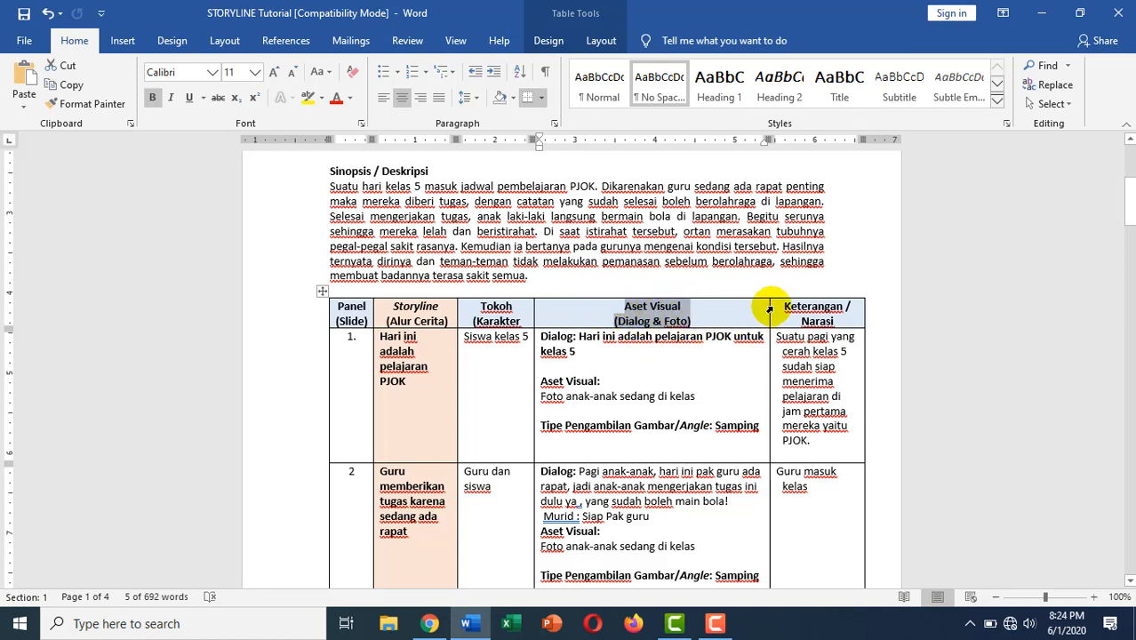
drag(783, 304, 843, 323)
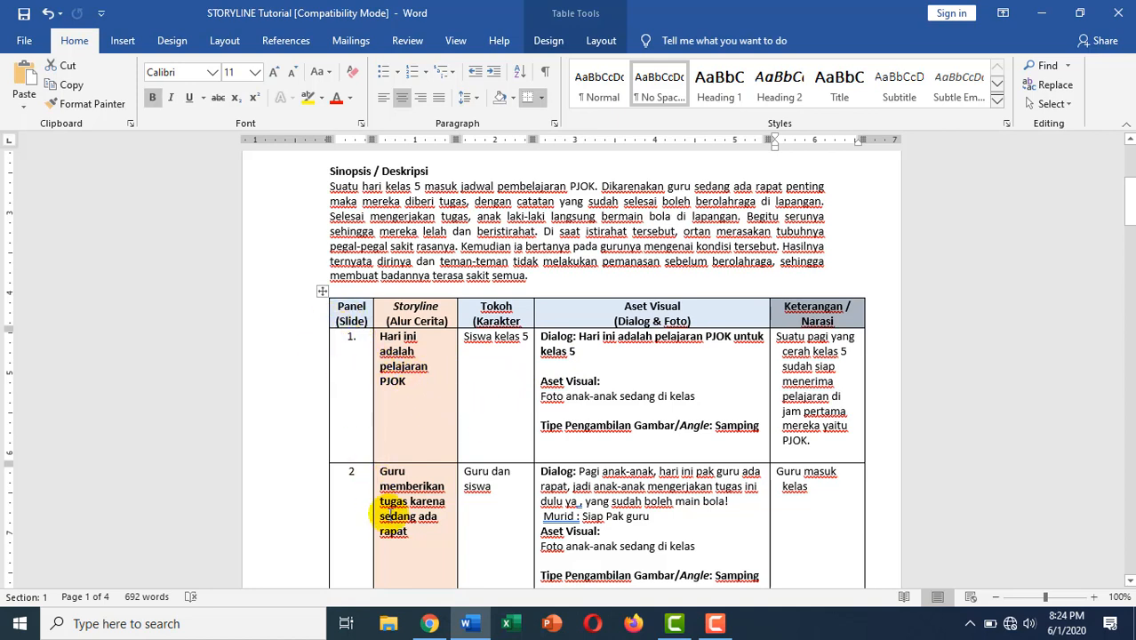
- Switch to the Tugas Komik PDF in Chrome and examine the comic from the classroom panels to the office scene, returning to the first page
click(430, 624)
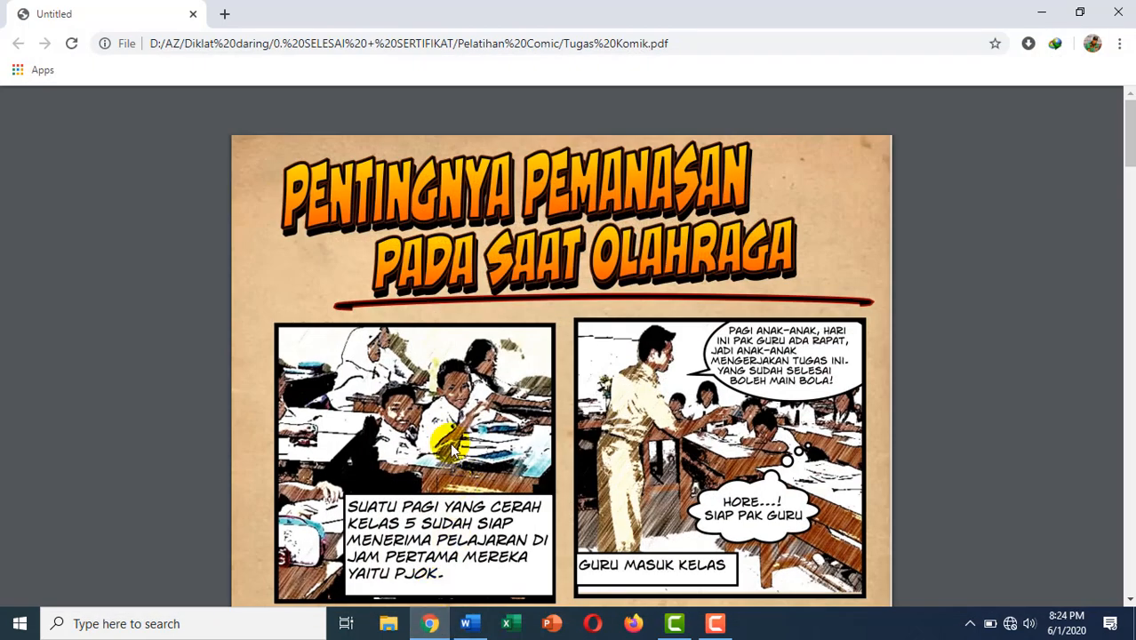
scroll(384, 391, down, 2)
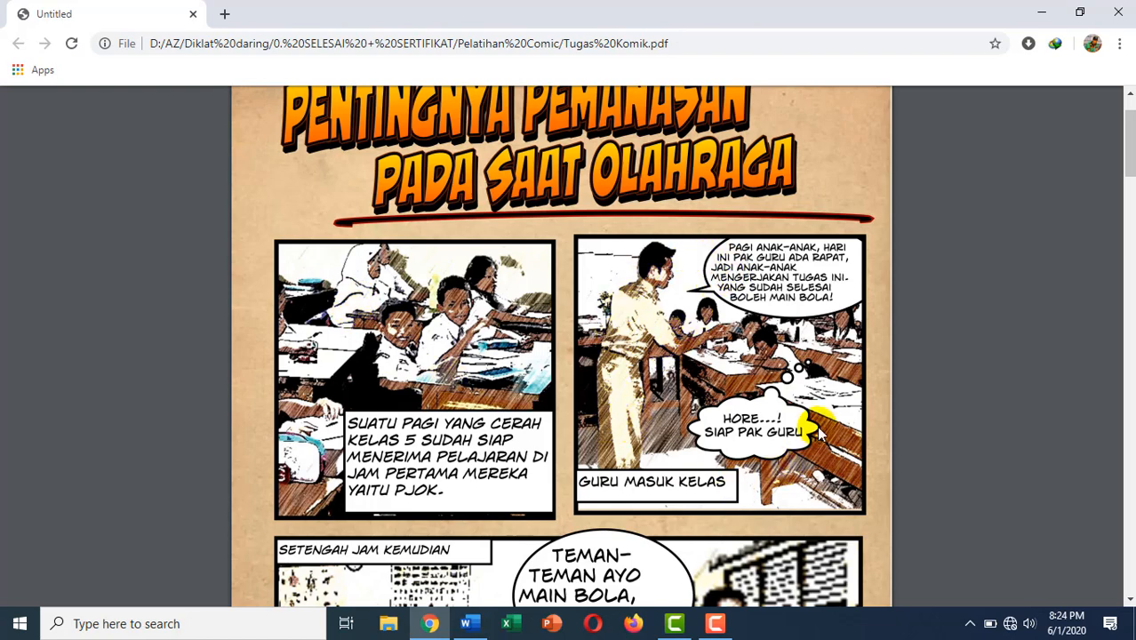
scroll(479, 324, down, 4)
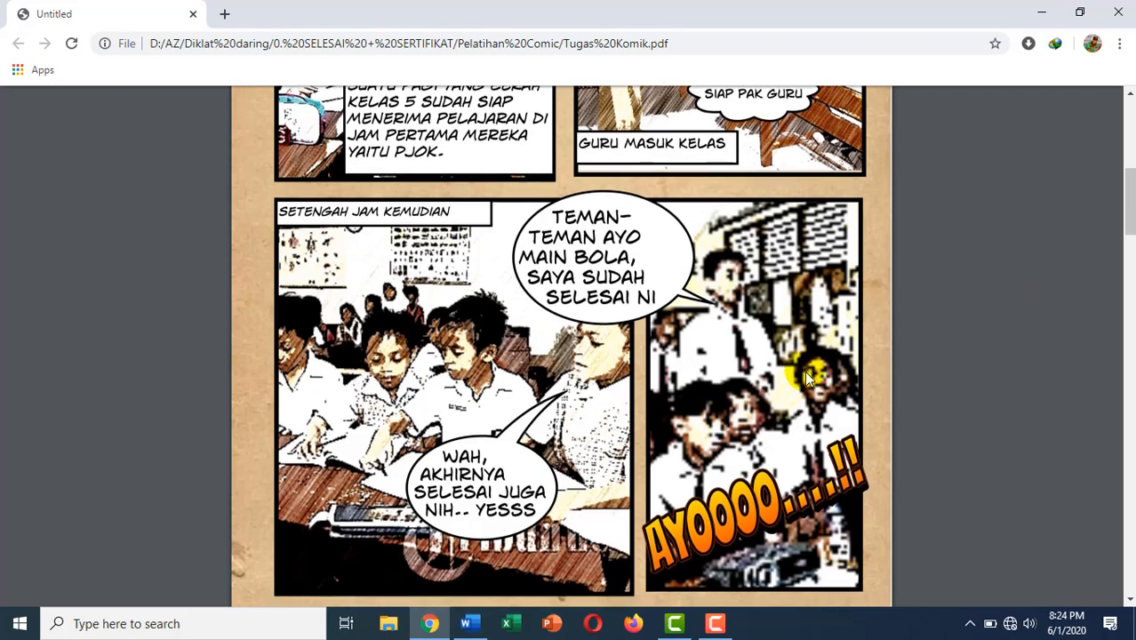
scroll(898, 329, down, 4)
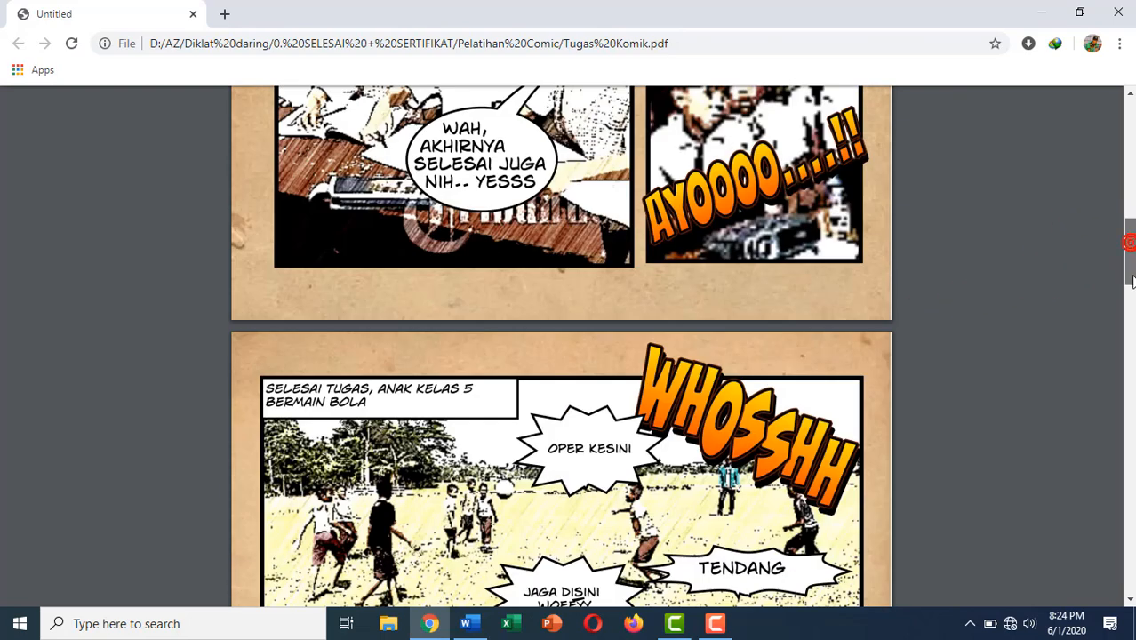
drag(1130, 283, 1129, 433)
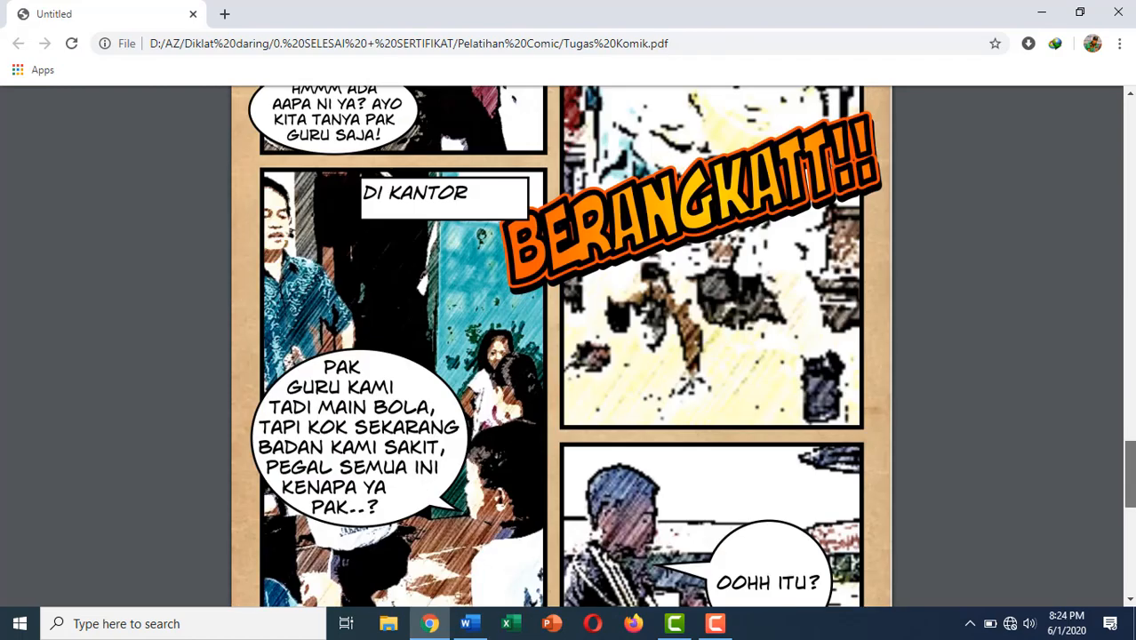
drag(1129, 525, 1127, 182)
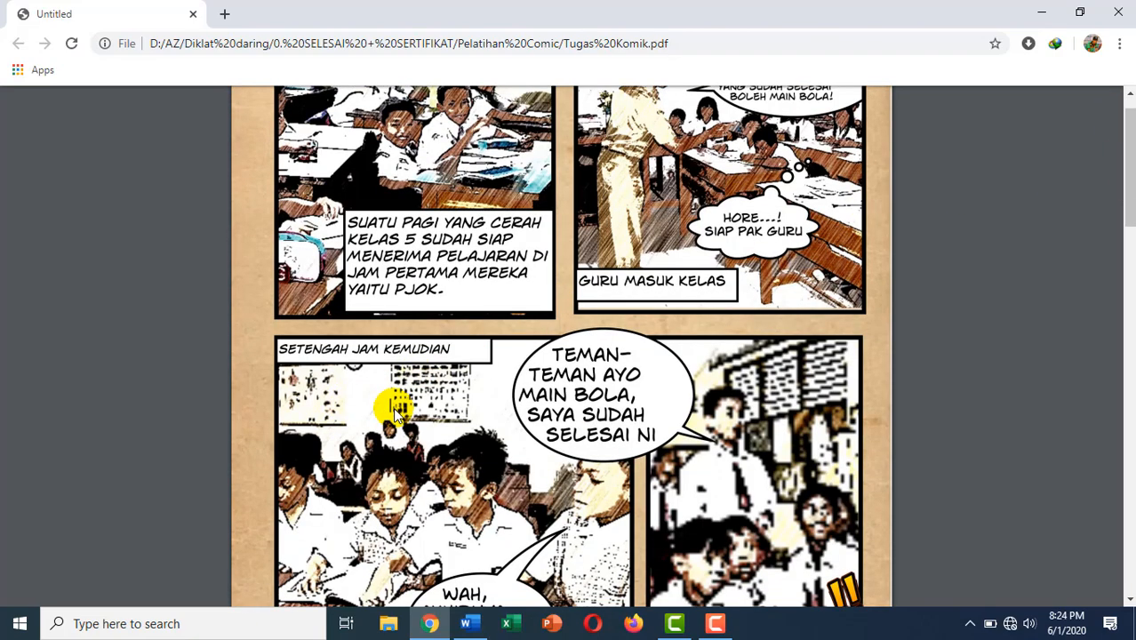
- Zoom out the comic PDF and review the layout of its pages, ending back at the first page's panels
scroll(395, 413, down, 2)
scroll(427, 400, down, 3)
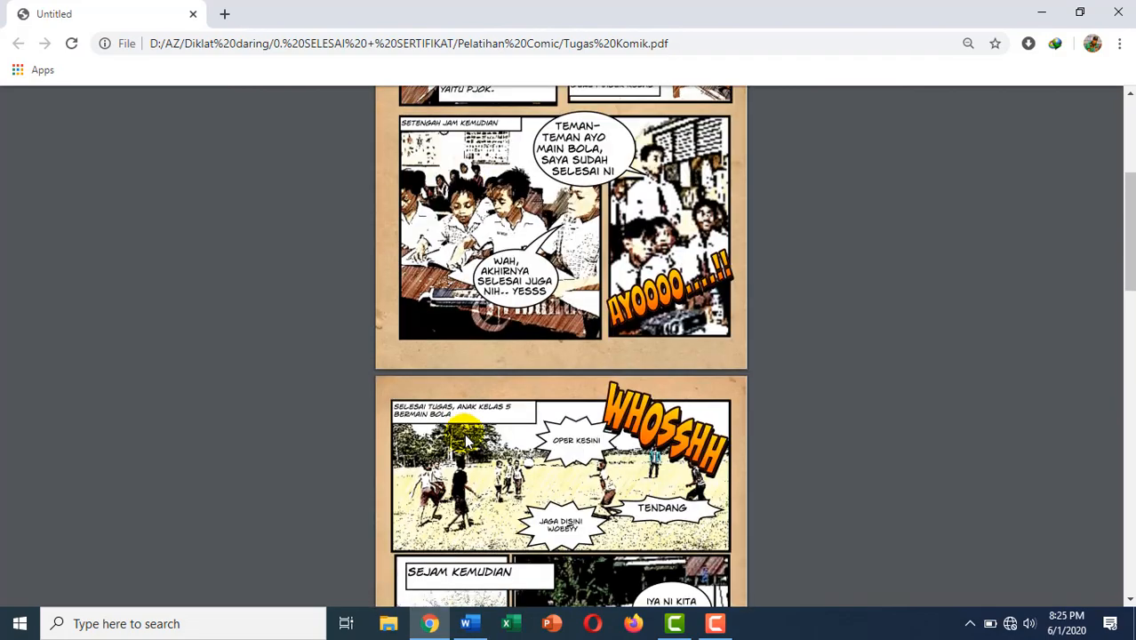
scroll(464, 439, down, 10)
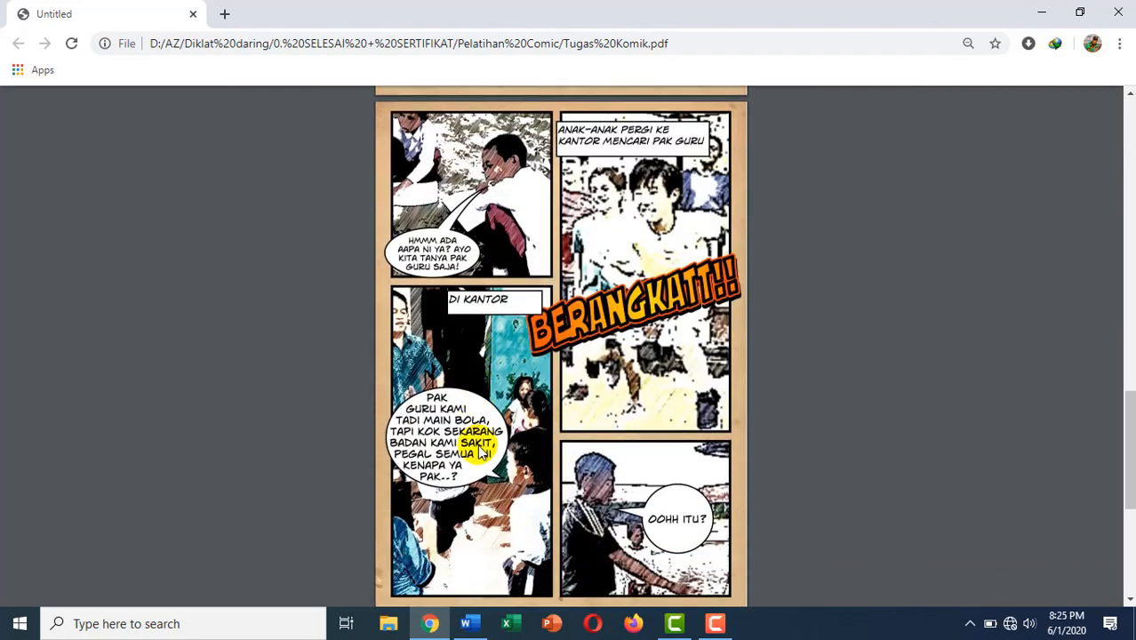
scroll(480, 453, down, 3)
scroll(478, 444, up, 8)
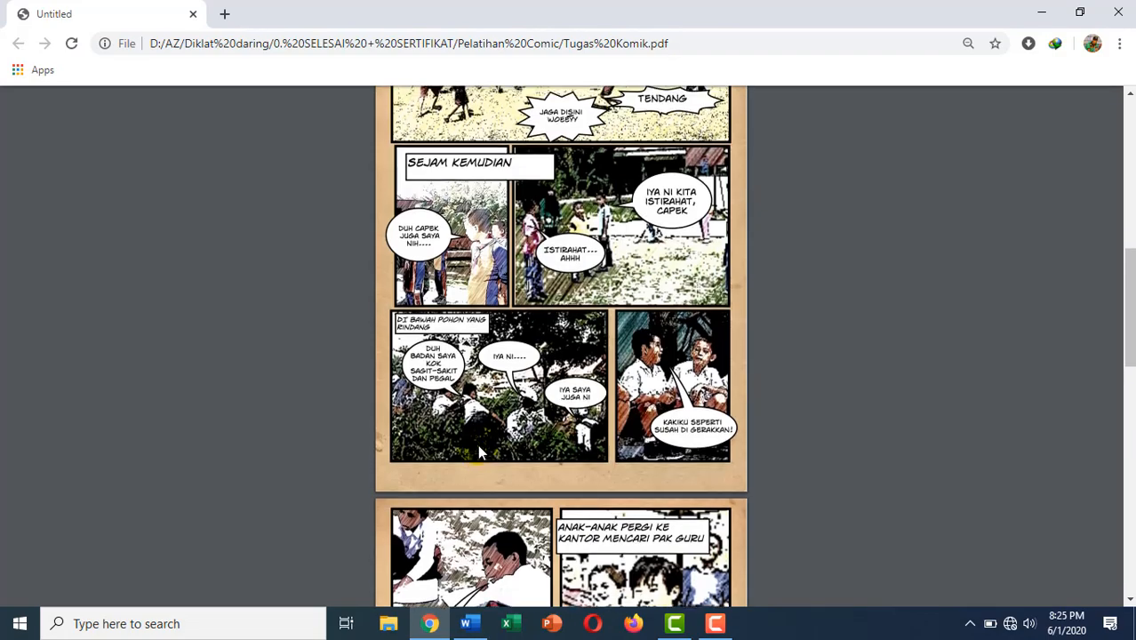
scroll(479, 445, up, 10)
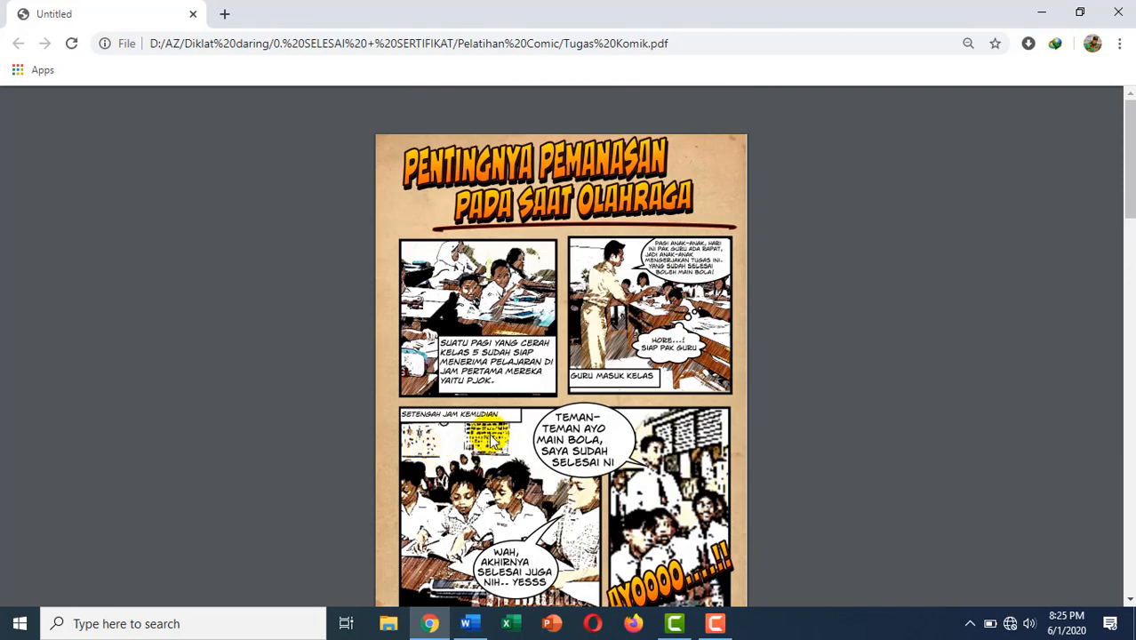
scroll(493, 438, down, 3)
scroll(469, 439, up, 2)
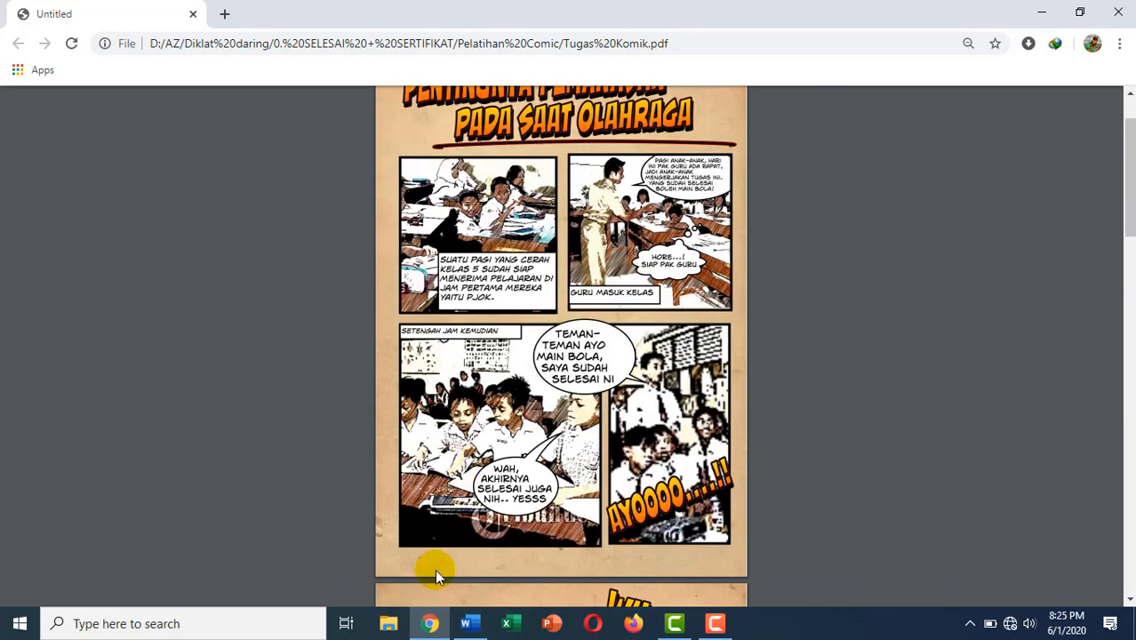
- Switch to the storyline document in Word and highlight panel 1's character "Siswa kelas 5" and its dialog sentence for review
click(470, 623)
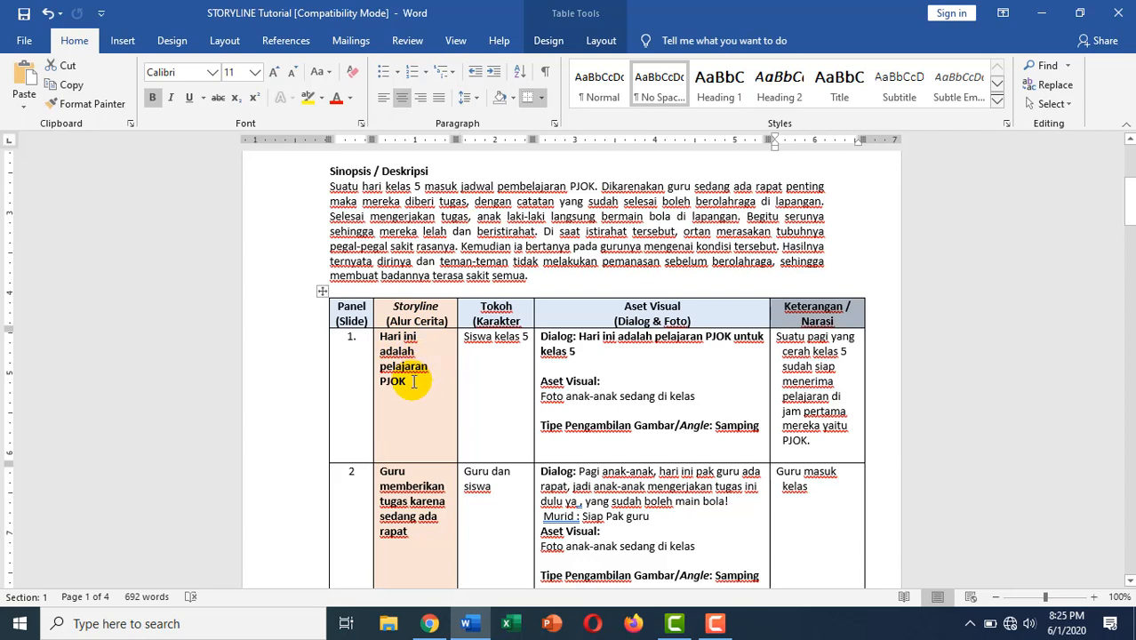
scroll(394, 374, down, 1)
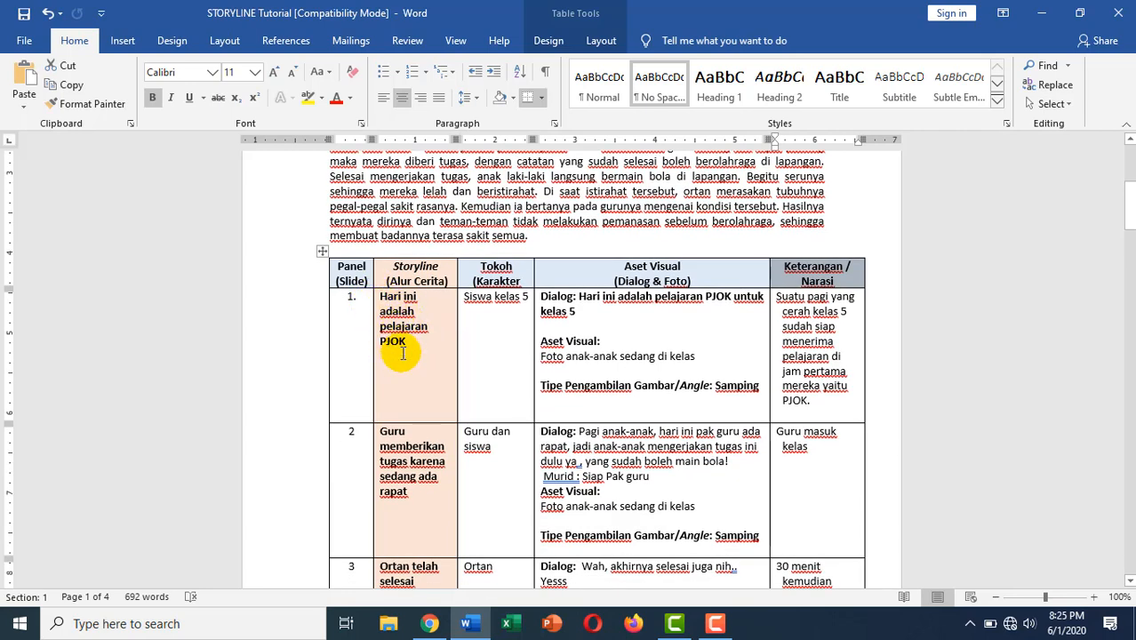
drag(465, 299, 524, 298)
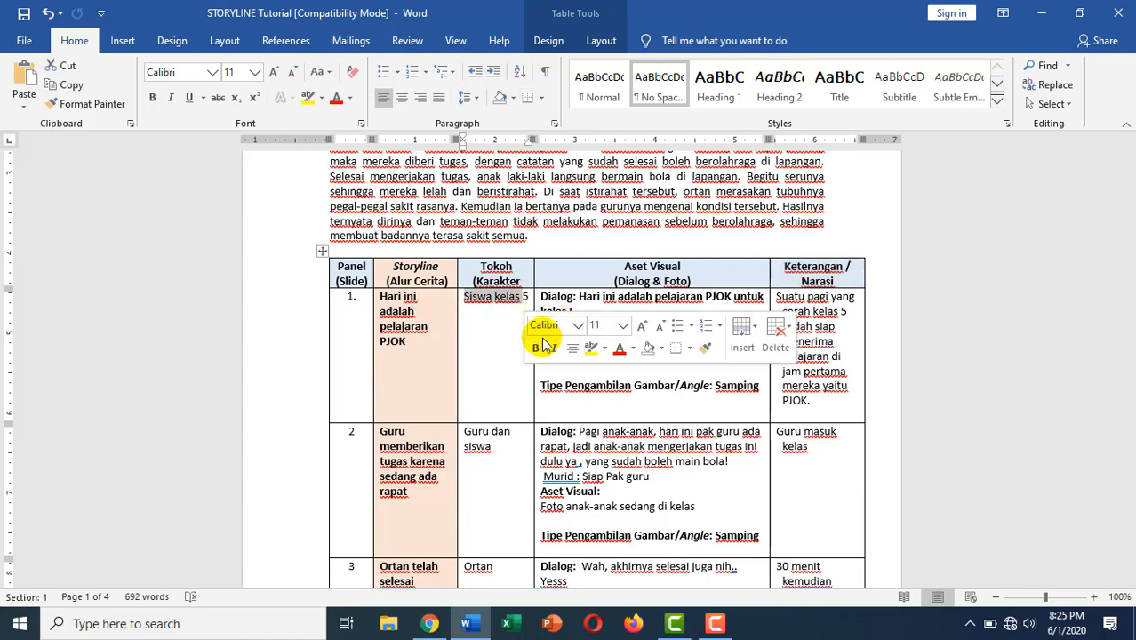
click(608, 396)
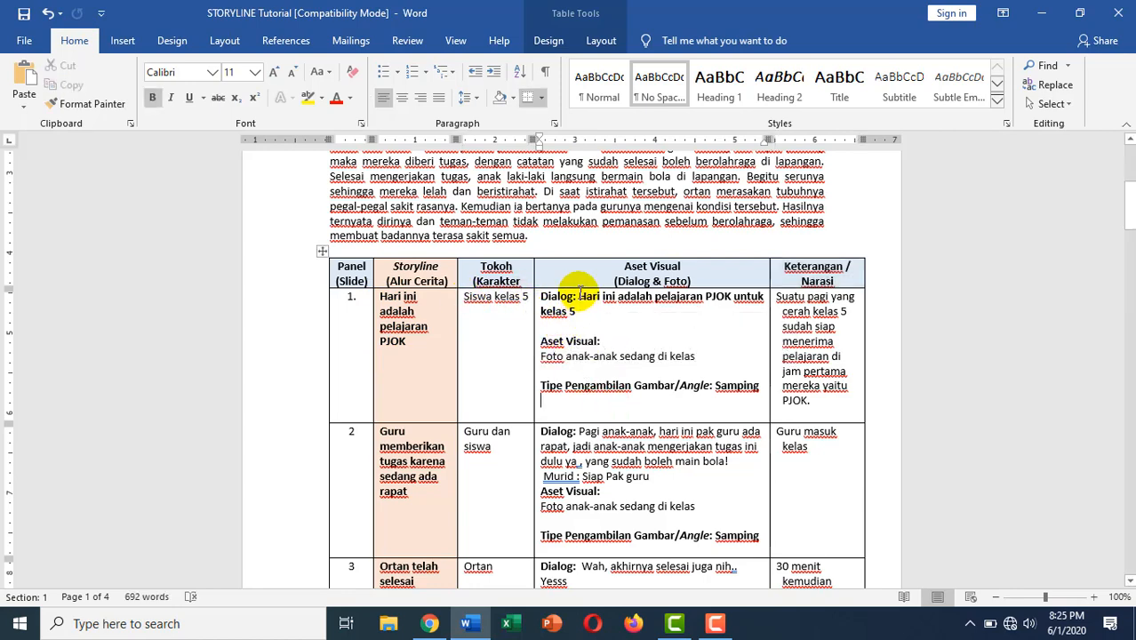
drag(589, 297, 598, 310)
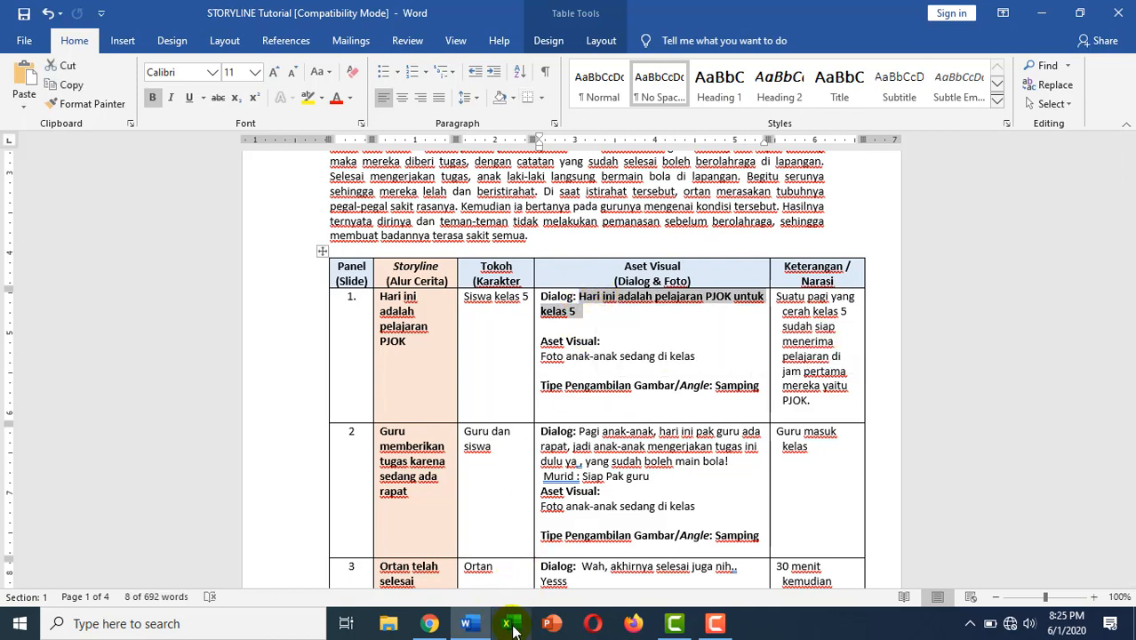
- Compare panel 1 of the storyline in Word with the comic in Chrome, highlighting the visual asset line "Foto anak-anak sedang di kelas"
click(429, 623)
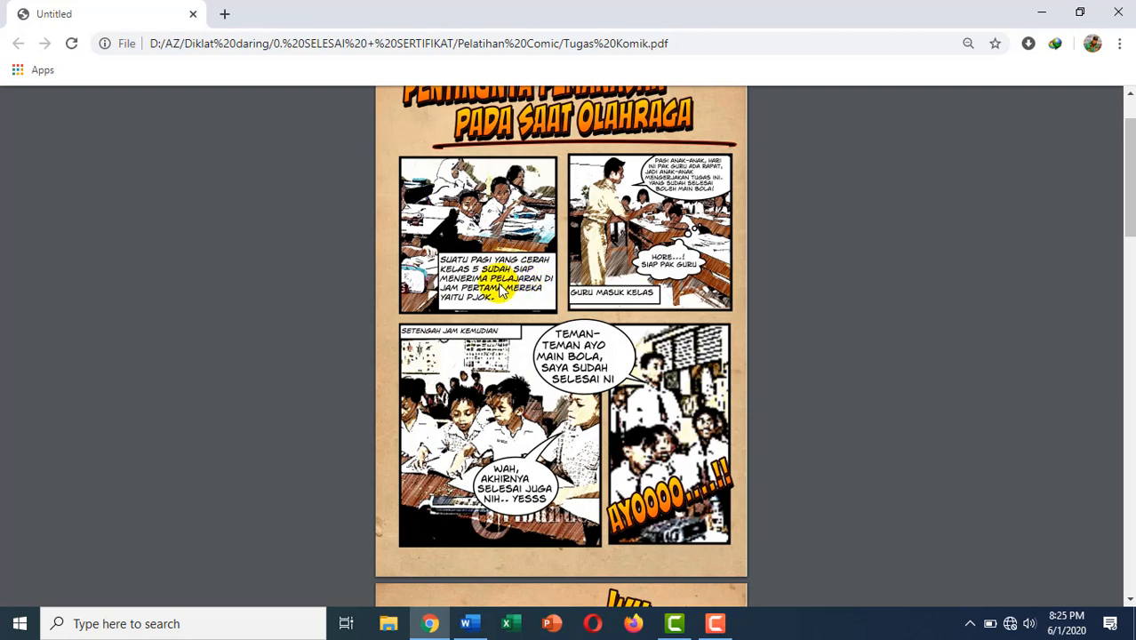
click(469, 624)
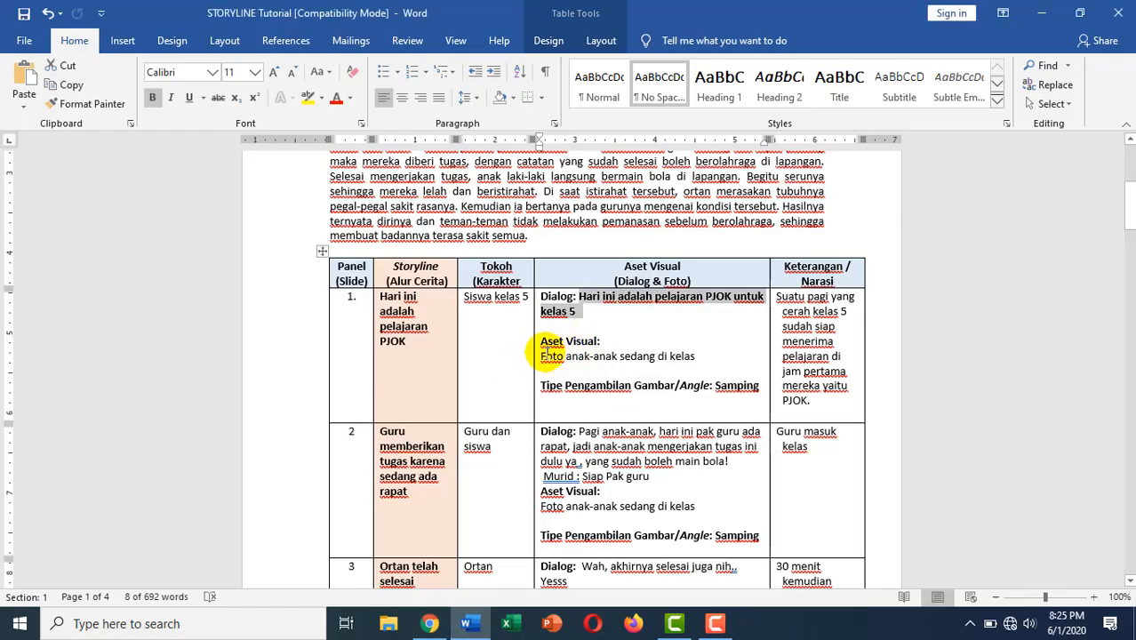
drag(541, 356, 685, 363)
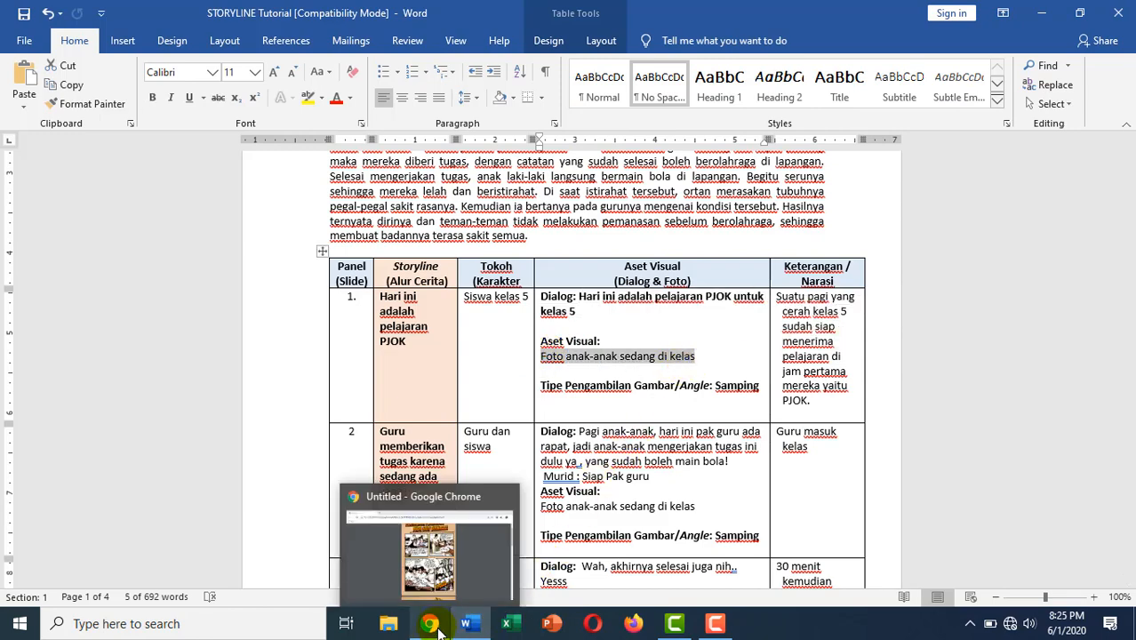
click(489, 502)
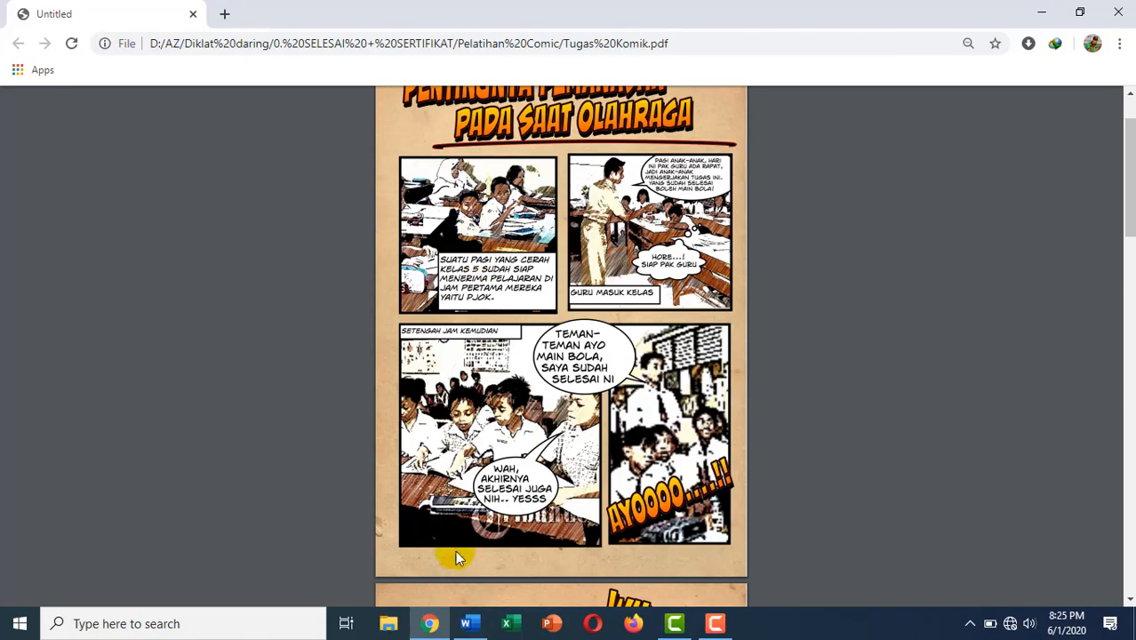
click(467, 623)
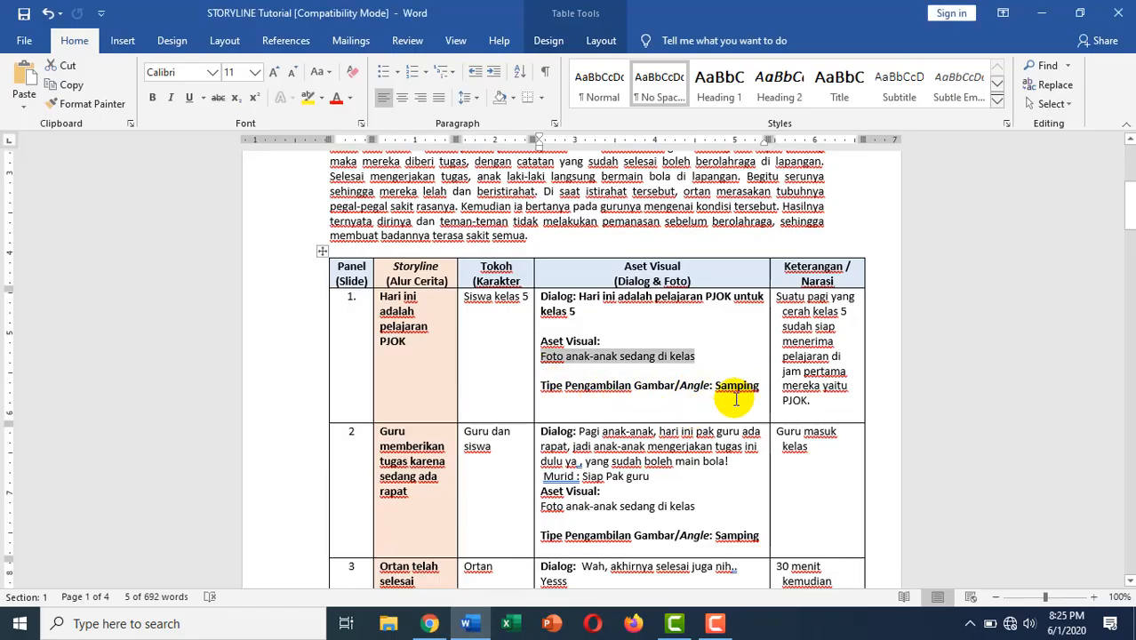
- Check panel 1's camera angle entry against the comic's opening panel in Chrome, and highlight its Keterangan / Narasi text in Word
click(447, 628)
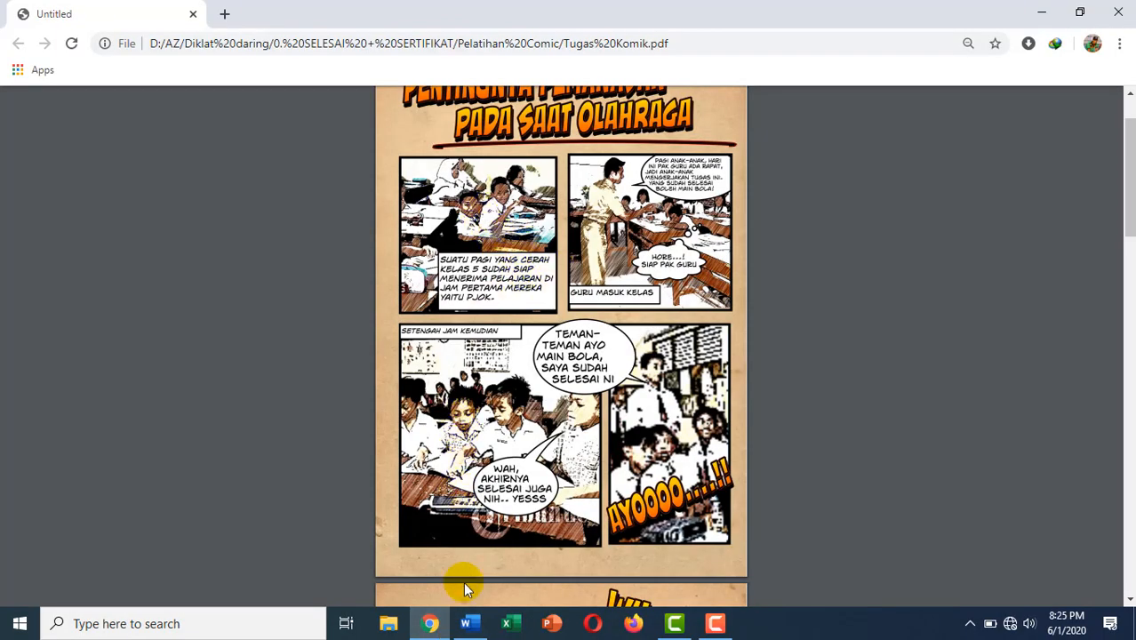
click(470, 626)
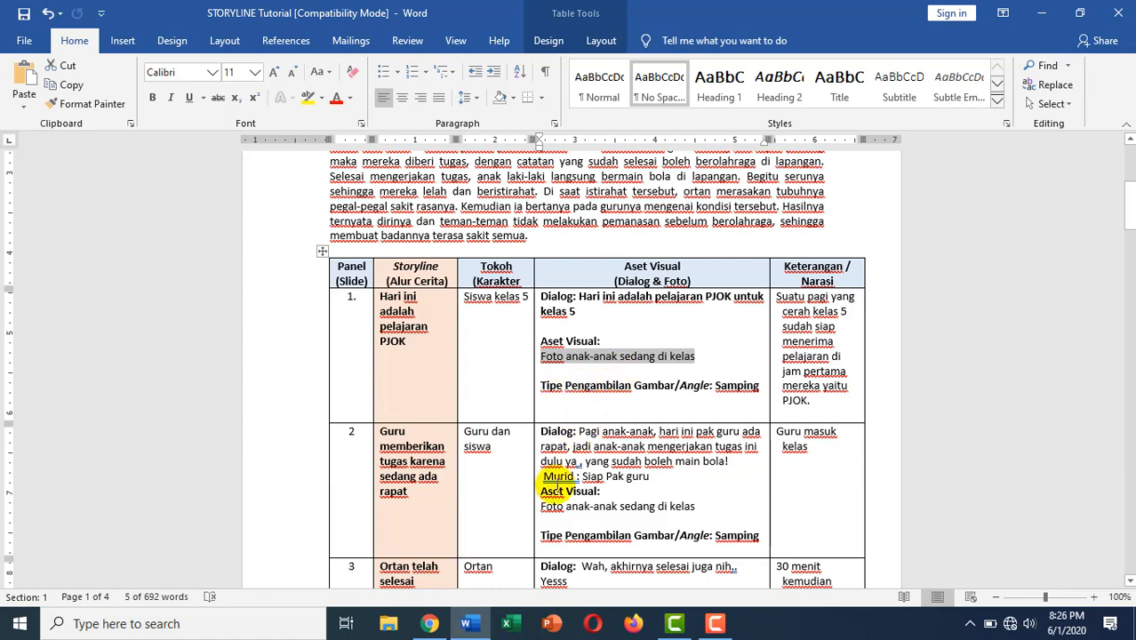
click(428, 625)
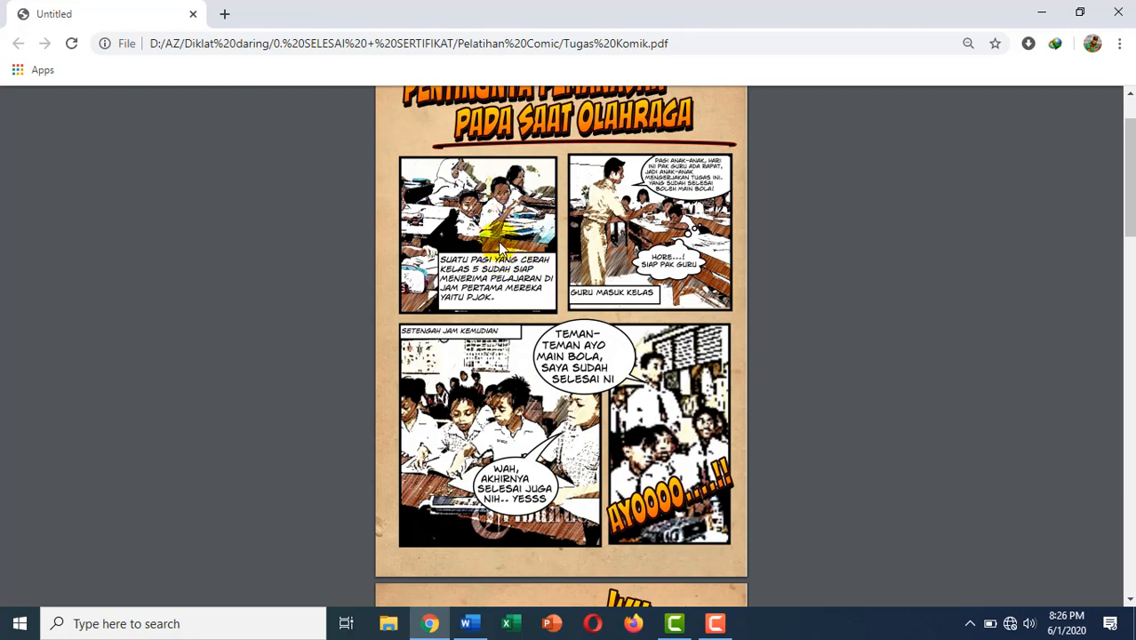
scroll(505, 249, up, 2)
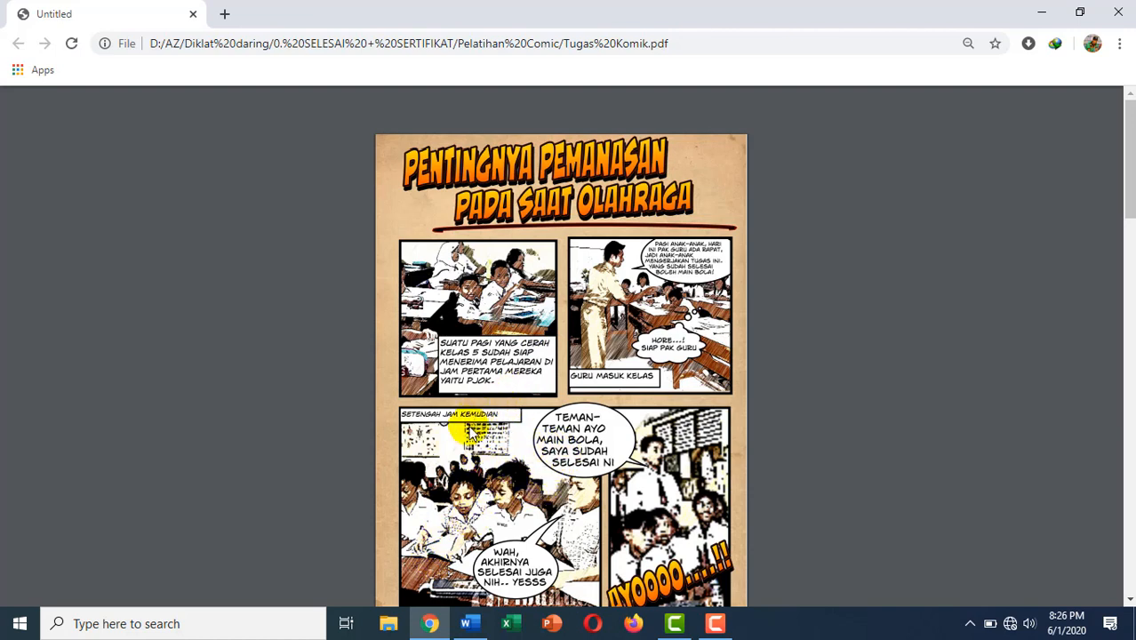
click(465, 624)
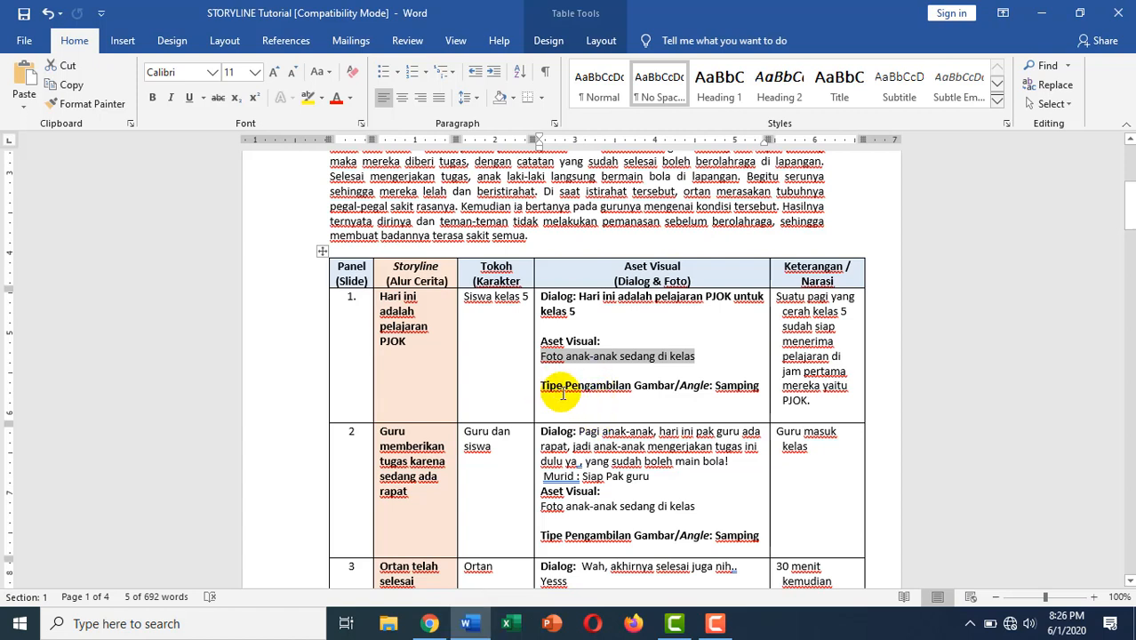
drag(778, 295, 827, 401)
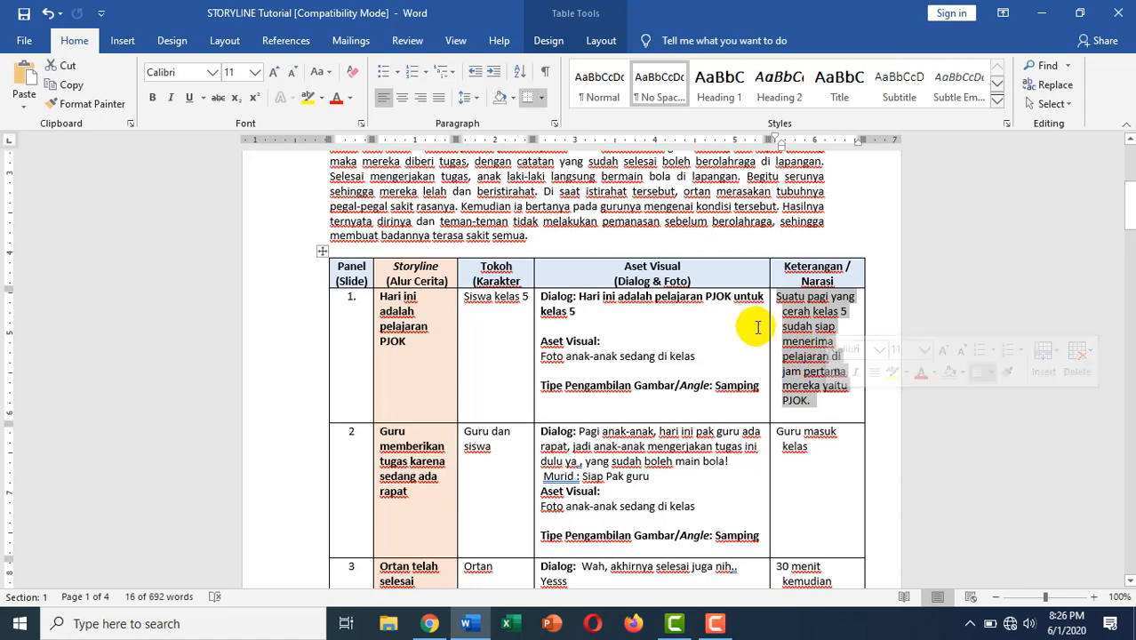
- Compare panel 2 of the storyline with the comic in Chrome, and highlight the teacher's dialog sentence in Word
scroll(622, 347, down, 3)
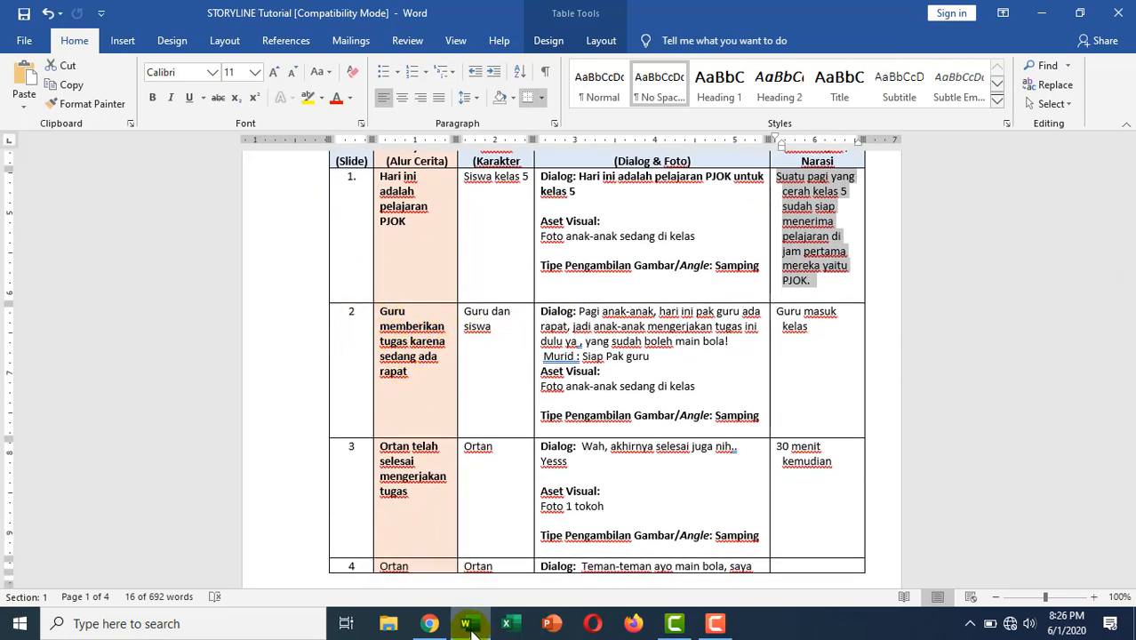
click(435, 623)
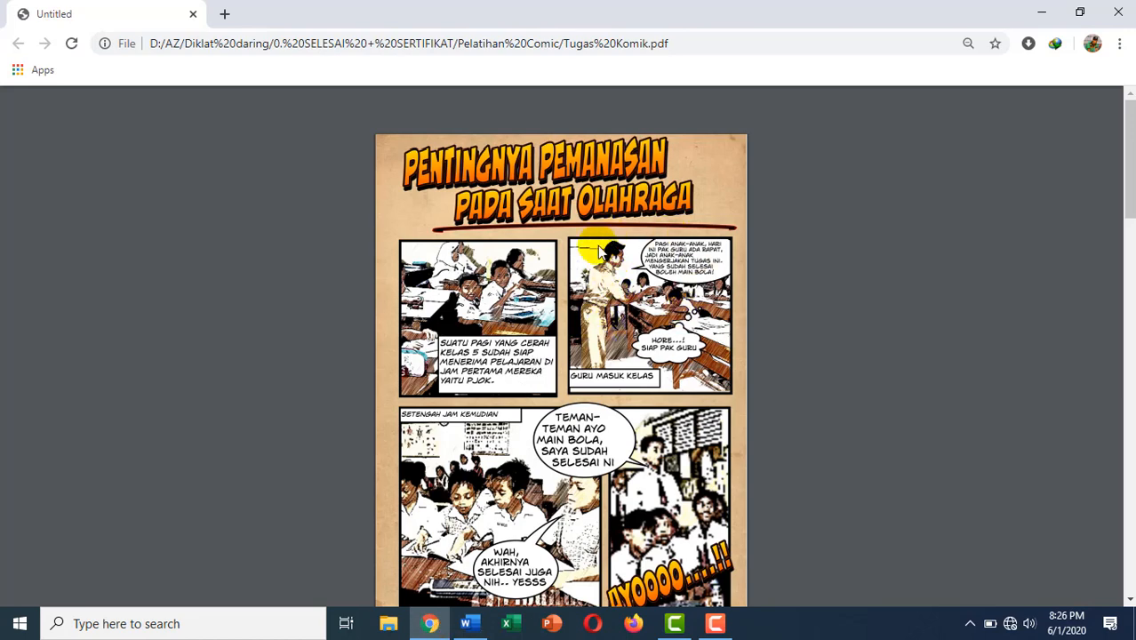
click(468, 625)
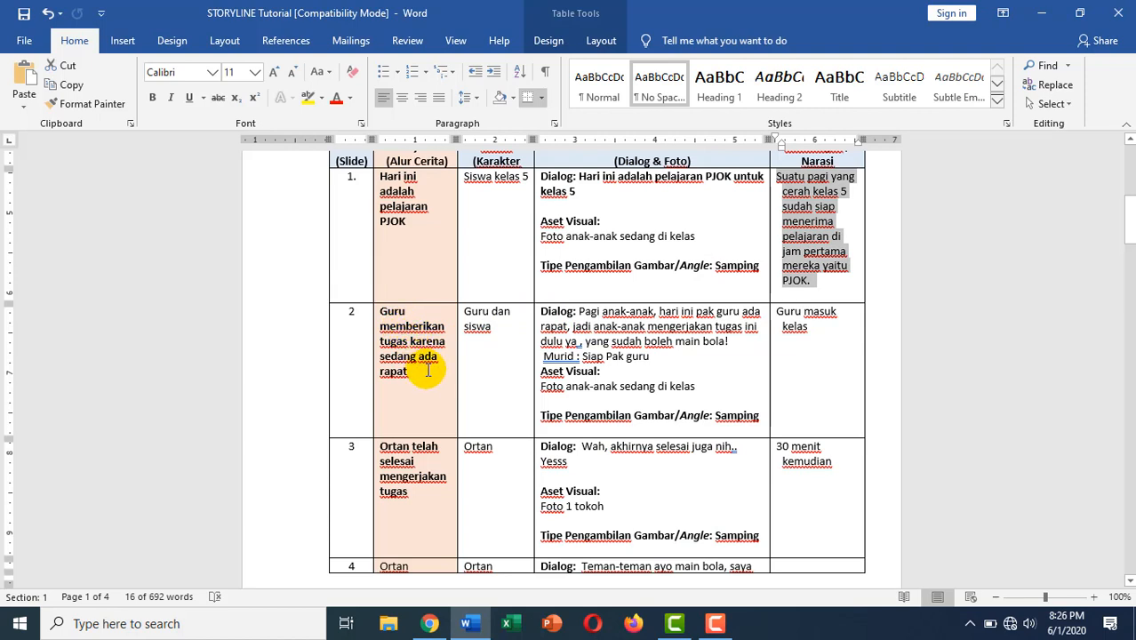
click(580, 310)
drag(591, 313, 656, 334)
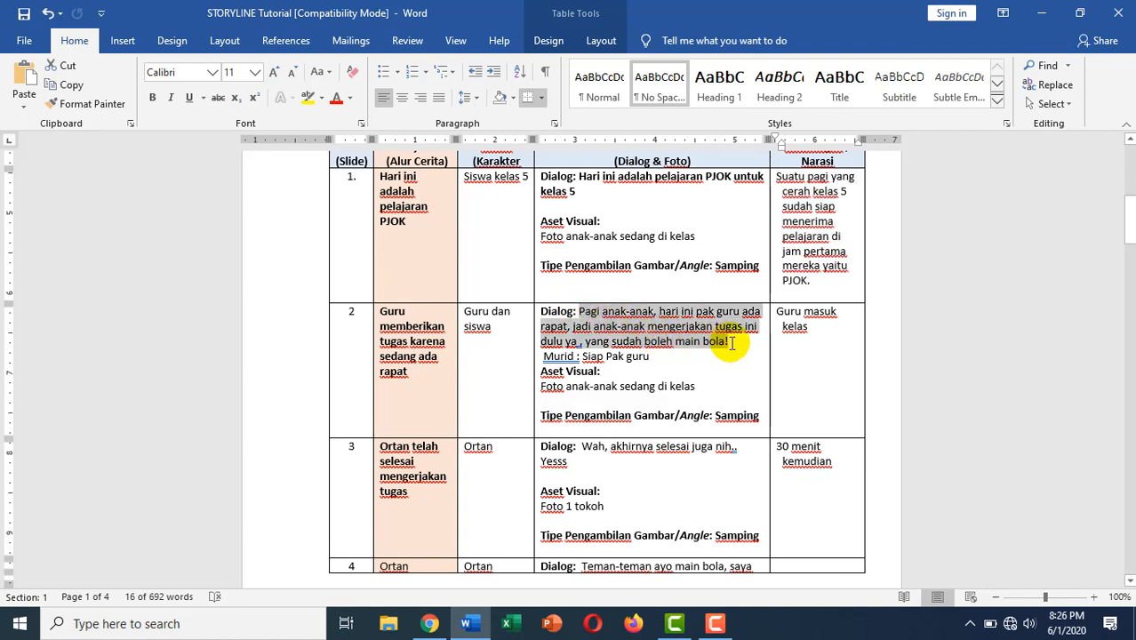
click(690, 325)
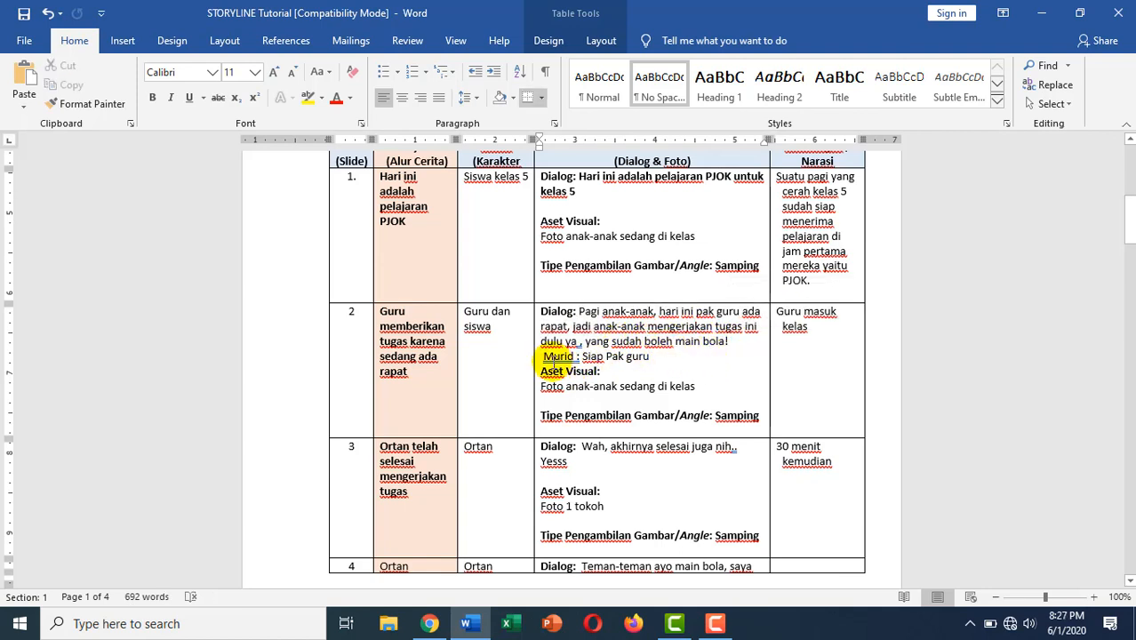
- Highlight panel 2's "Murid : Siap Pak guru" and "Foto anak-anak sedang di kelas" lines, and check them against the comic in Chrome
drag(589, 363, 637, 363)
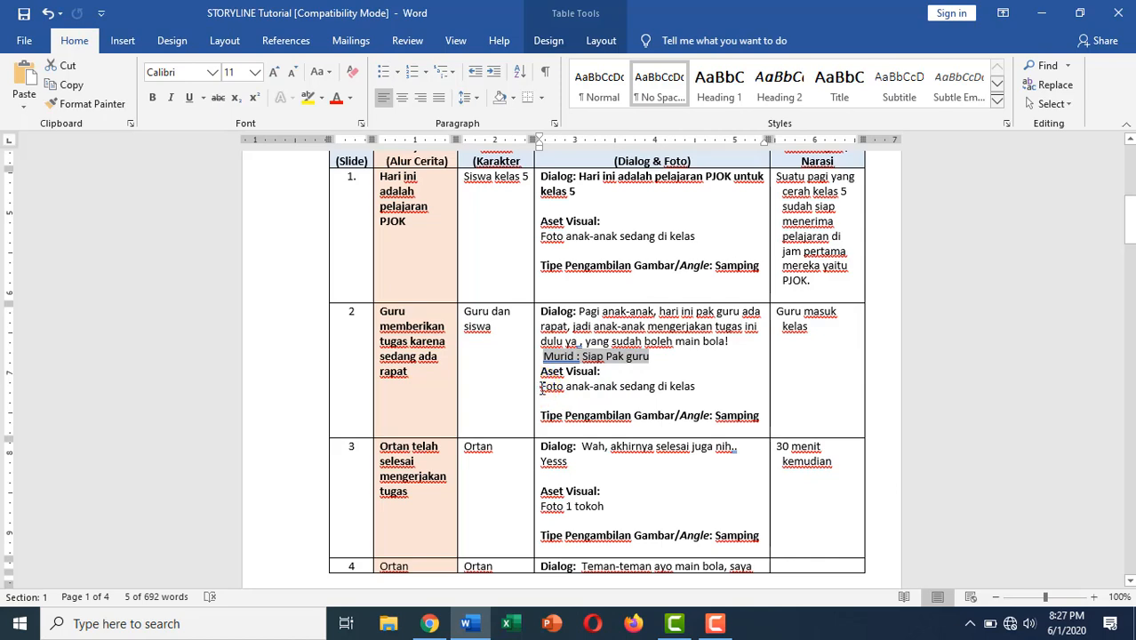
drag(542, 387, 689, 396)
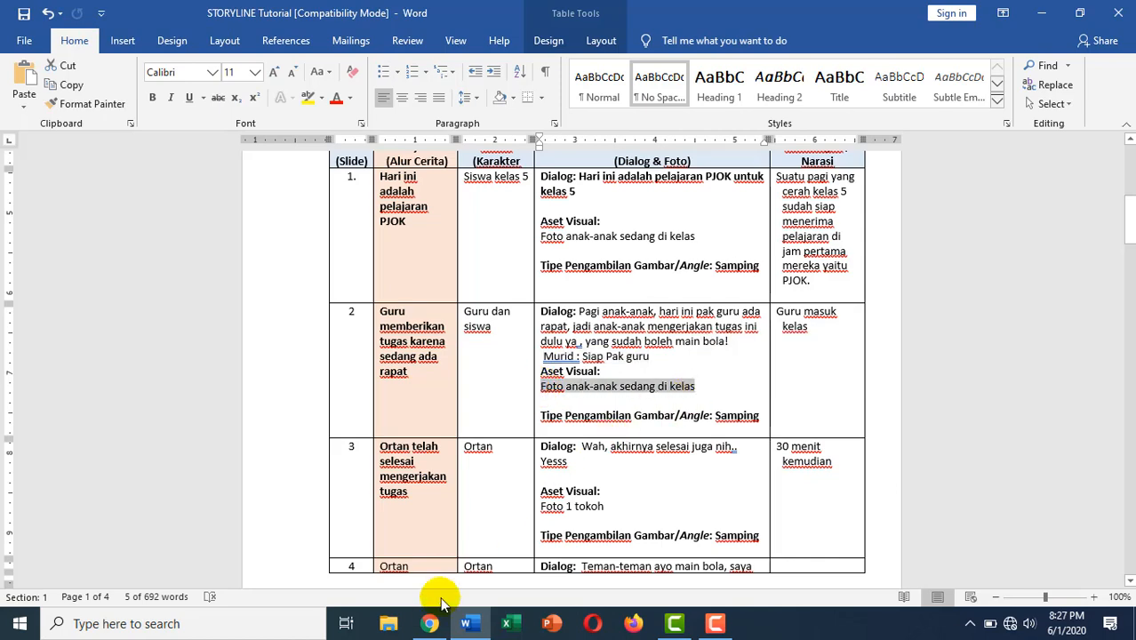
click(429, 623)
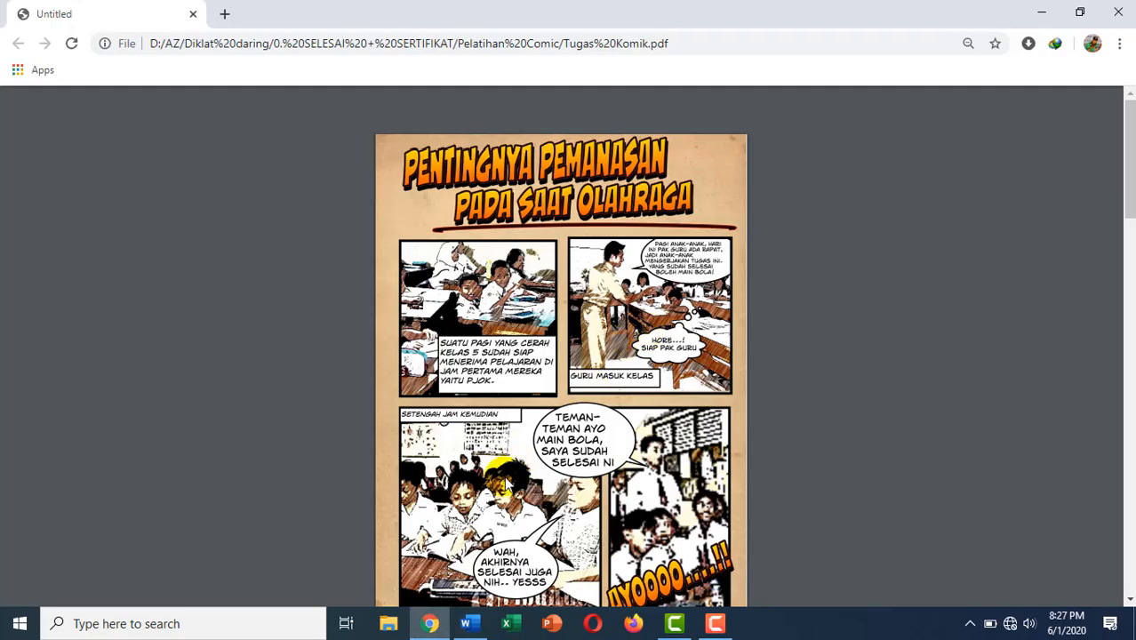
click(468, 624)
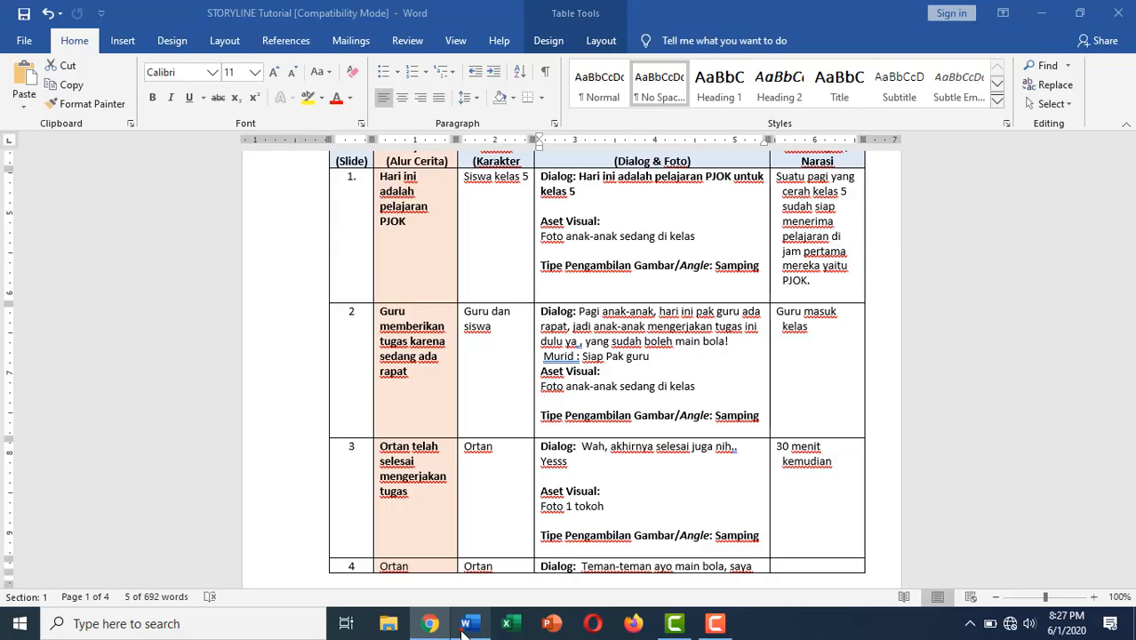
- Read through the remaining storyline table rows, from panel 3 to panel 17, reviewing their characters, dialogs, visual assets and narration
scroll(612, 397, down, 2)
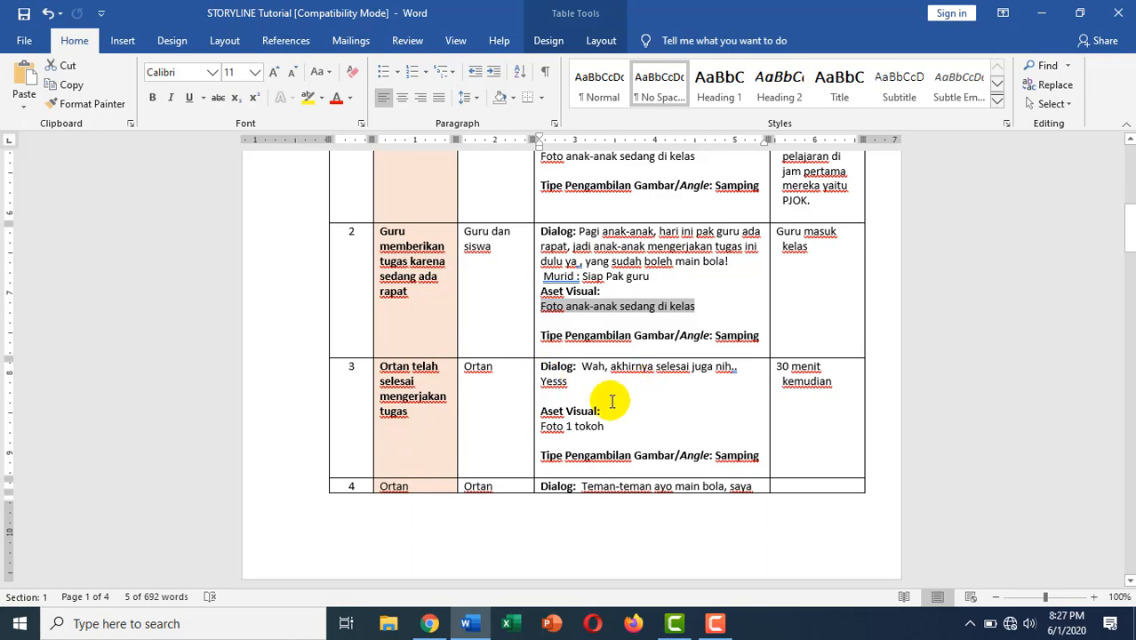
scroll(600, 405, down, 2)
scroll(507, 400, down, 2)
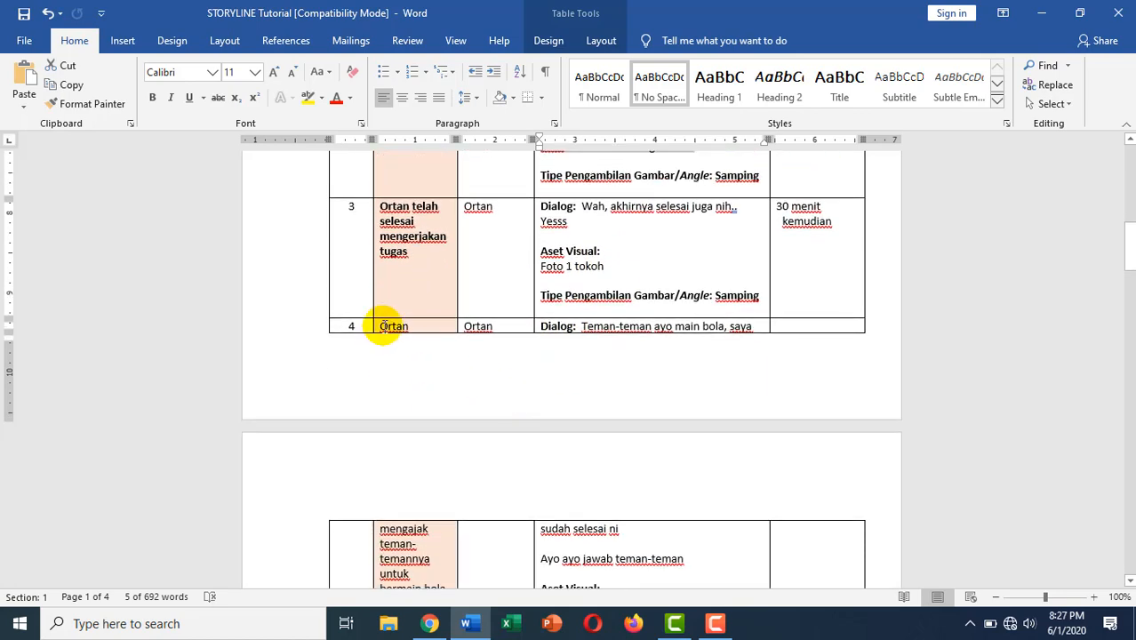
scroll(338, 307, down, 2)
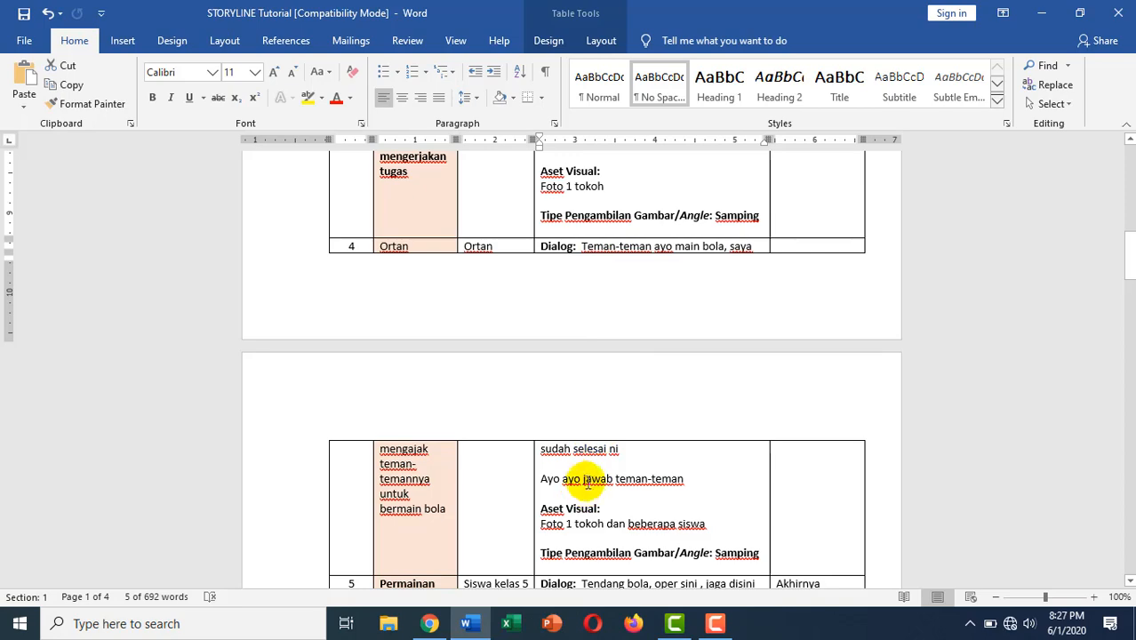
scroll(592, 478, down, 4)
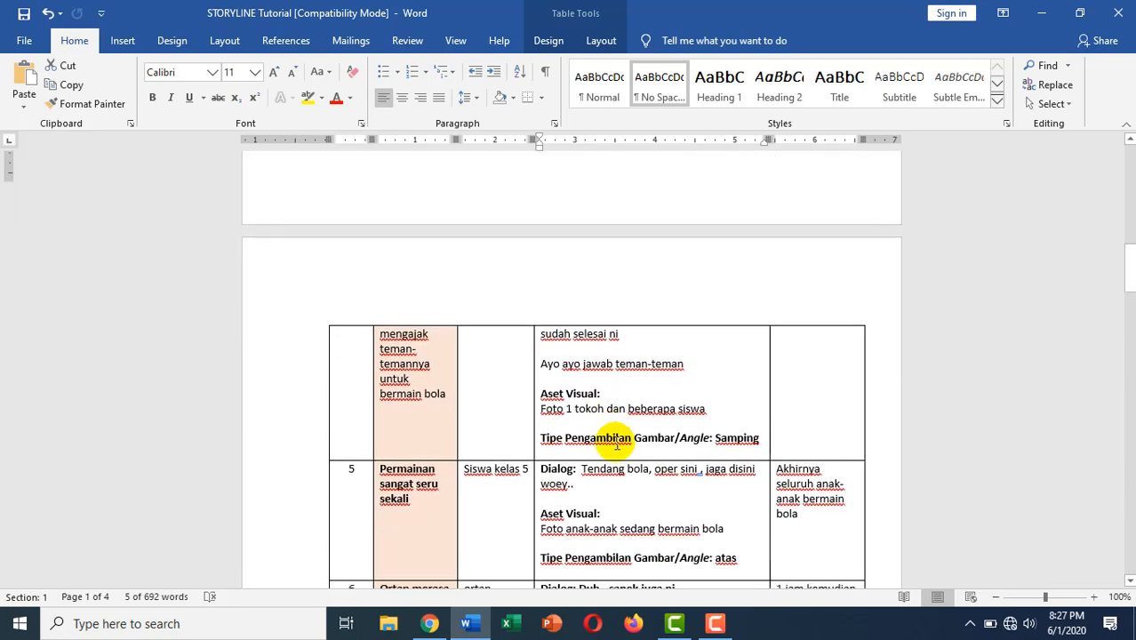
scroll(613, 421, down, 2)
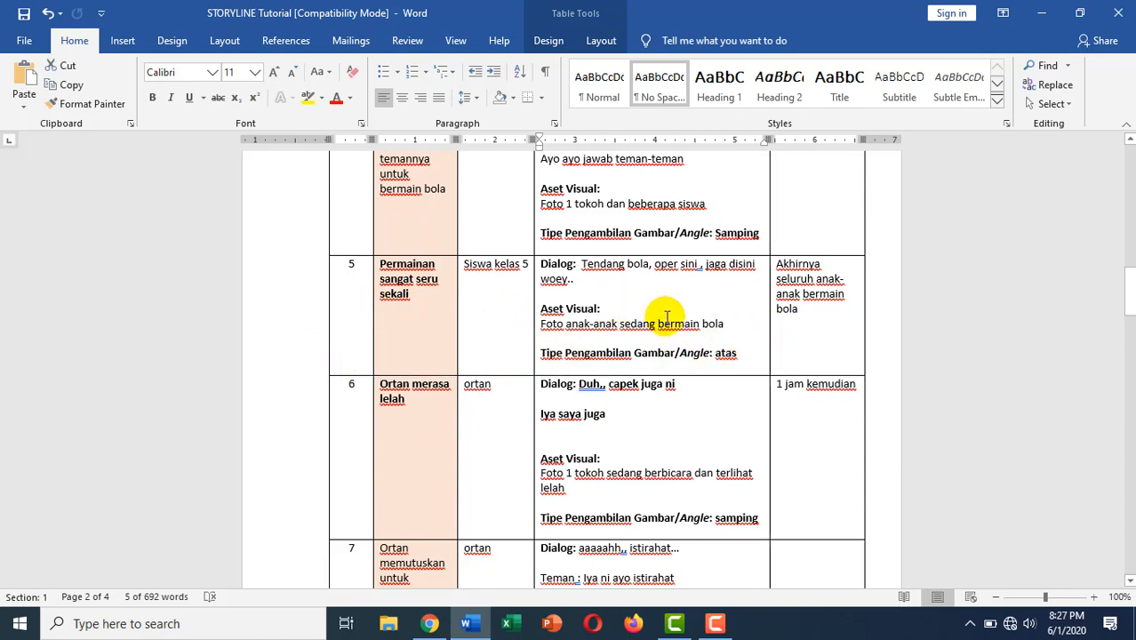
scroll(420, 338, down, 2)
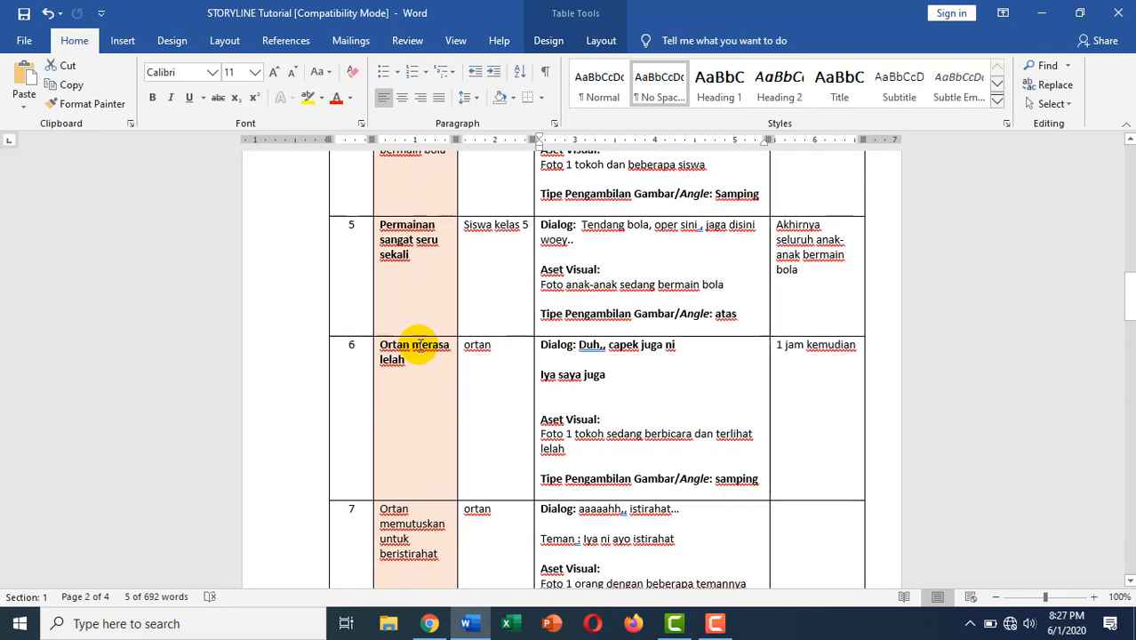
scroll(421, 344, down, 11)
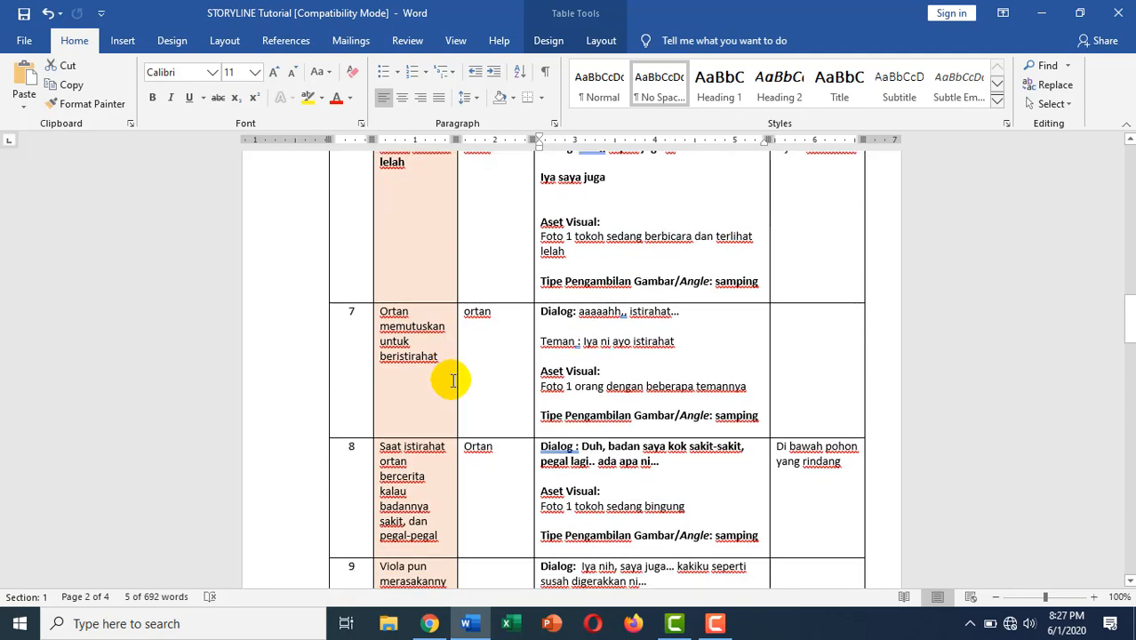
scroll(449, 385, down, 13)
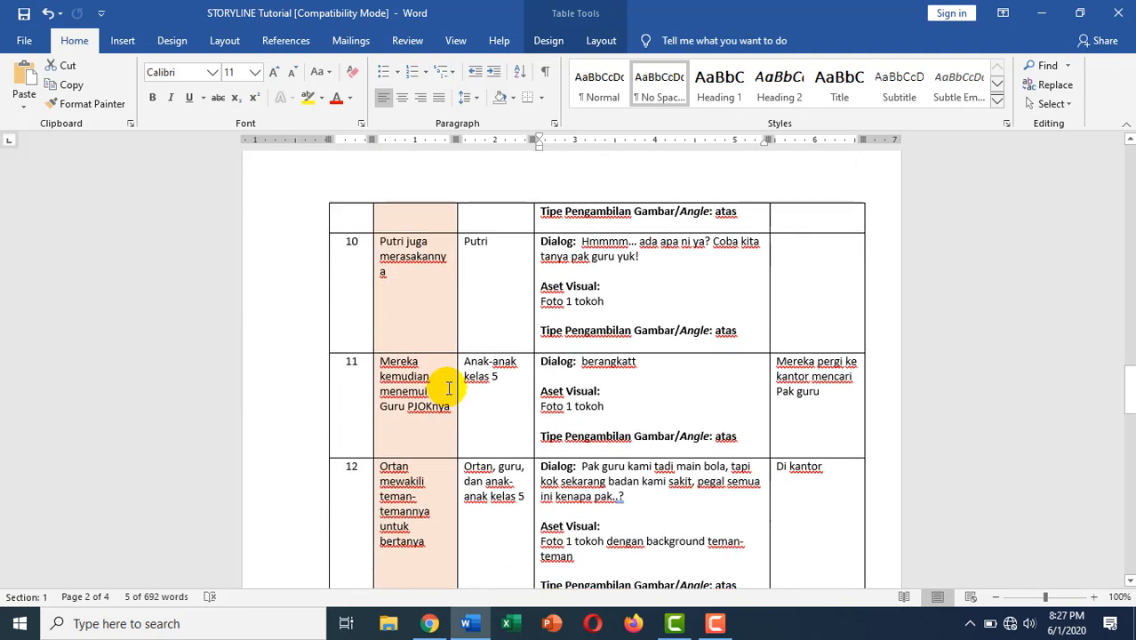
scroll(439, 425, down, 20)
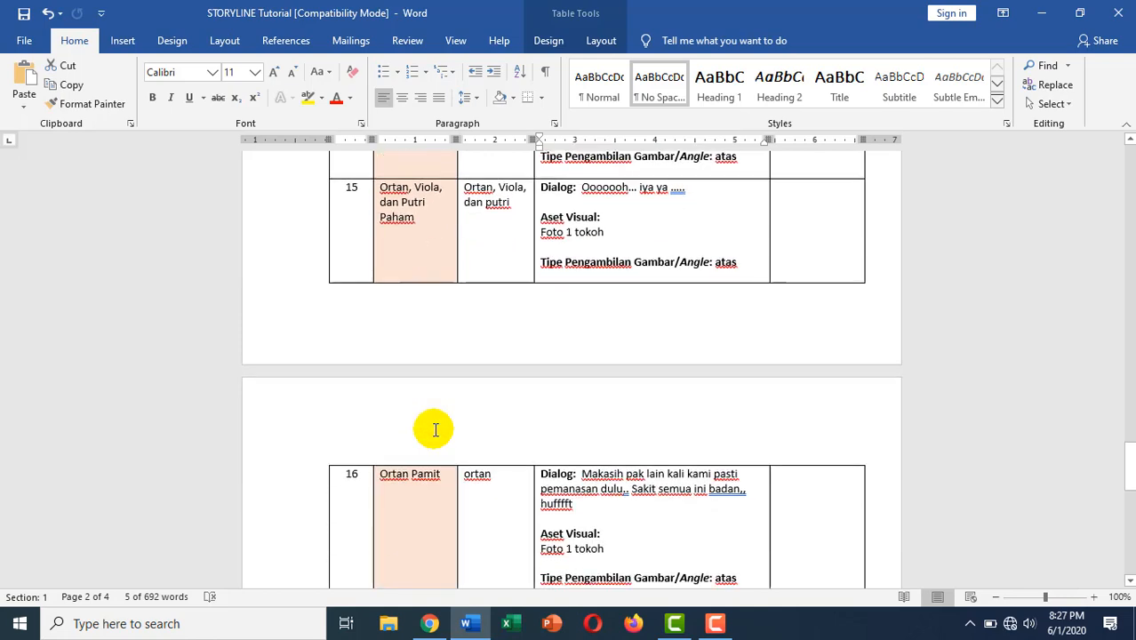
scroll(437, 431, up, 3)
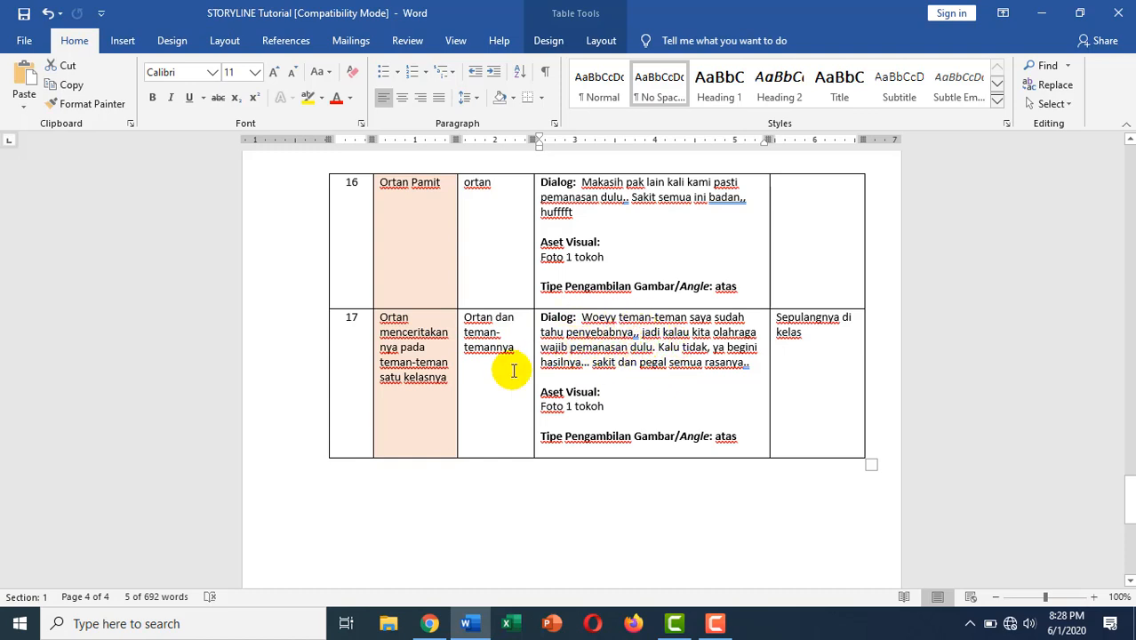
- Check the comic's last page in Chrome against the final storyline panels in Word, and return to the start of the storyline table
click(430, 624)
drag(1127, 189, 1127, 582)
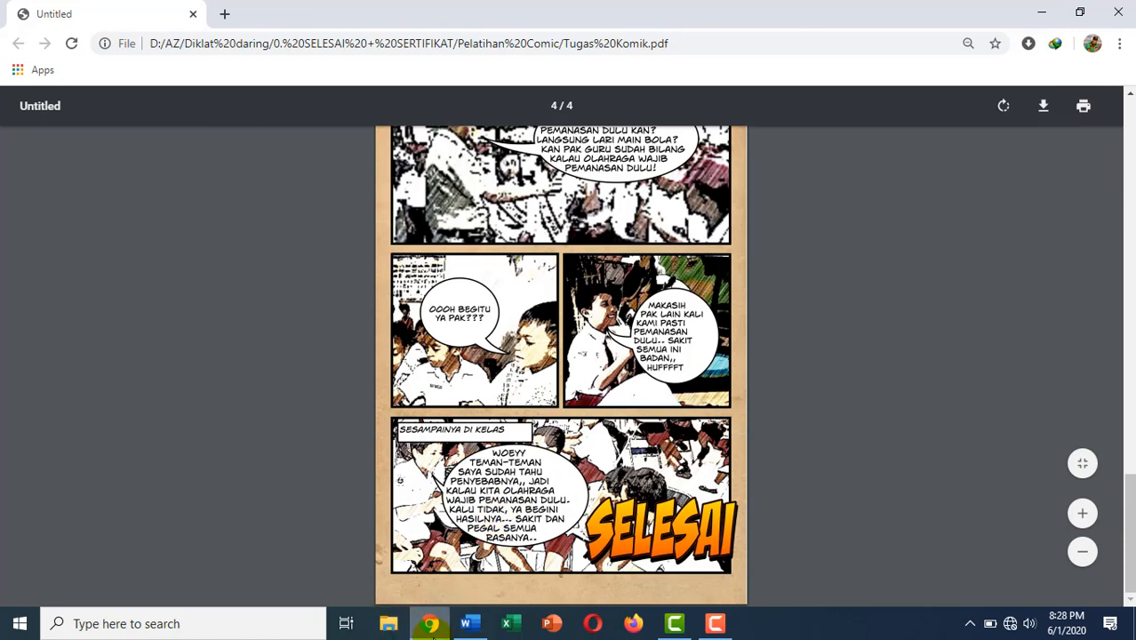
click(467, 625)
scroll(616, 428, up, 7)
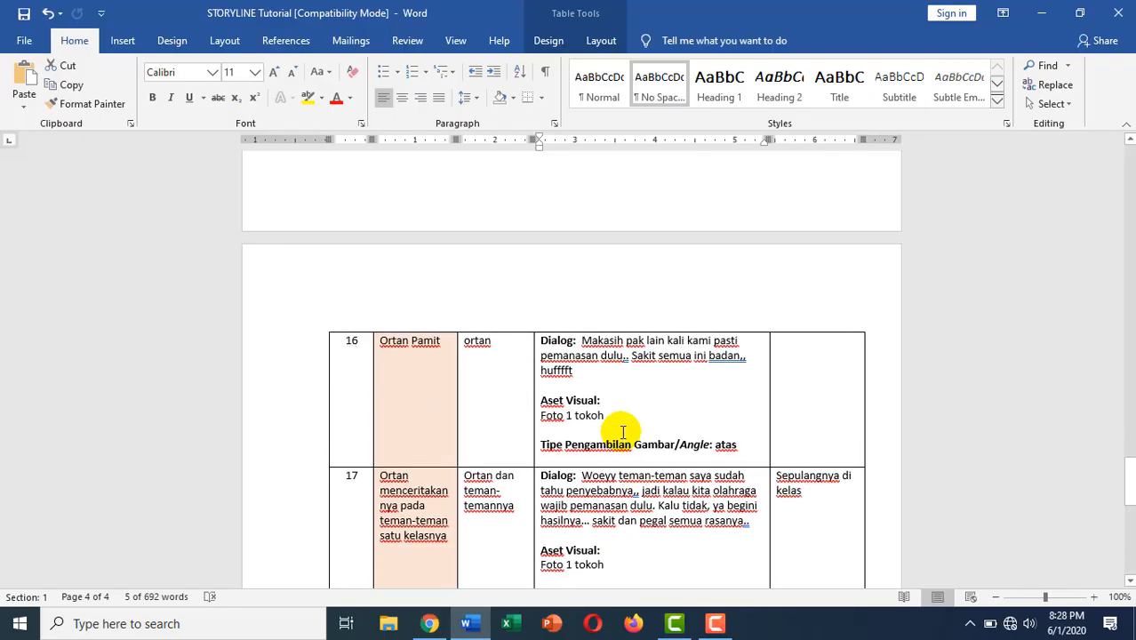
drag(1122, 423, 1128, 225)
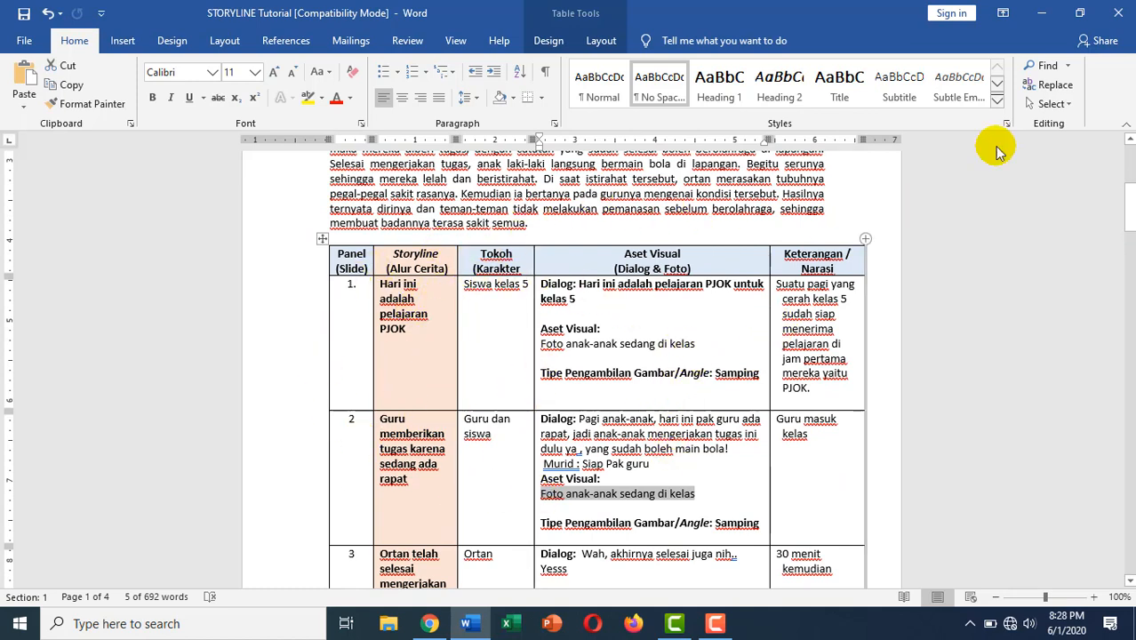
- Minimize Word and Chrome and launch Comic Life 3 from the desktop
click(1042, 13)
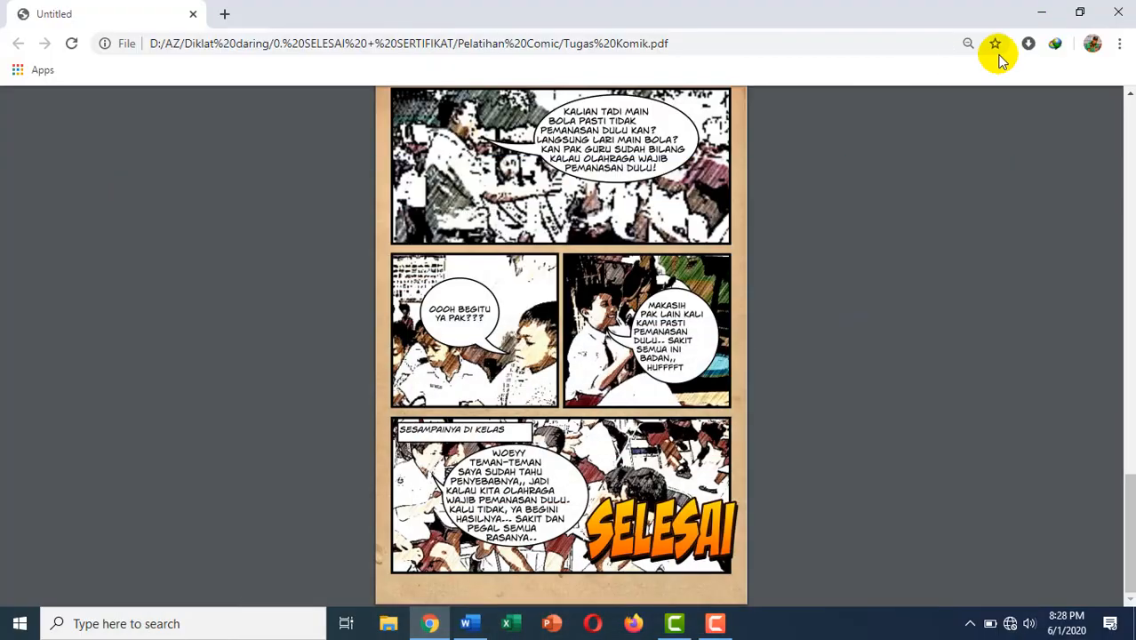
click(1039, 12)
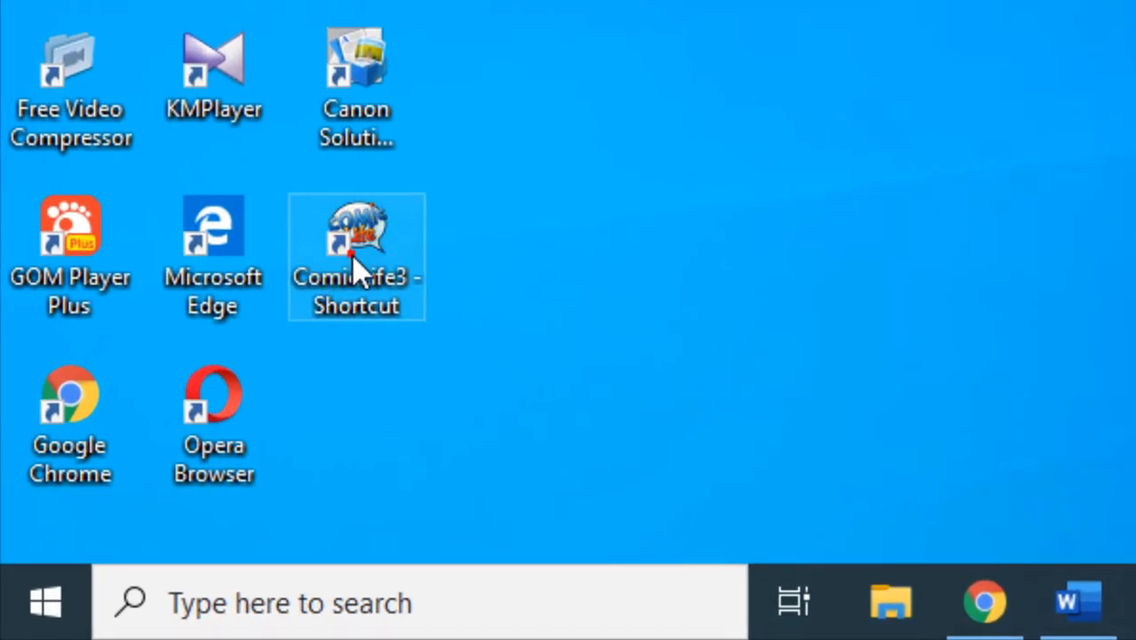
double_click(353, 258)
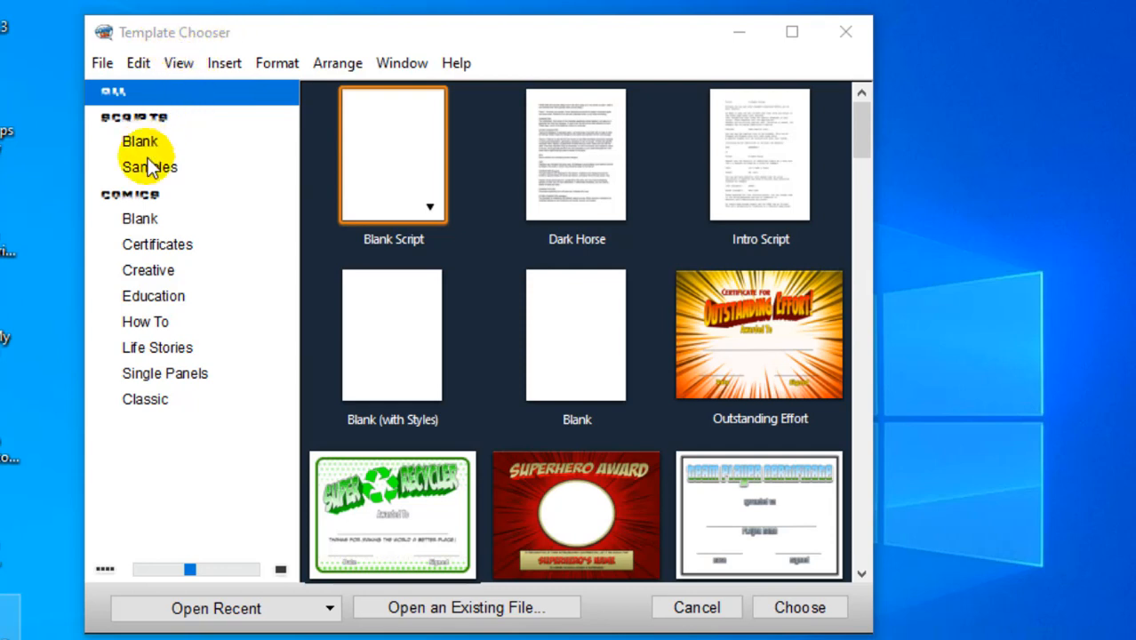
- Browse the available comic templates in the Template Chooser and select the Retro template
scroll(594, 325, down, 1)
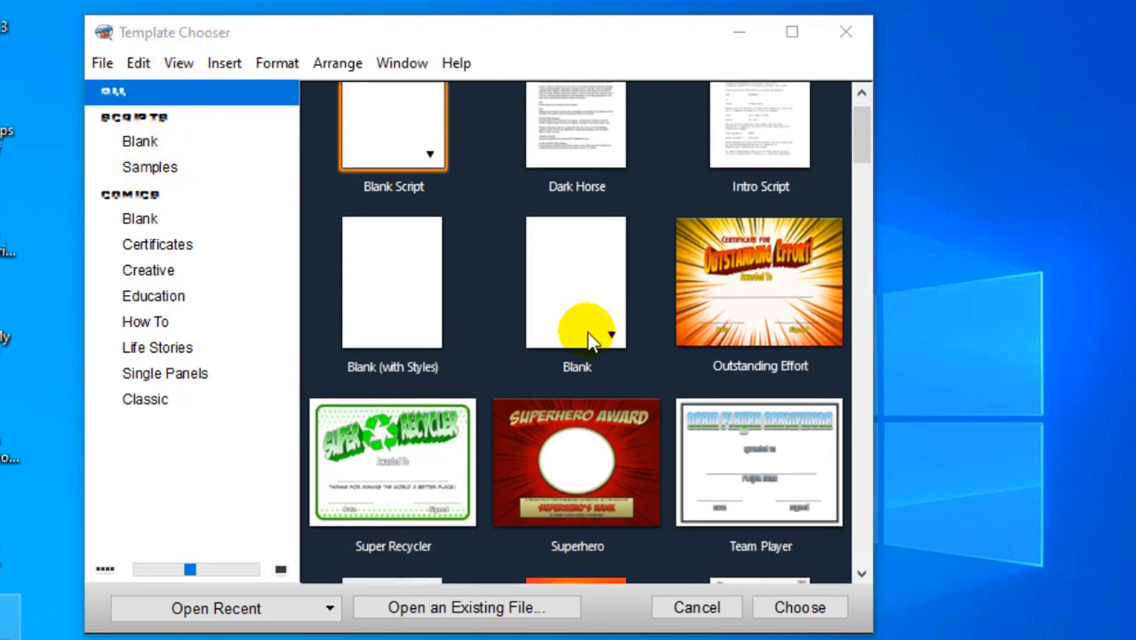
scroll(590, 331, down, 2)
scroll(589, 355, down, 5)
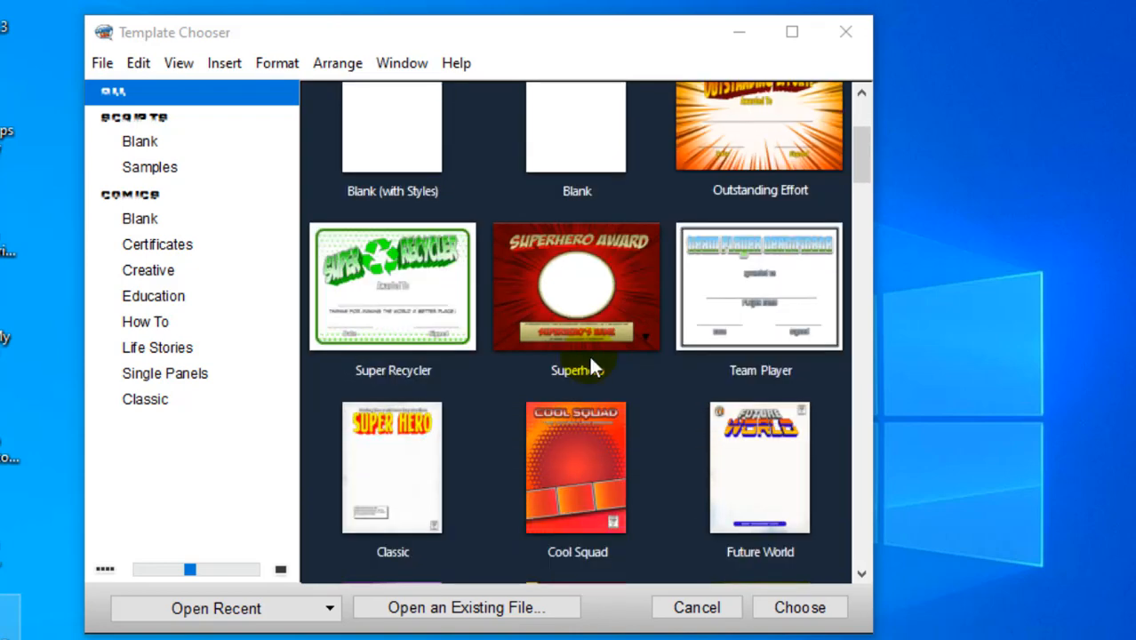
scroll(589, 370, down, 1)
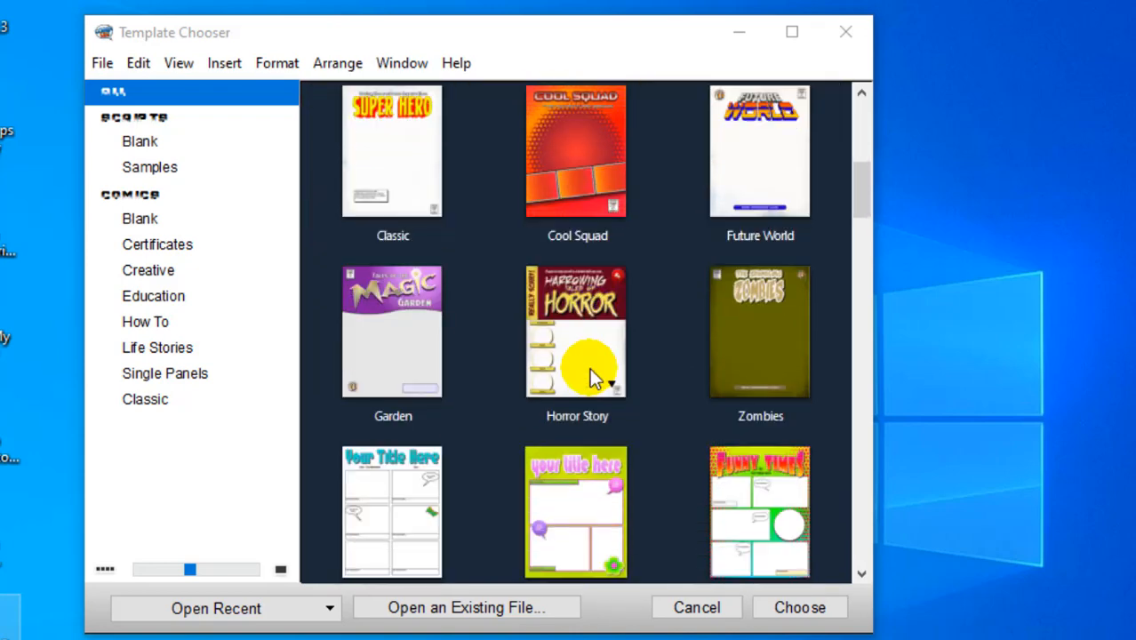
scroll(587, 364, up, 2)
scroll(584, 359, up, 1)
scroll(555, 352, up, 2)
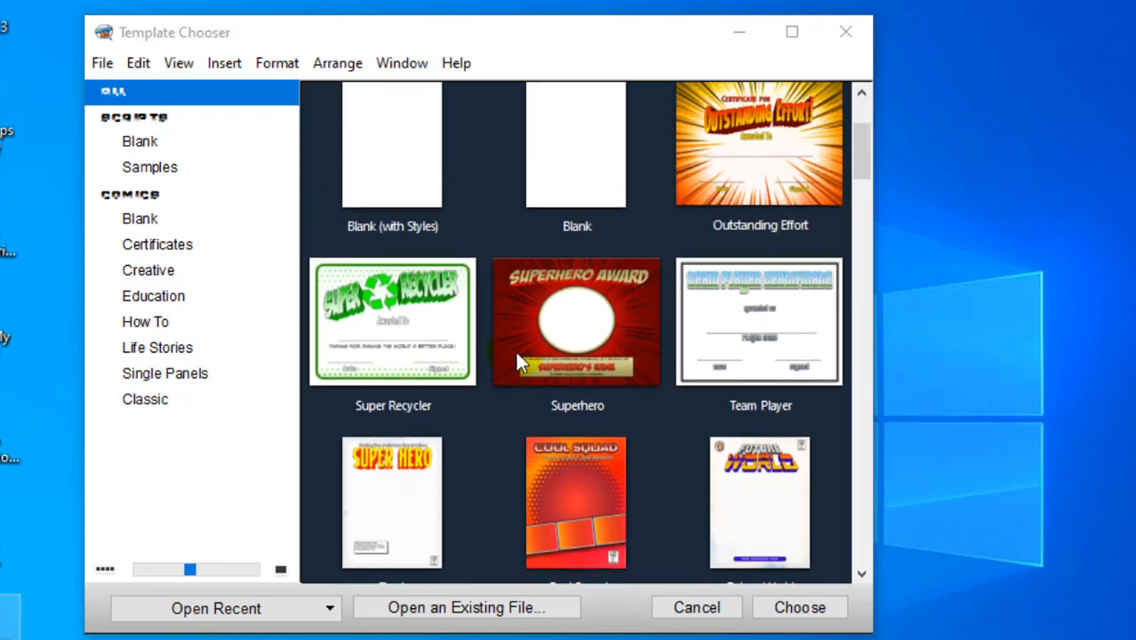
scroll(514, 356, up, 1)
scroll(514, 364, down, 2)
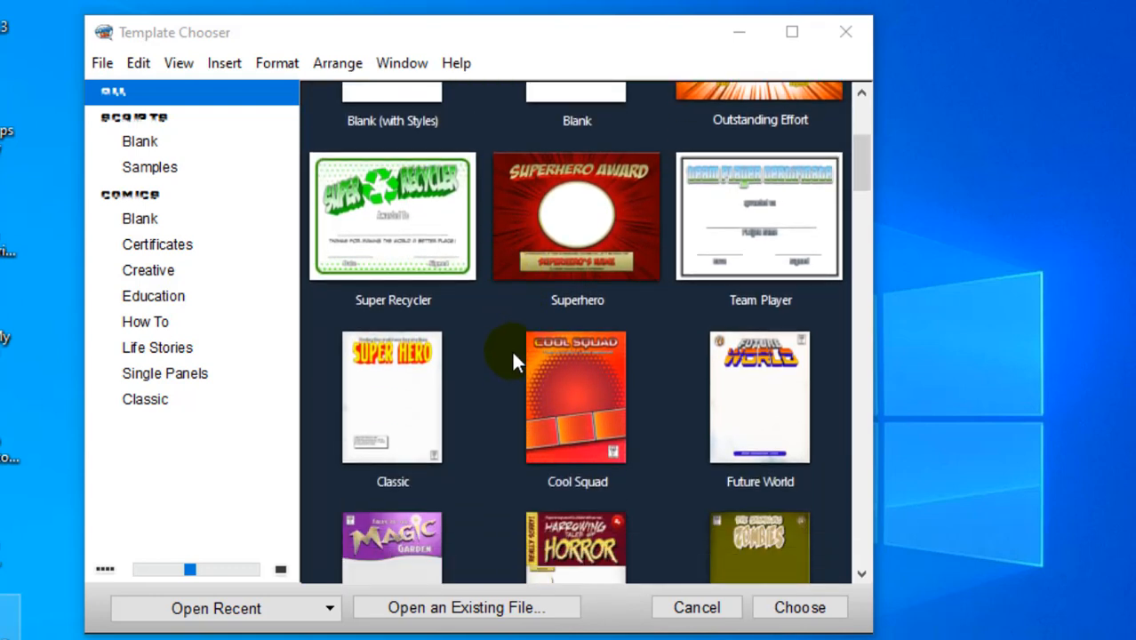
scroll(513, 364, down, 1)
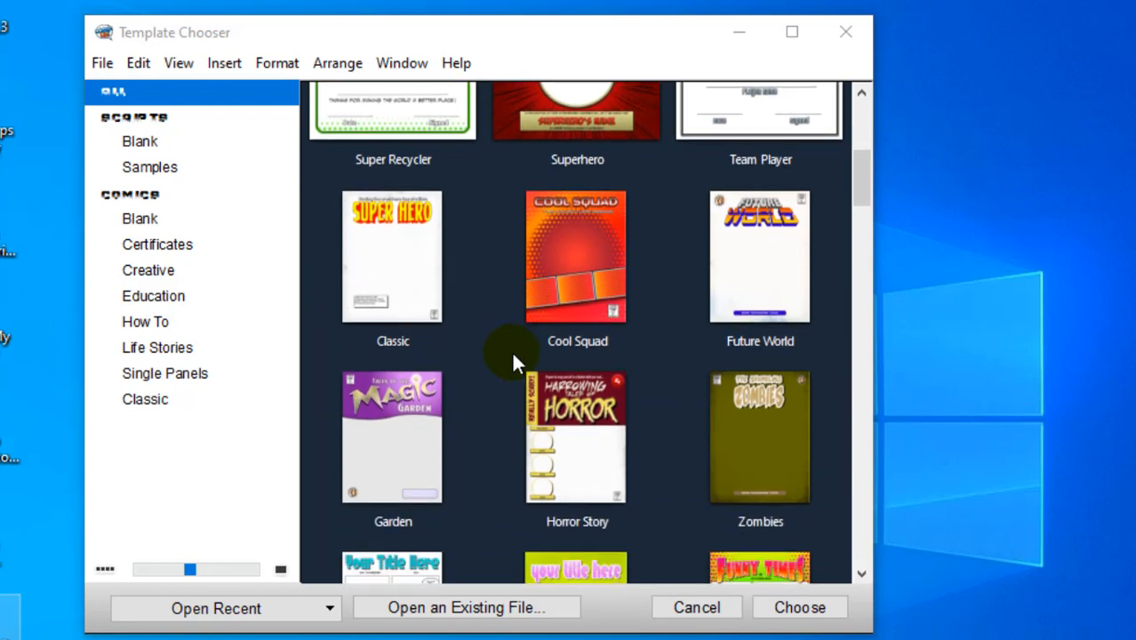
scroll(515, 362, down, 2)
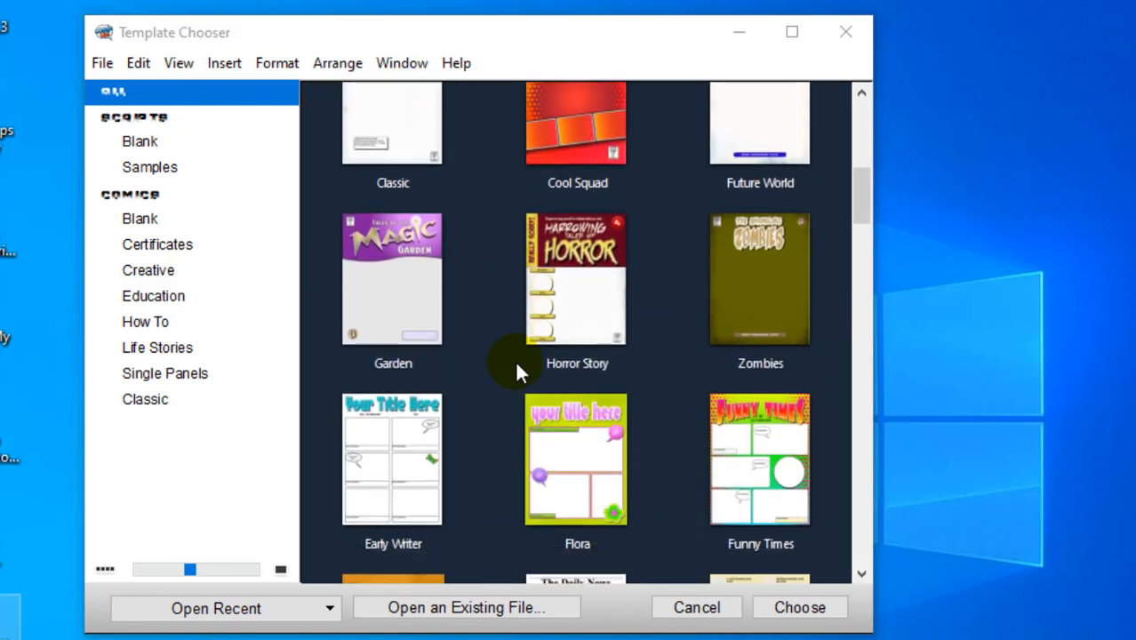
scroll(516, 355, down, 2)
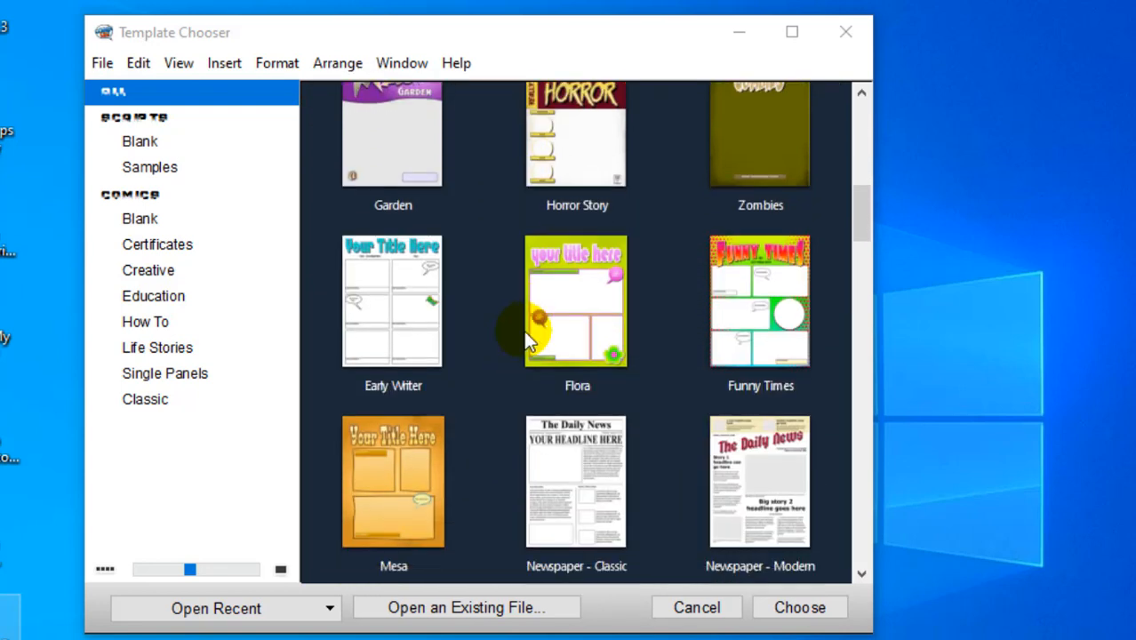
scroll(569, 333, down, 1)
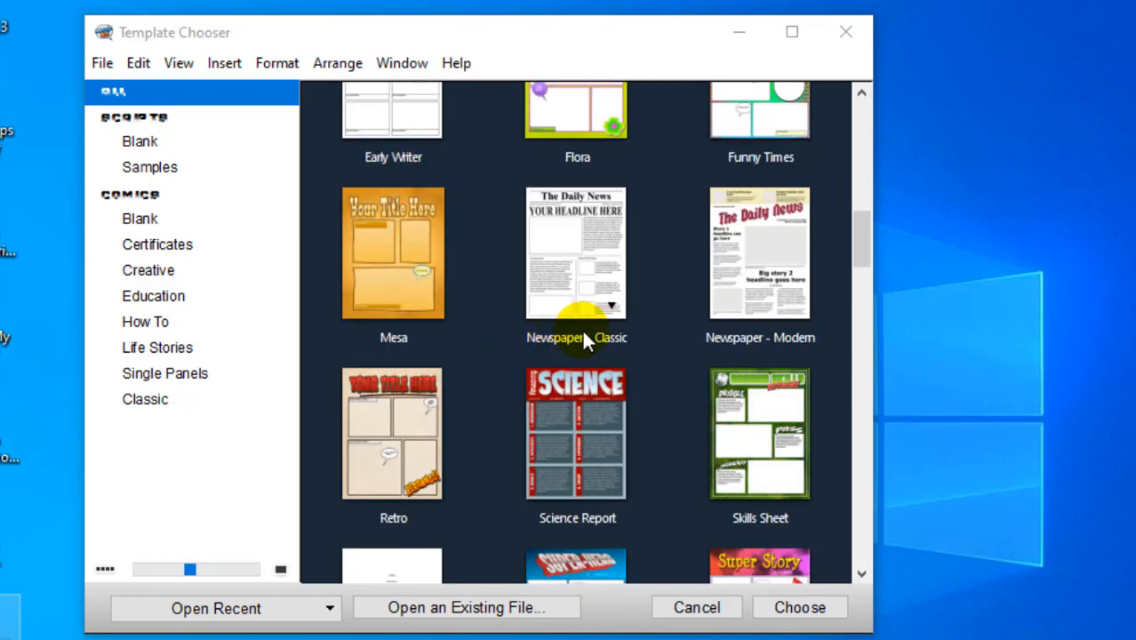
click(388, 415)
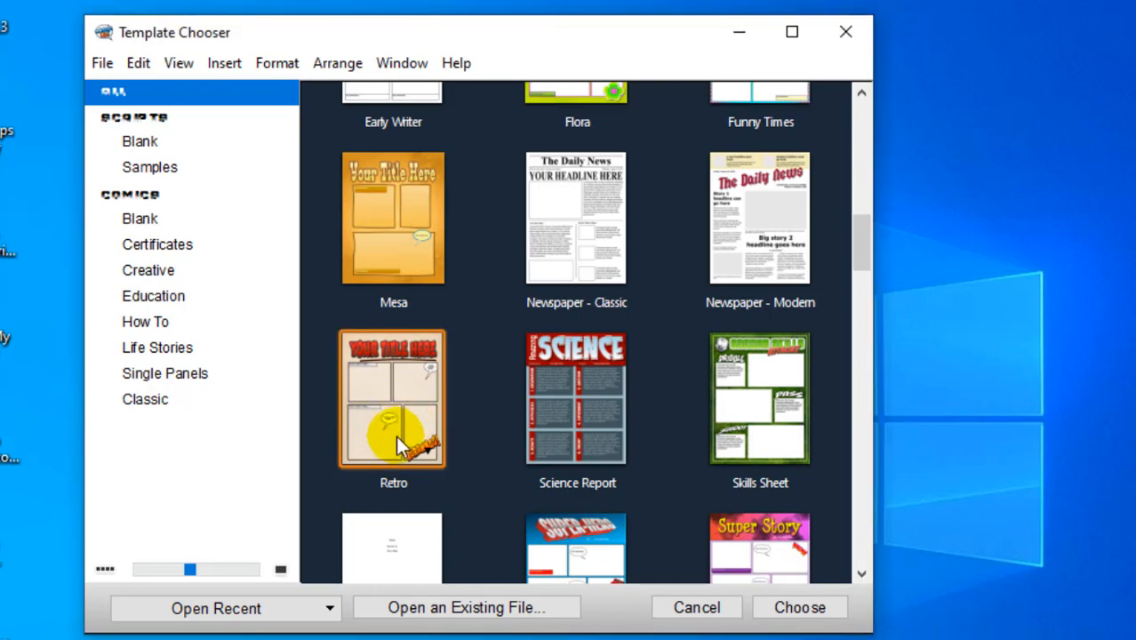
- Create the comic from the Retro template and bring up the Word storyline document behind the new comic's window
click(799, 610)
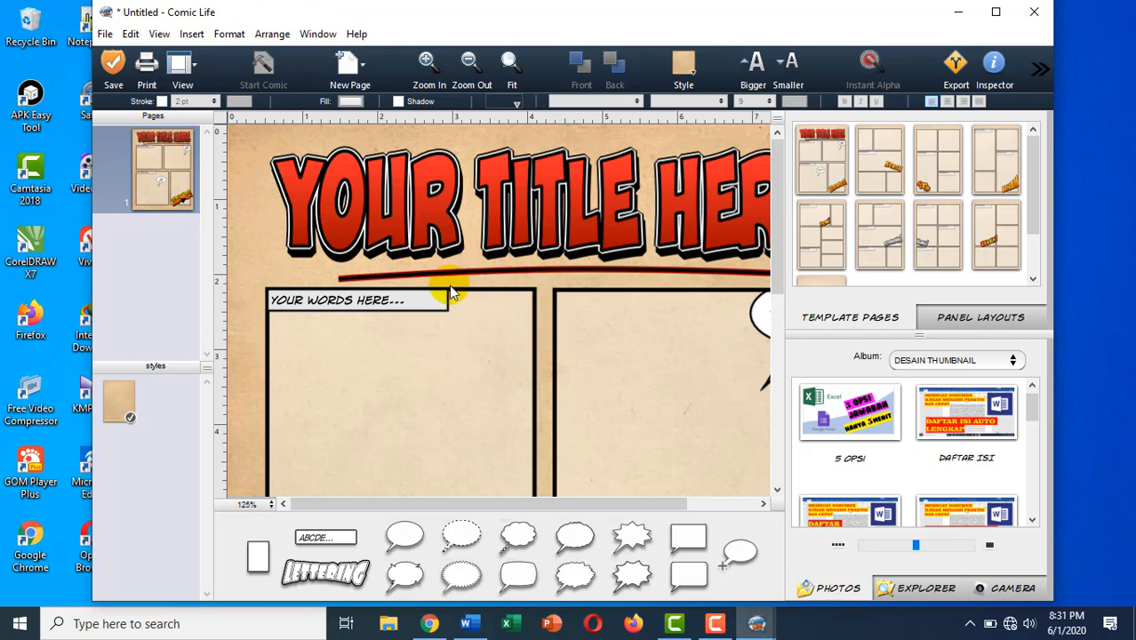
click(469, 627)
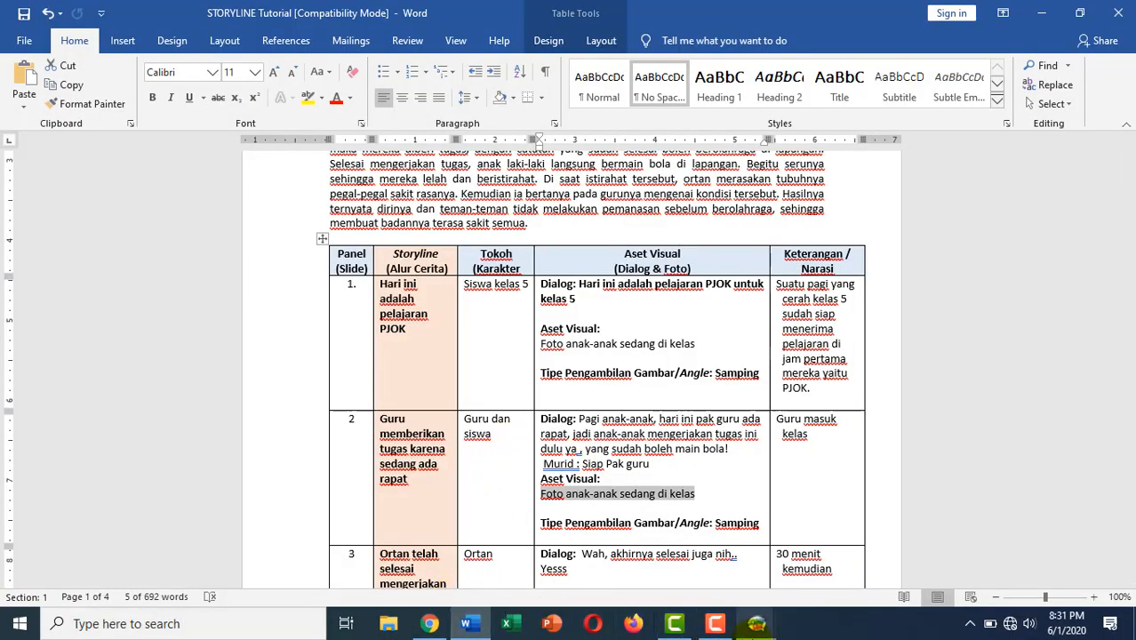
click(756, 623)
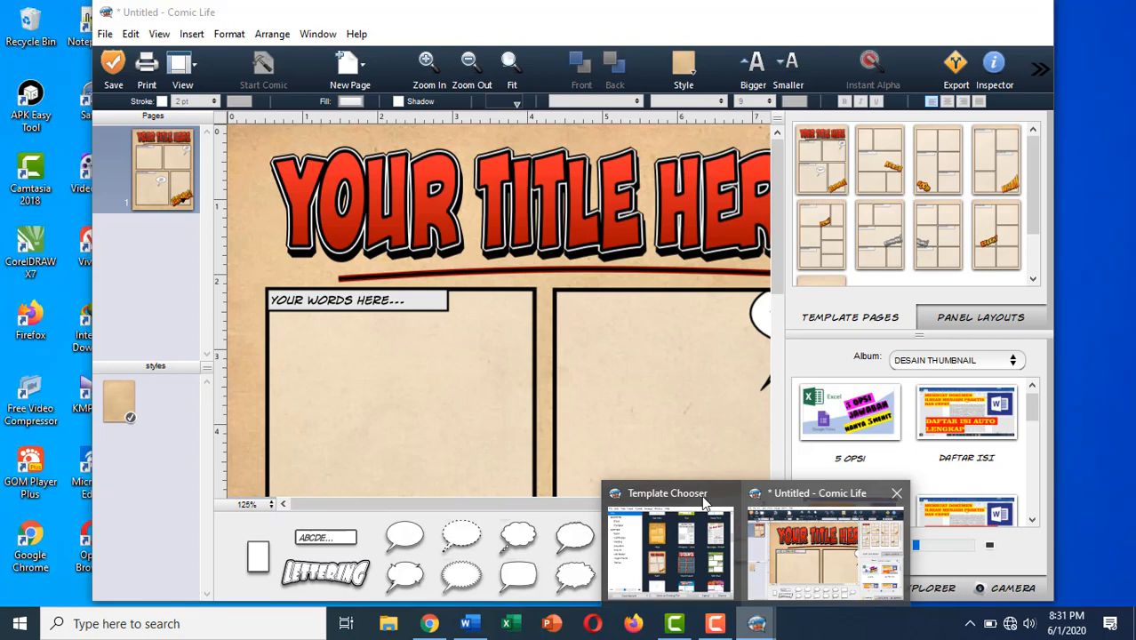
click(797, 546)
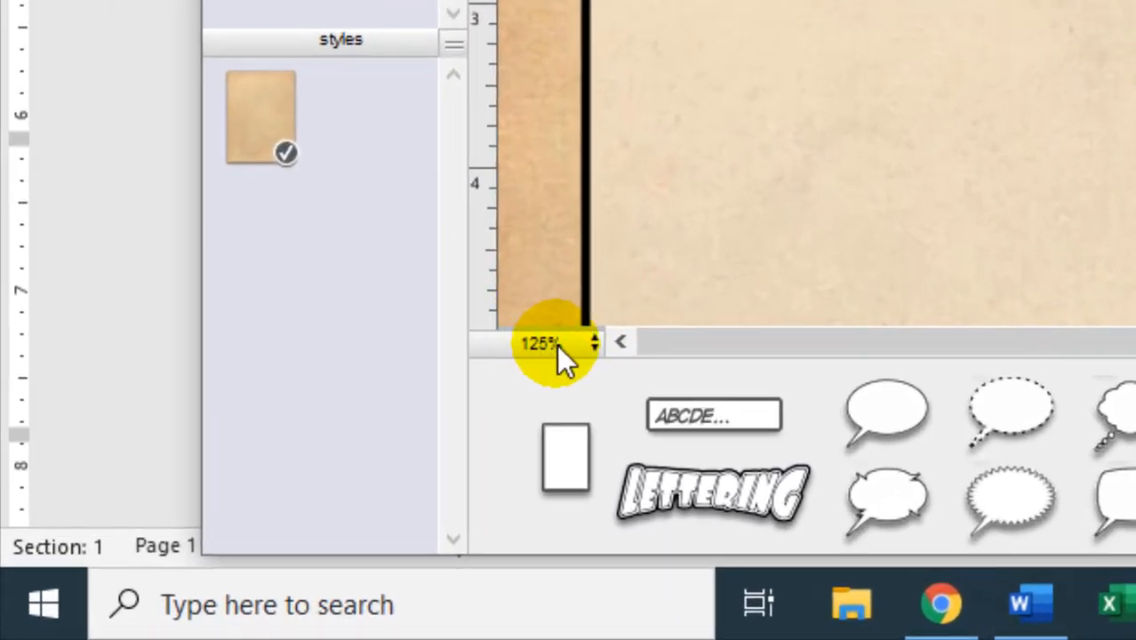
- Set the page zoom to 50% and look through the photos in the DESAIN THUMBNAIL album
click(582, 345)
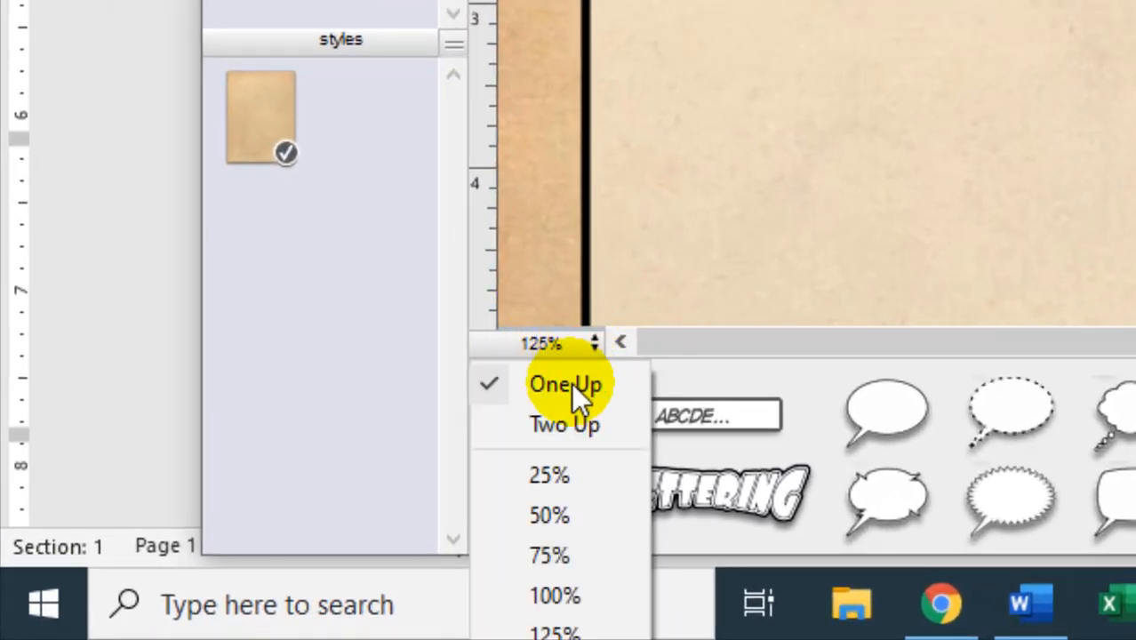
click(559, 524)
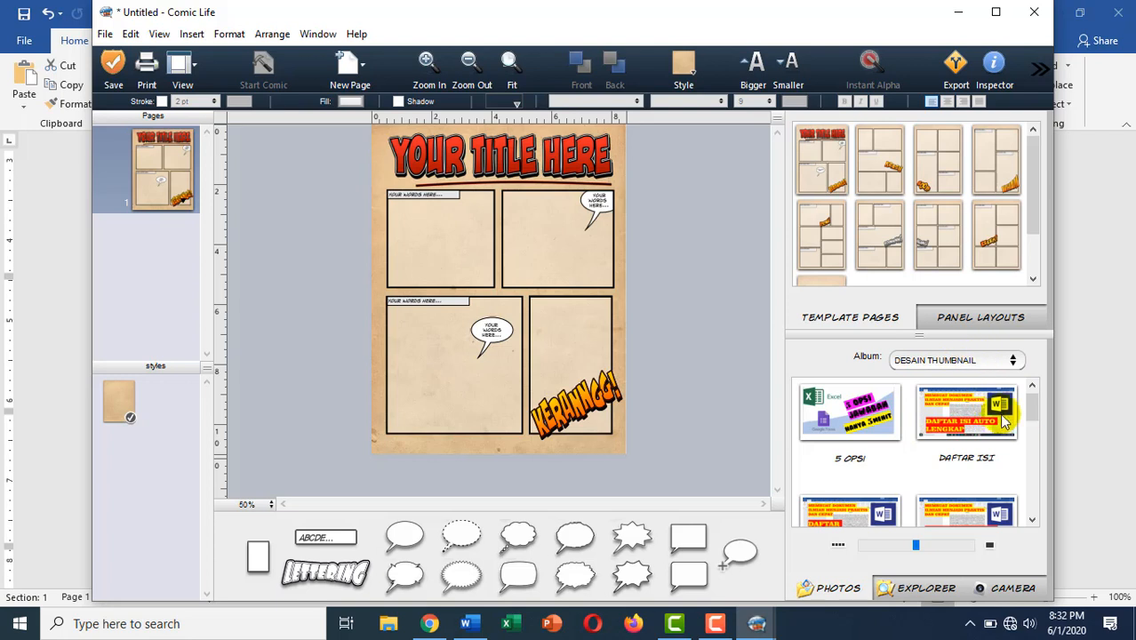
scroll(1038, 417, down, 2)
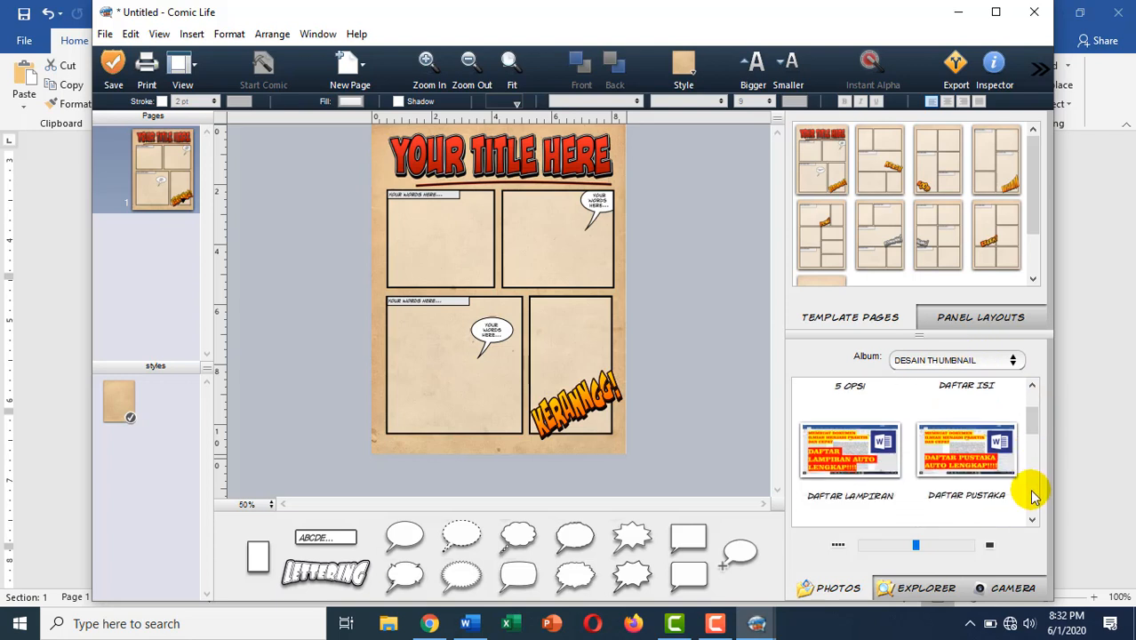
scroll(1028, 427, down, 1)
scroll(1028, 393, up, 3)
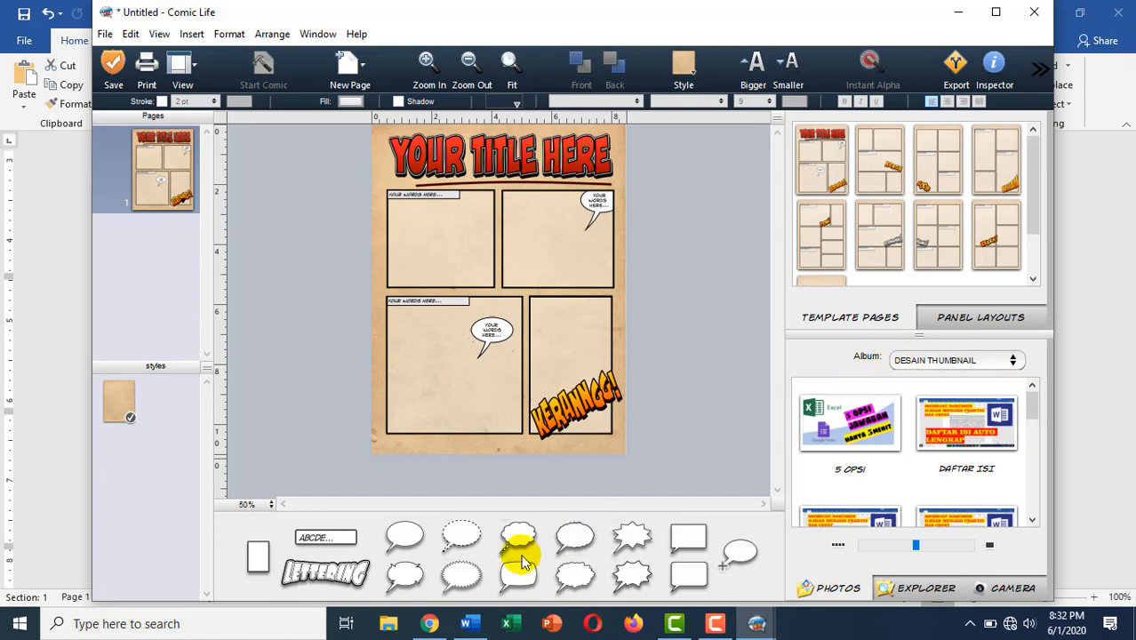
- Look through the Pictures folder in the Explorer image browser and compare it with the Photos album view
click(952, 373)
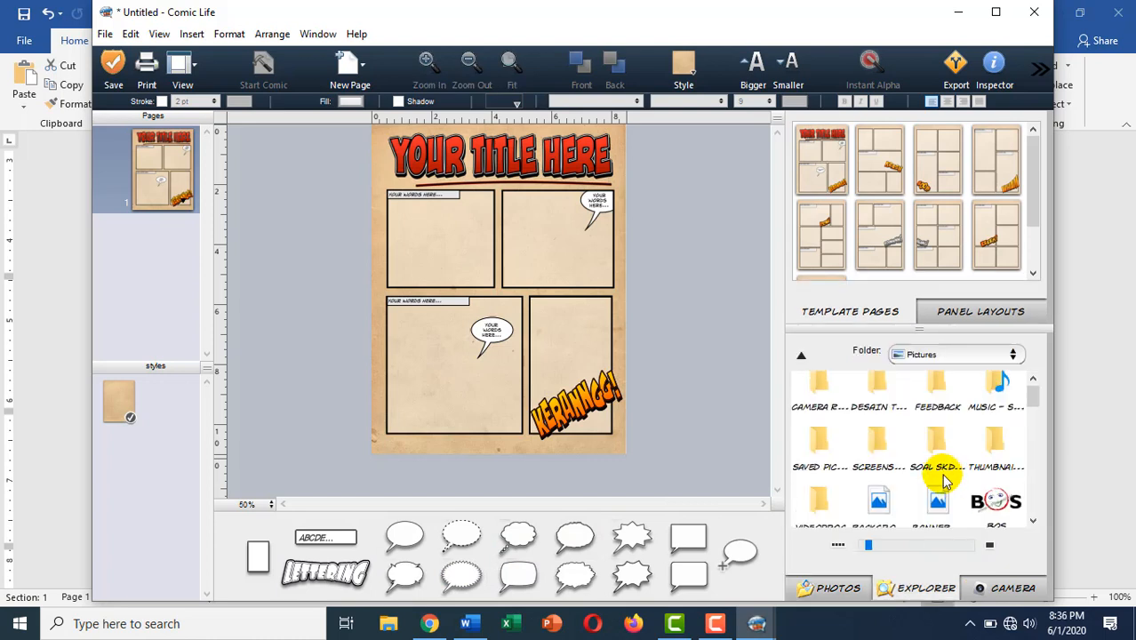
scroll(933, 469, down, 1)
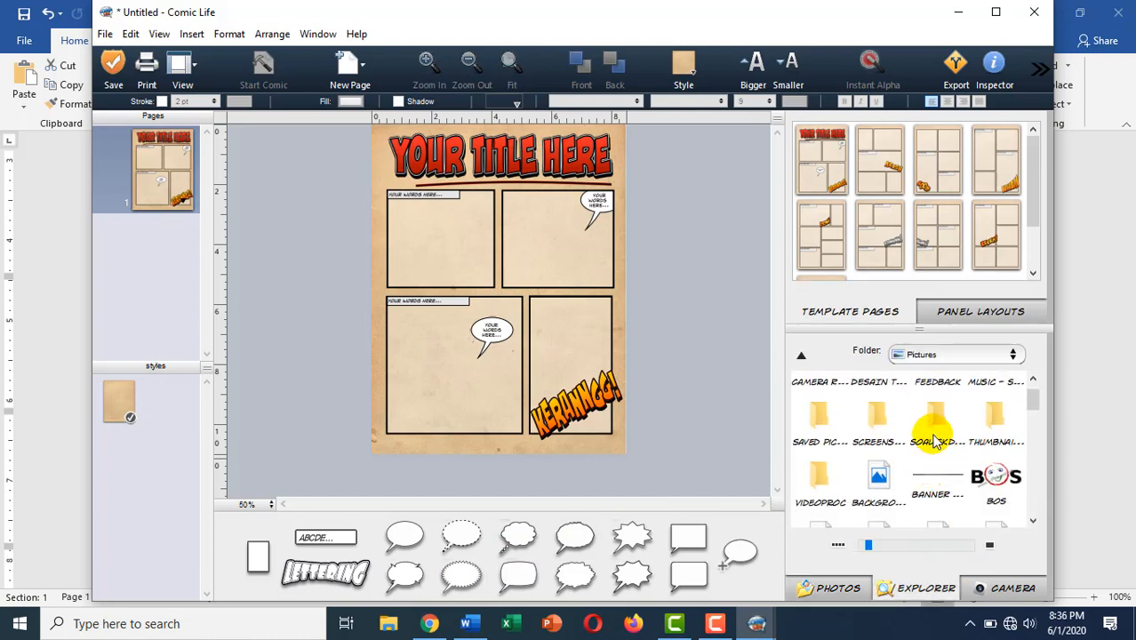
scroll(889, 440, down, 1)
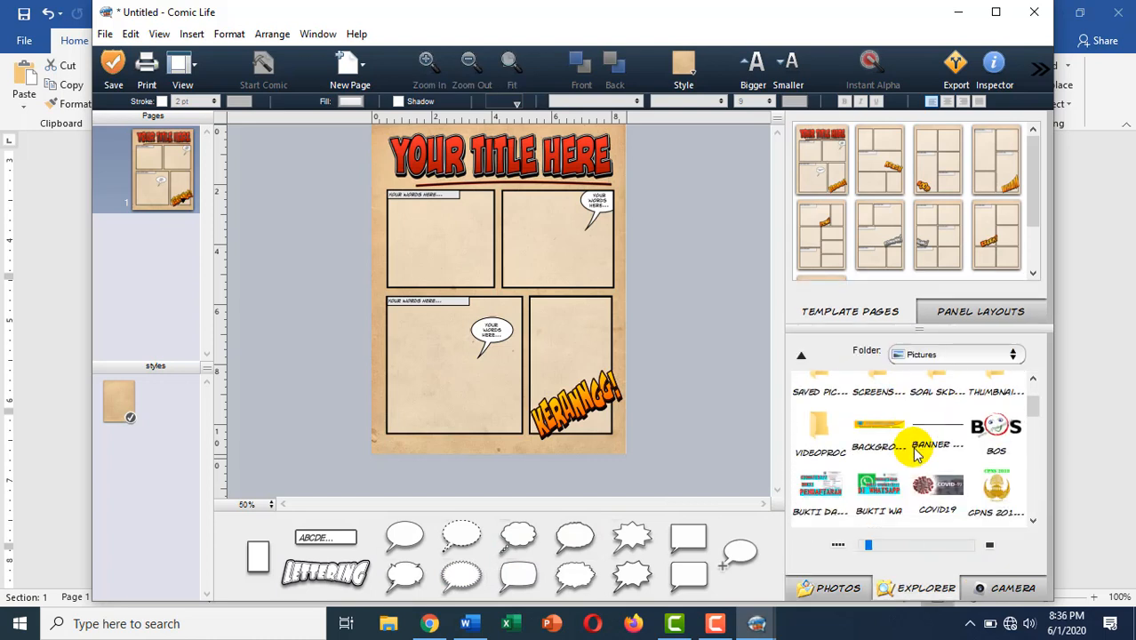
scroll(881, 454, up, 1)
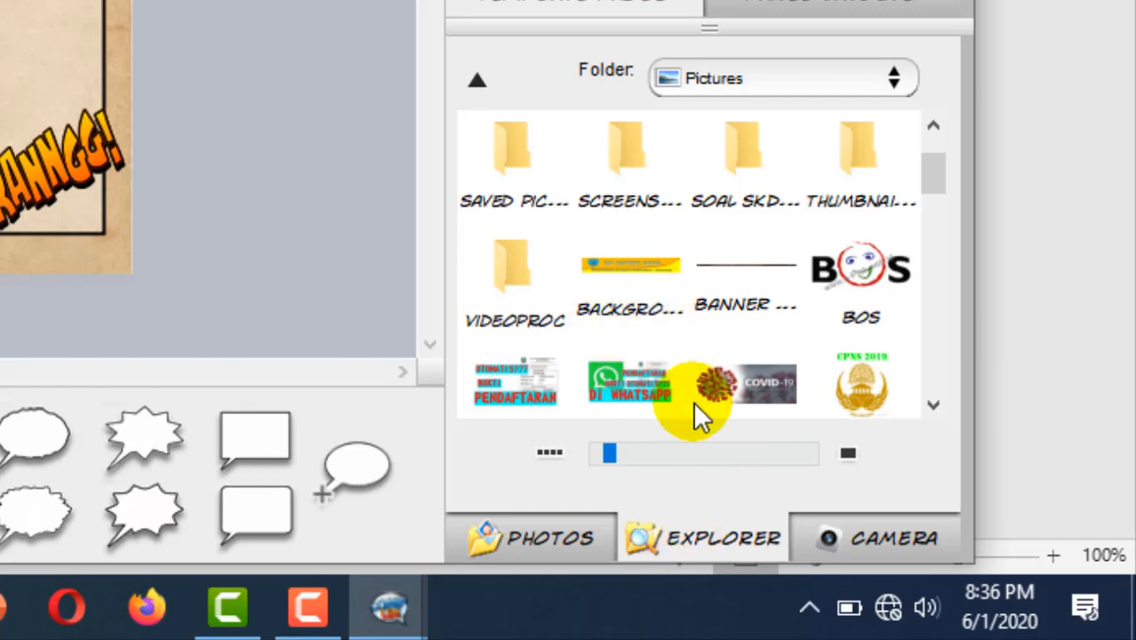
click(541, 546)
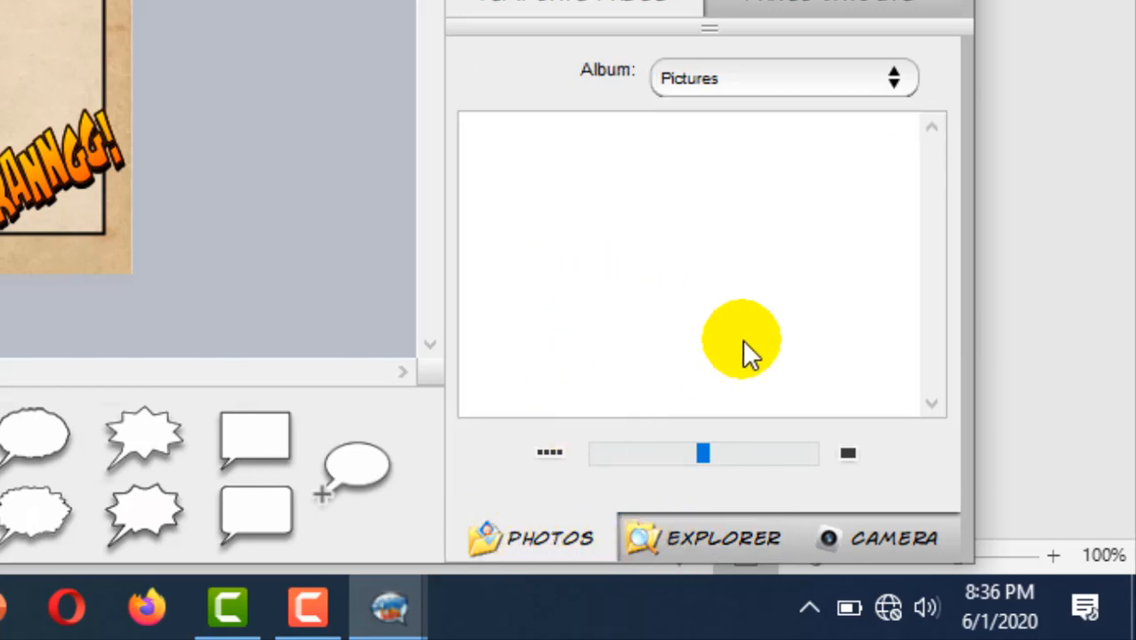
click(680, 538)
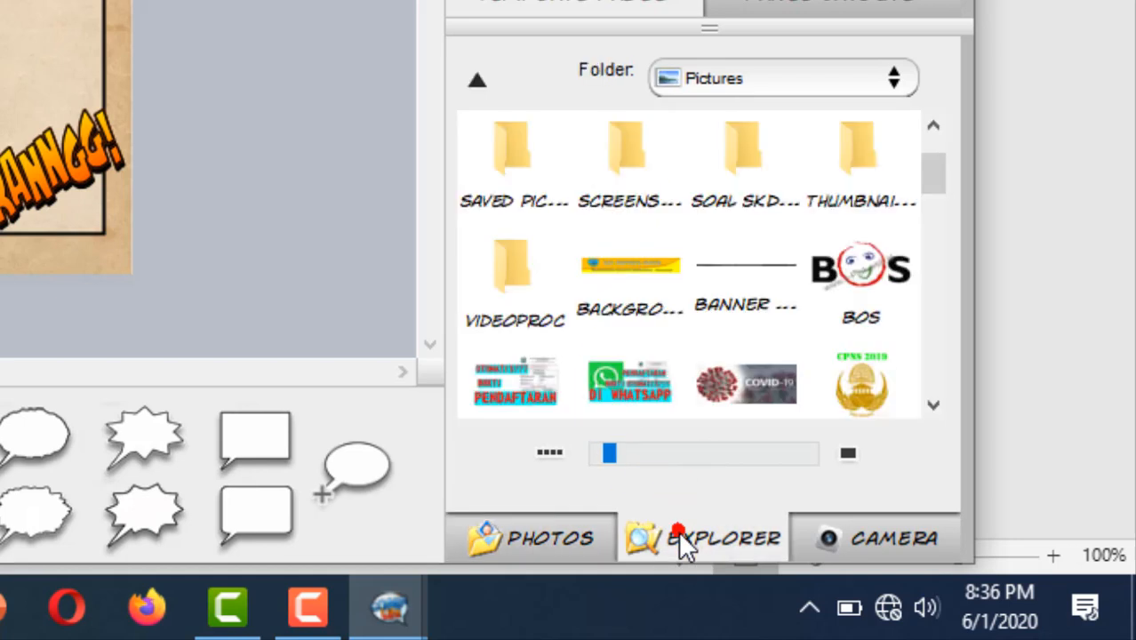
- Browse from Computer through the SDI RATA (D:) drive, the AZ folder and Aset gambar to open the Aset Gambar Tutorial image folder
click(888, 80)
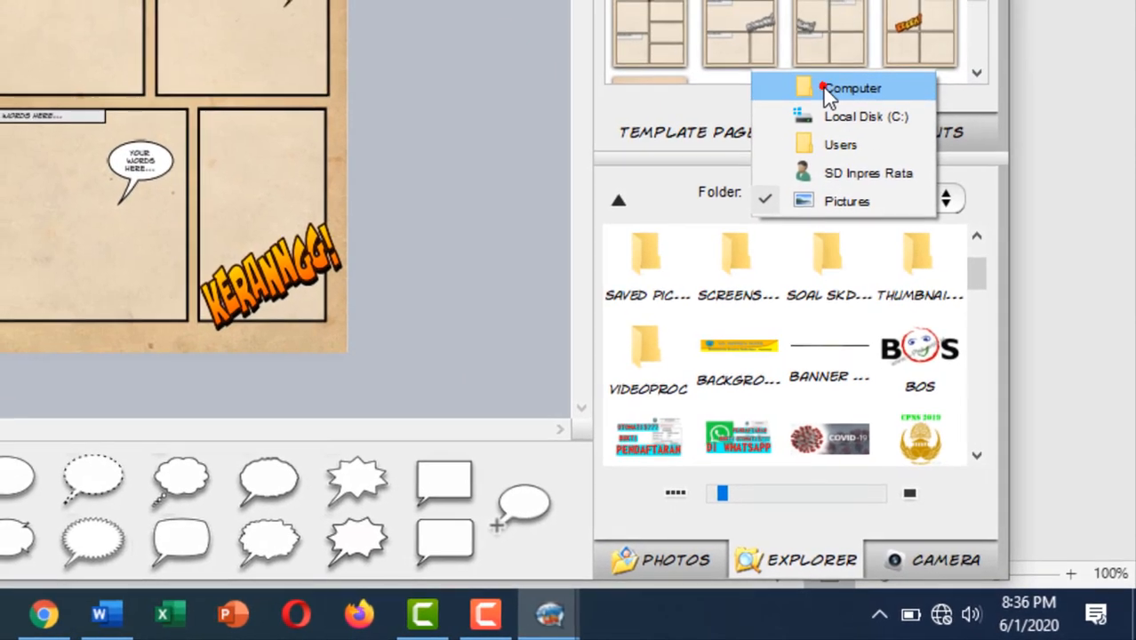
click(823, 87)
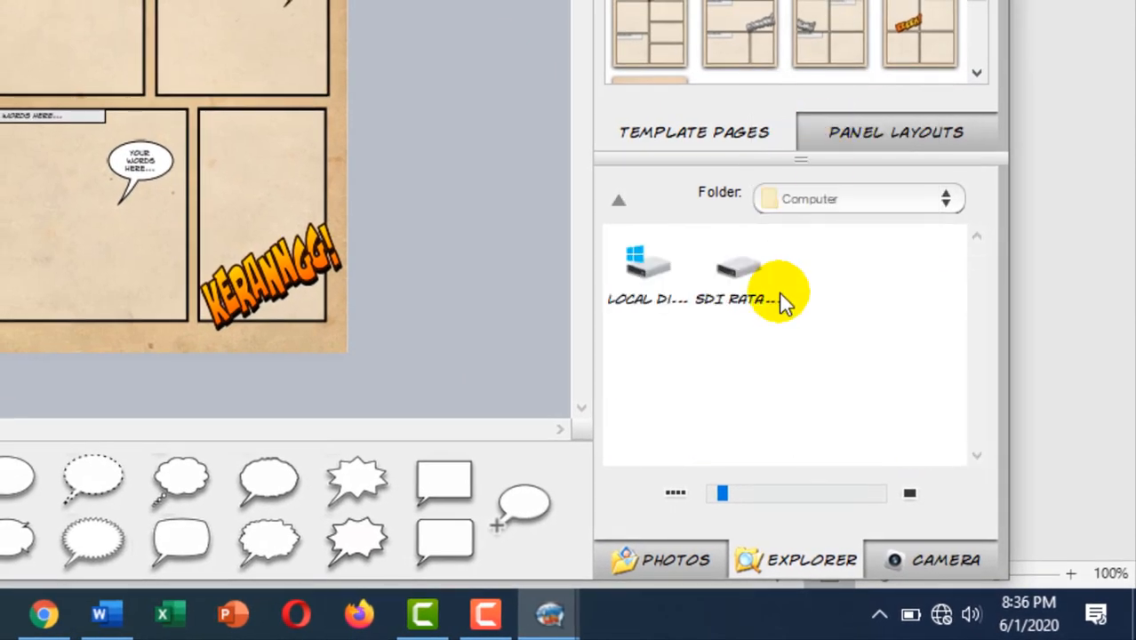
double_click(727, 297)
scroll(761, 323, down, 1)
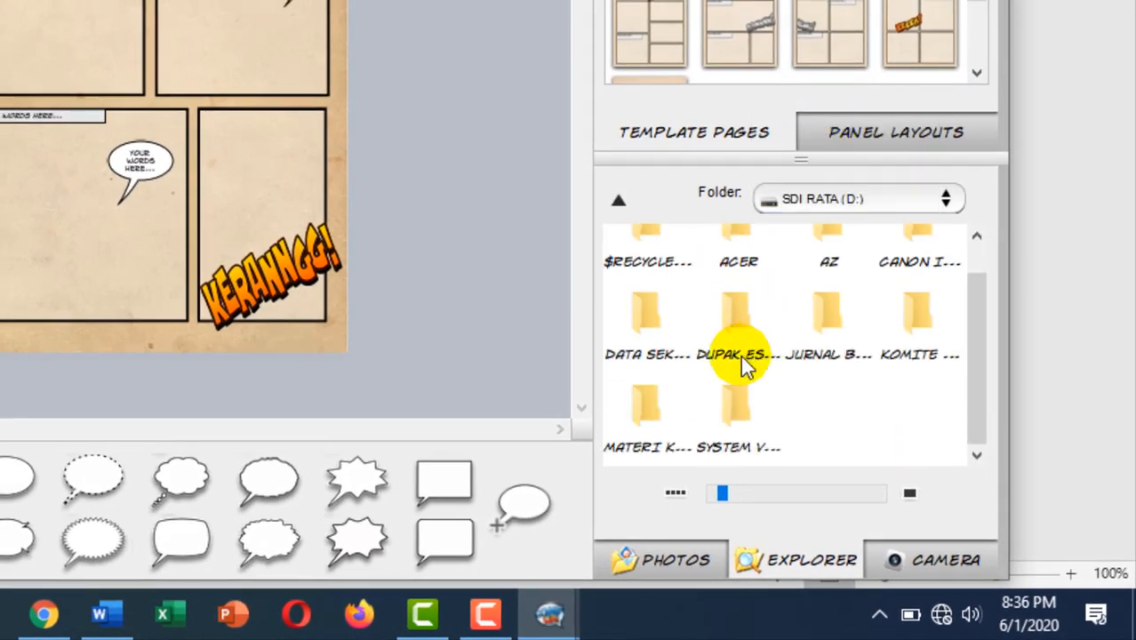
scroll(819, 246, up, 1)
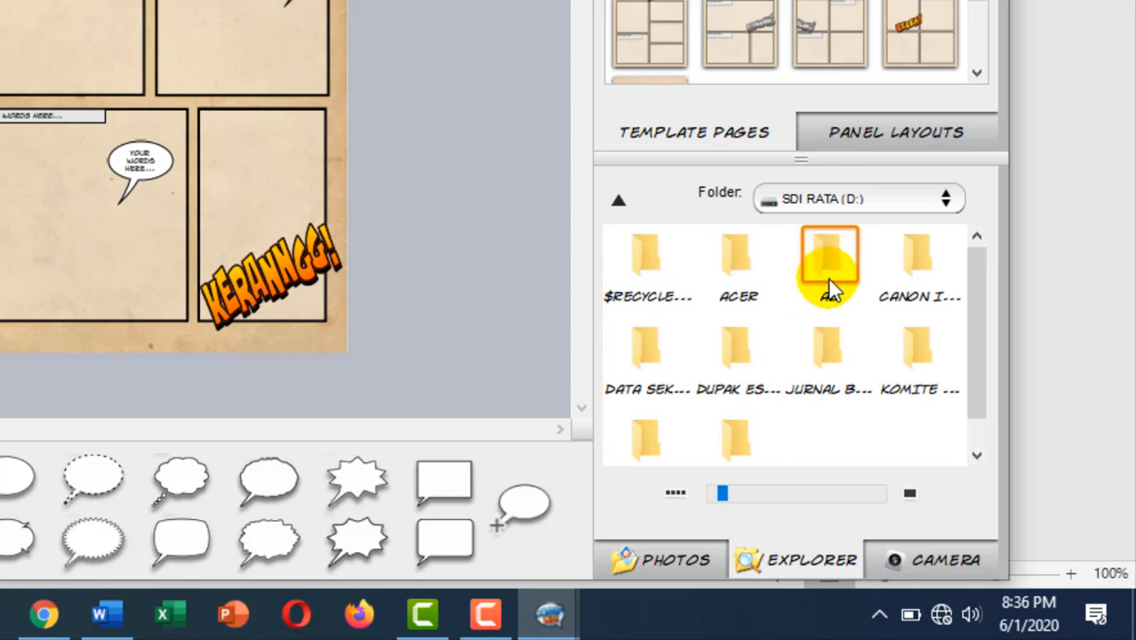
double_click(831, 289)
scroll(716, 324, down, 2)
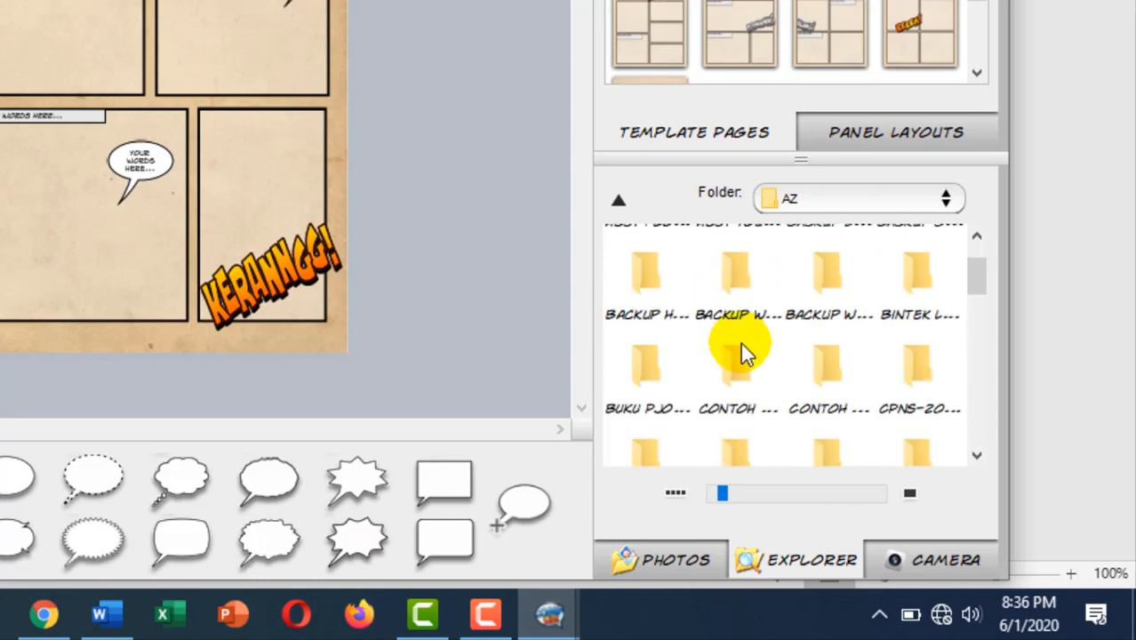
scroll(752, 347, down, 2)
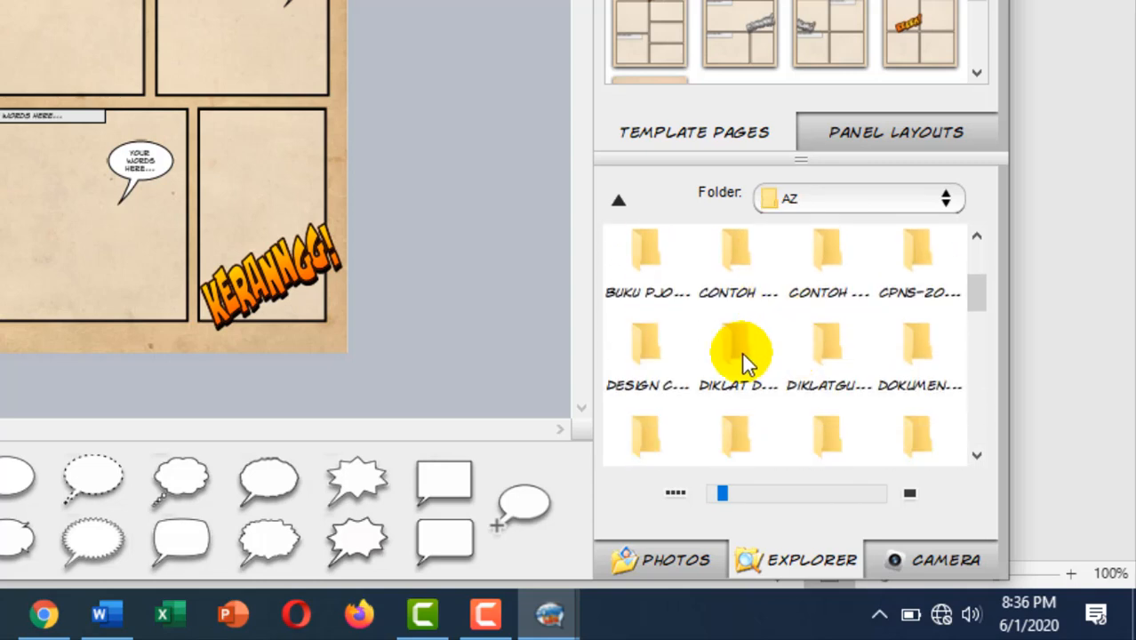
double_click(741, 351)
double_click(650, 263)
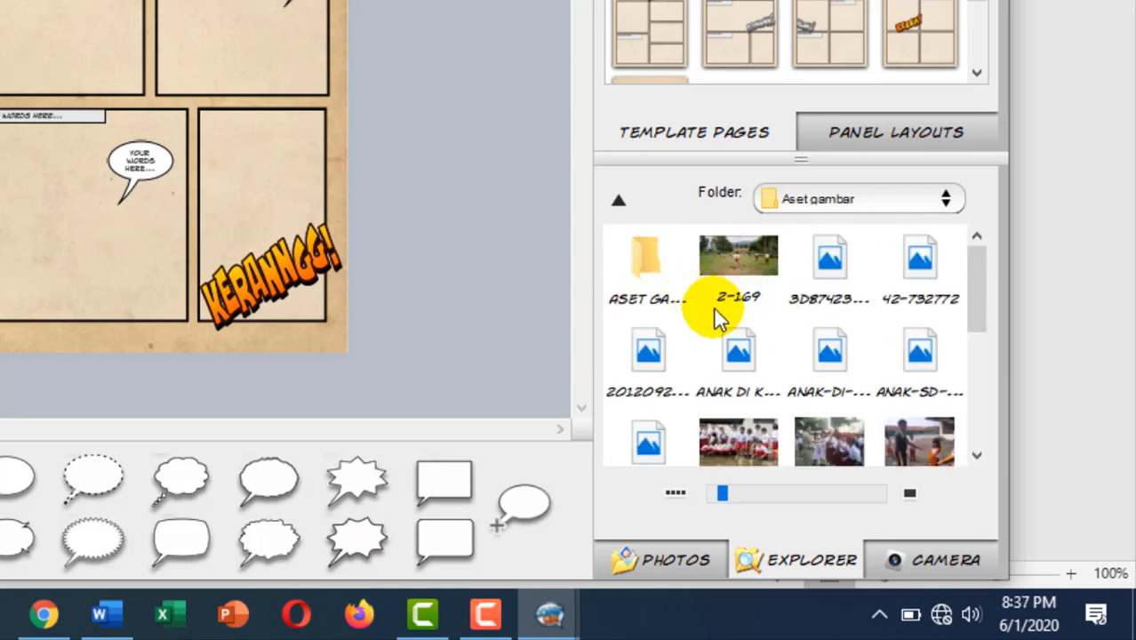
double_click(656, 272)
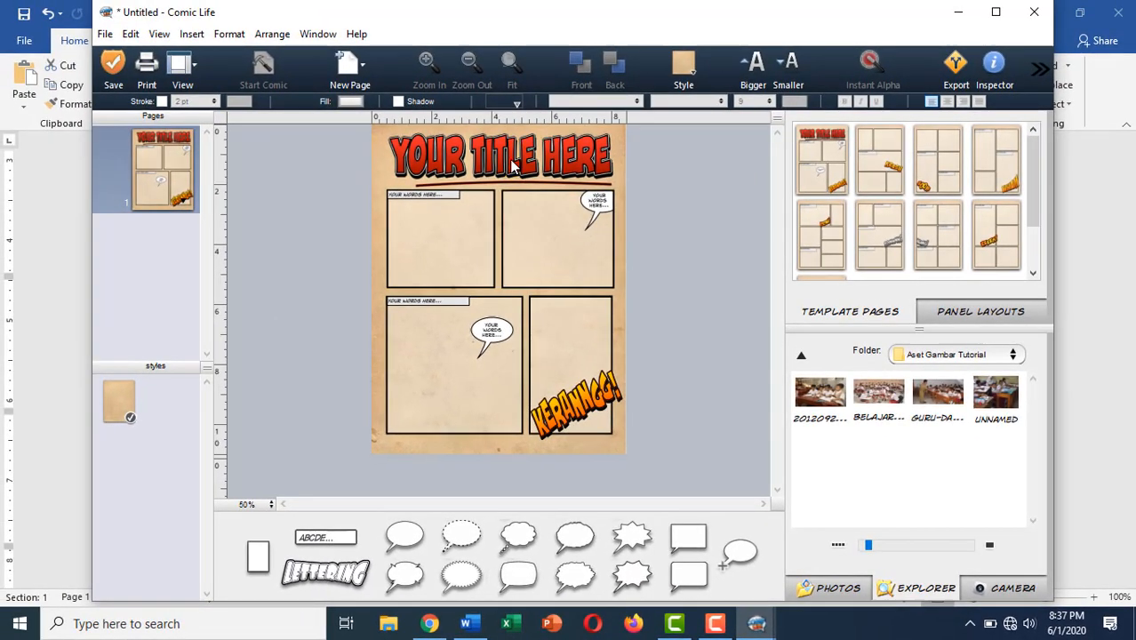
- Replace the page's placeholder title text with "PENTINGNYA PEMANASAN"
click(505, 166)
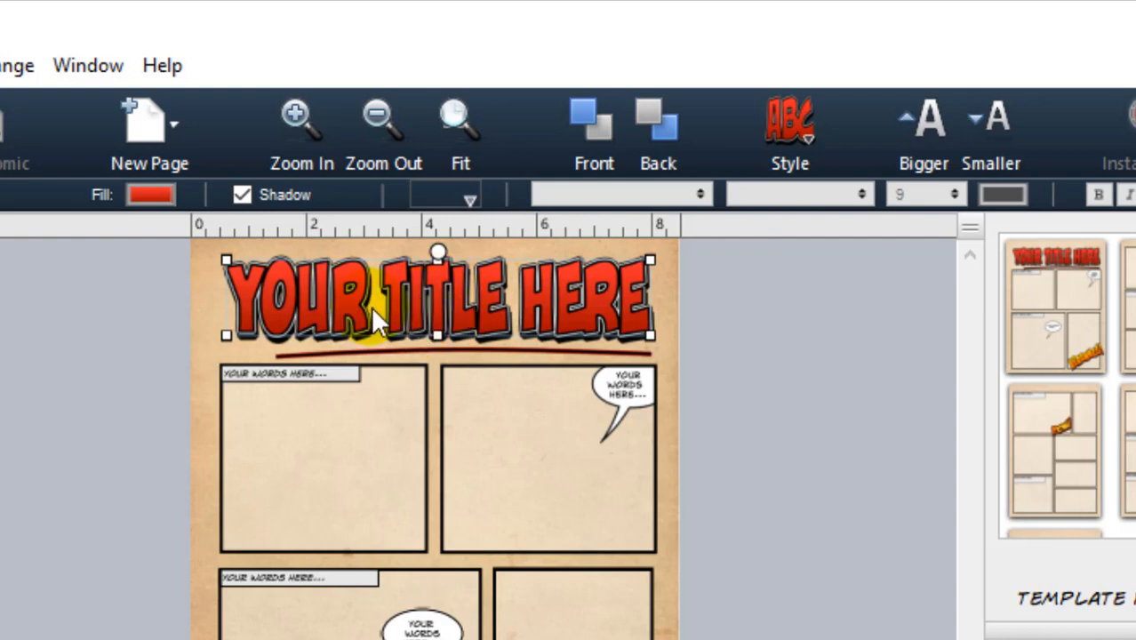
click(406, 291)
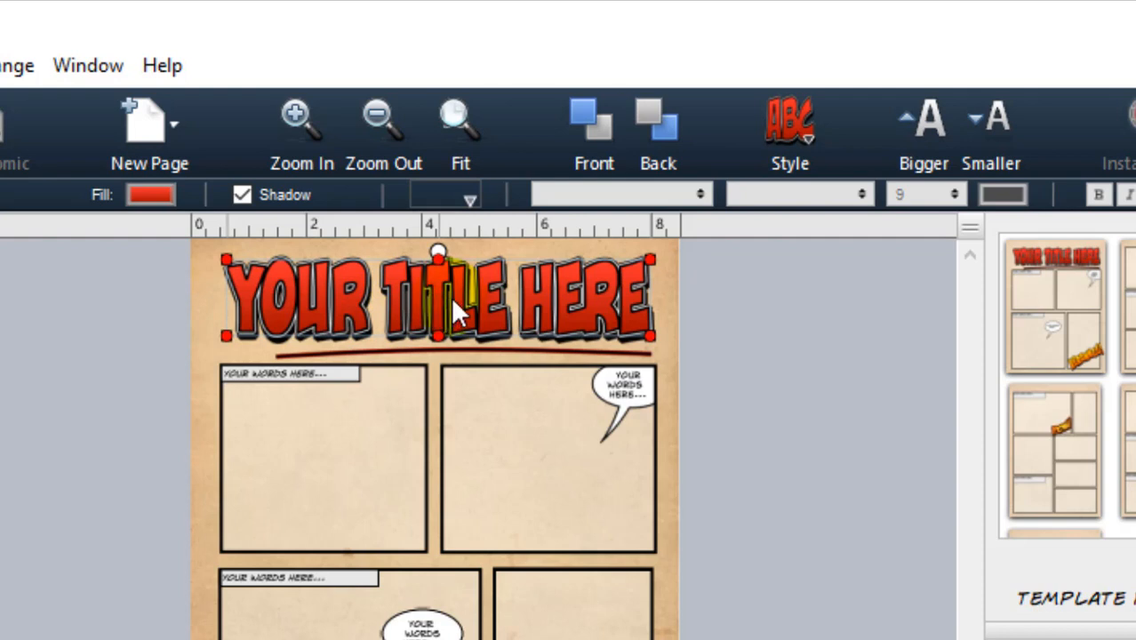
double_click(451, 300)
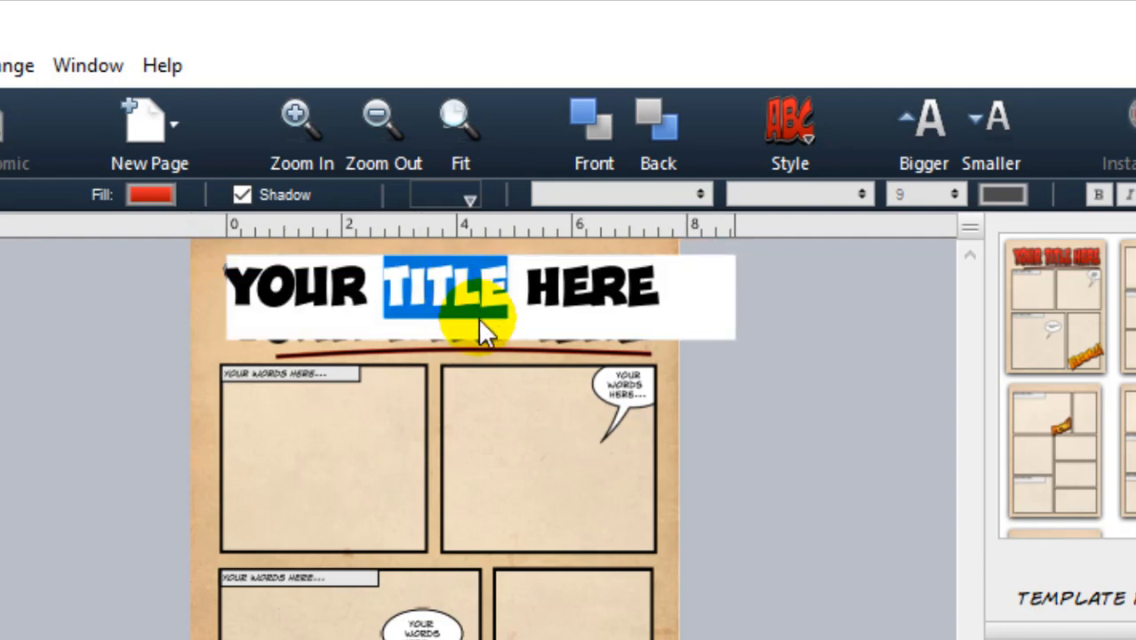
key(BackSpace)
key(BackSpace)
key(BackSpace)
key(BackSpace)
key(BackSpace)
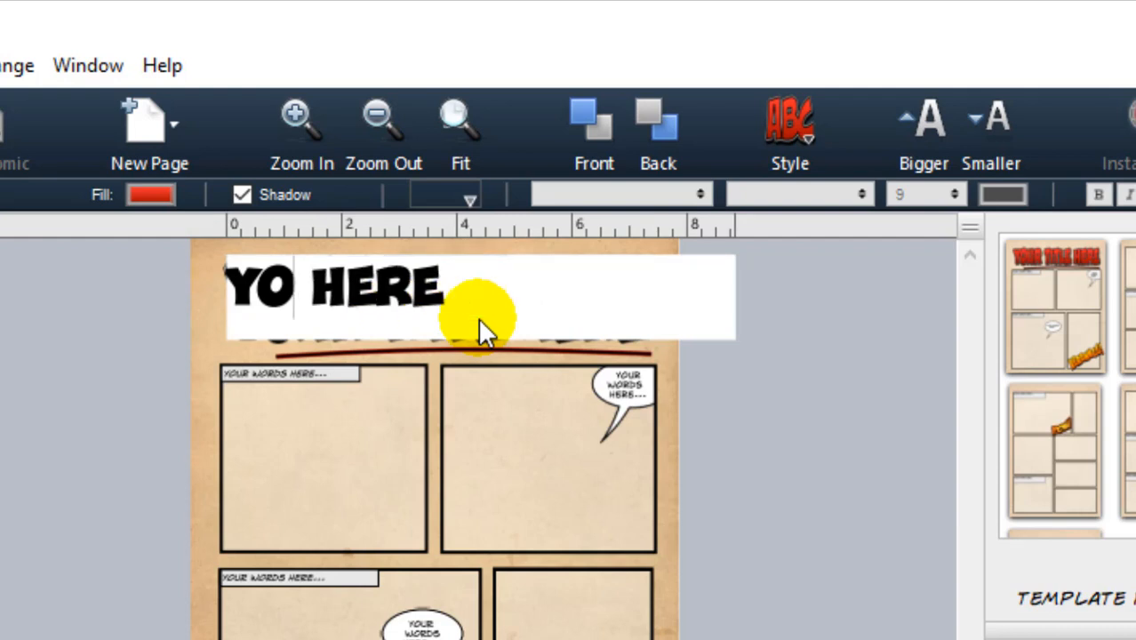
key(BackSpace)
key(Delete)
key(Delete)
key(Delete)
key(Delete)
key(Delete)
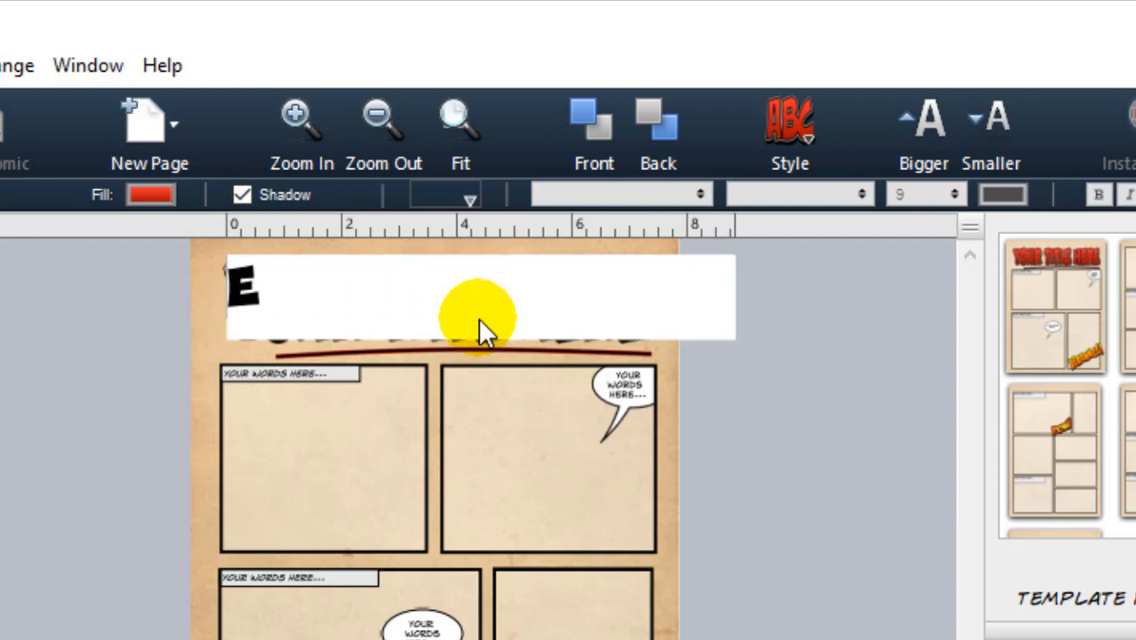
text(PENTI)
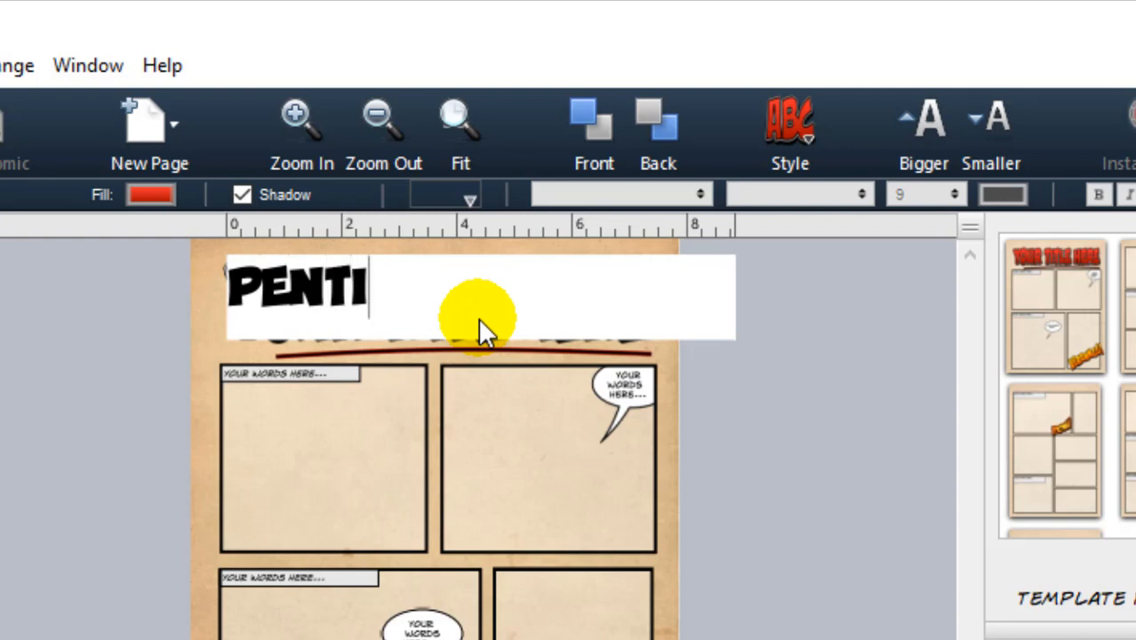
text(NGNYA PEMA)
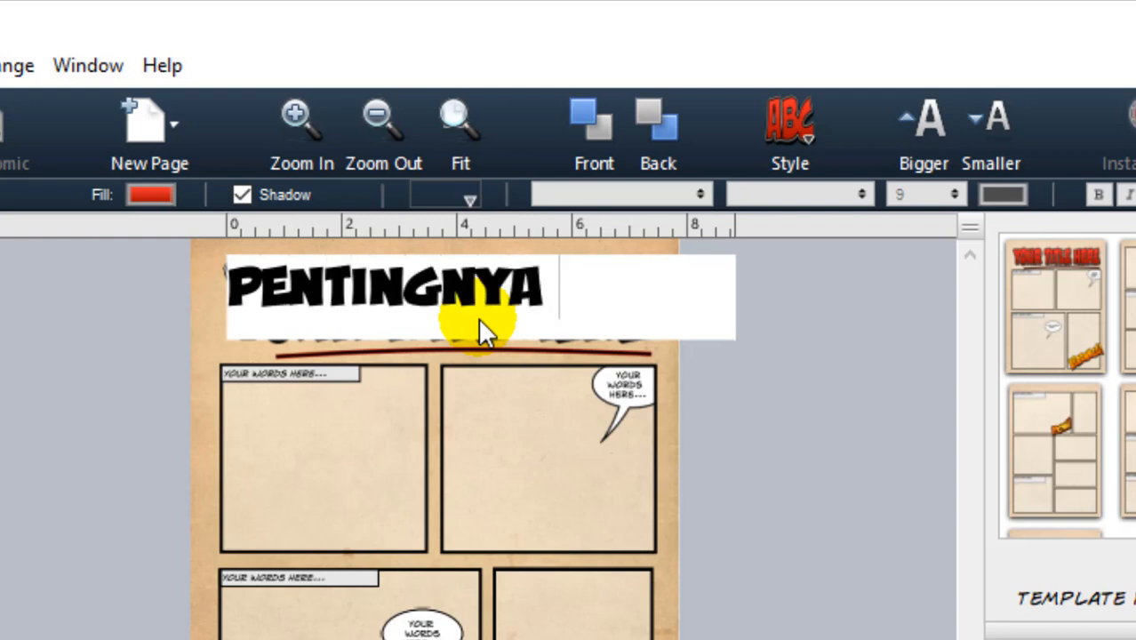
key(BackSpace)
key(BackSpace)
key(BackSpace)
key(BackSpace)
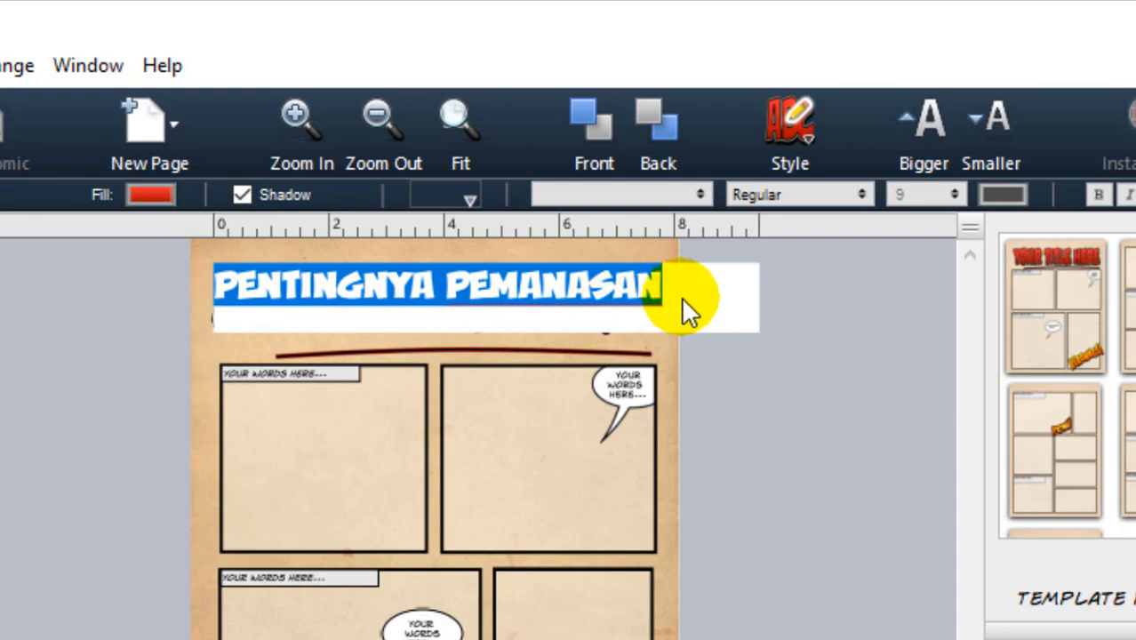
key(Escape)
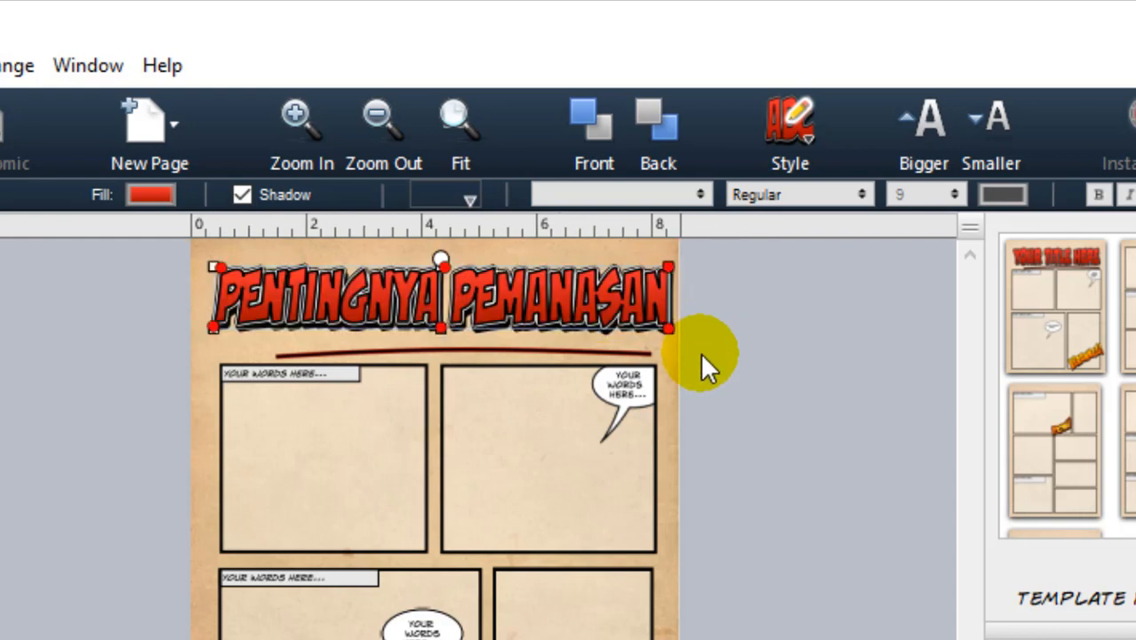
- Make the page title's lettering two size steps smaller
click(514, 301)
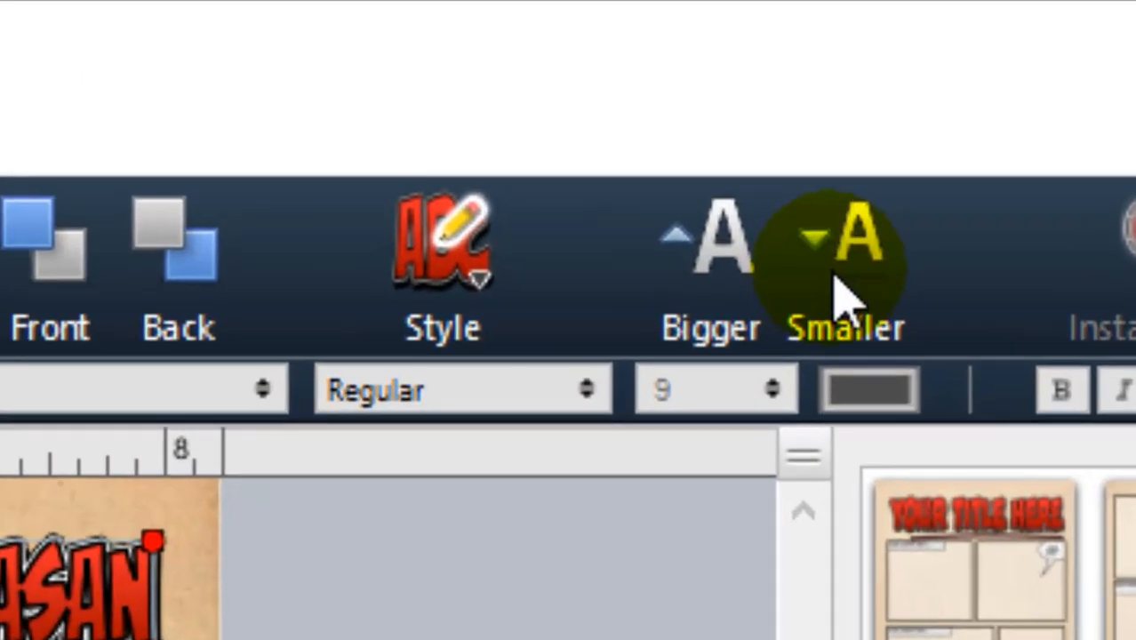
click(985, 141)
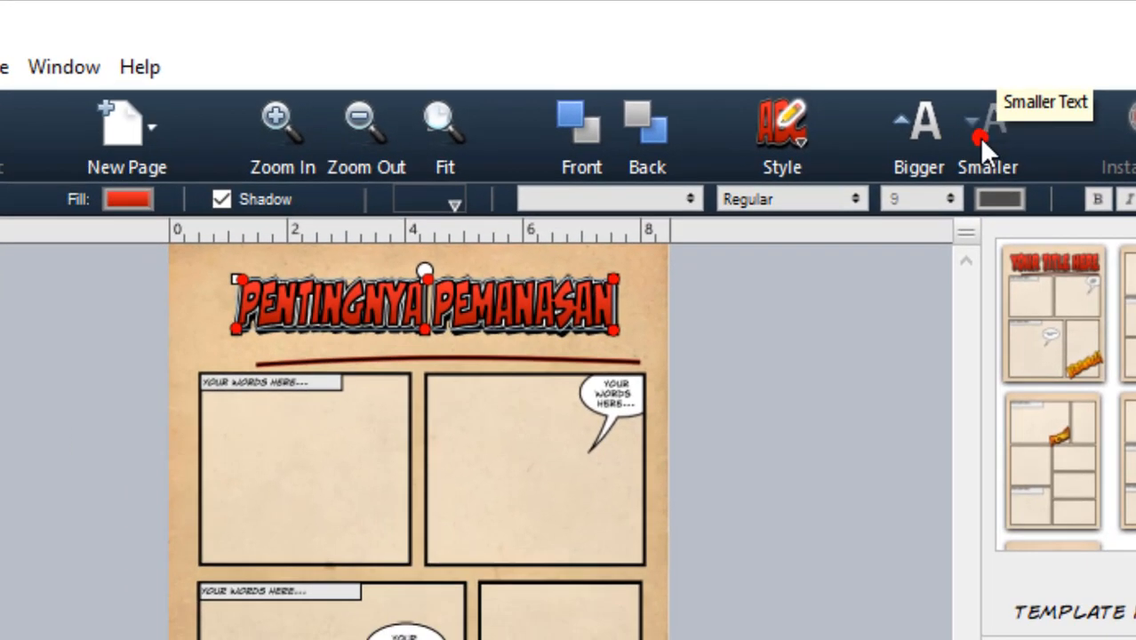
click(964, 151)
drag(404, 295, 423, 289)
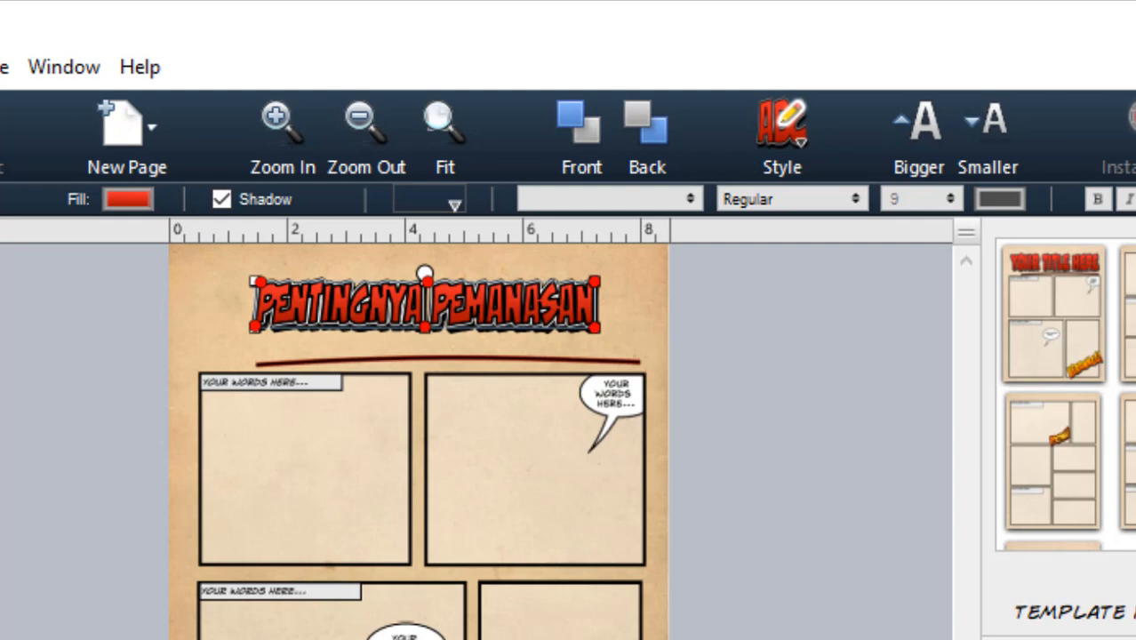
key(ctrl+plus)
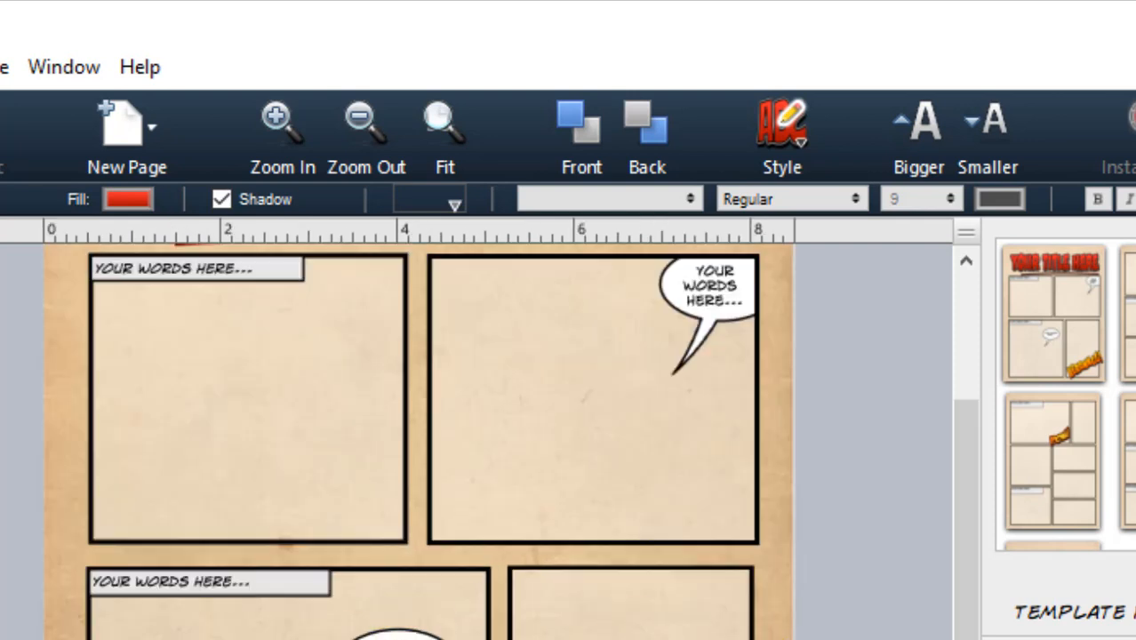
- Tilt the "PENTINGNYA PEMANASAN" title slightly upward to its right and move it toward the page's upper-left corner
scroll(922, 506, up, 3)
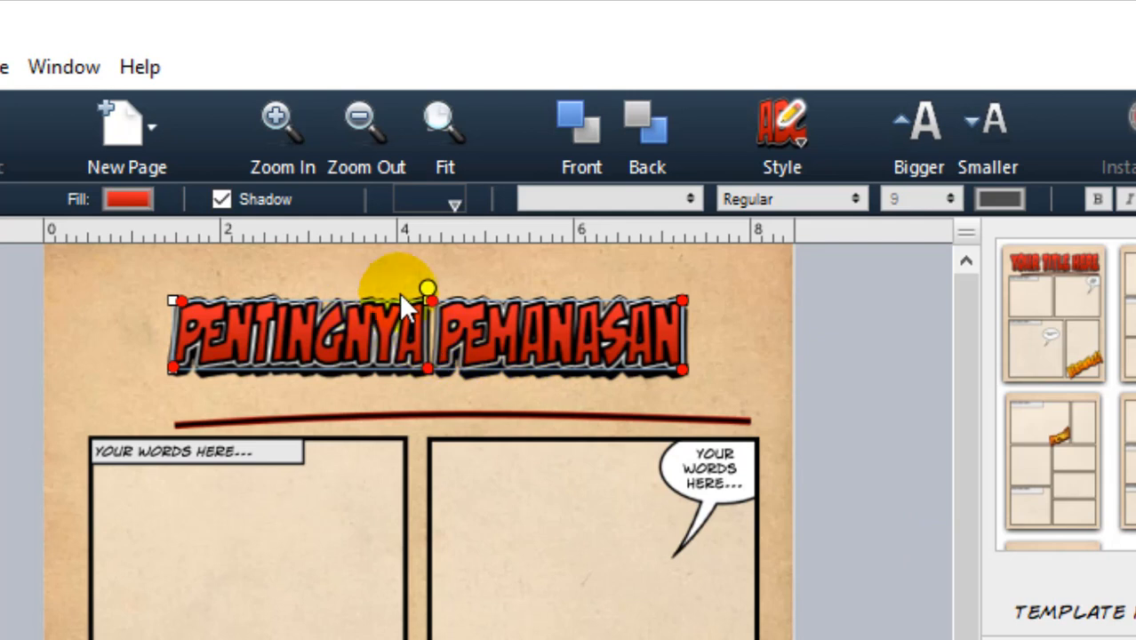
drag(429, 287, 356, 331)
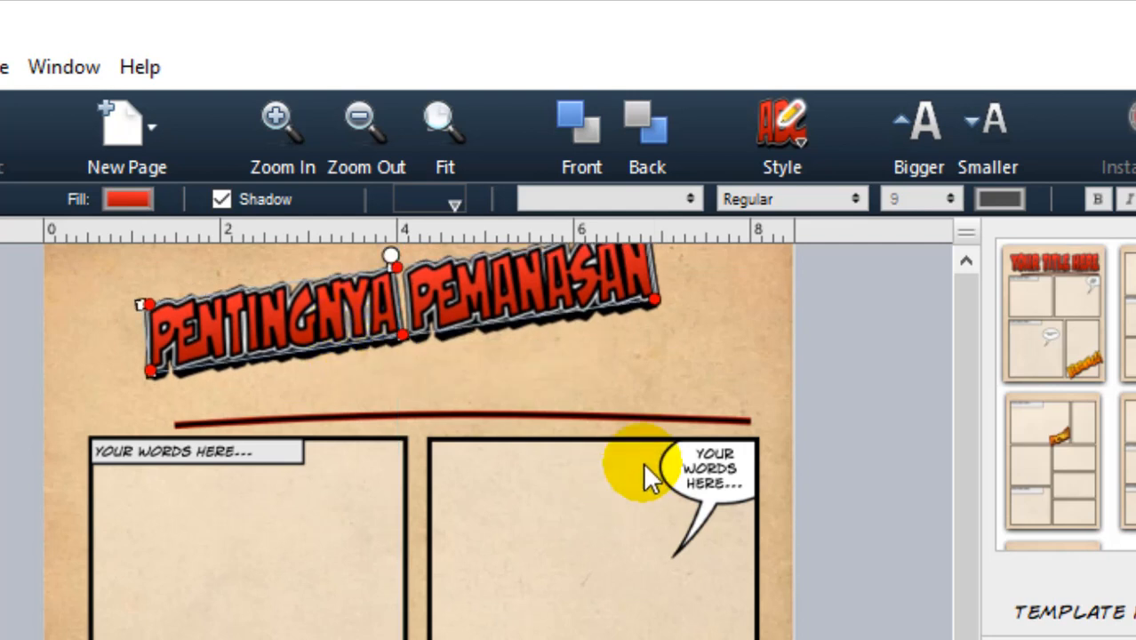
drag(415, 285, 378, 261)
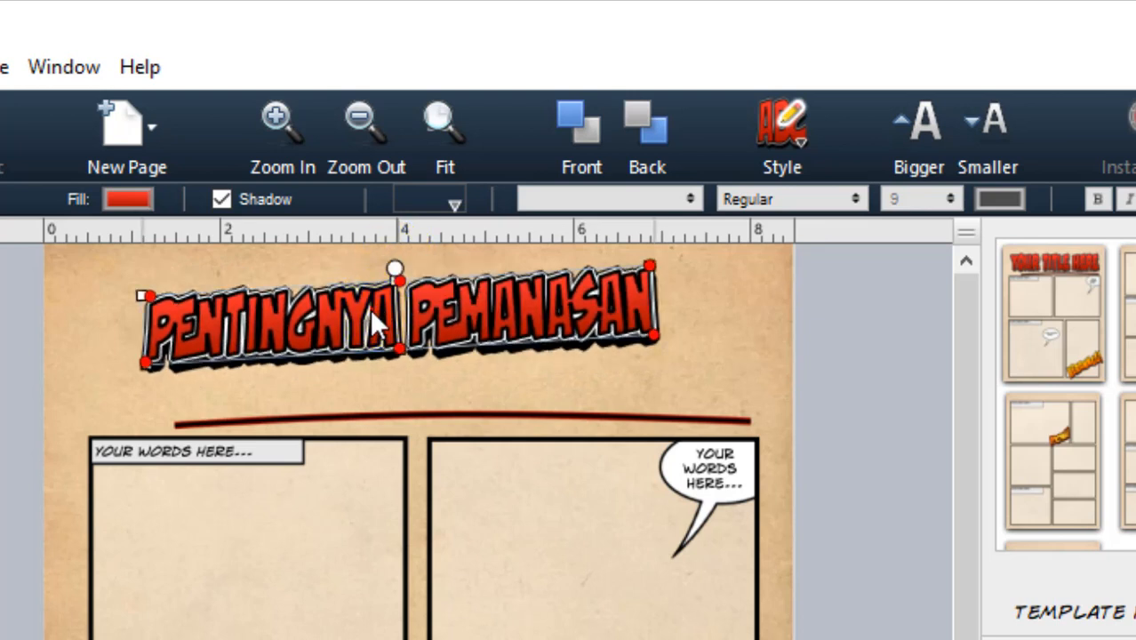
drag(370, 309, 338, 293)
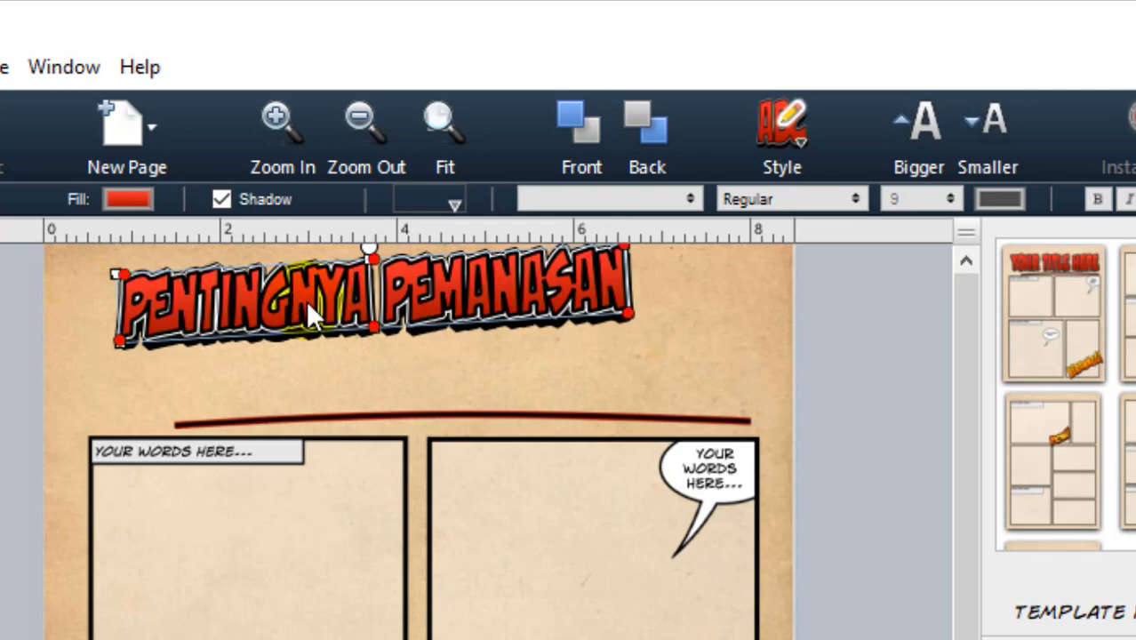
- Duplicate the tilted title just below and right of the original and replace the copy's text with "PADA SAAT OLAHRAGA"
drag(314, 313, 445, 374)
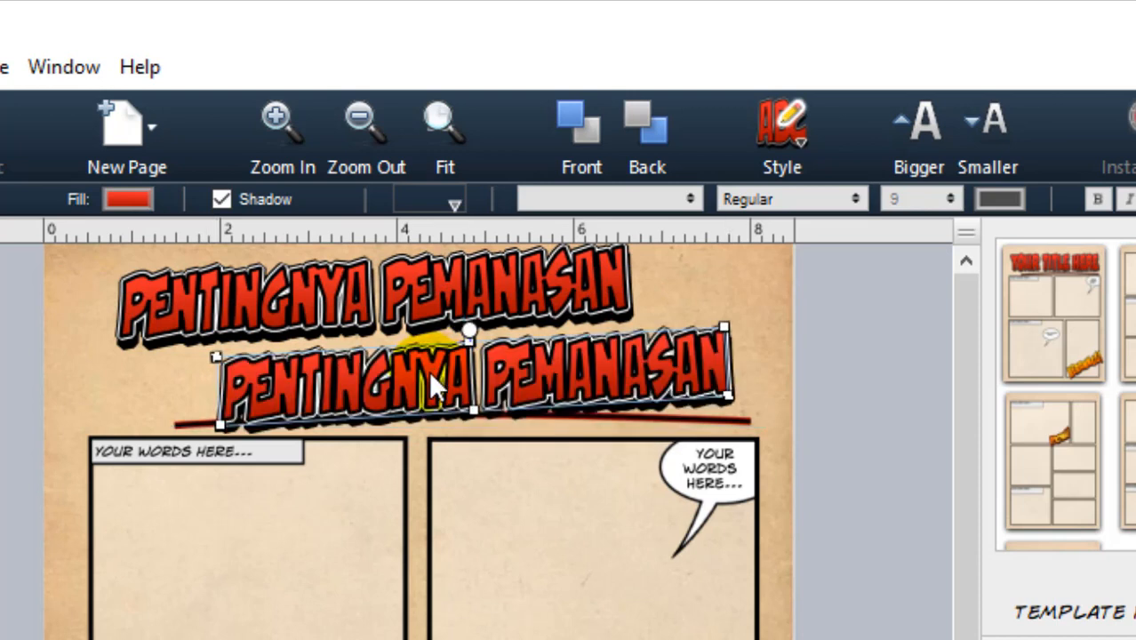
double_click(431, 384)
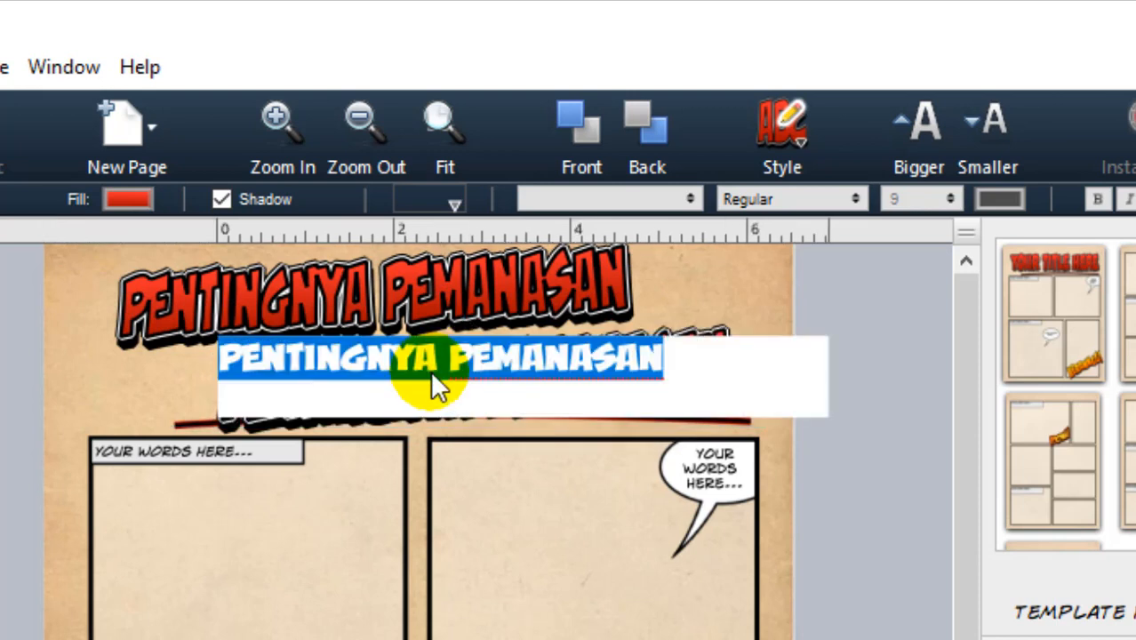
text(PAS)
key(BackSpace)
text(D)
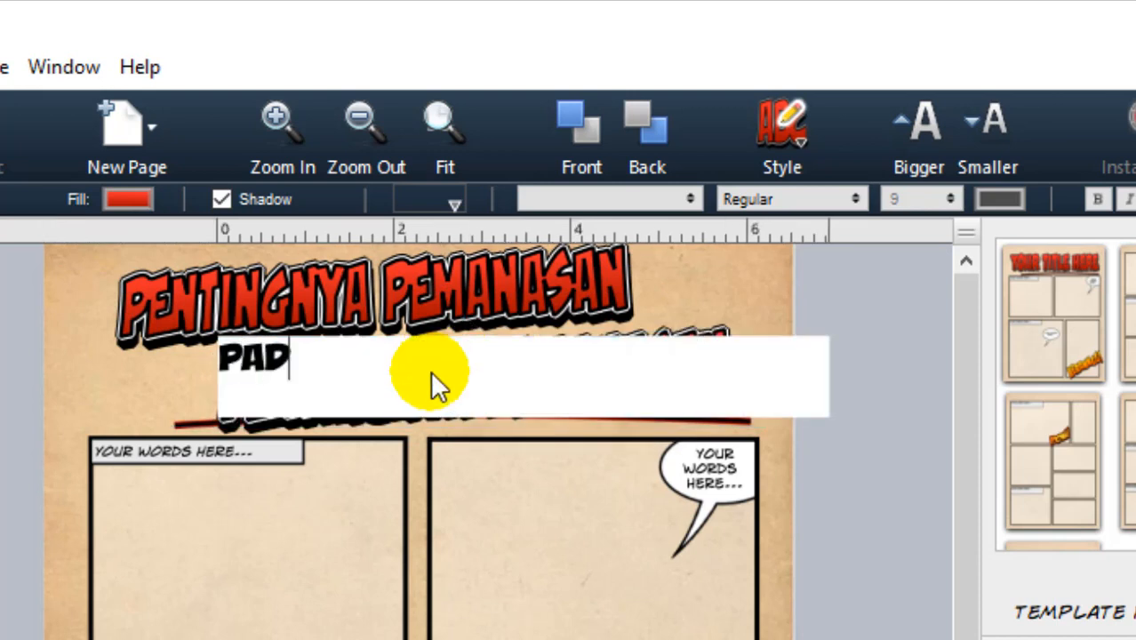
text(A SAAT O)
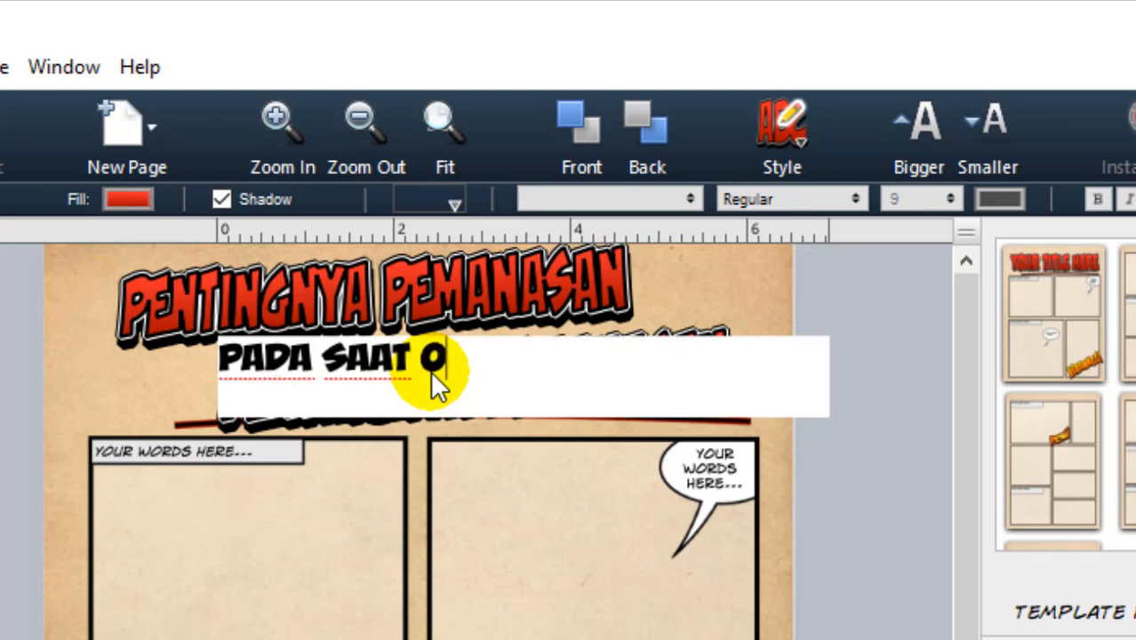
text(LAHRAGA)
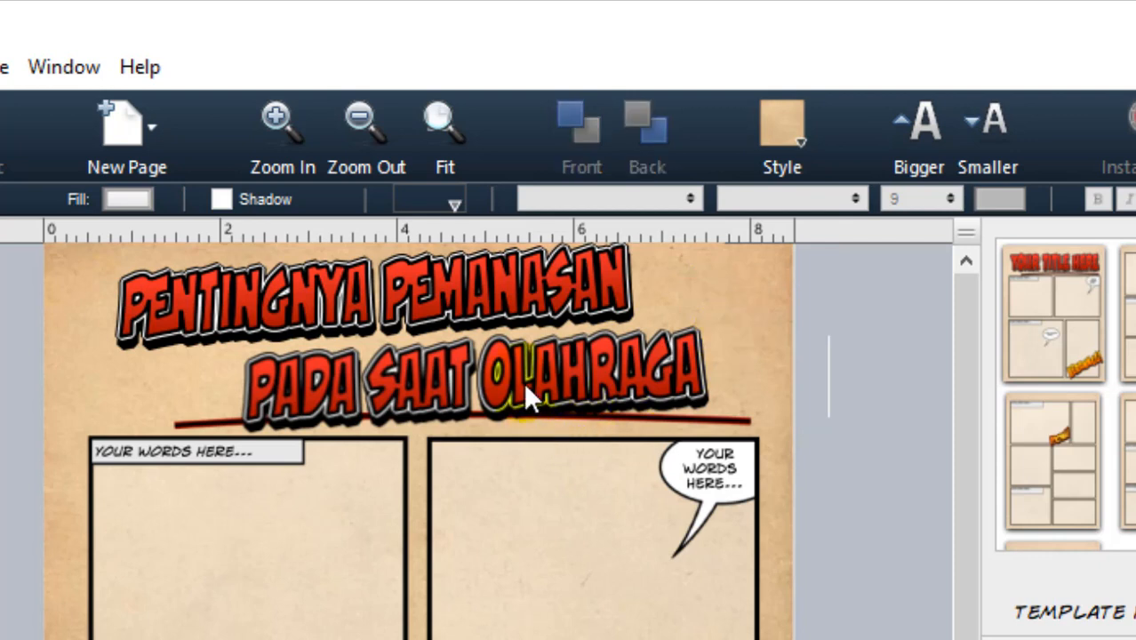
- Move the "PADA SAAT OLAHRAGA" lettering up so it sits close beneath the first title line, above the red line
click(517, 360)
drag(541, 364, 542, 355)
click(871, 436)
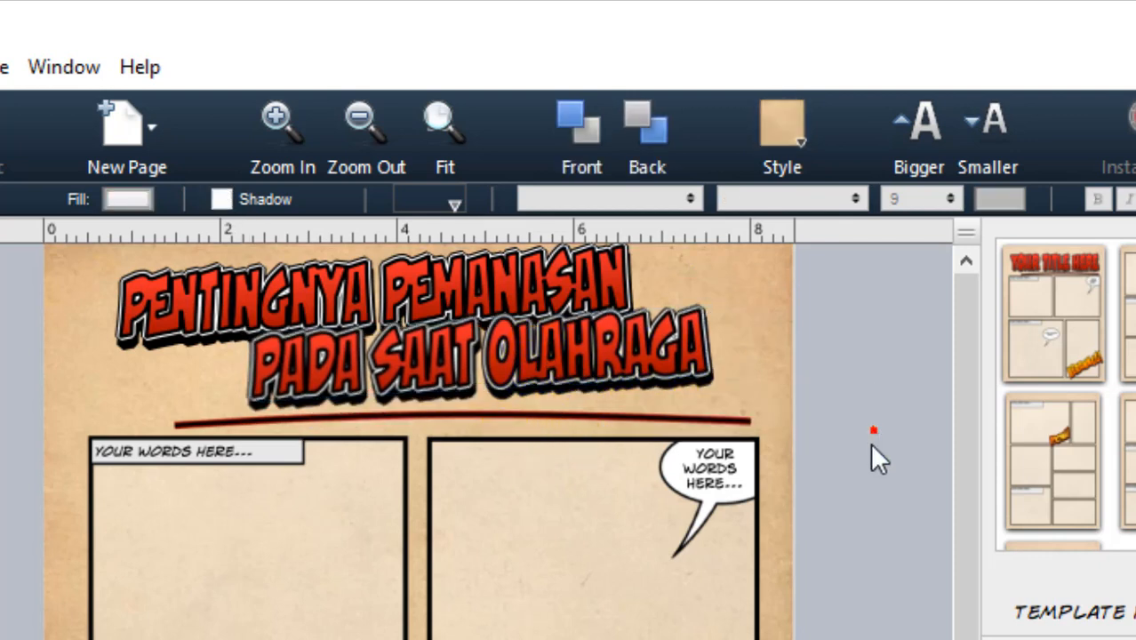
click(428, 315)
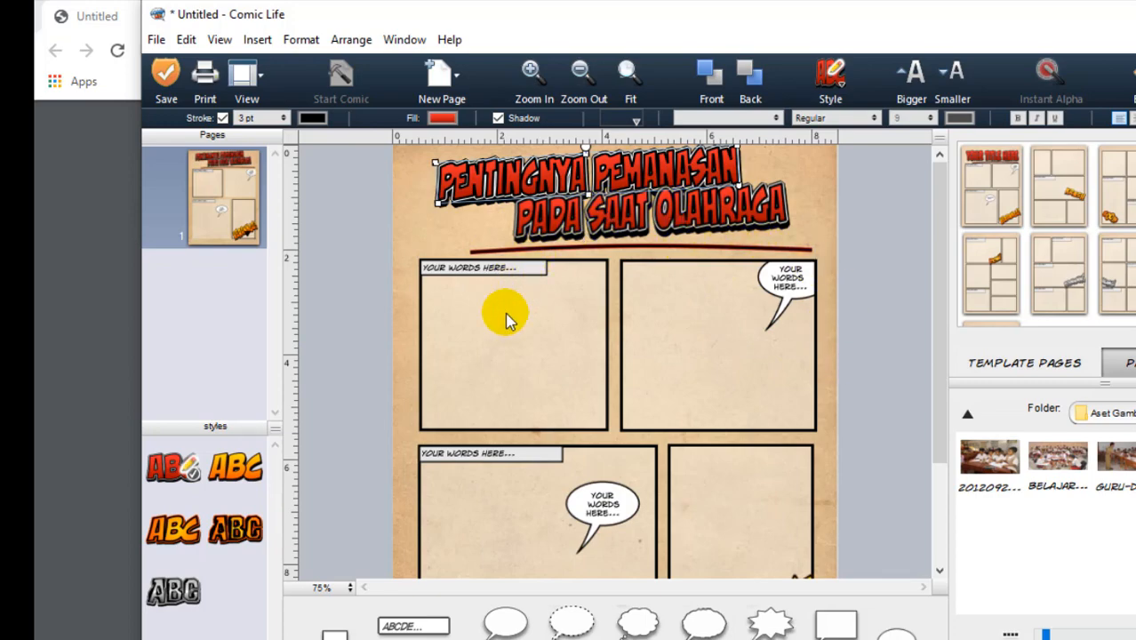
- Place the first photo from the Aset Gambar Tutorial folder into the page's upper-left comic panel
click(998, 476)
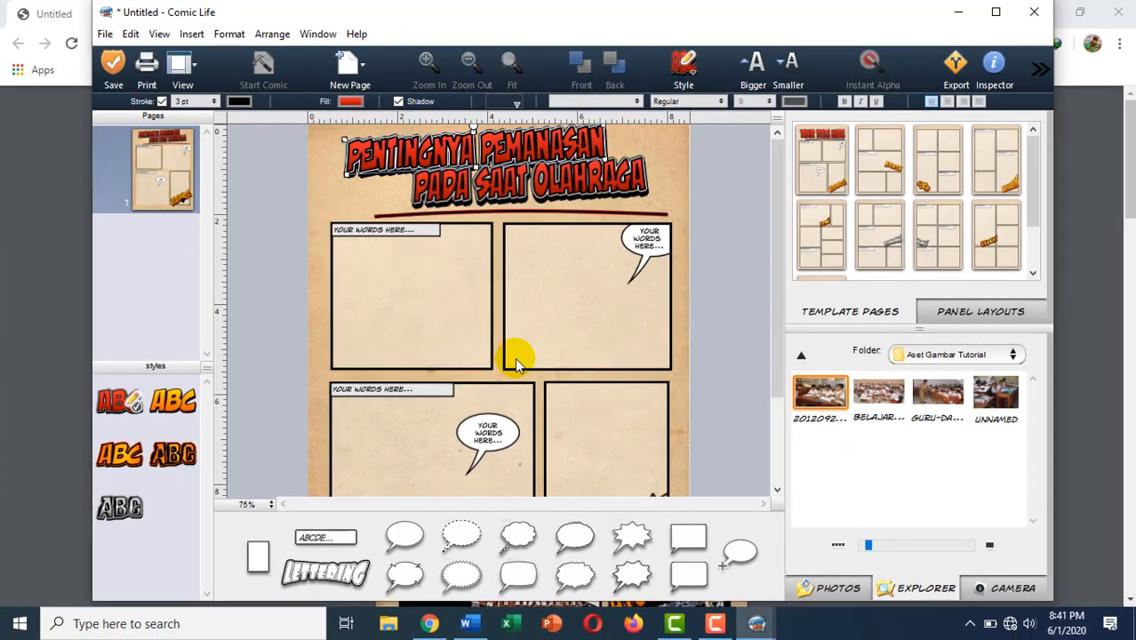
scroll(518, 366, down, 1)
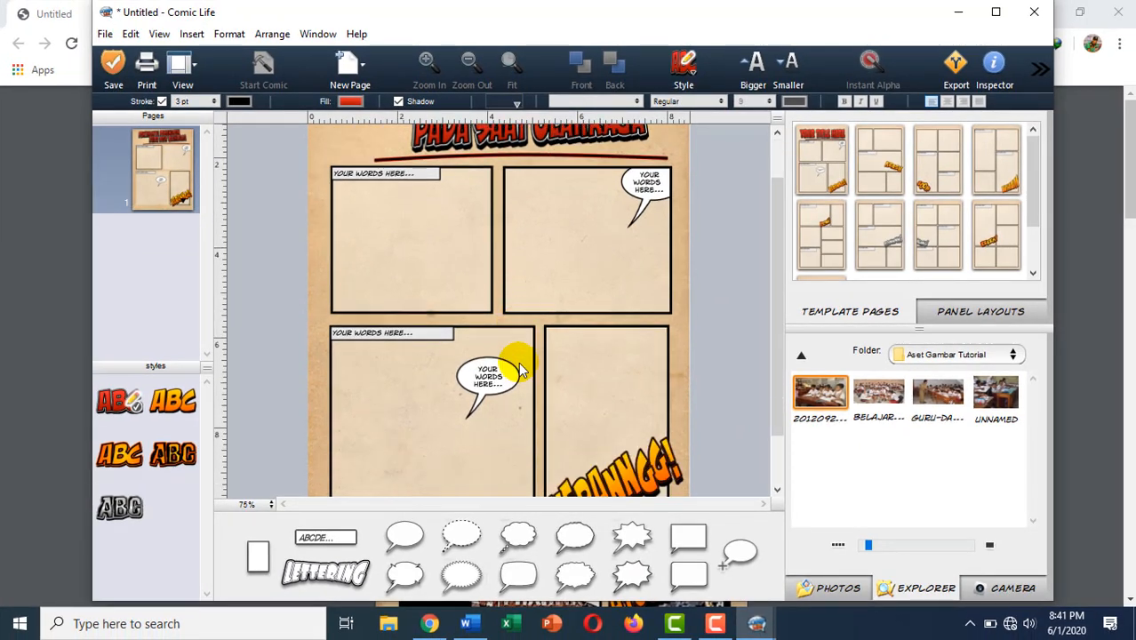
scroll(518, 359, up, 1)
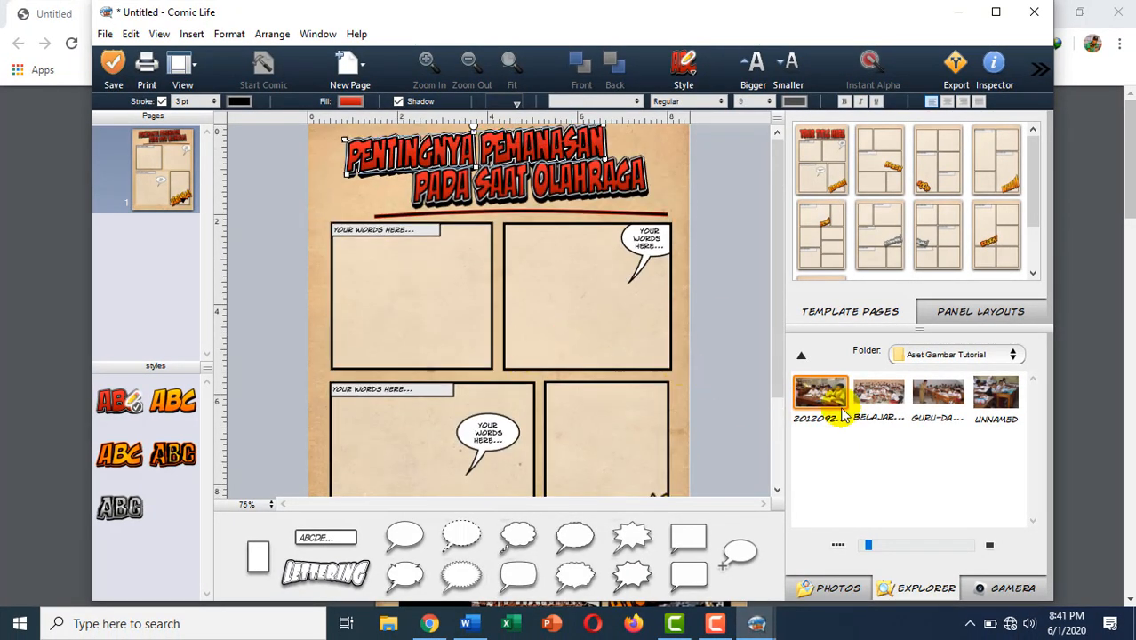
drag(597, 342, 418, 293)
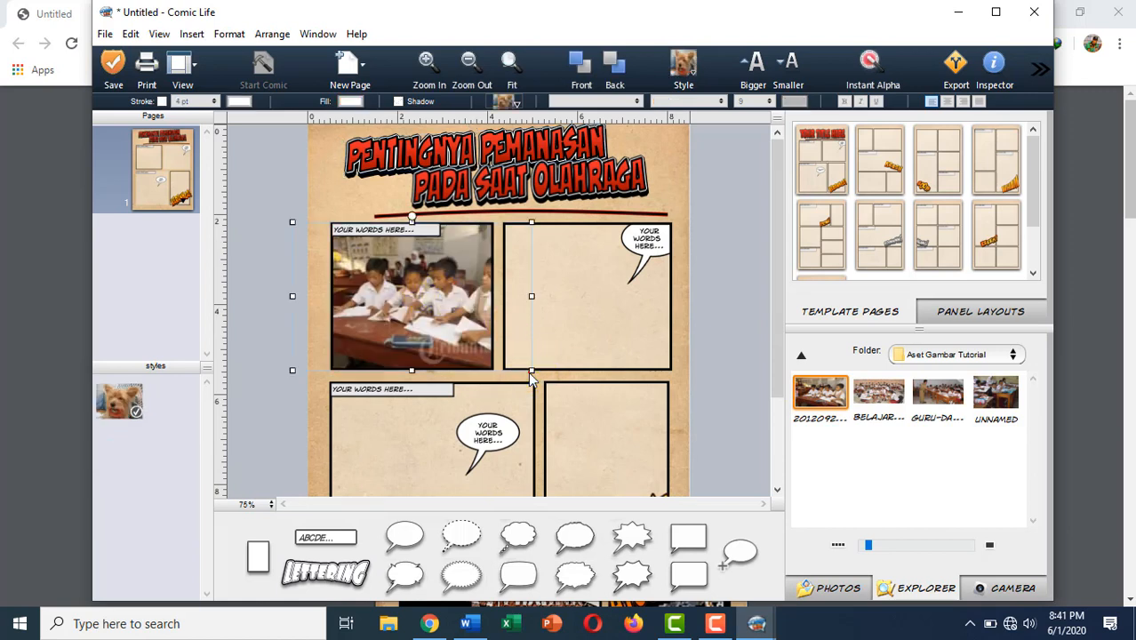
- Enlarge the classroom photo slightly and shift it left within the first panel to frame the students
drag(530, 380, 569, 403)
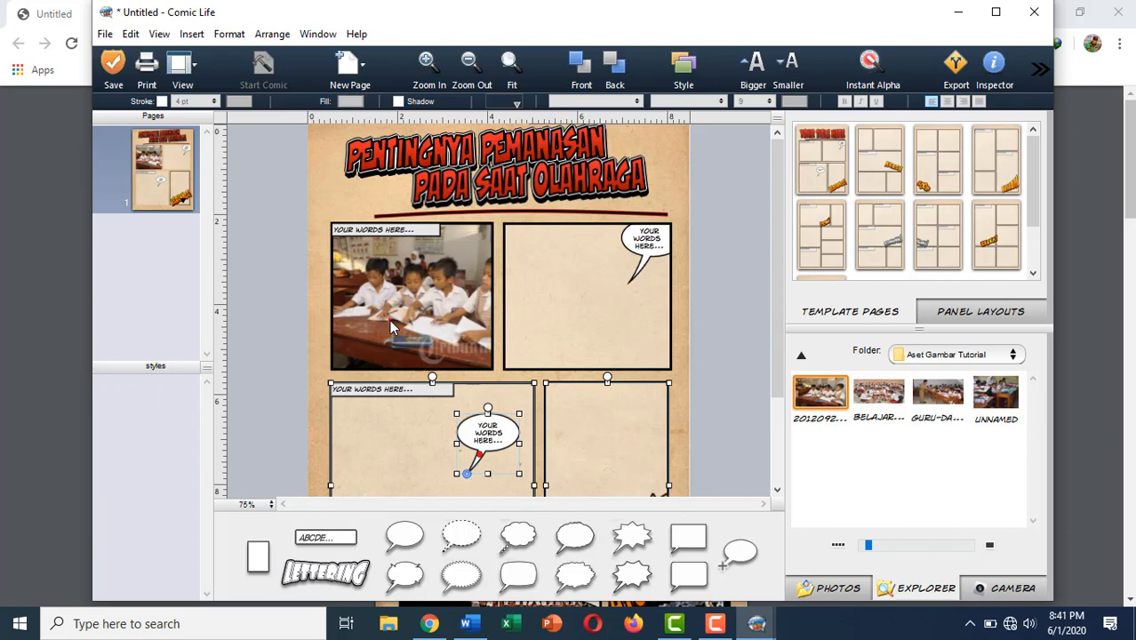
click(394, 327)
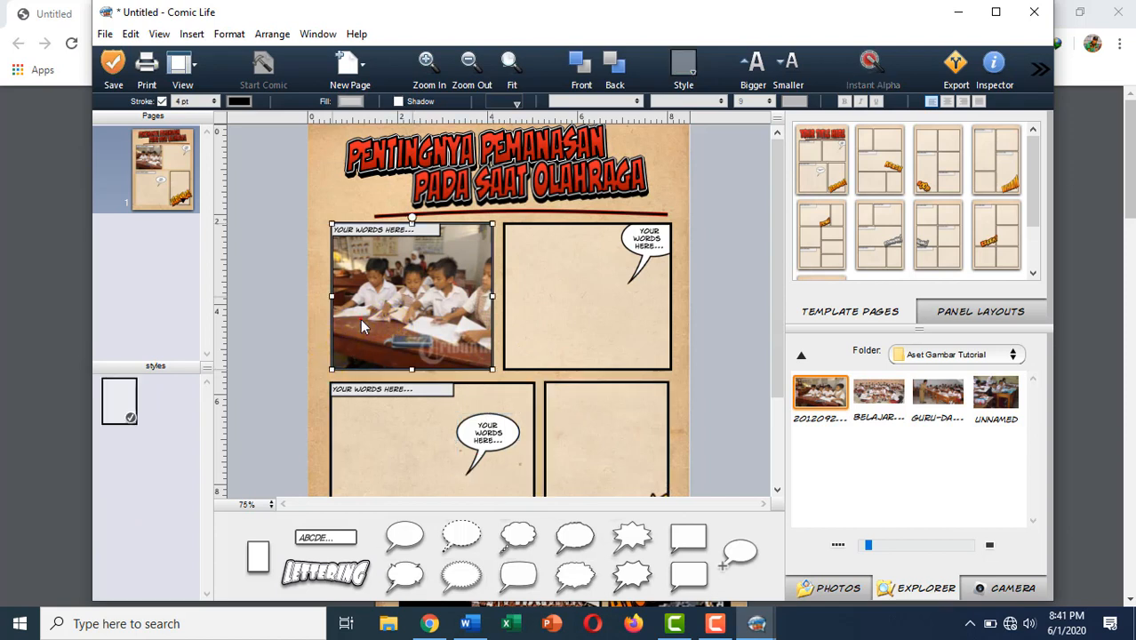
click(361, 327)
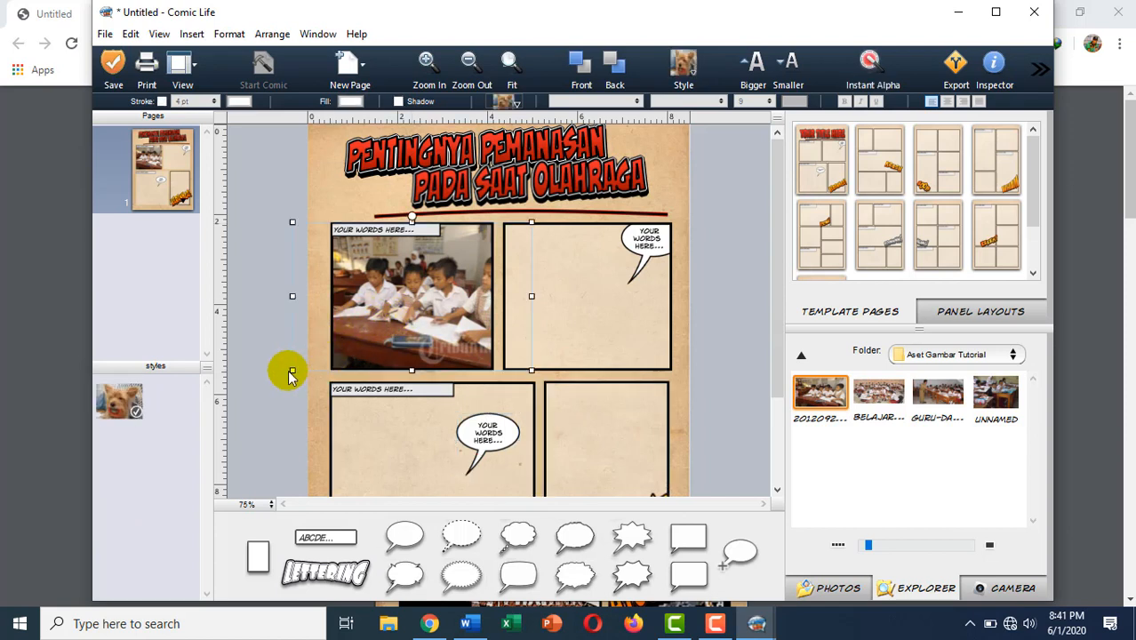
drag(293, 369, 272, 383)
drag(421, 336, 403, 327)
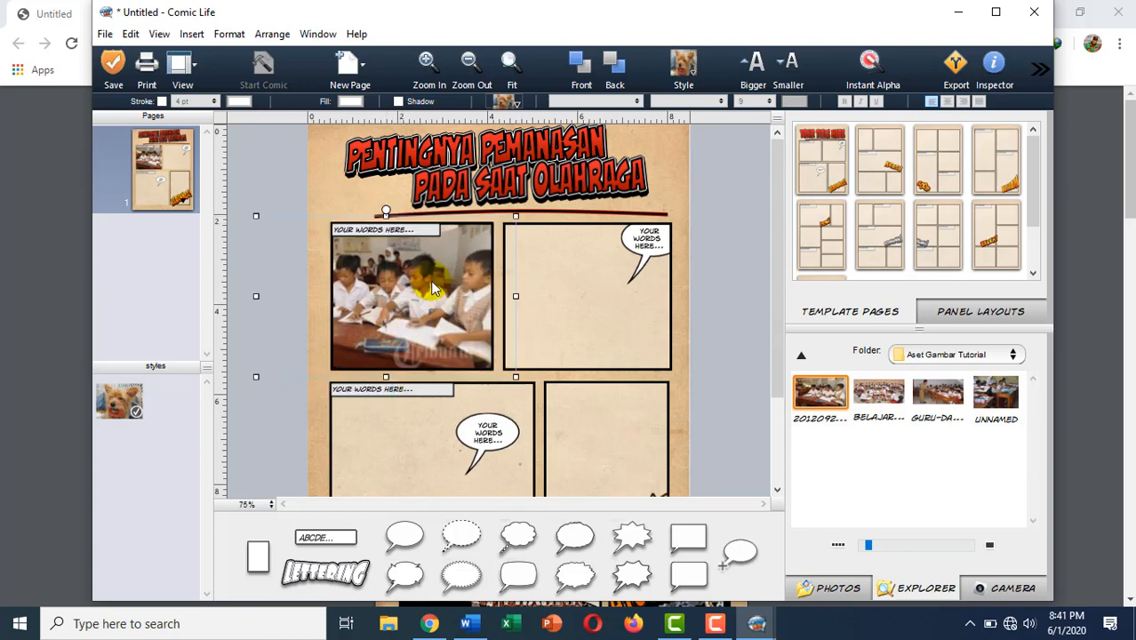
- Replace the first panel's caption with the panel 1 narration copied from the Keterangan / Narasi column of the Word storyline table
click(372, 234)
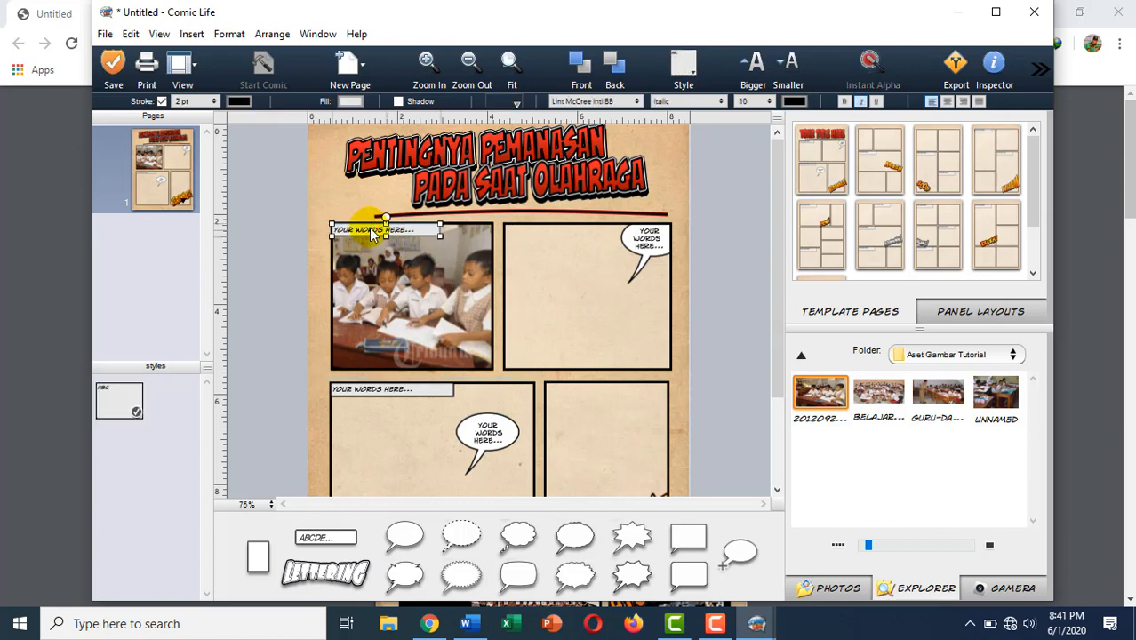
double_click(373, 233)
click(471, 625)
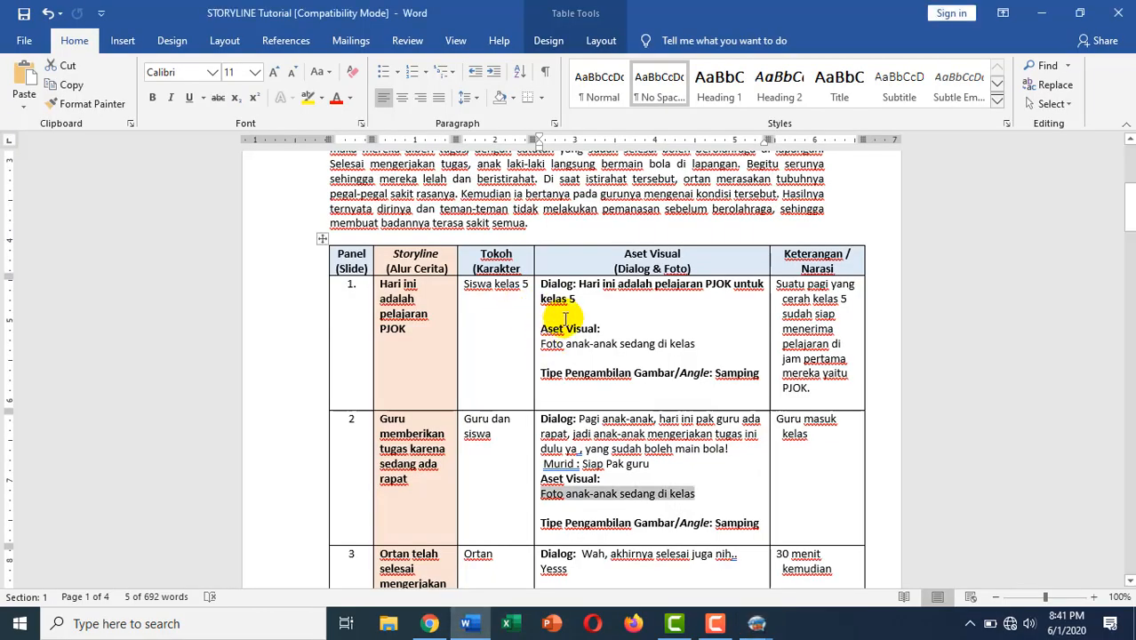
click(778, 283)
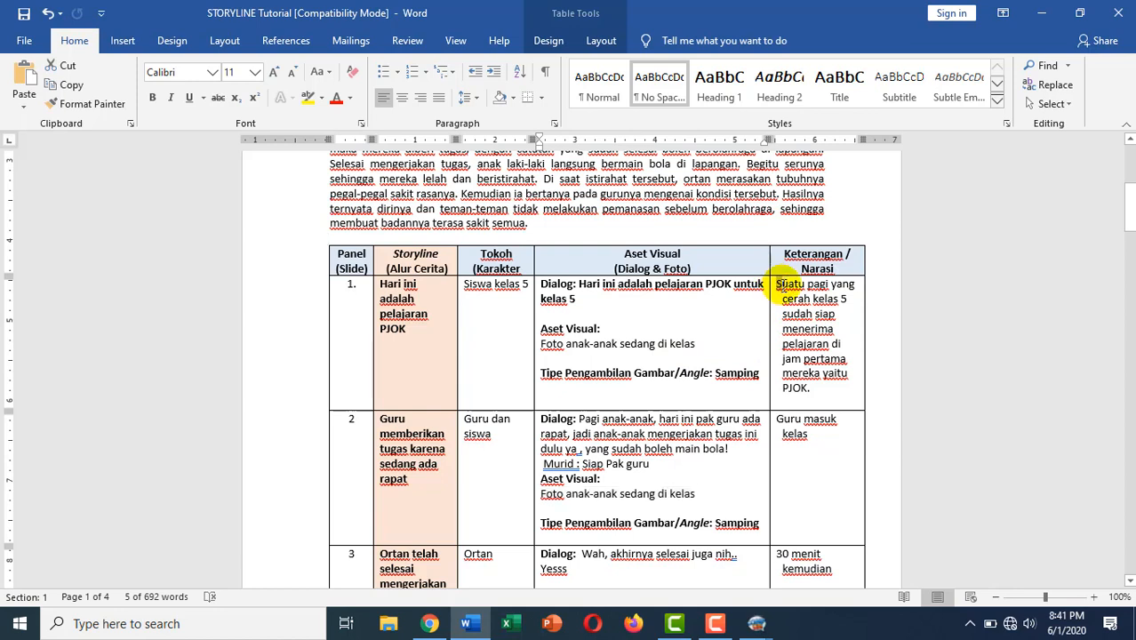
drag(788, 299, 806, 392)
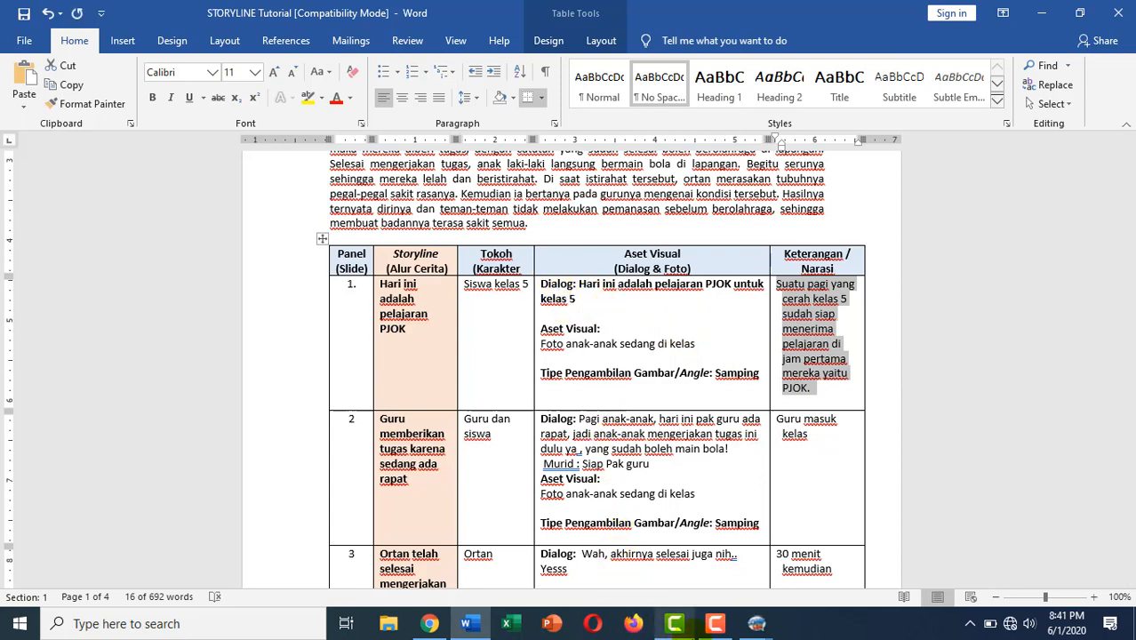
click(756, 623)
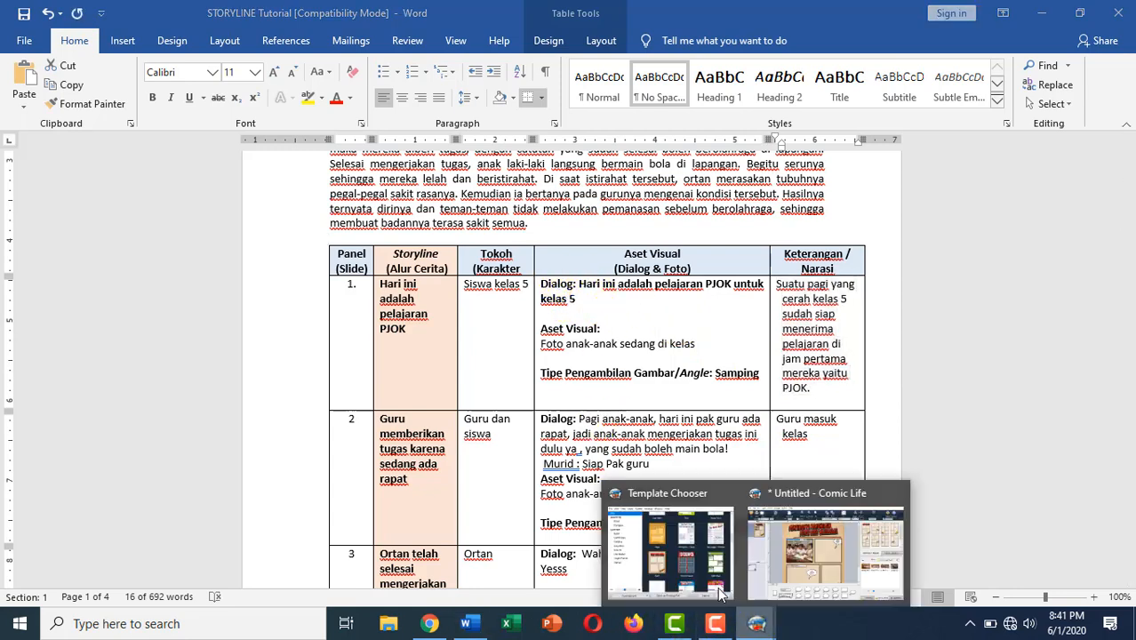
click(787, 547)
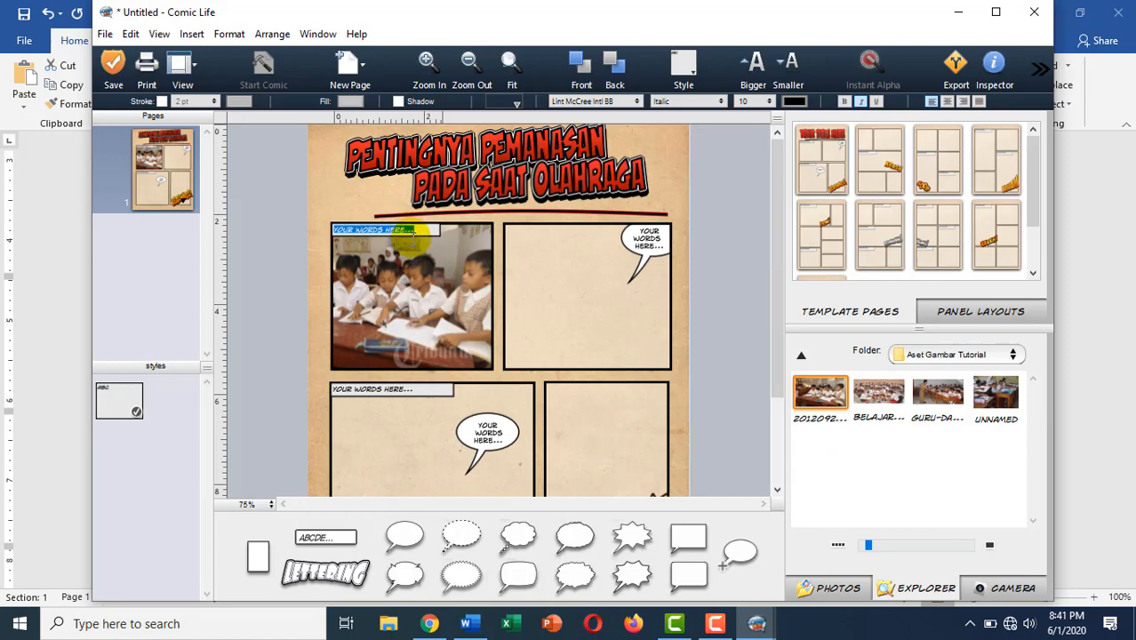
text(SUATU PAGI YANG CERAH KELAS 5 SUDAH SIAP MENERIMA PELAJARAN DI JAM PERTAMA MEREKA YAITU PJOK.)
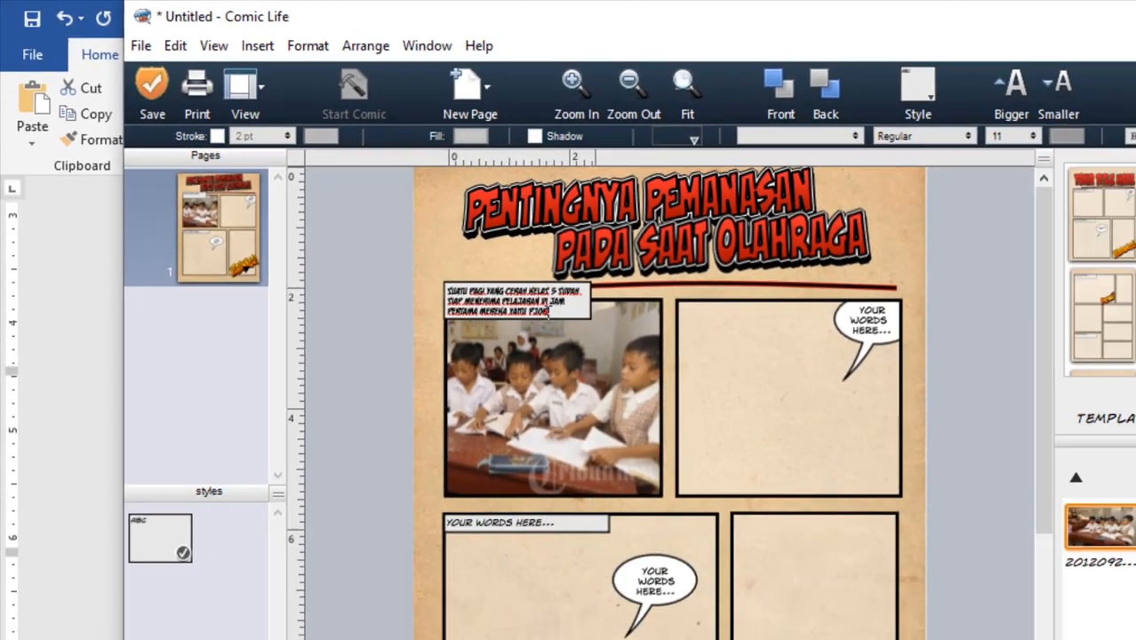
click(726, 415)
click(475, 242)
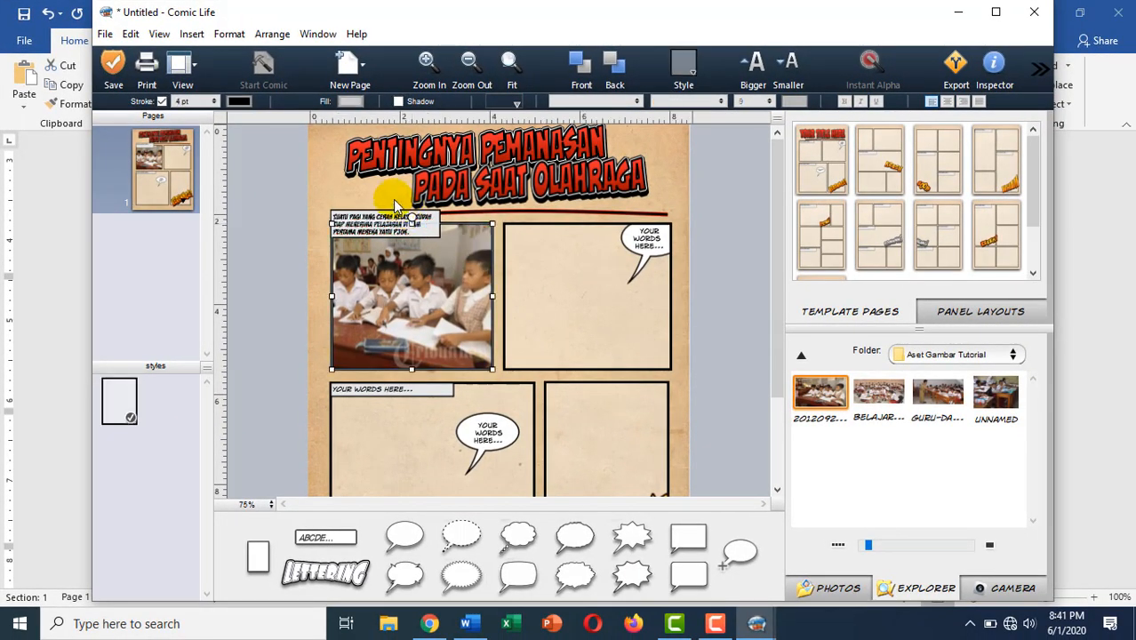
- Enlarge the first panel's caption text to size 14, widen and heighten its box to fit the narration, and shift it slightly down
click(372, 217)
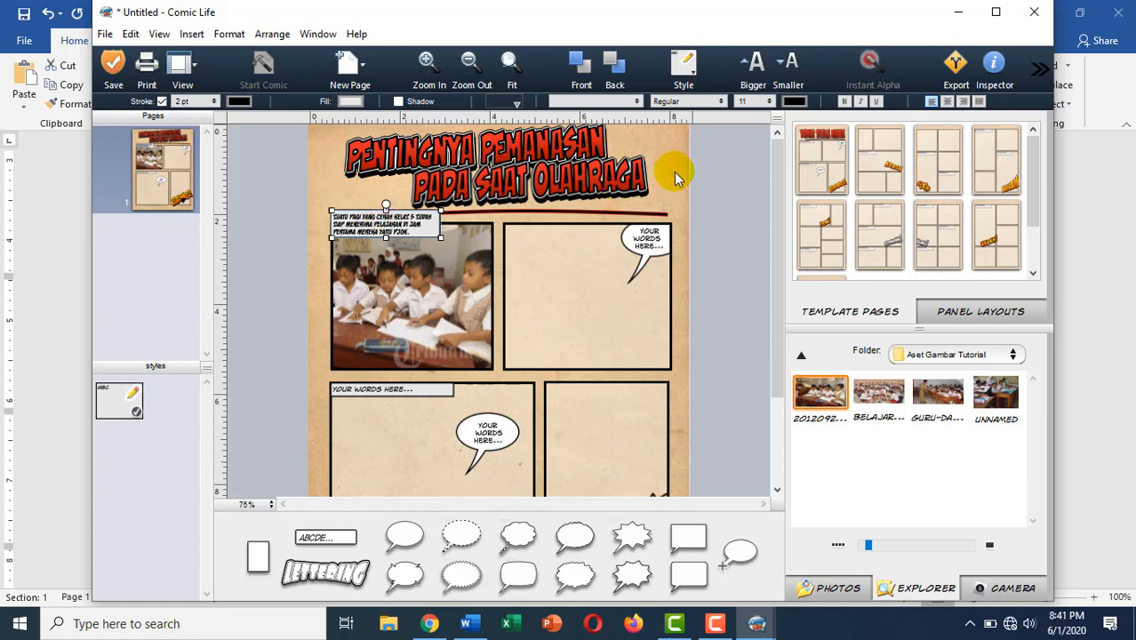
click(751, 64)
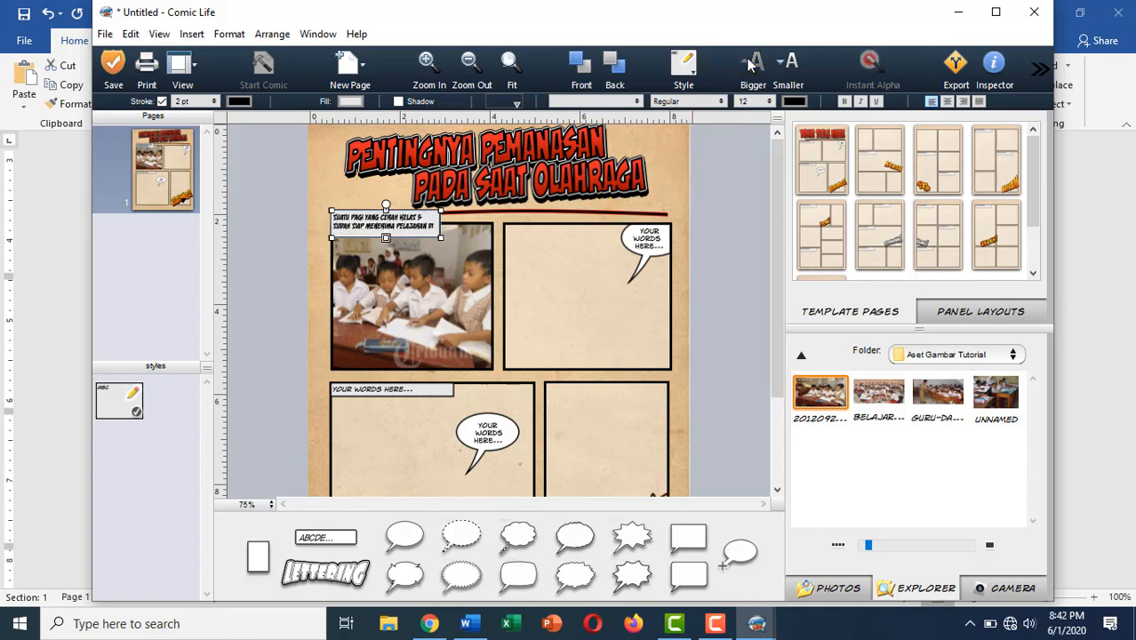
click(752, 64)
click(751, 64)
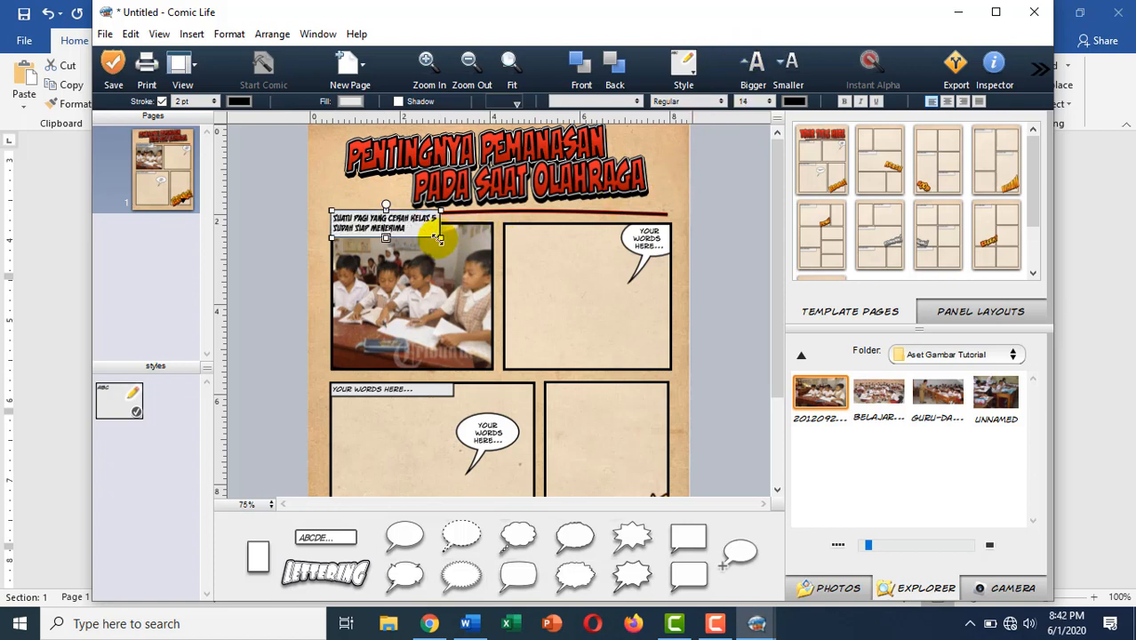
drag(439, 238, 468, 250)
drag(384, 224, 388, 233)
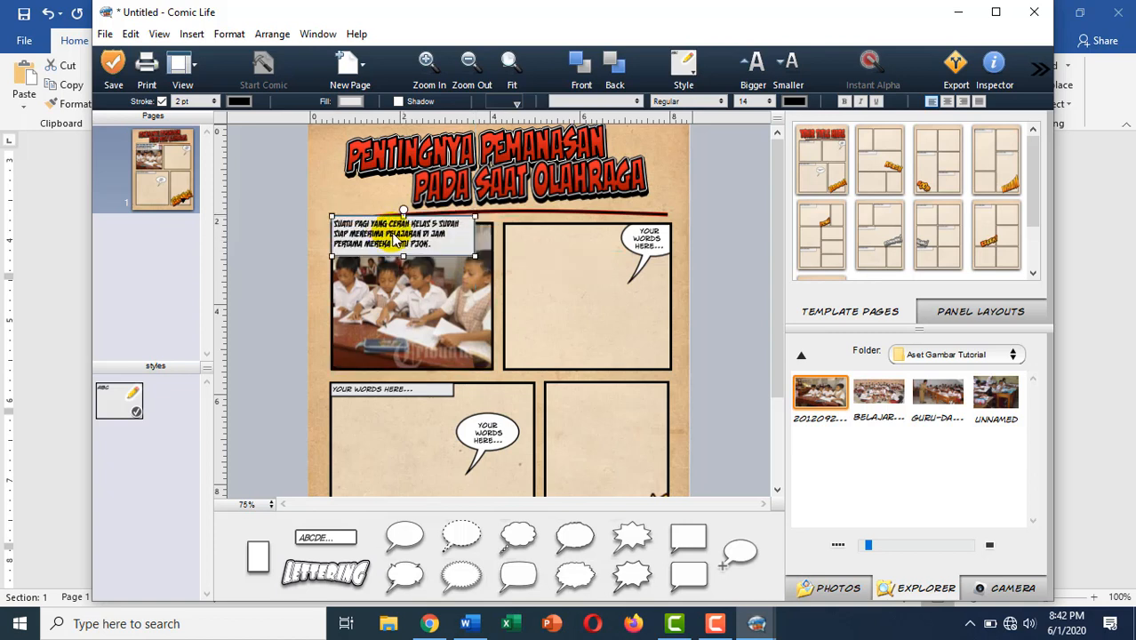
- Try the Roman font style on the first panel's caption, and change it to Condensed Italic
click(722, 102)
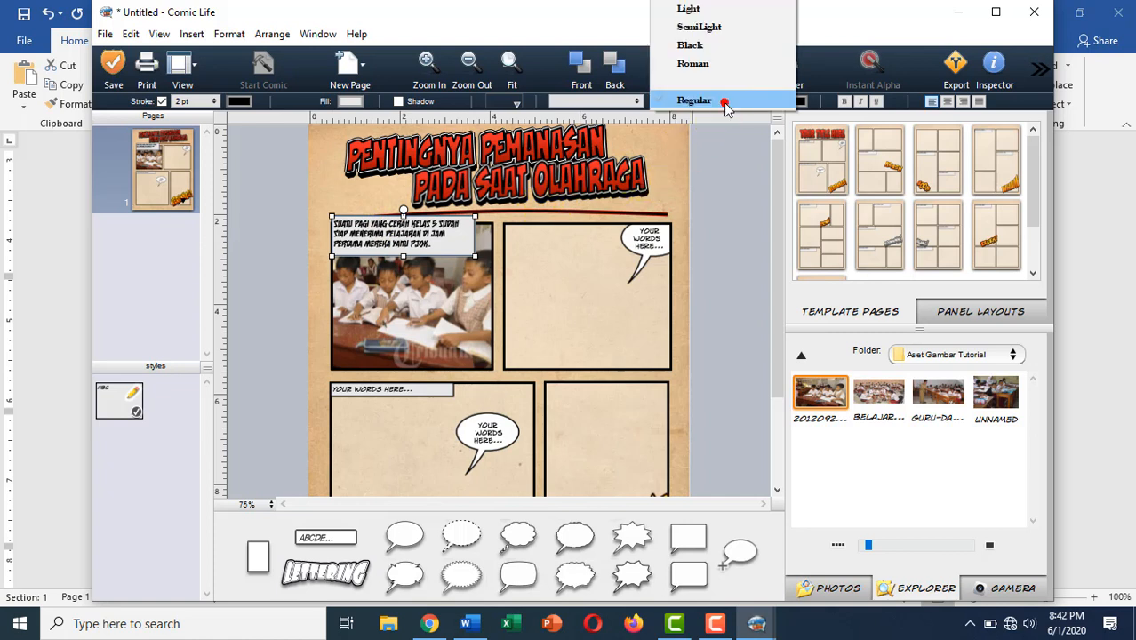
click(701, 64)
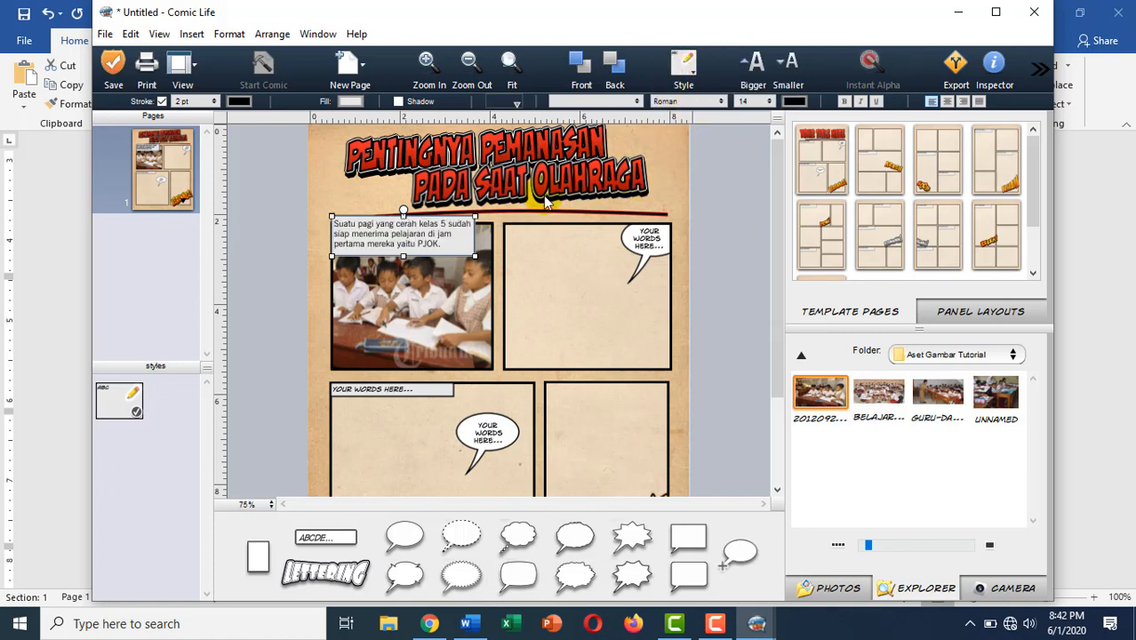
click(722, 101)
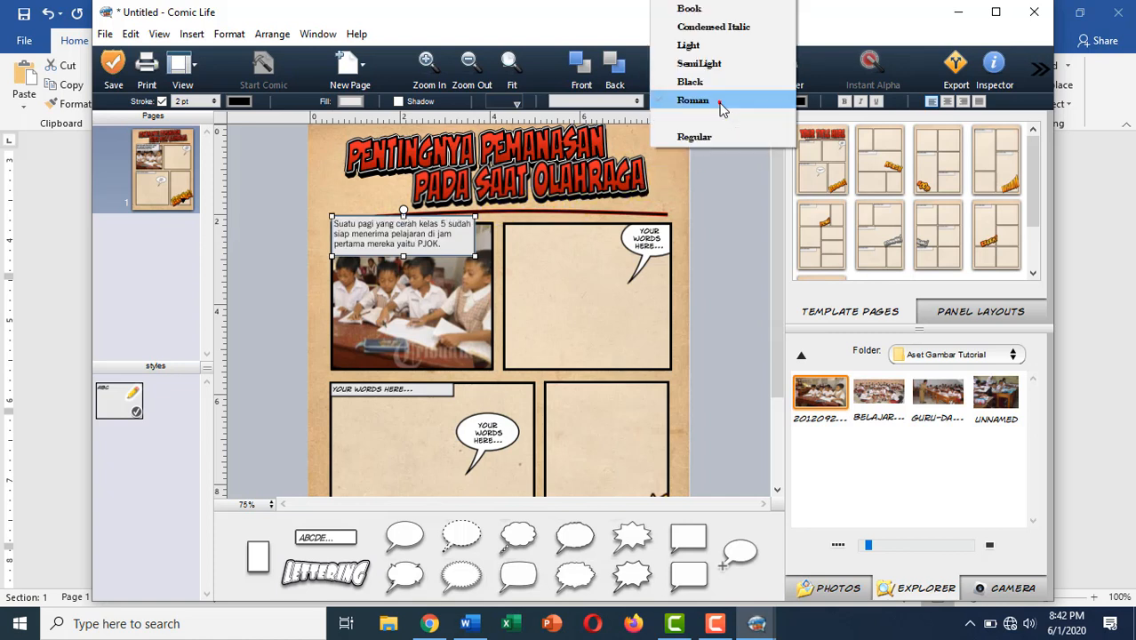
click(690, 28)
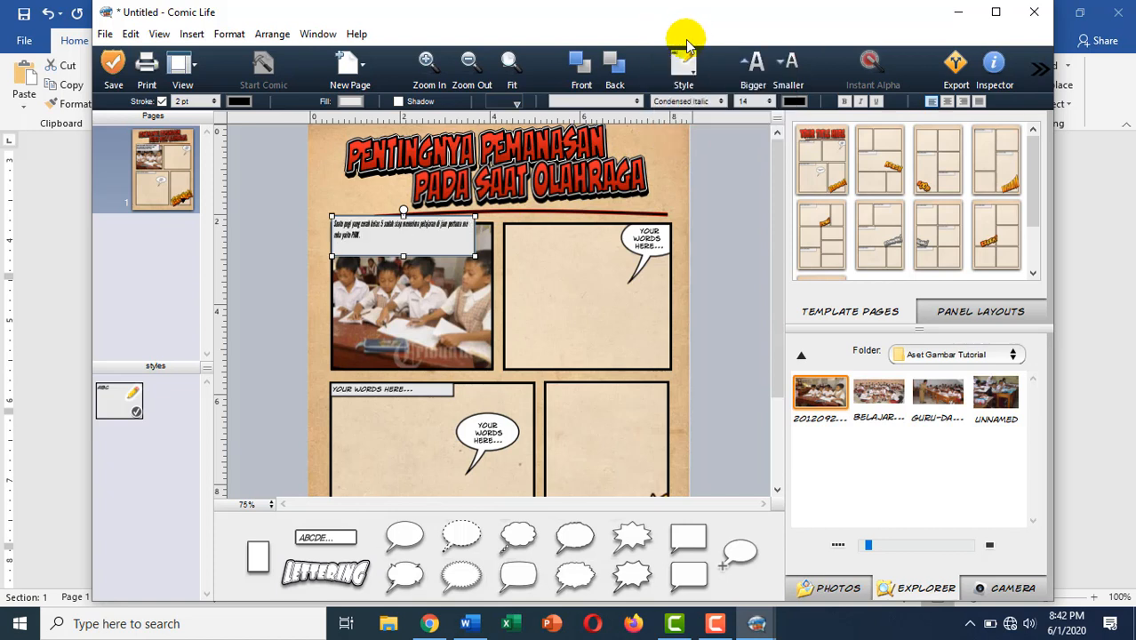
- Set the font style of the first panel's caption to Book
click(723, 103)
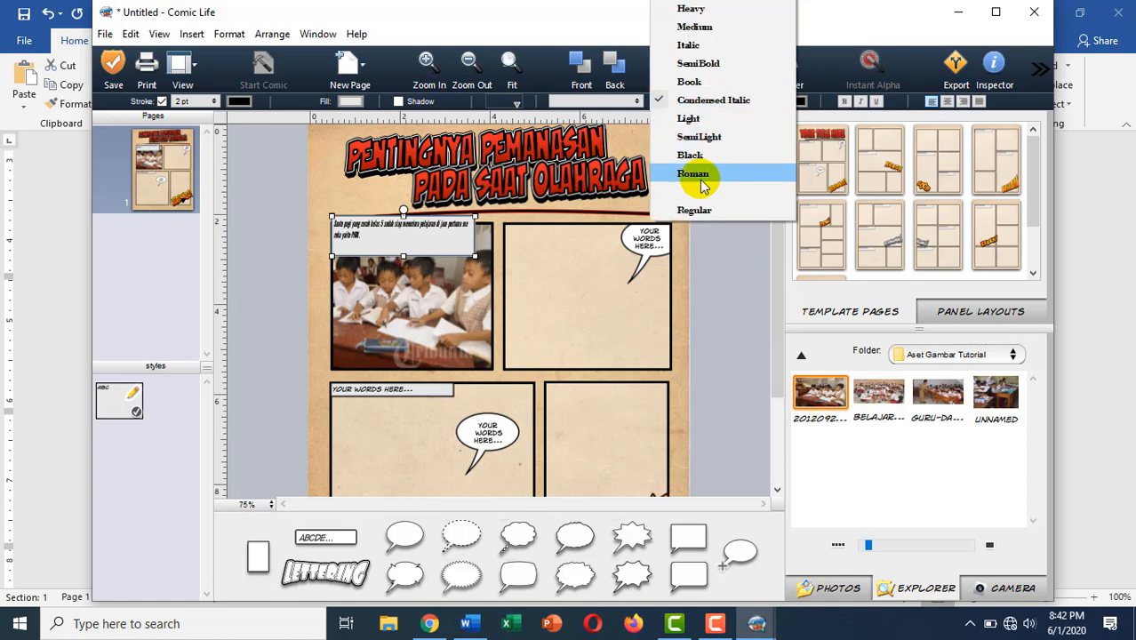
click(690, 82)
click(533, 256)
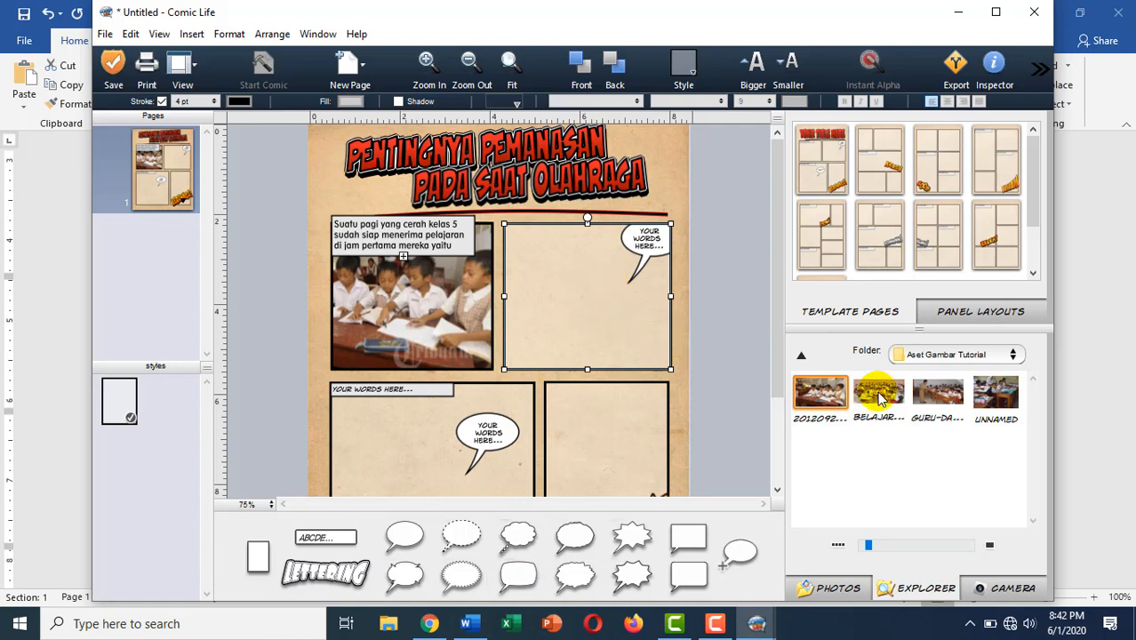
- Check panel 2 in the Word storyline table and place the GURU-DA... teacher photo in the second comic panel
click(936, 391)
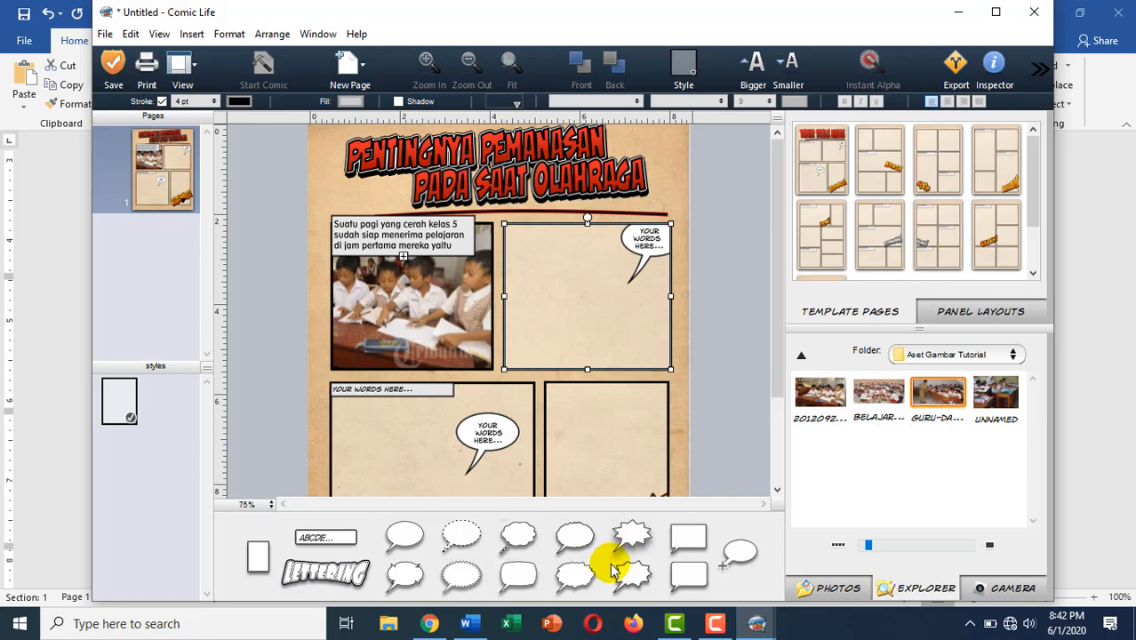
click(466, 623)
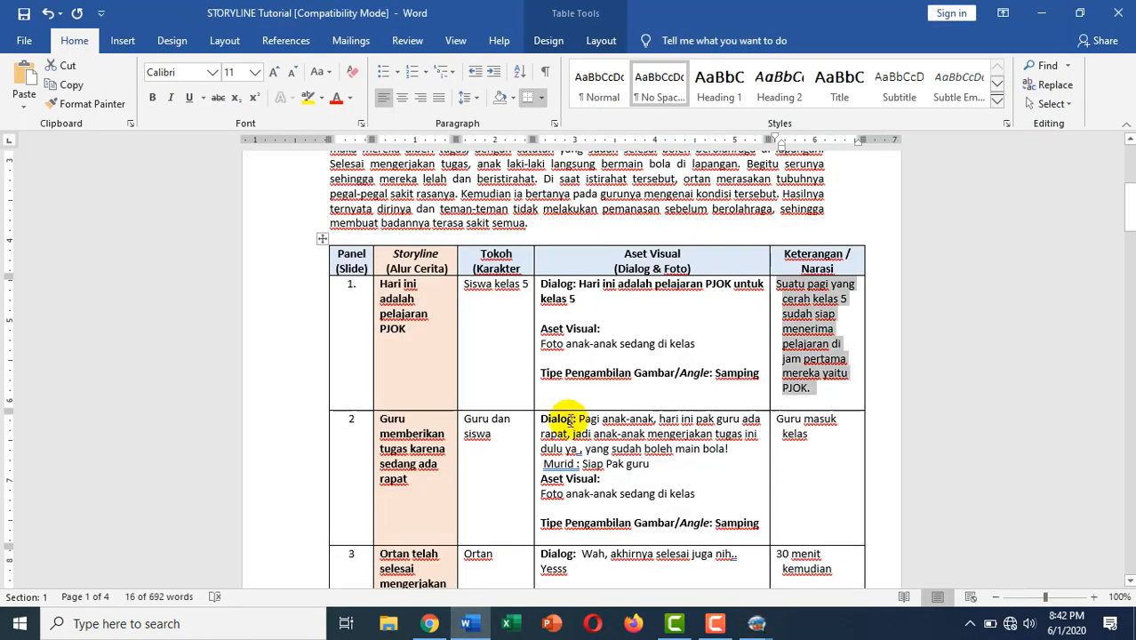
scroll(566, 421, down, 2)
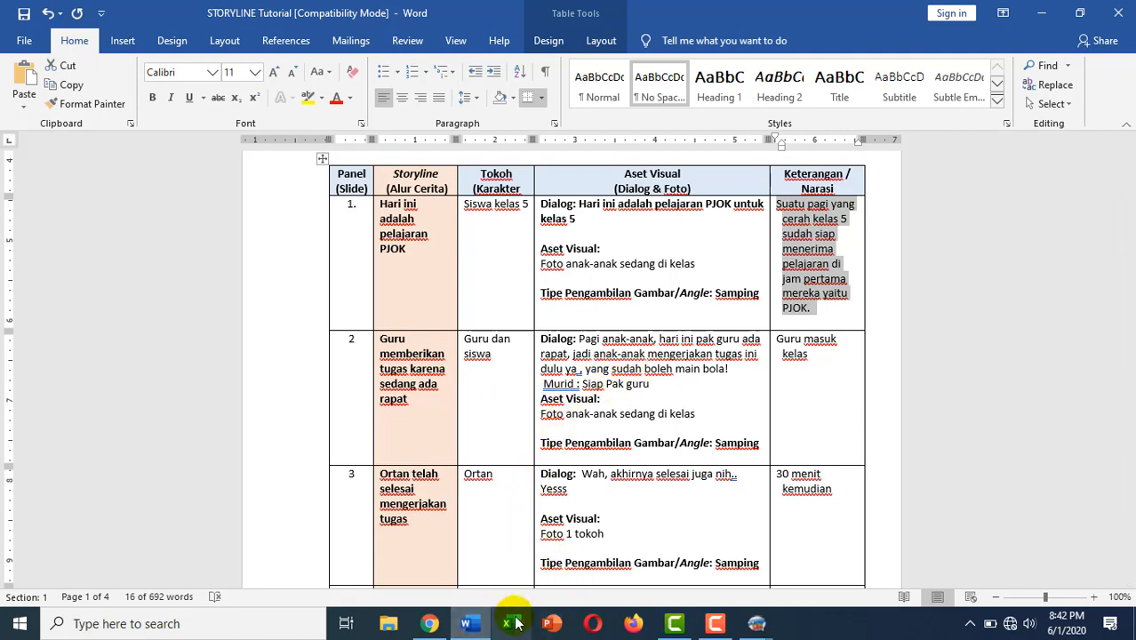
click(759, 625)
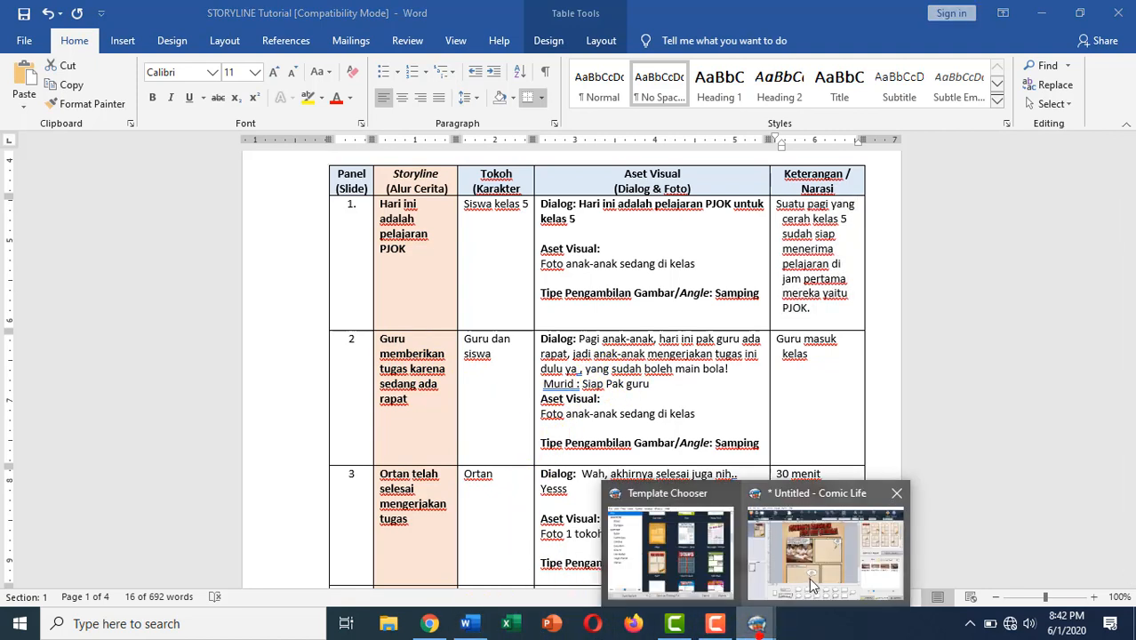
click(976, 547)
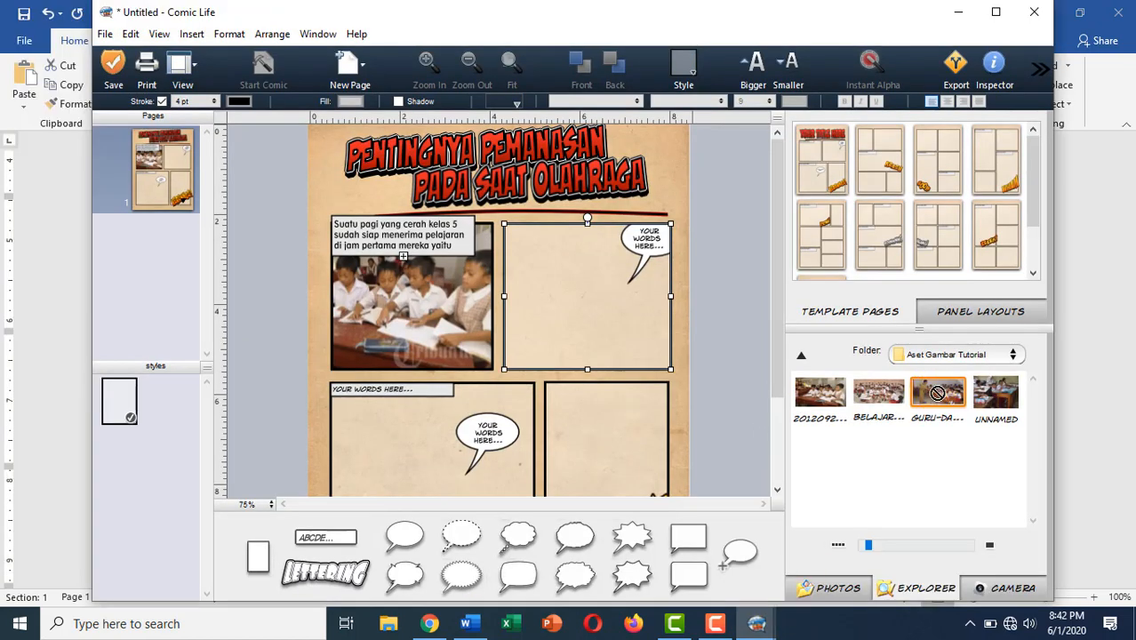
drag(928, 394, 594, 341)
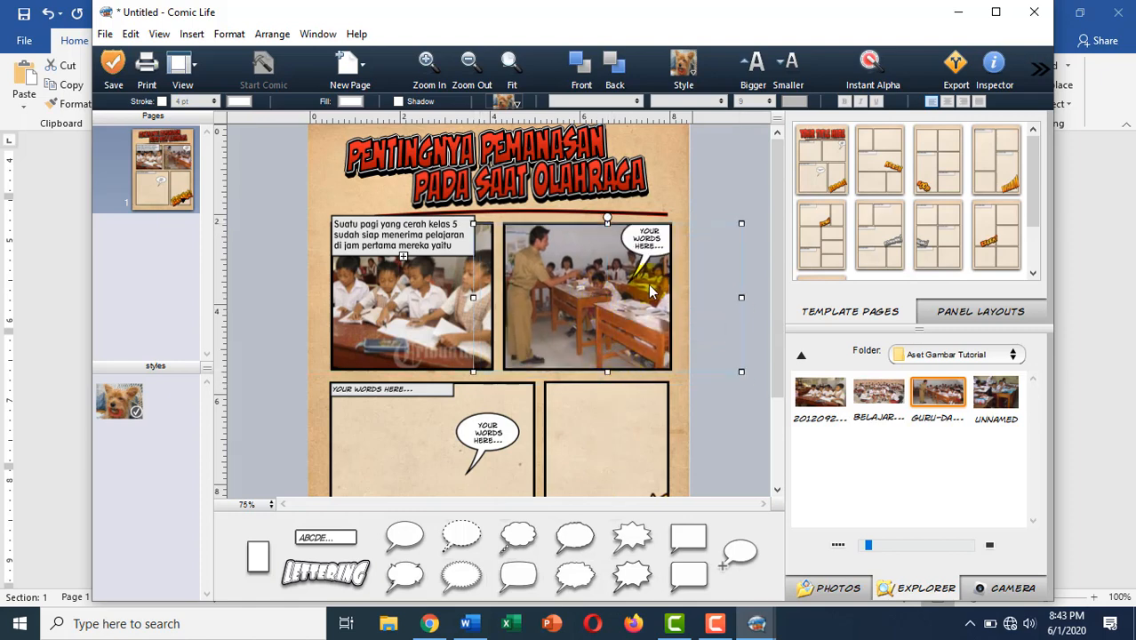
click(721, 197)
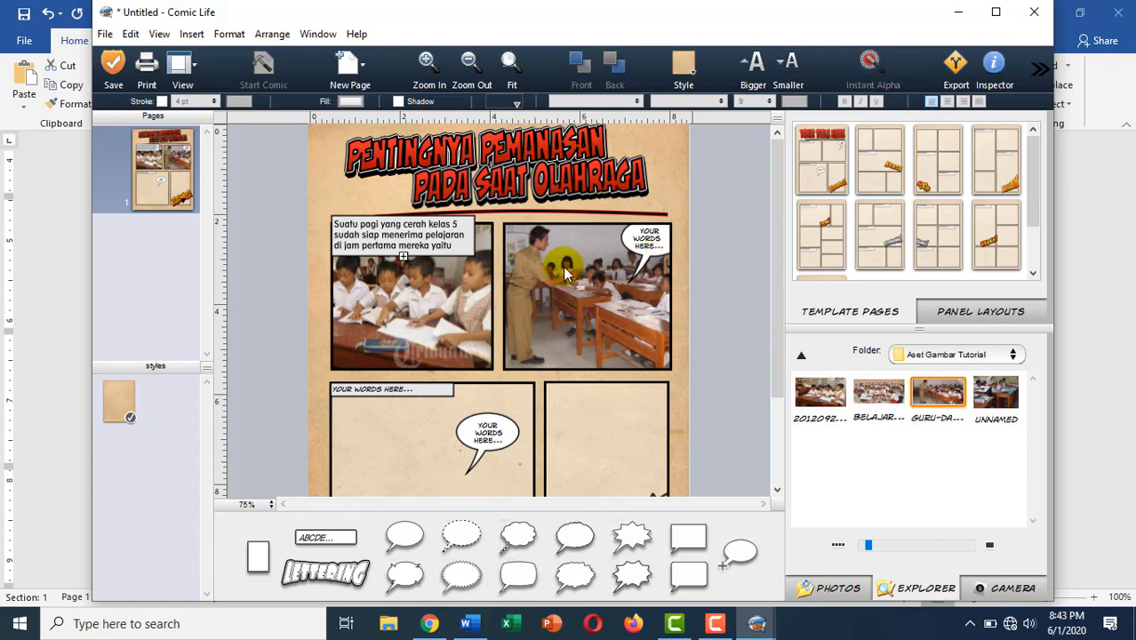
- Move the second panel's speech balloon down beside the teacher and point its tail up towards him
click(650, 251)
drag(646, 251, 569, 316)
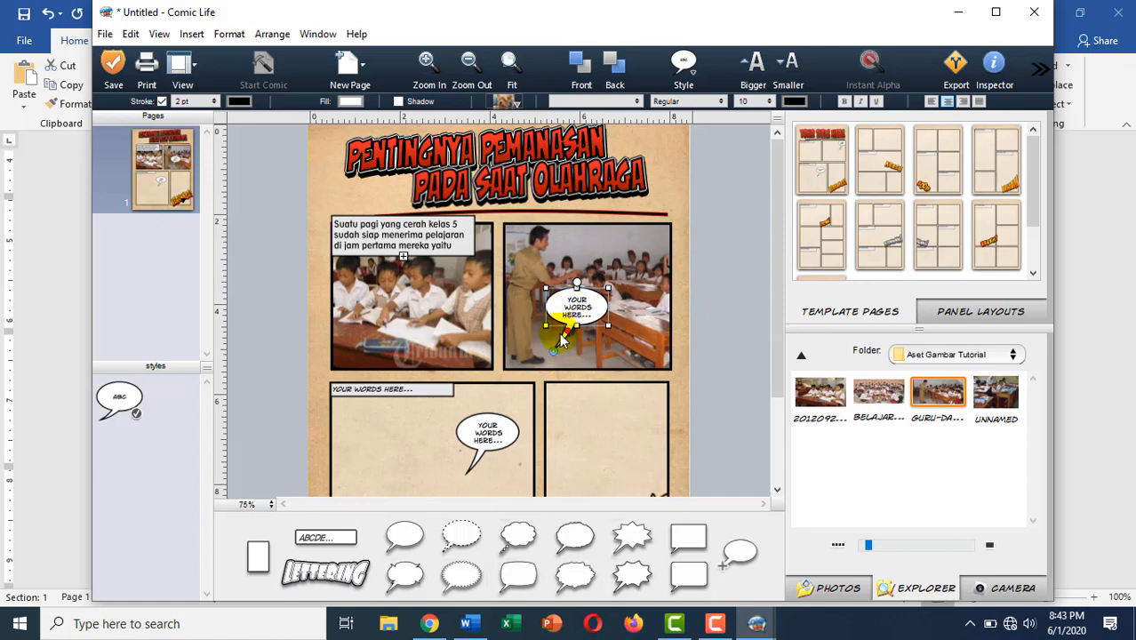
drag(564, 339, 567, 343)
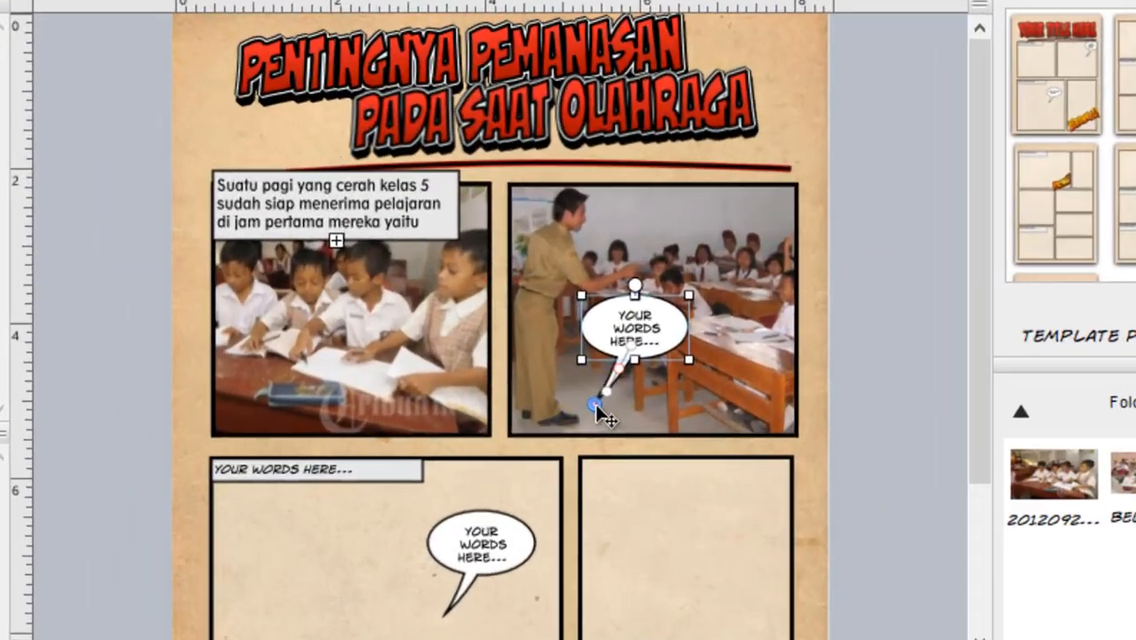
drag(554, 353, 615, 252)
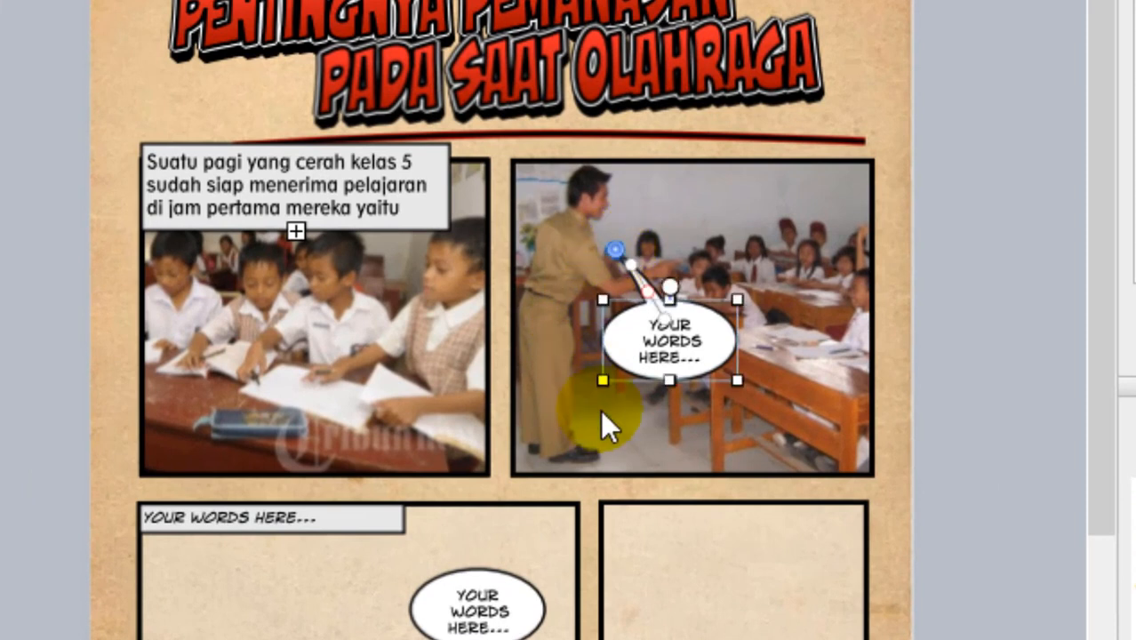
- Replace the second panel's balloon text with the teacher's panel 2 dialog copied from the Word storyline table
double_click(670, 339)
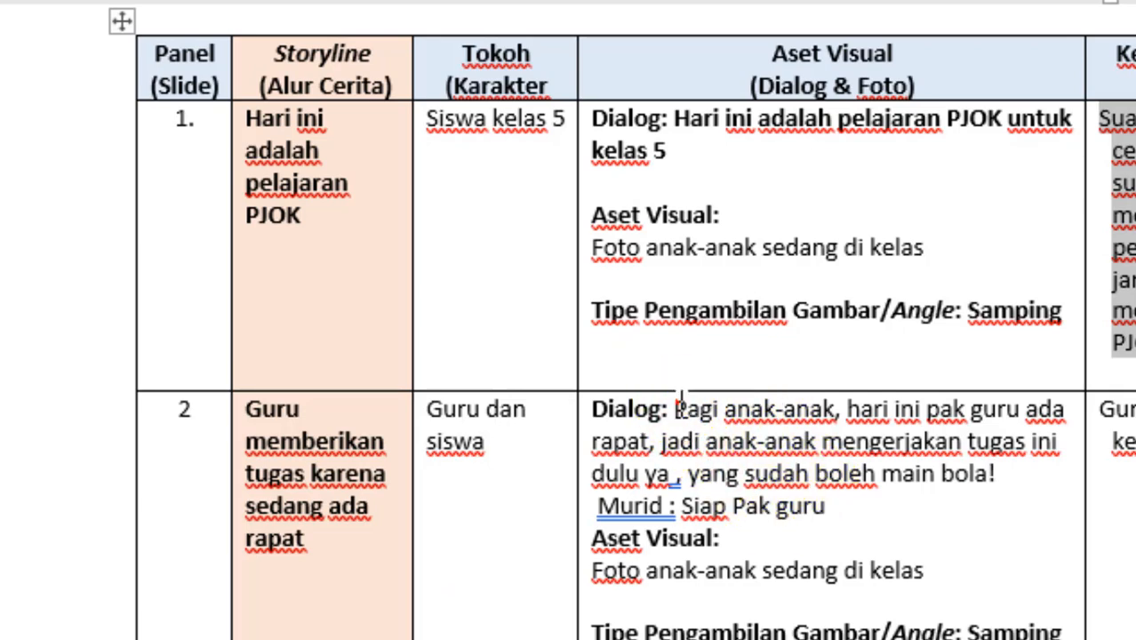
drag(676, 409, 1005, 480)
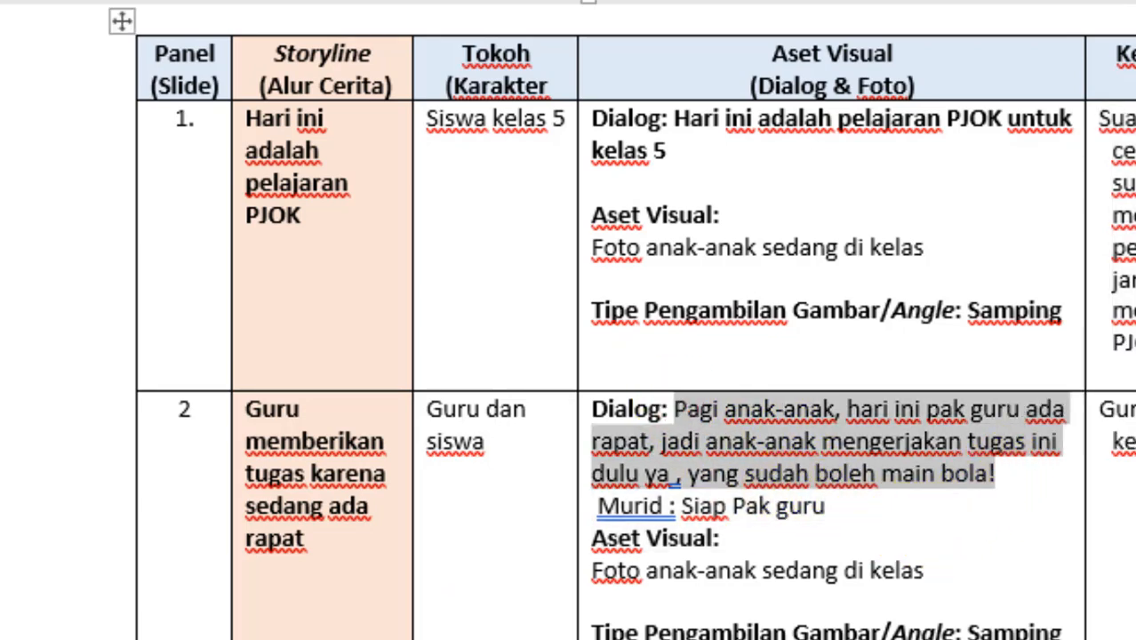
key(alt+Tab)
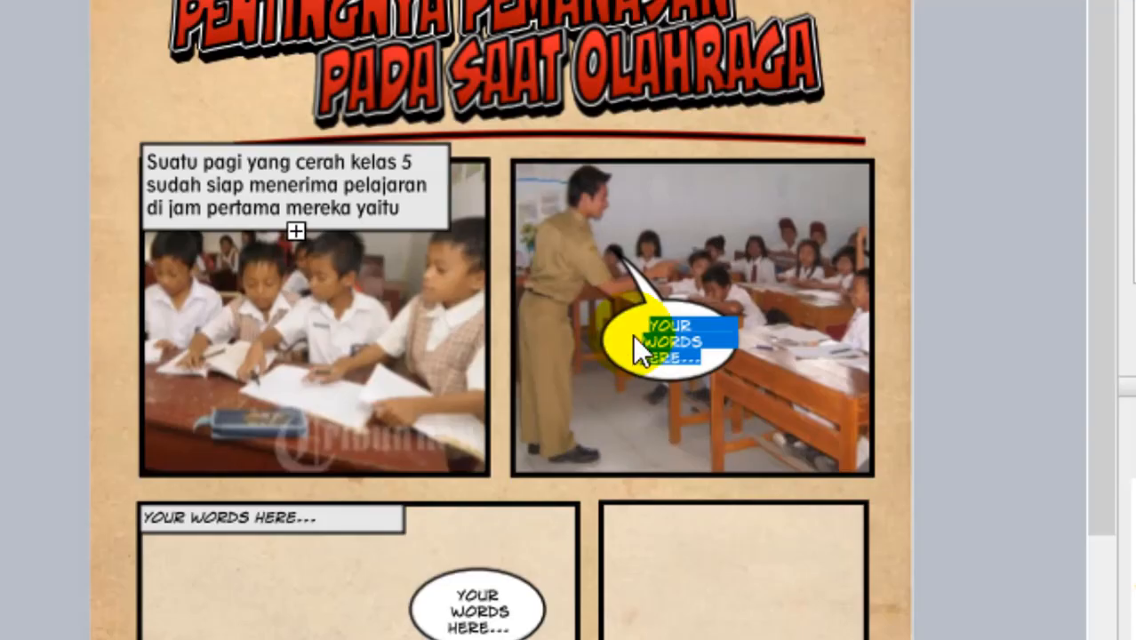
text(PAGI ANAK-ANAK, HARI INI PAK GURU ADA RAPAT, JADI ANAK-ANAK MENGERJAKAN TUGAS INI DULU YA , YANG SUDAH BOLEH MAIN BOLA!)
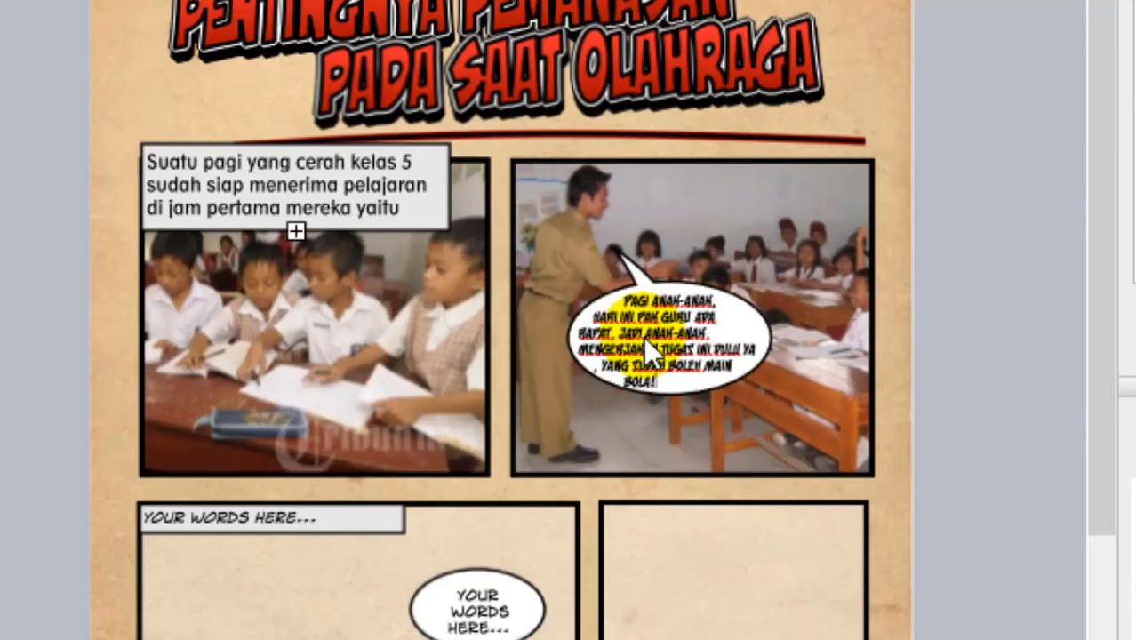
- Try the Roman, Regular and Light font styles on the teacher's dialog in the second panel
triple_click(679, 365)
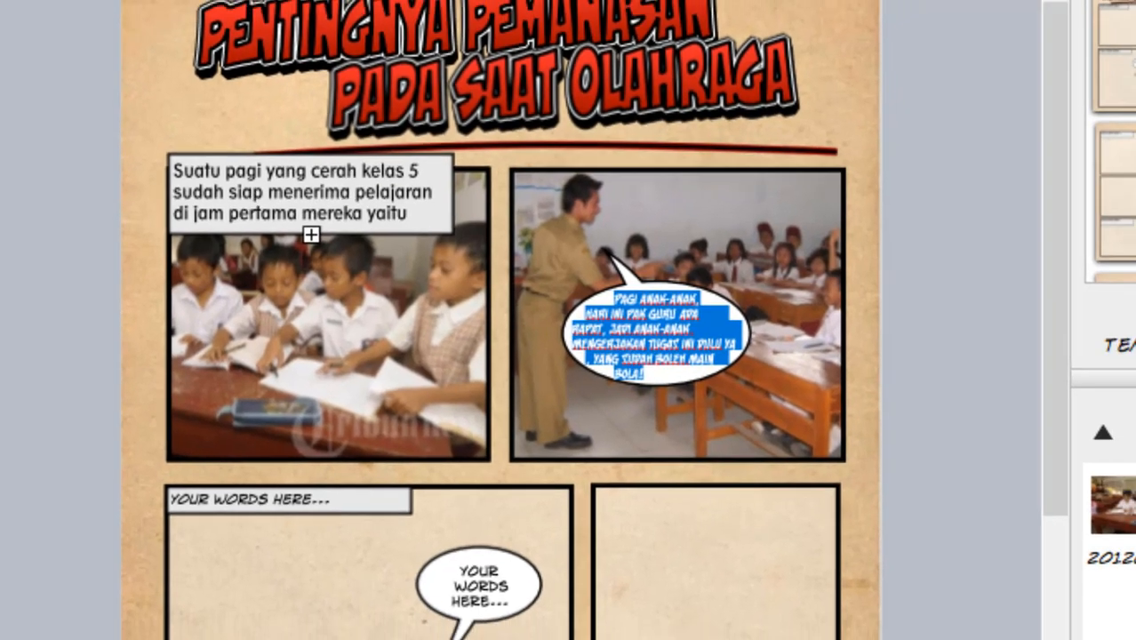
click(748, 86)
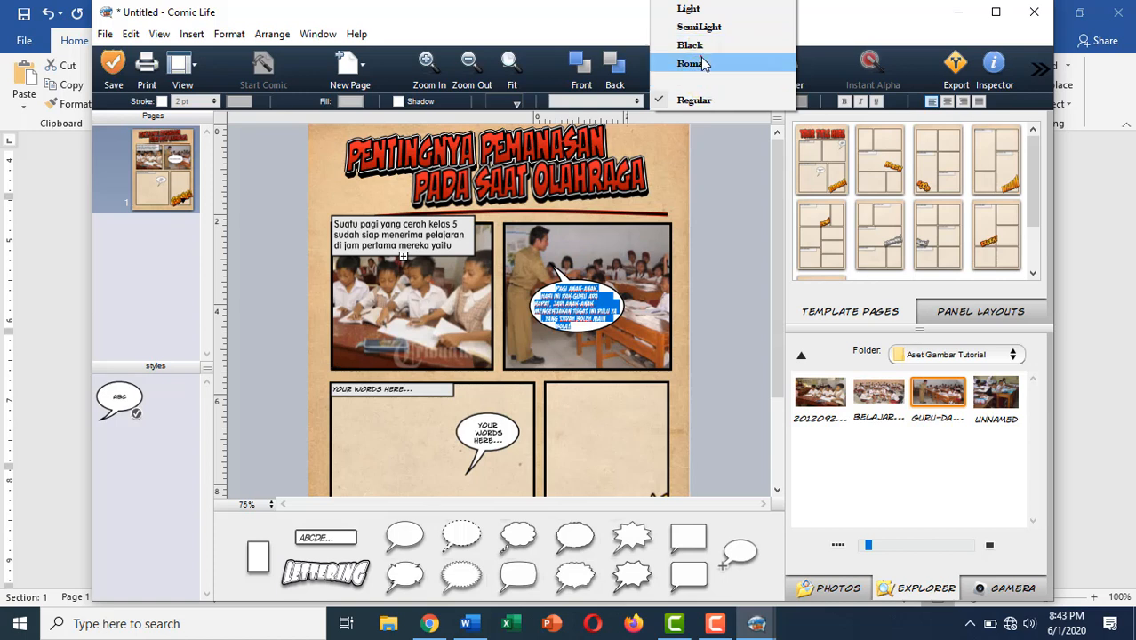
click(701, 63)
click(725, 104)
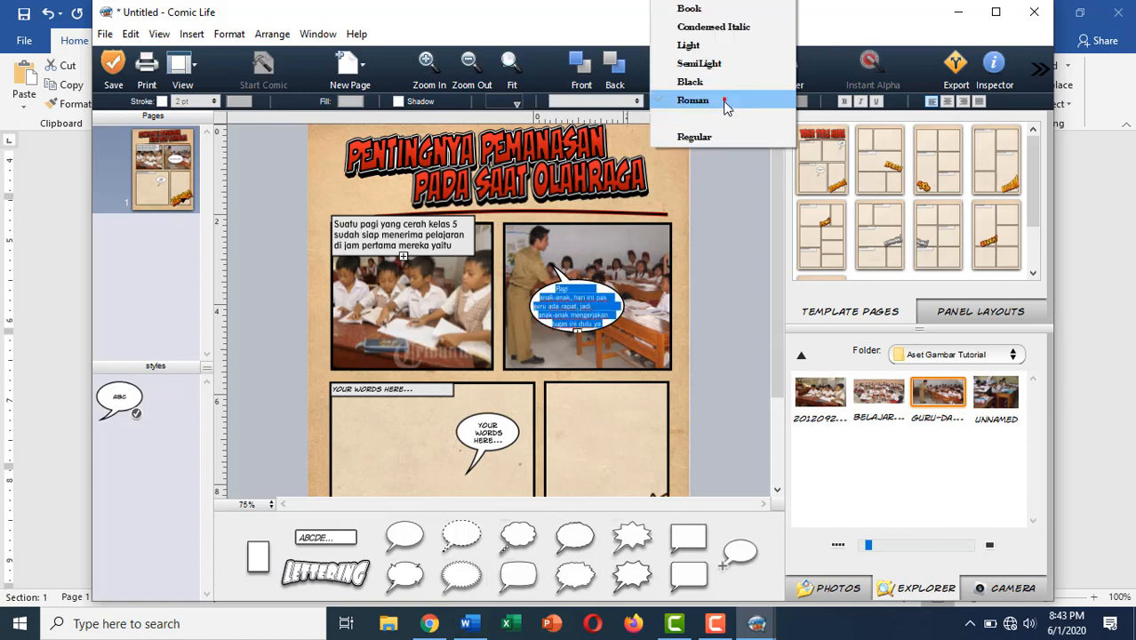
click(701, 135)
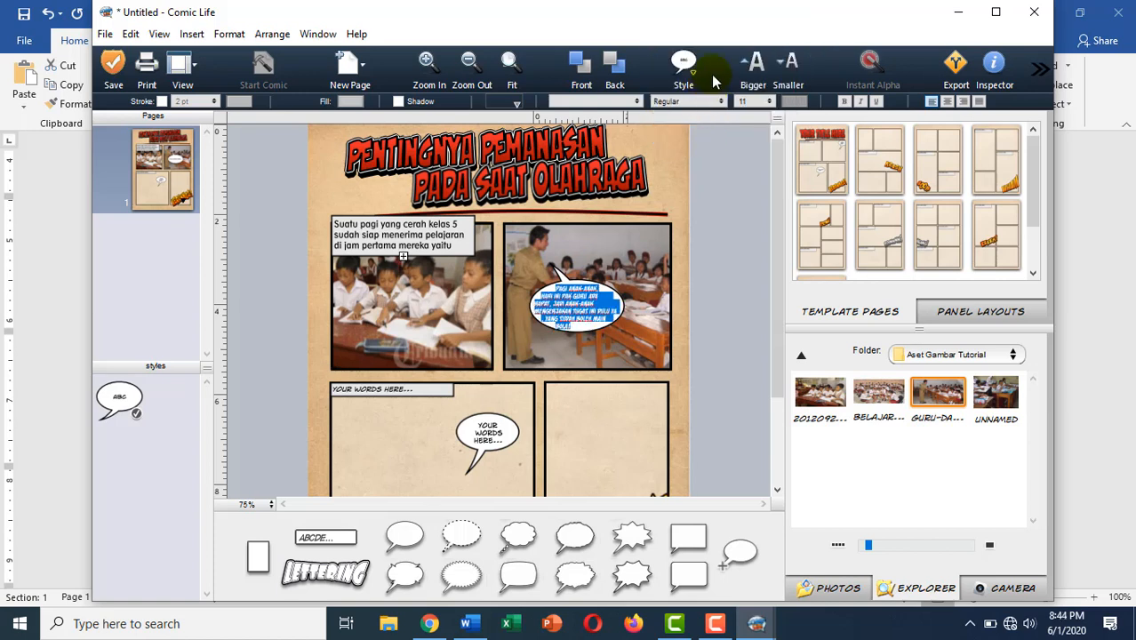
click(715, 101)
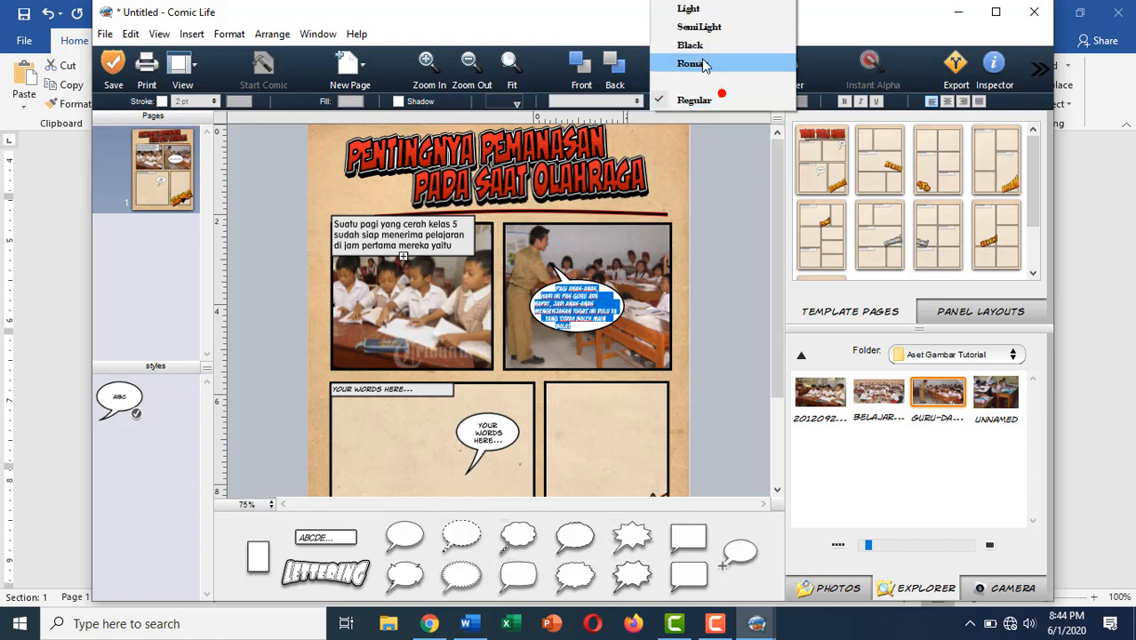
click(701, 10)
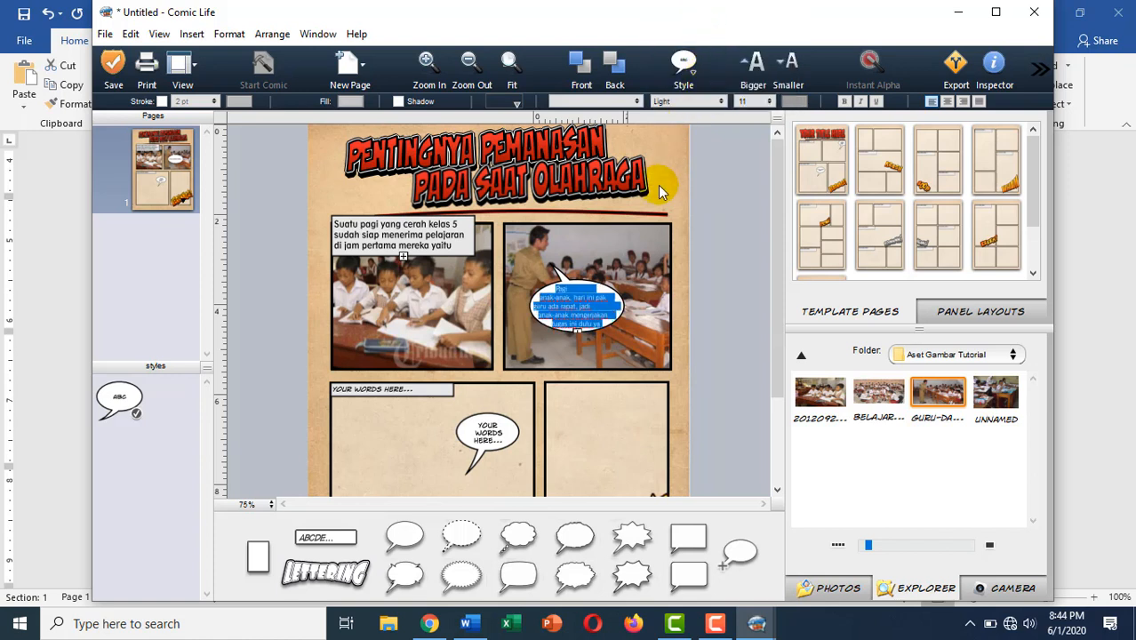
- Set the font style of the whole teacher's dialog in the second panel to Book
click(595, 315)
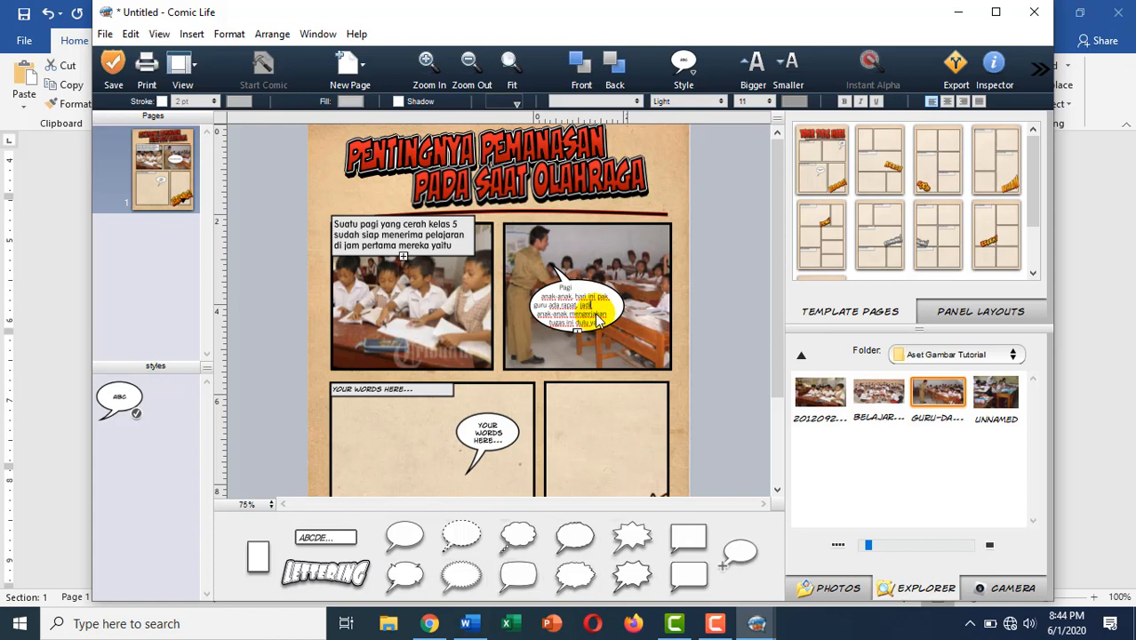
key(ctrl+a)
click(715, 101)
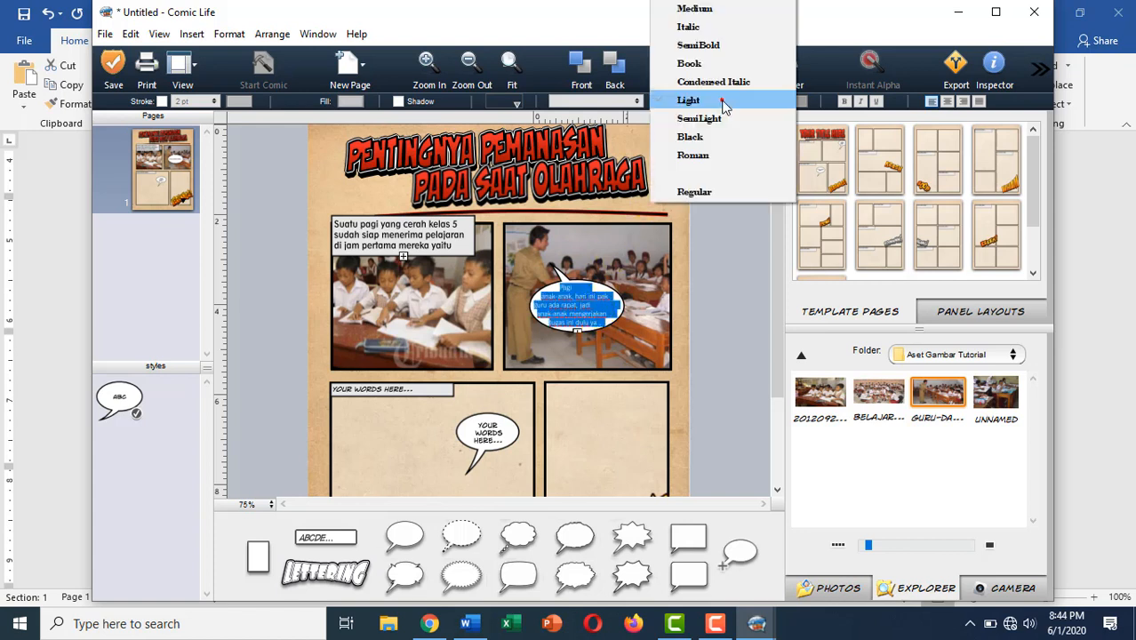
click(694, 63)
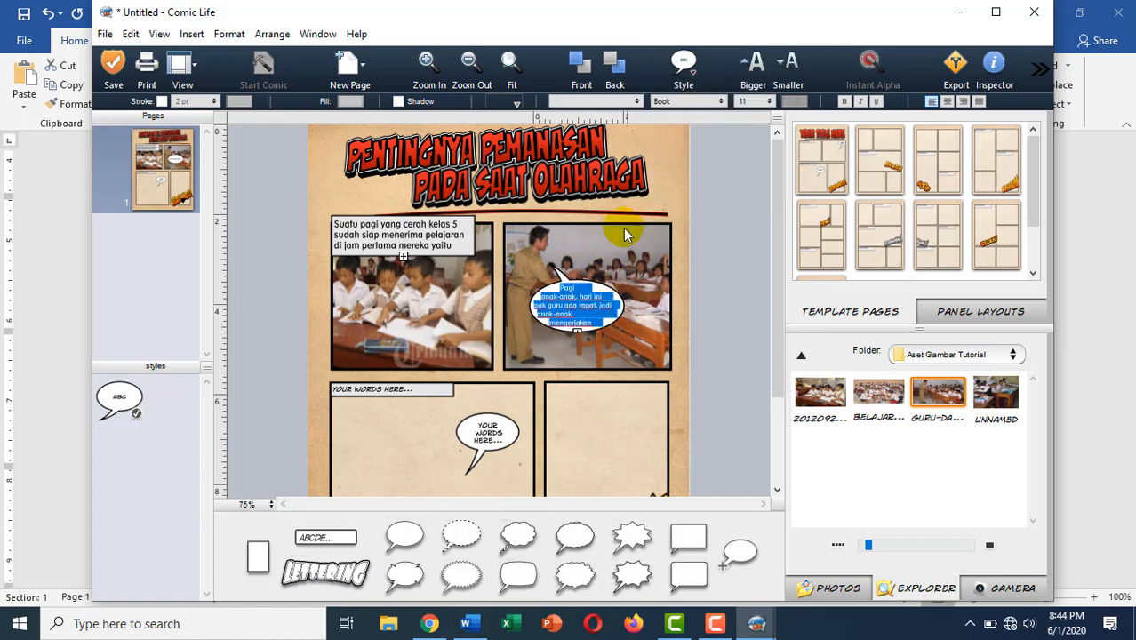
click(613, 317)
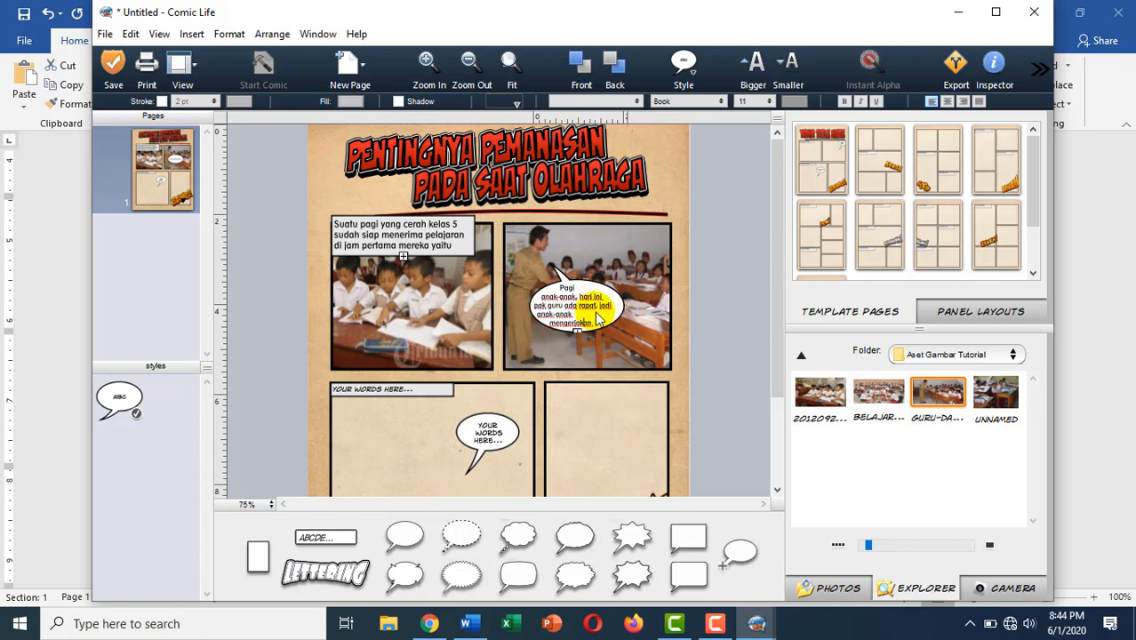
click(717, 320)
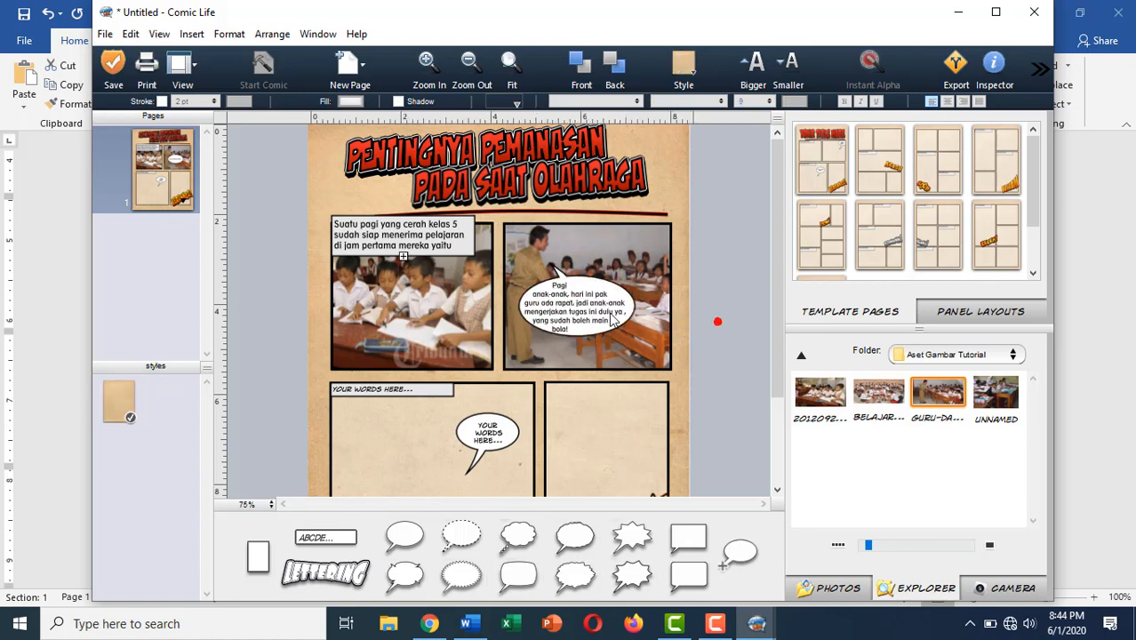
- Reshape the teacher's balloon narrower and taller in the second panel's lower-left corner, with its tail pointing up at him
click(574, 308)
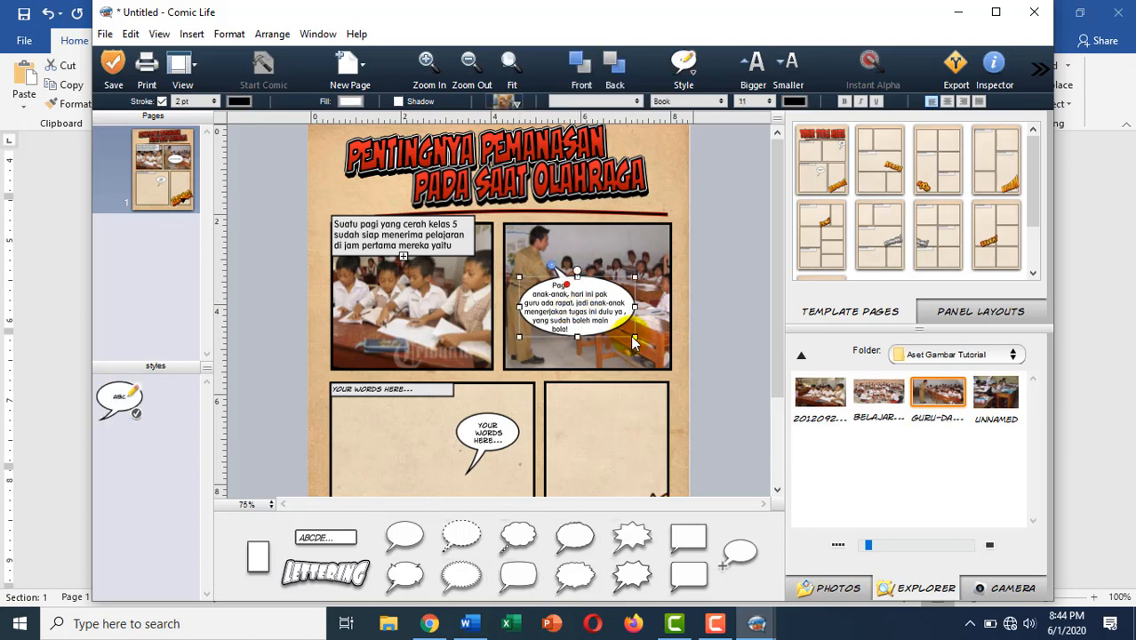
drag(634, 336, 554, 339)
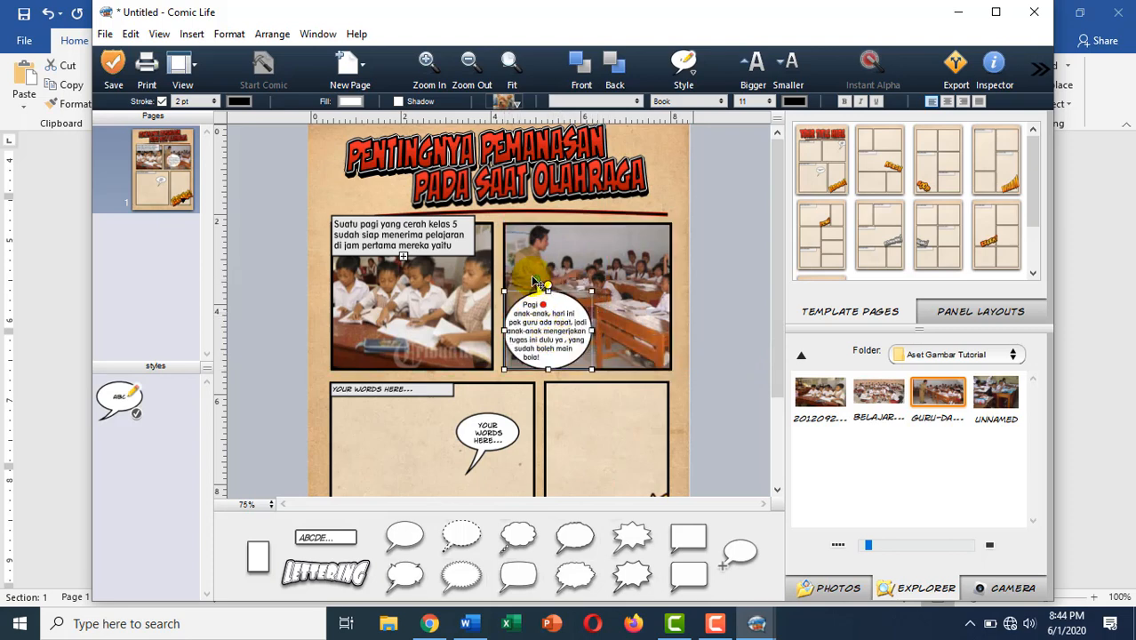
drag(536, 280, 541, 268)
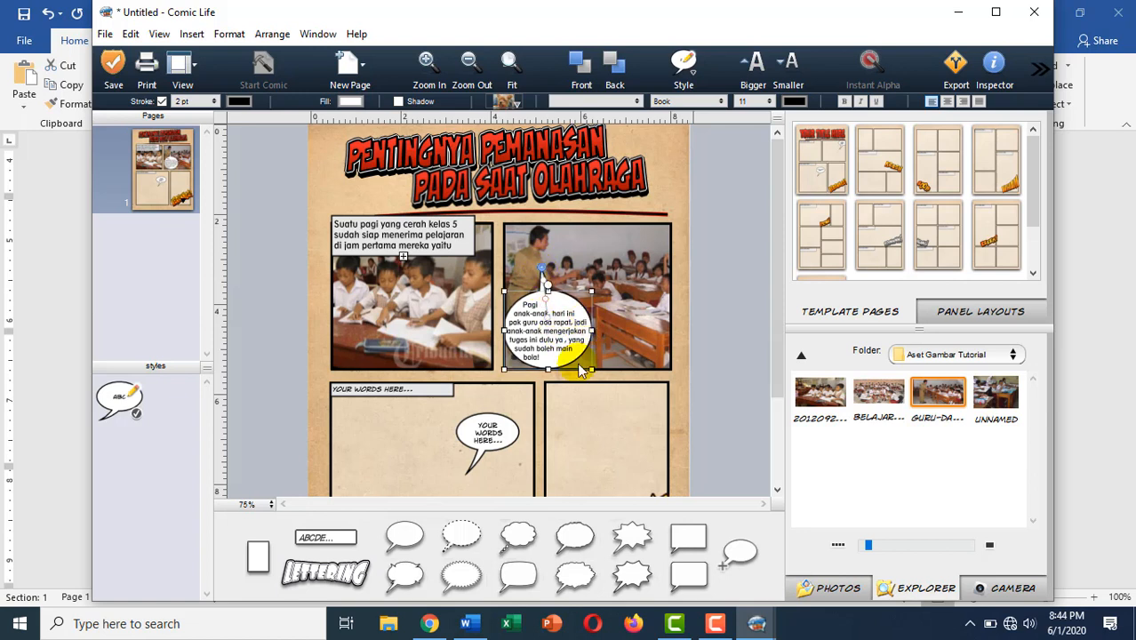
drag(590, 329, 600, 330)
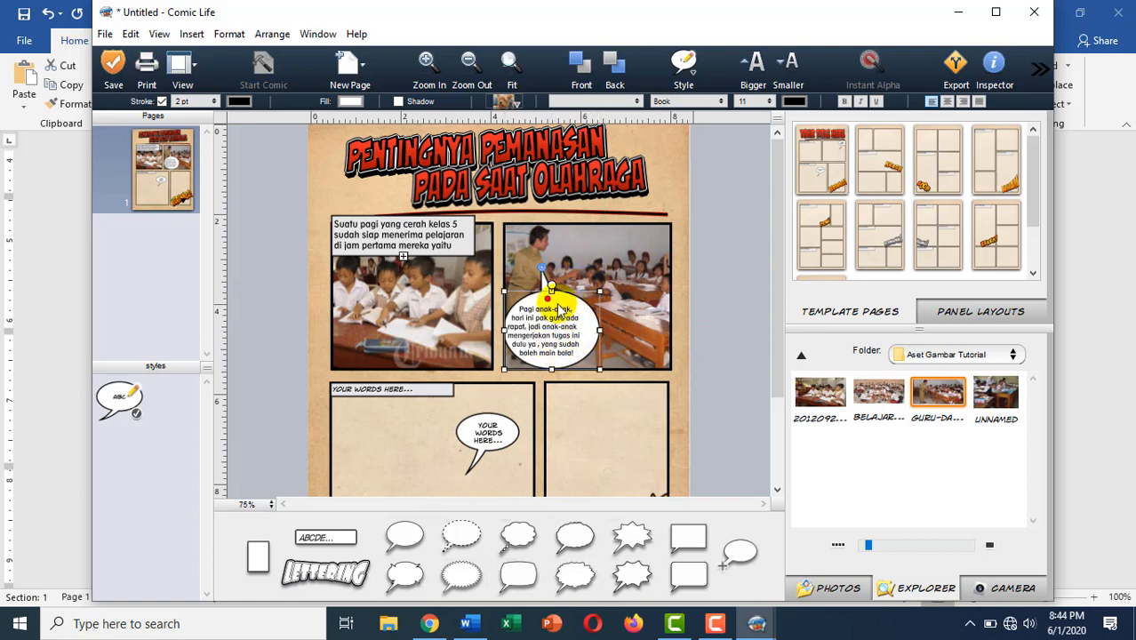
- Check the student's panel 2 reply in the Word storyline table and return to the comic's second panel in Comic Life
click(470, 623)
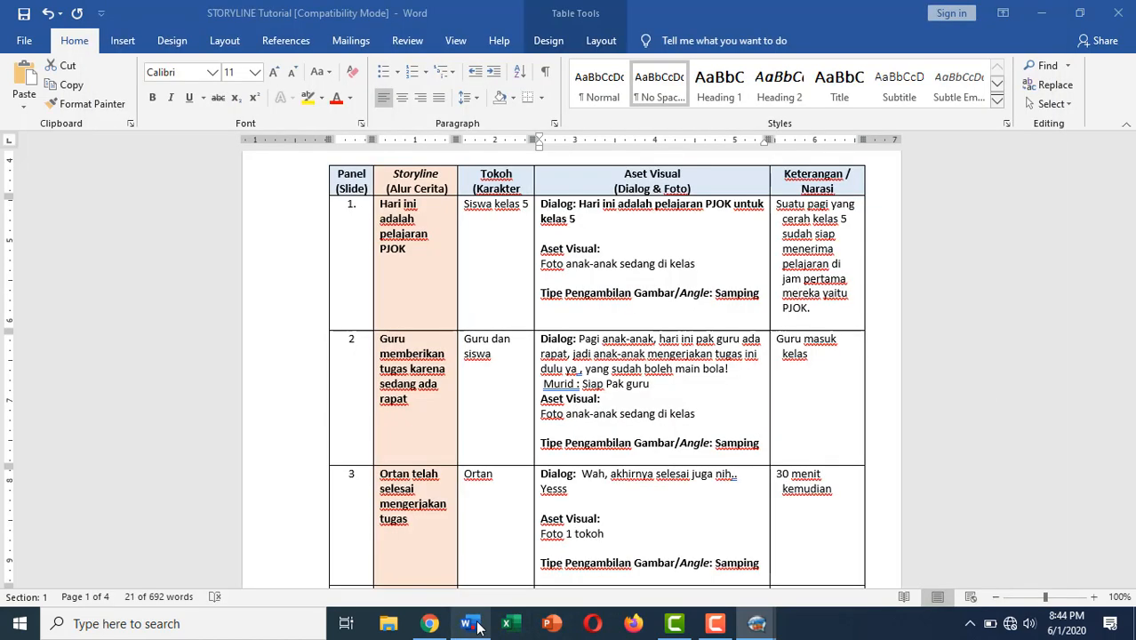
click(574, 384)
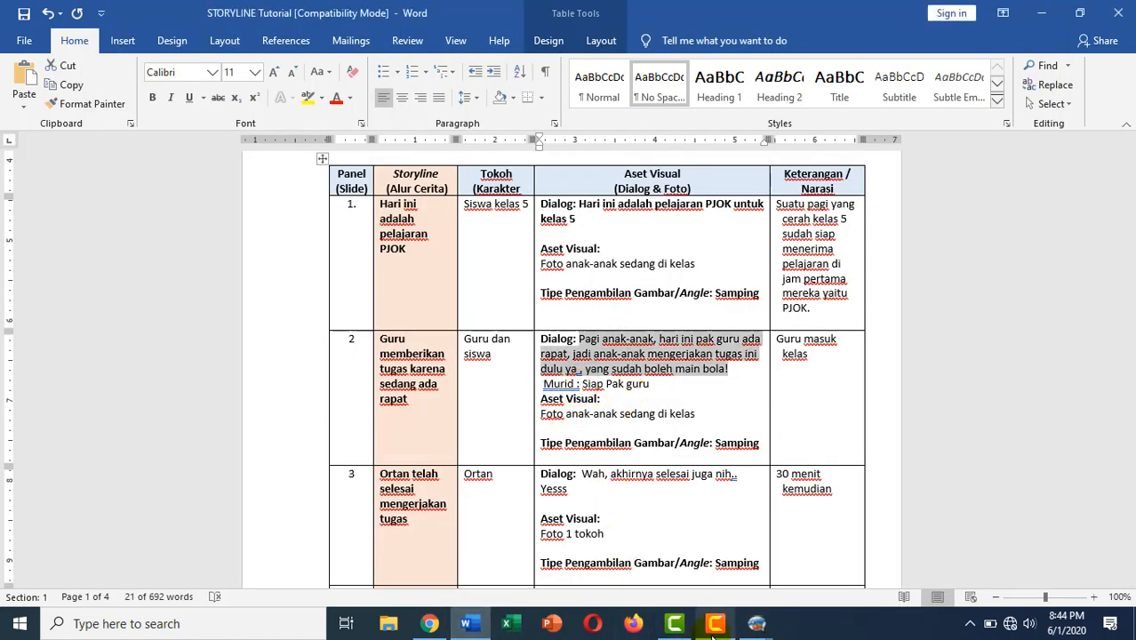
click(752, 623)
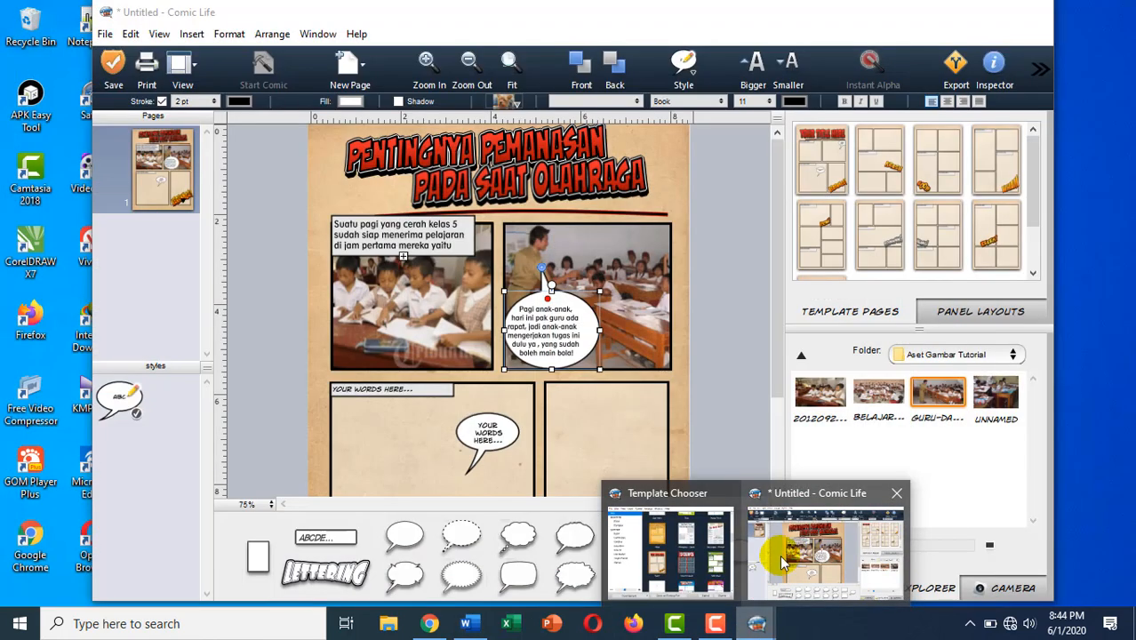
click(773, 544)
click(614, 275)
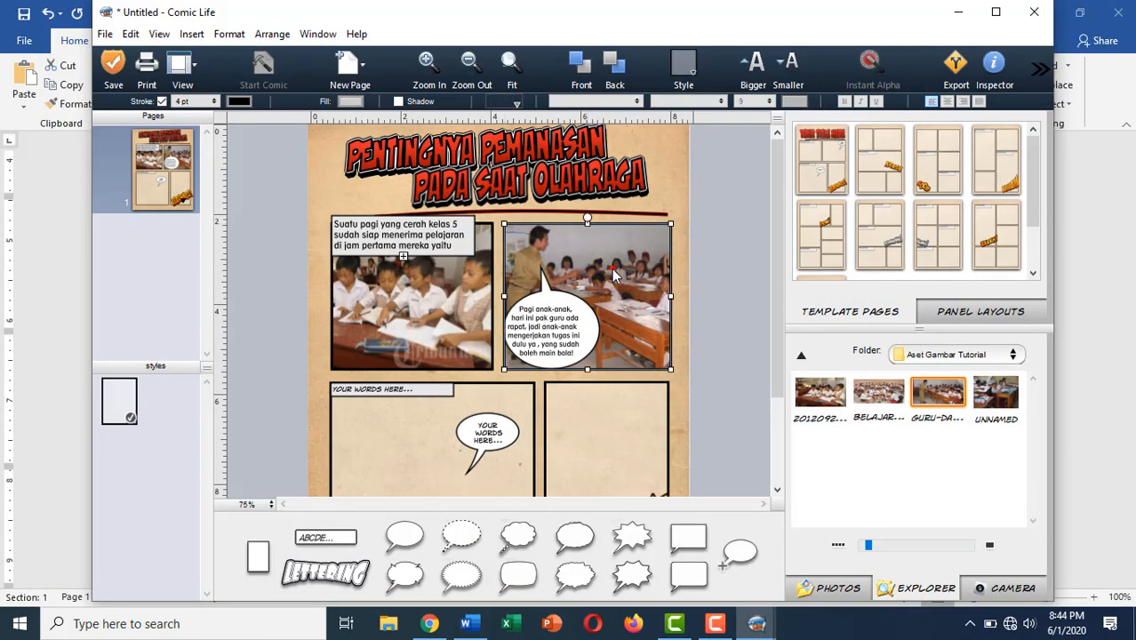
double_click(404, 536)
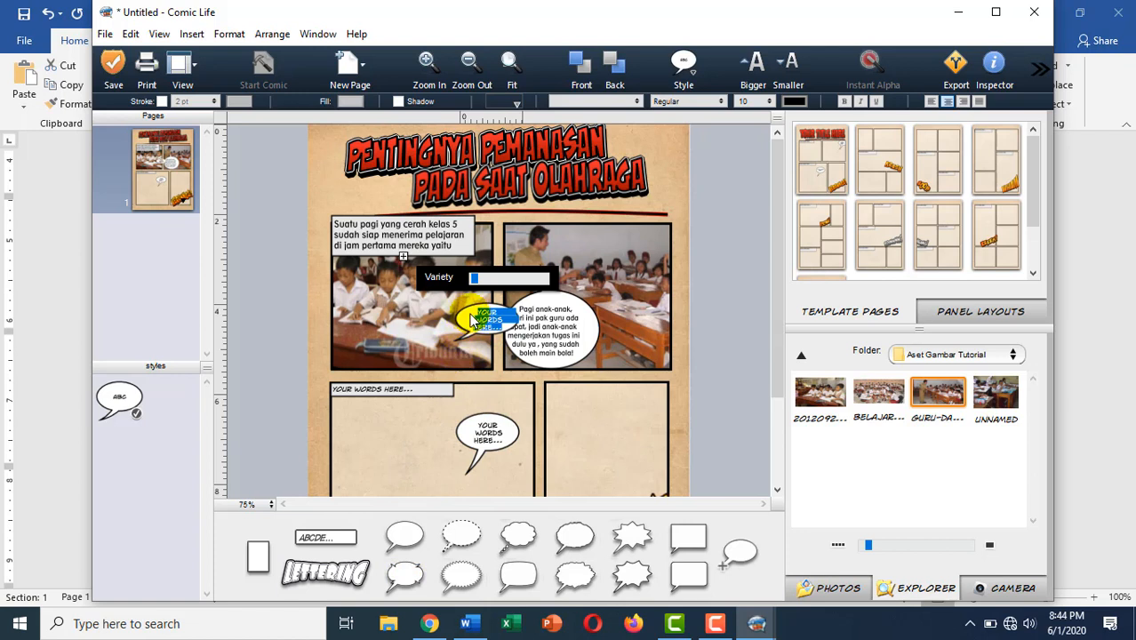
click(734, 392)
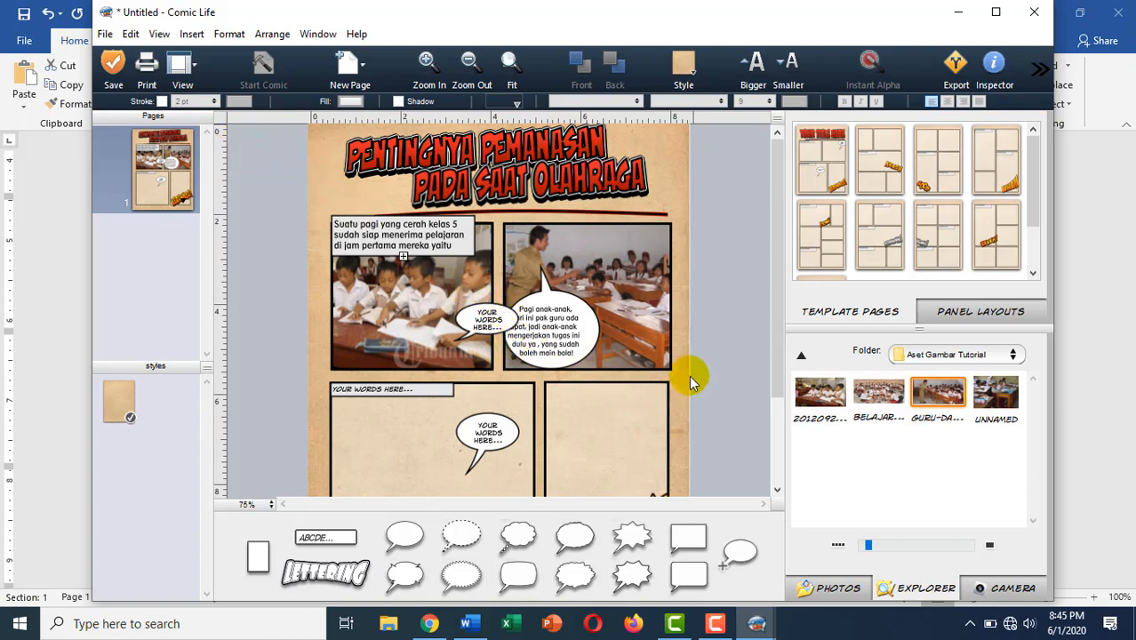
click(487, 320)
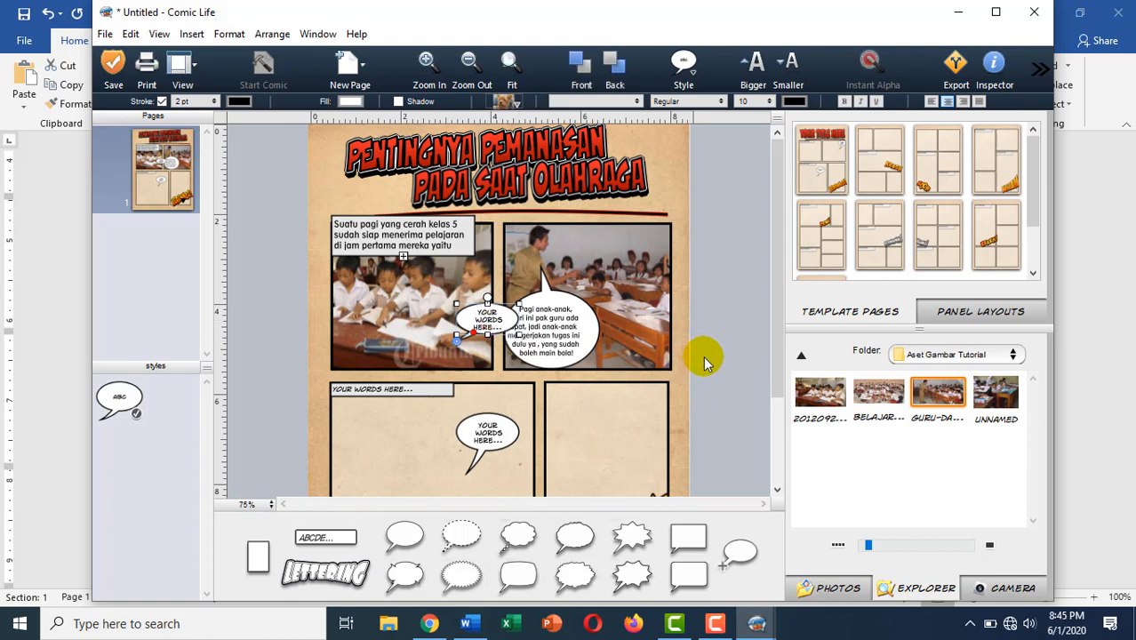
click(477, 328)
click(479, 328)
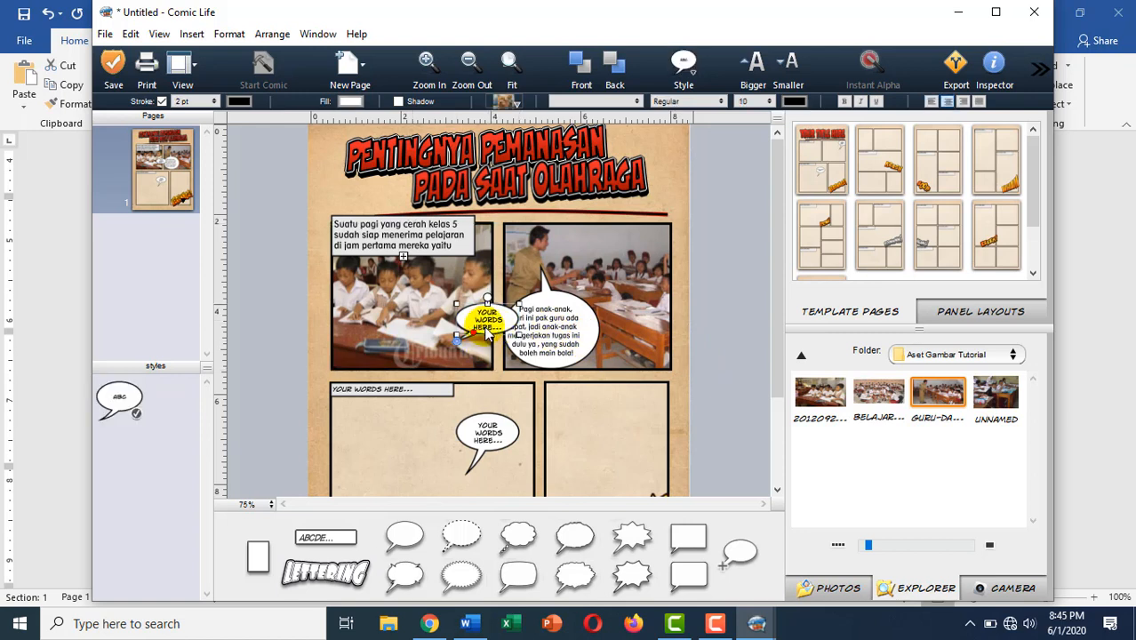
key(Delete)
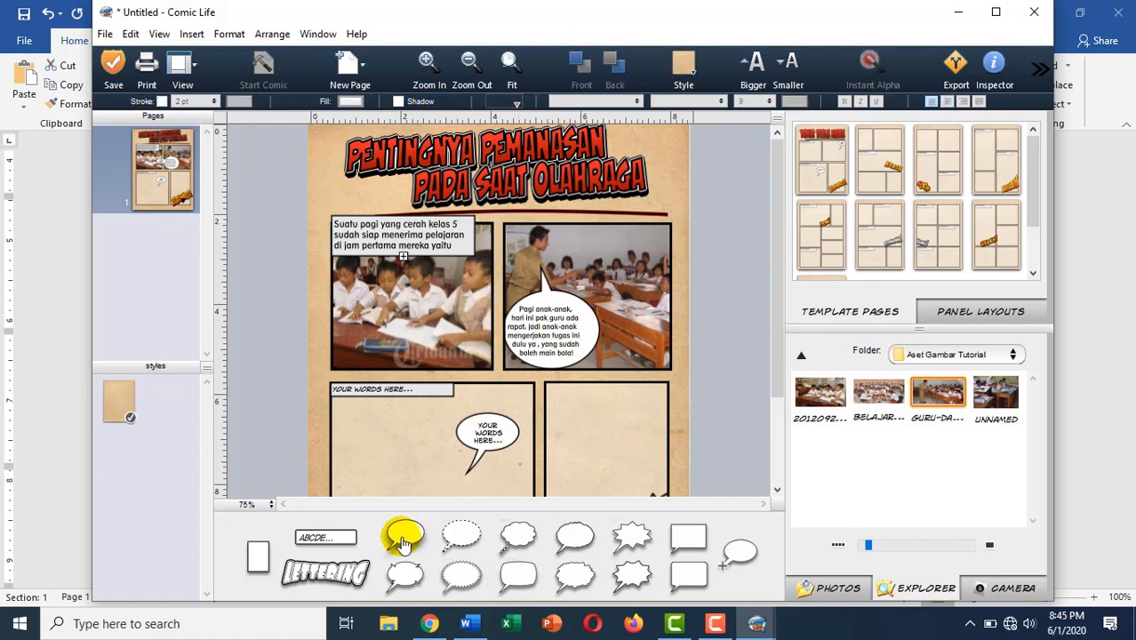
- Add an oval balloon reading "SIAP PAK" in the second panel's upper-right corner, with its tail pointing down at the students
click(403, 538)
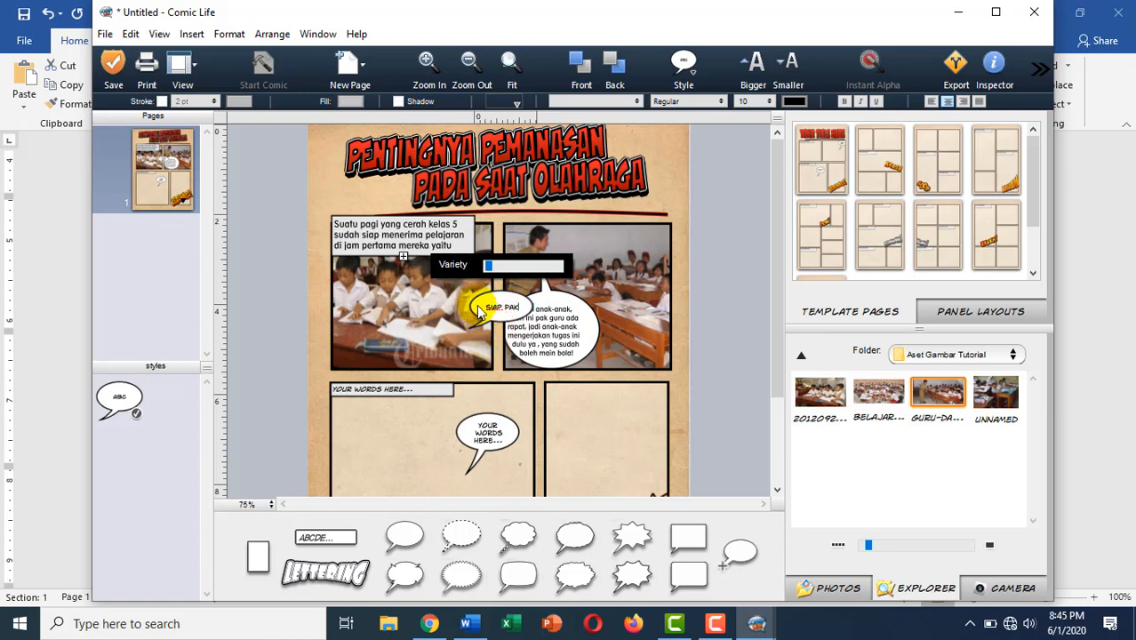
click(739, 360)
click(496, 309)
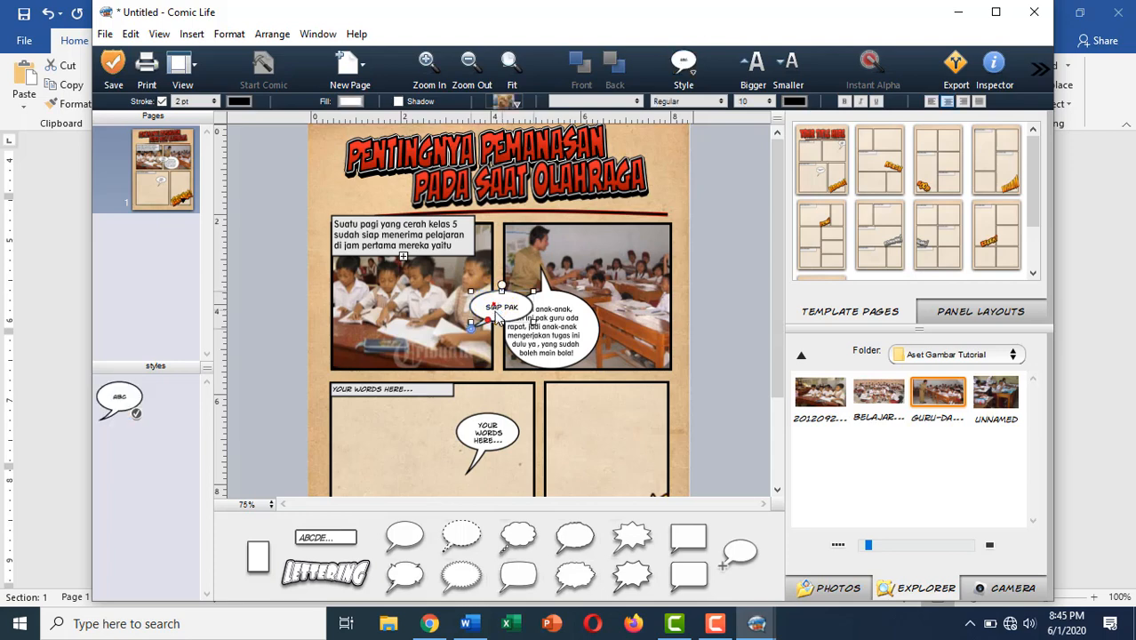
drag(496, 309, 605, 275)
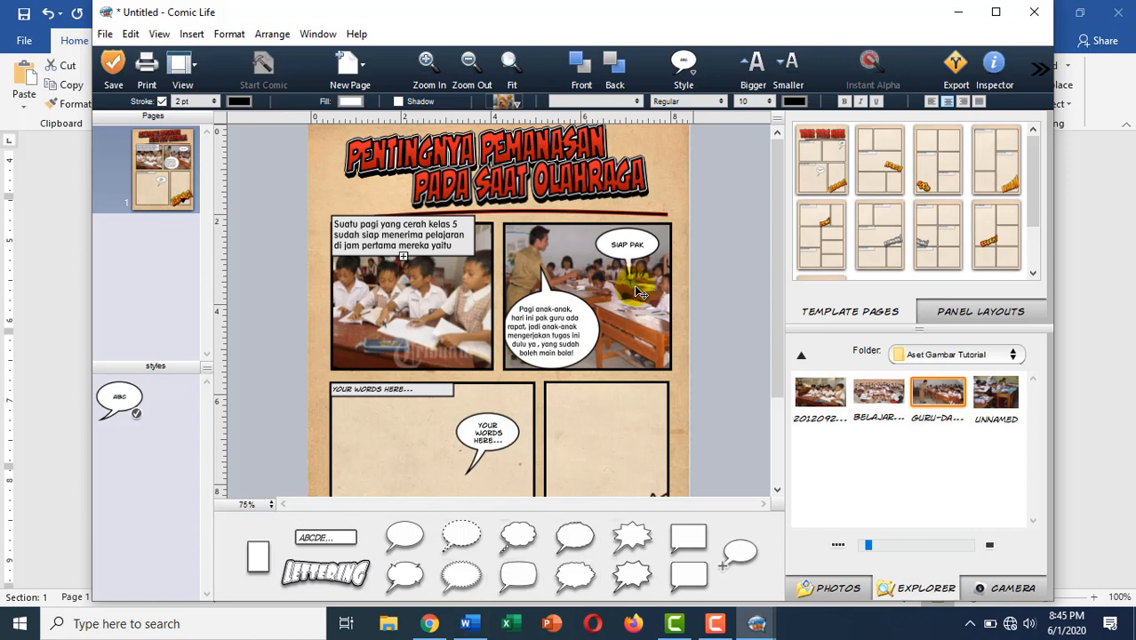
drag(651, 288, 647, 283)
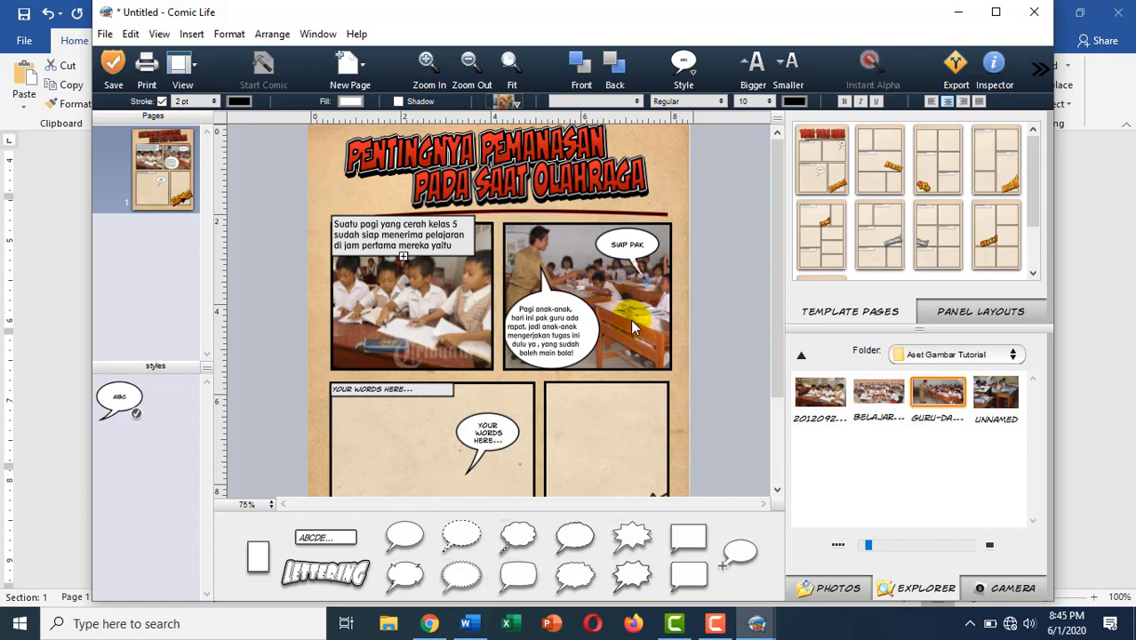
click(725, 361)
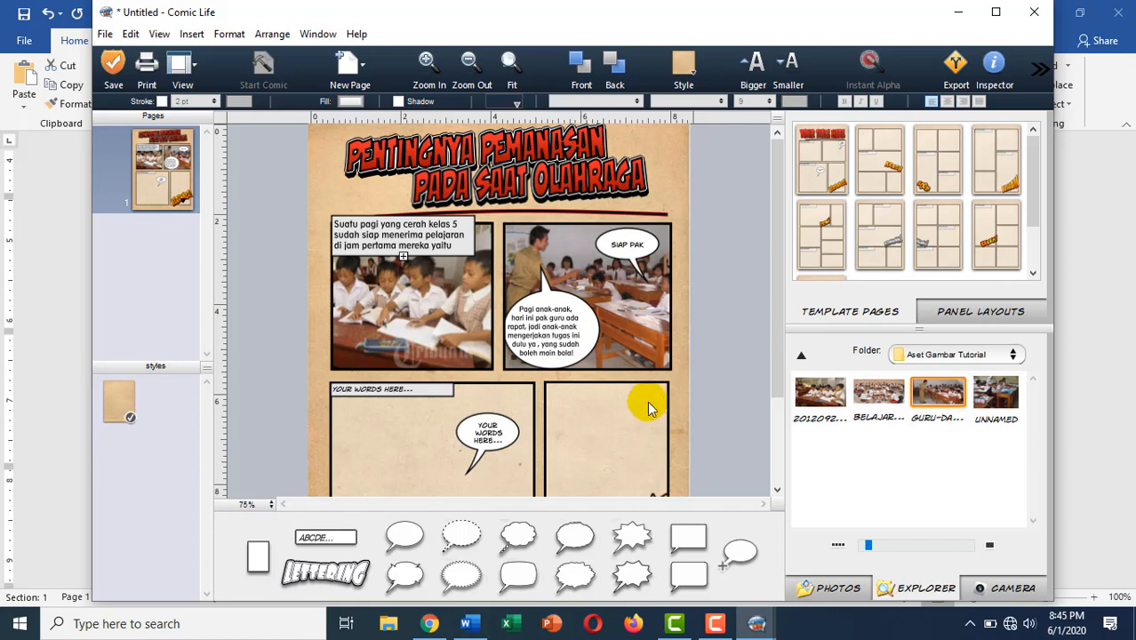
- Copy the panel 3 dialog "Wah, akhirnya selesai juga nih.." from the Word storyline table and return to the comic in Comic Life
click(469, 628)
scroll(497, 445, down, 3)
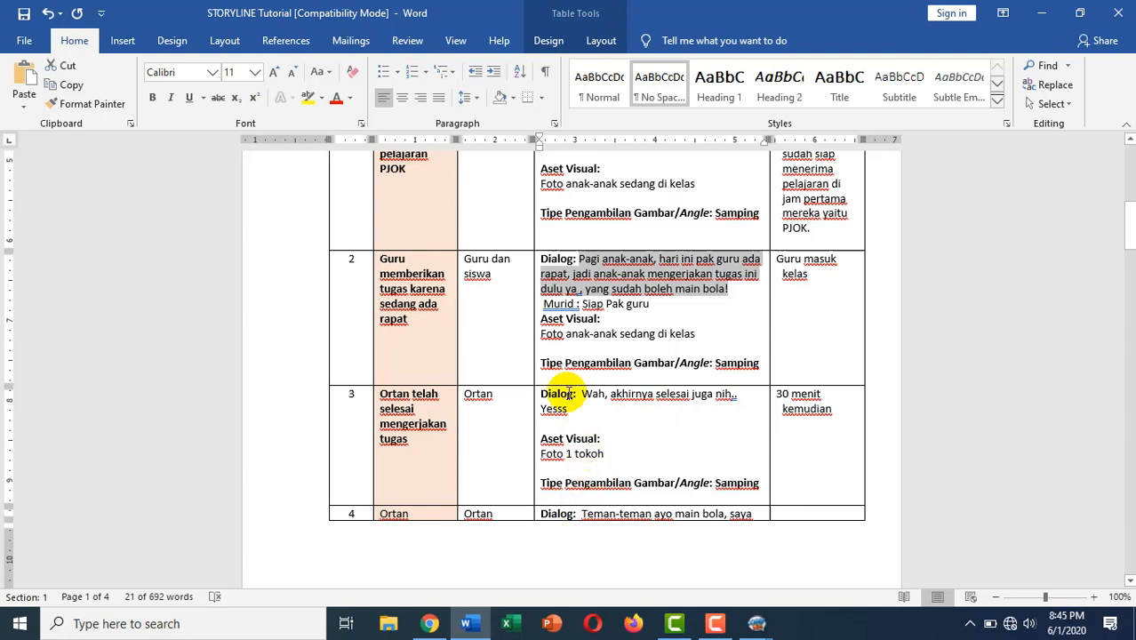
drag(582, 394, 727, 412)
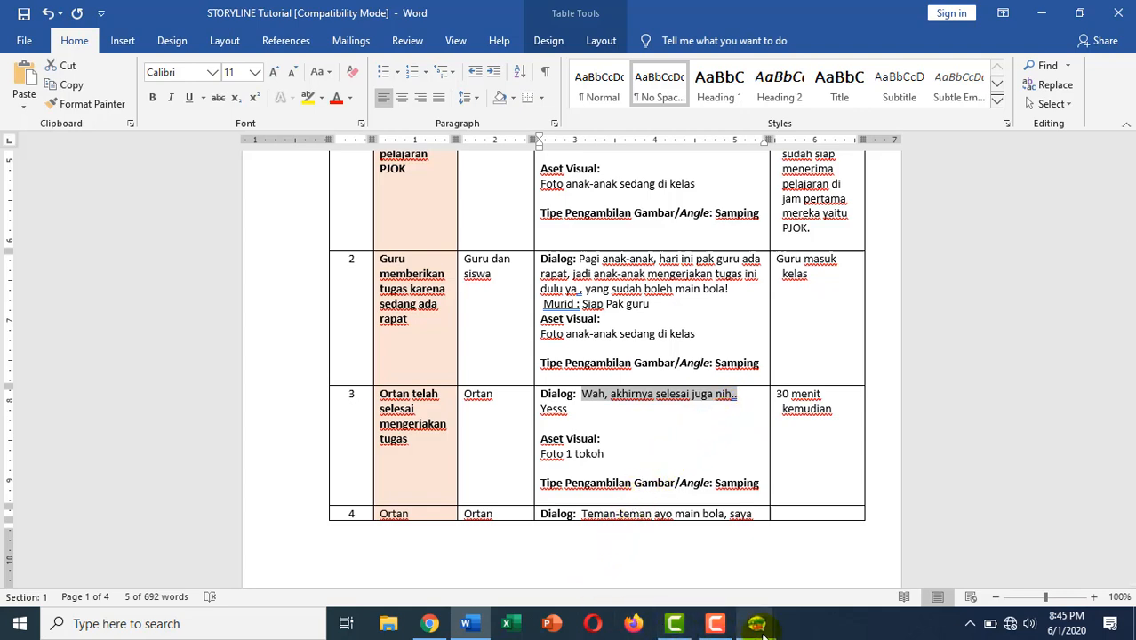
mouse_move(756, 623)
click(776, 557)
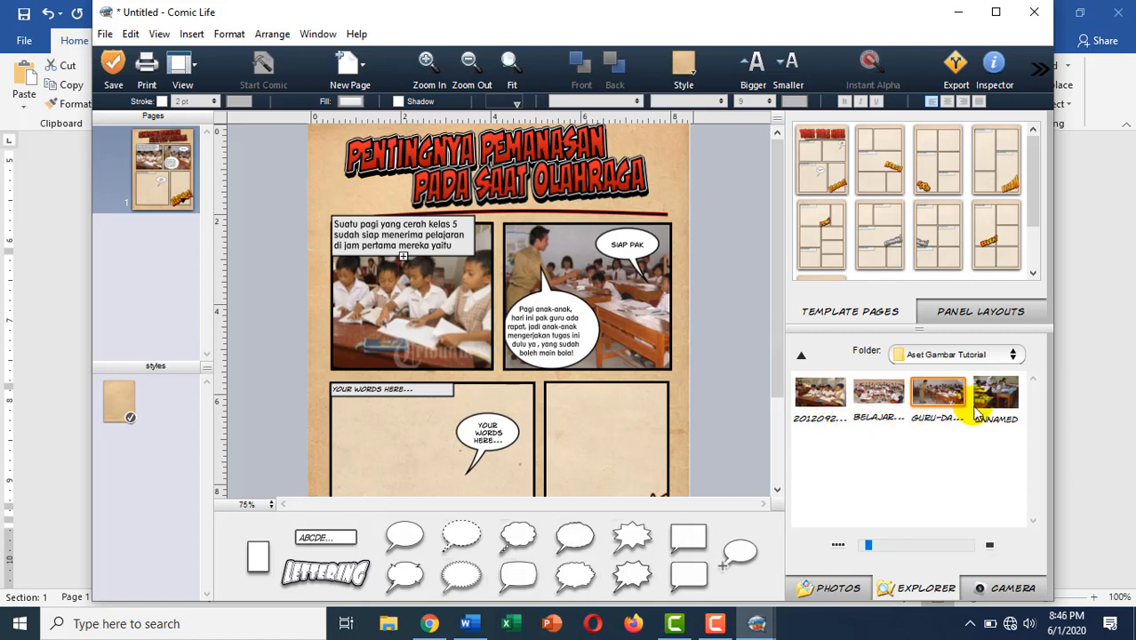
- Place the "unnamed" photo in the large third panel and delete that panel's caption box
drag(991, 402, 406, 440)
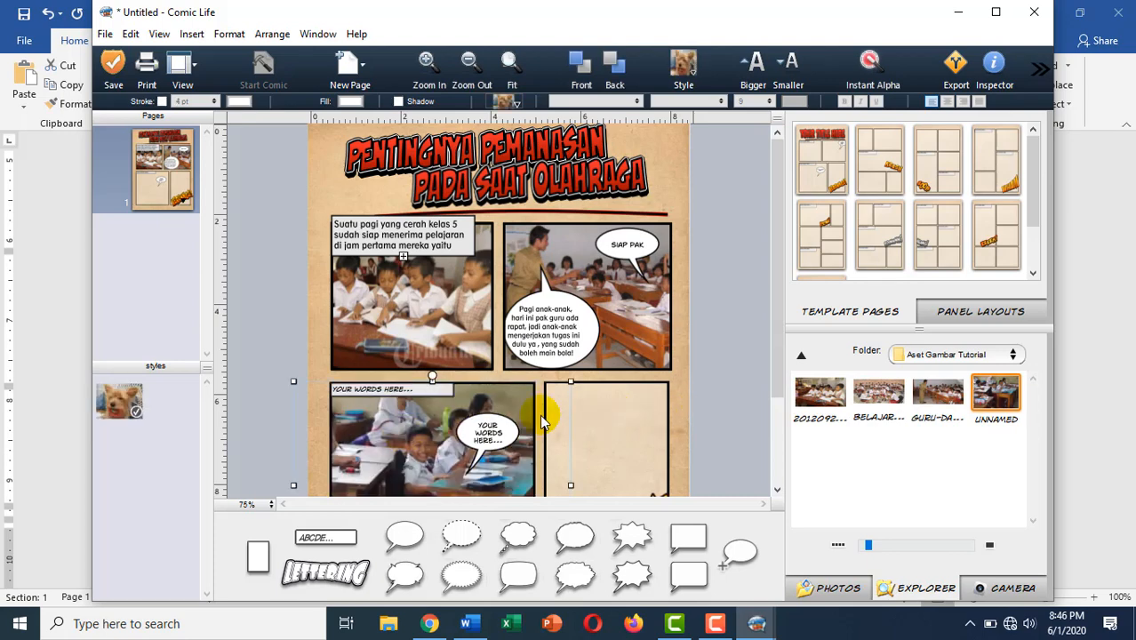
scroll(462, 428, down, 3)
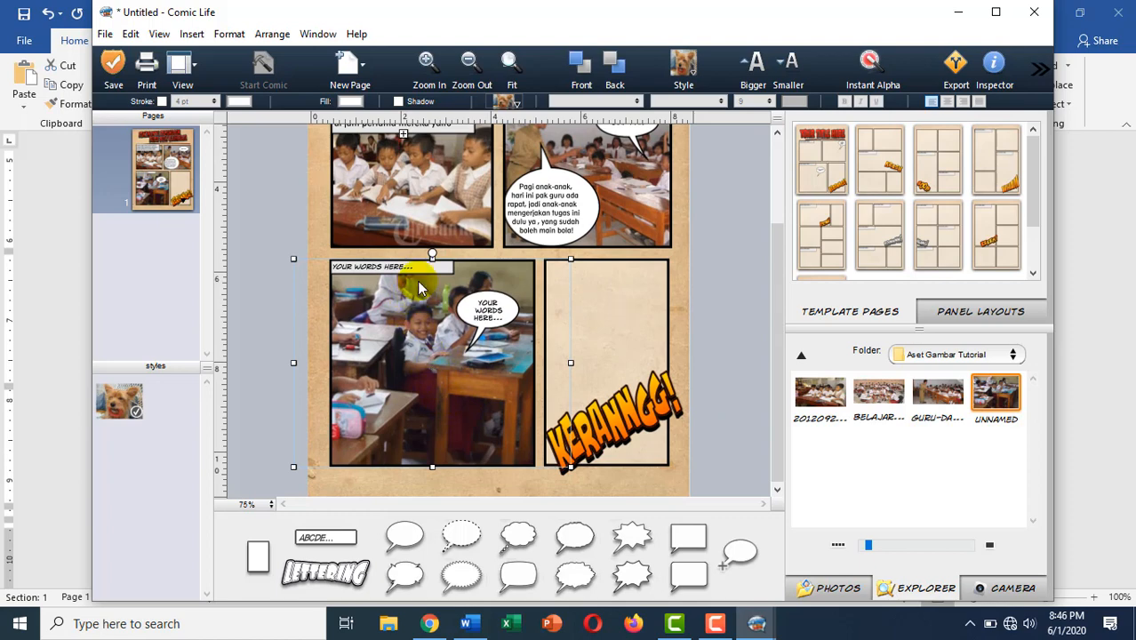
click(391, 266)
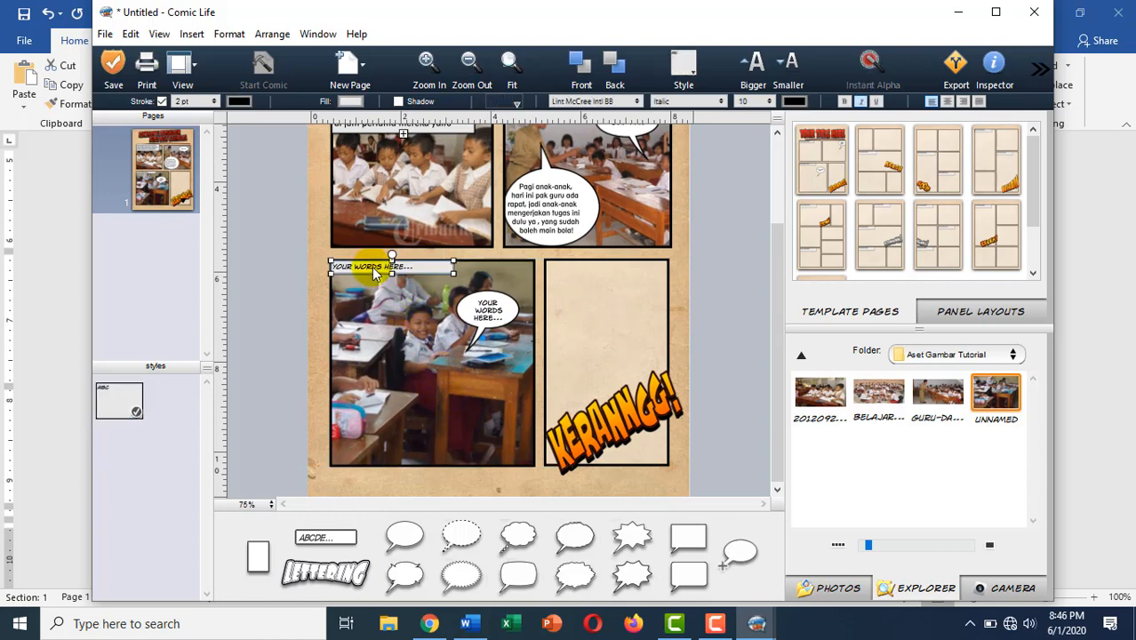
key(Delete)
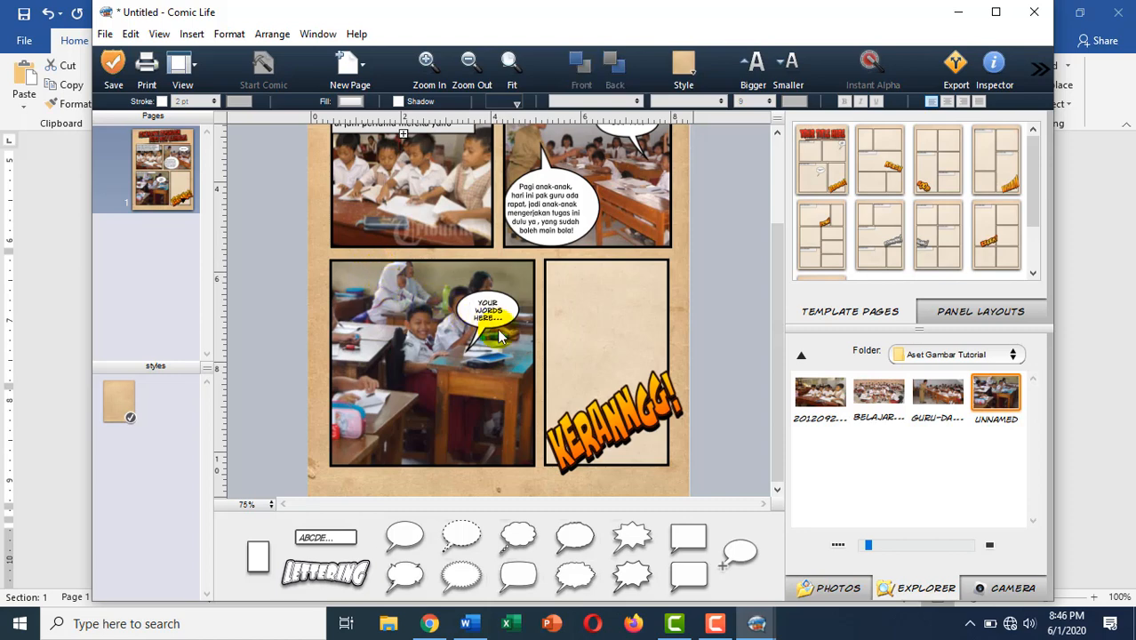
- Replace the third panel's balloon text with the copied "Wah, akhirnya selesai juga nih.." and set its font style to Black
click(486, 322)
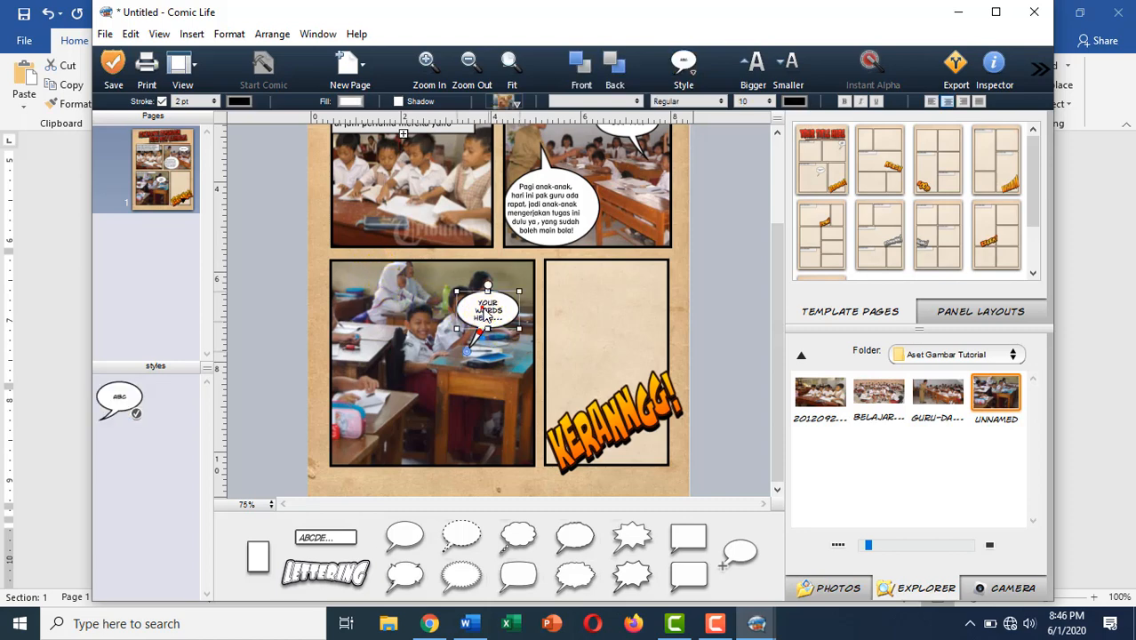
double_click(485, 318)
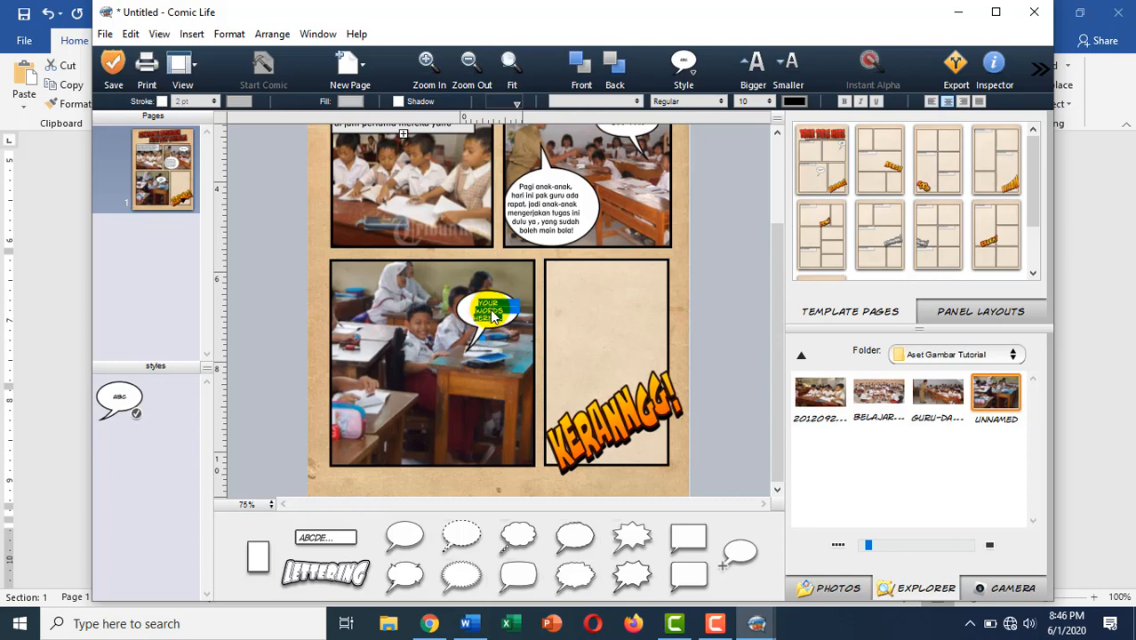
text(WAH, AKHIRNYA SELESAI JUGA AH...)
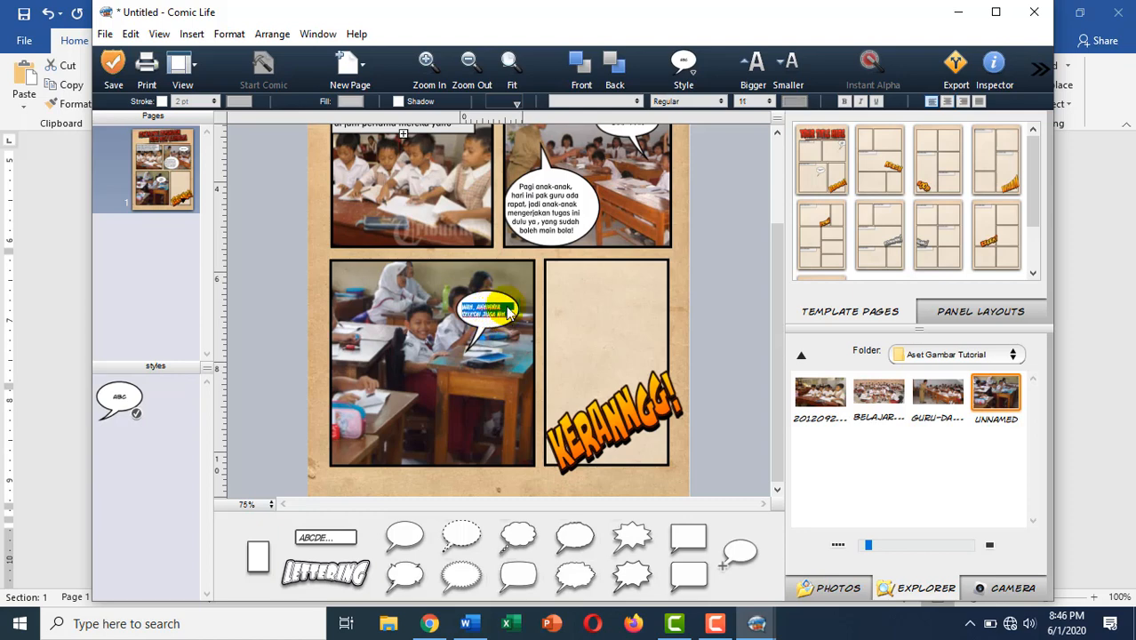
click(716, 103)
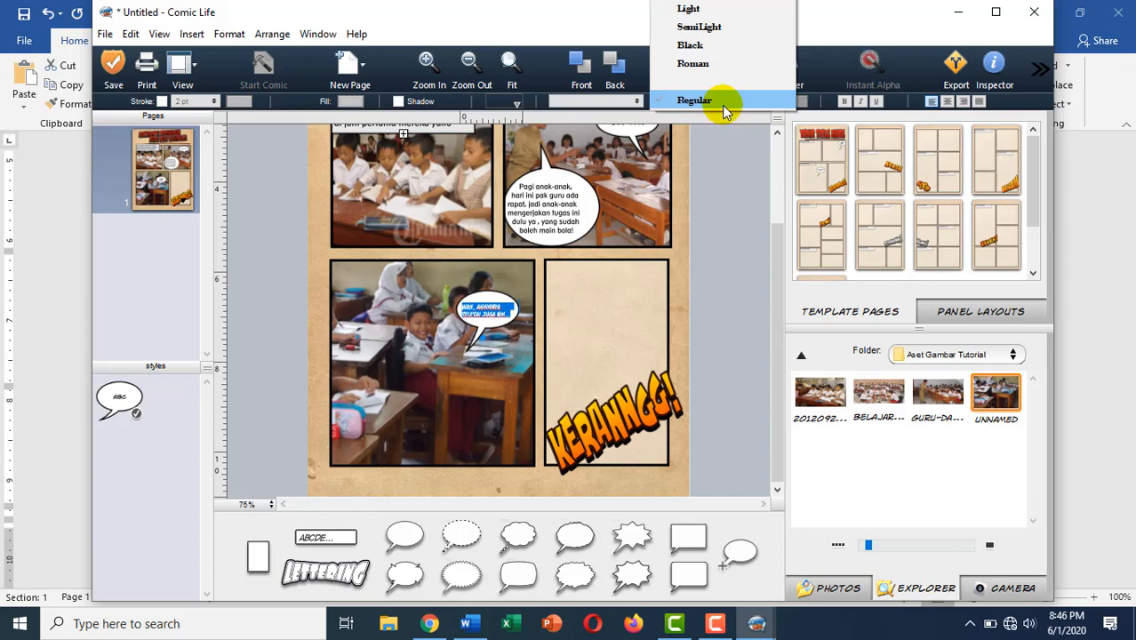
click(711, 44)
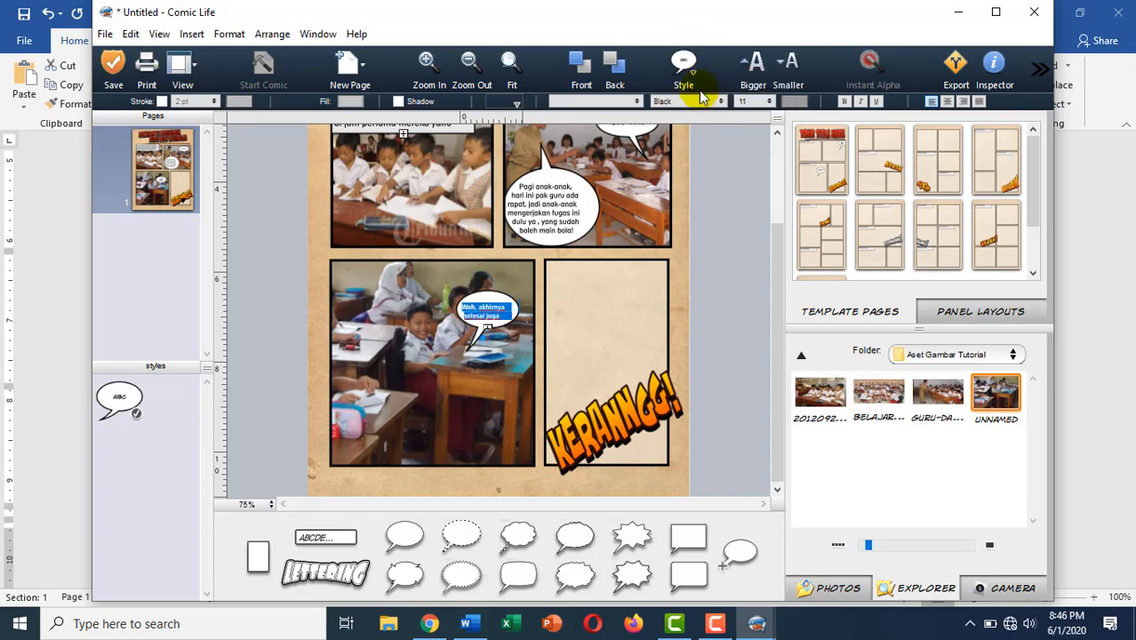
click(486, 299)
click(725, 361)
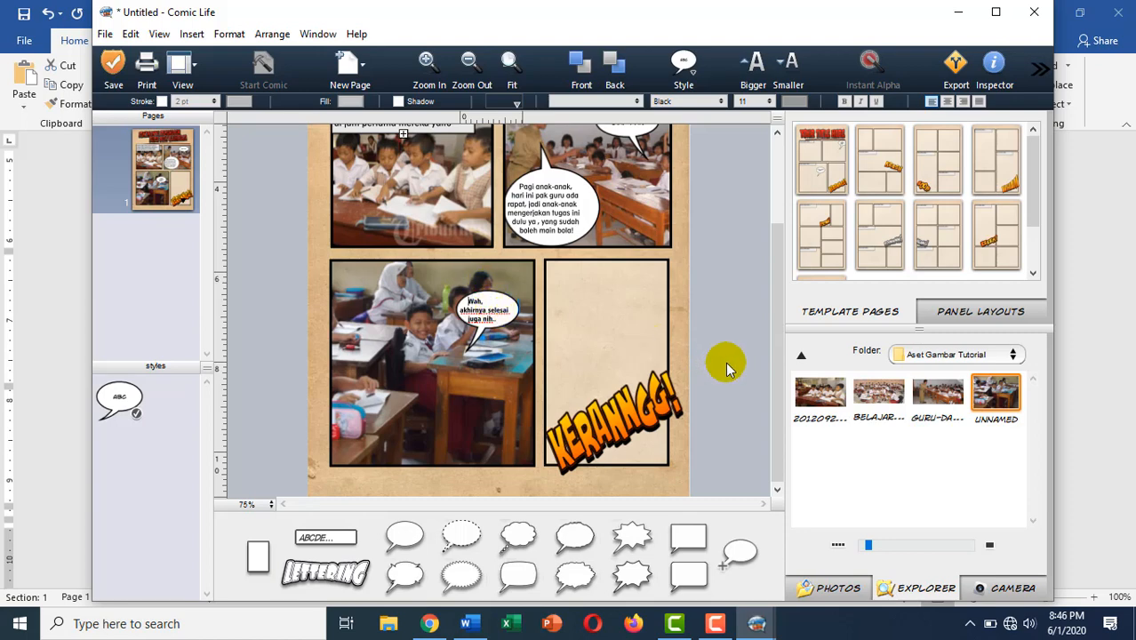
- Move the third panel's balloon up beside the smiling boy's head, enlarge it, and set its text size to 14
click(506, 329)
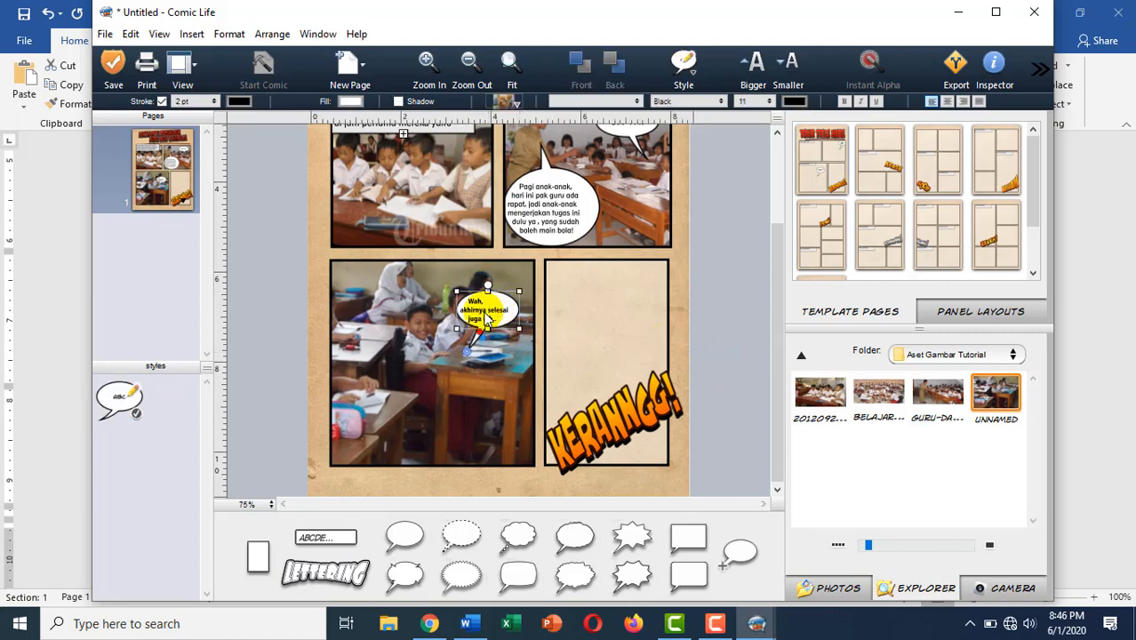
drag(474, 319, 436, 322)
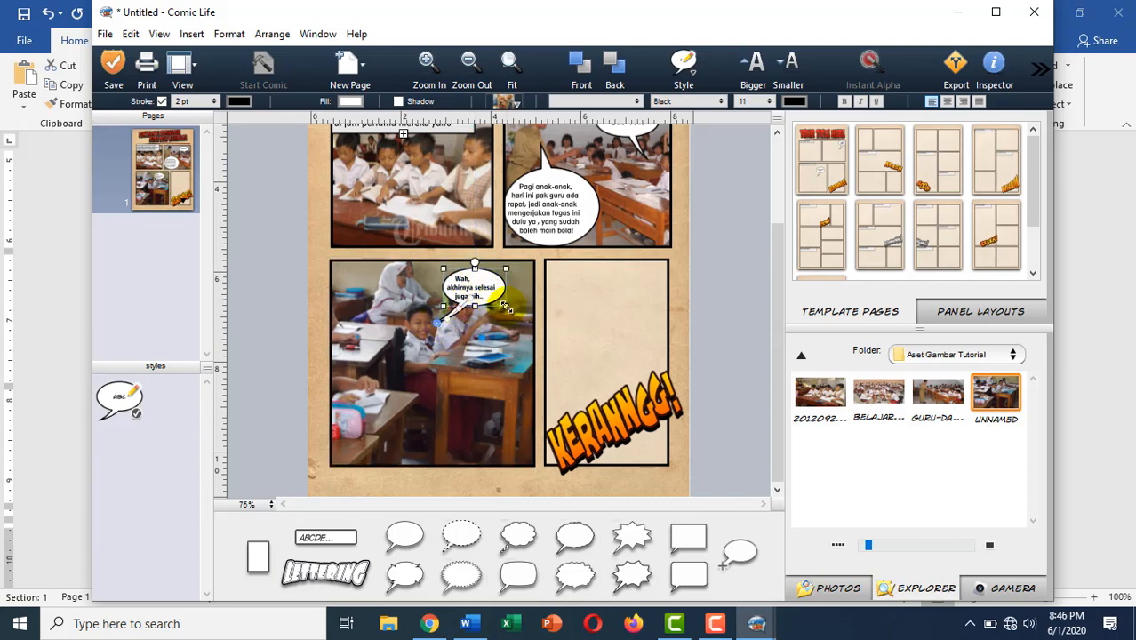
drag(506, 307, 531, 316)
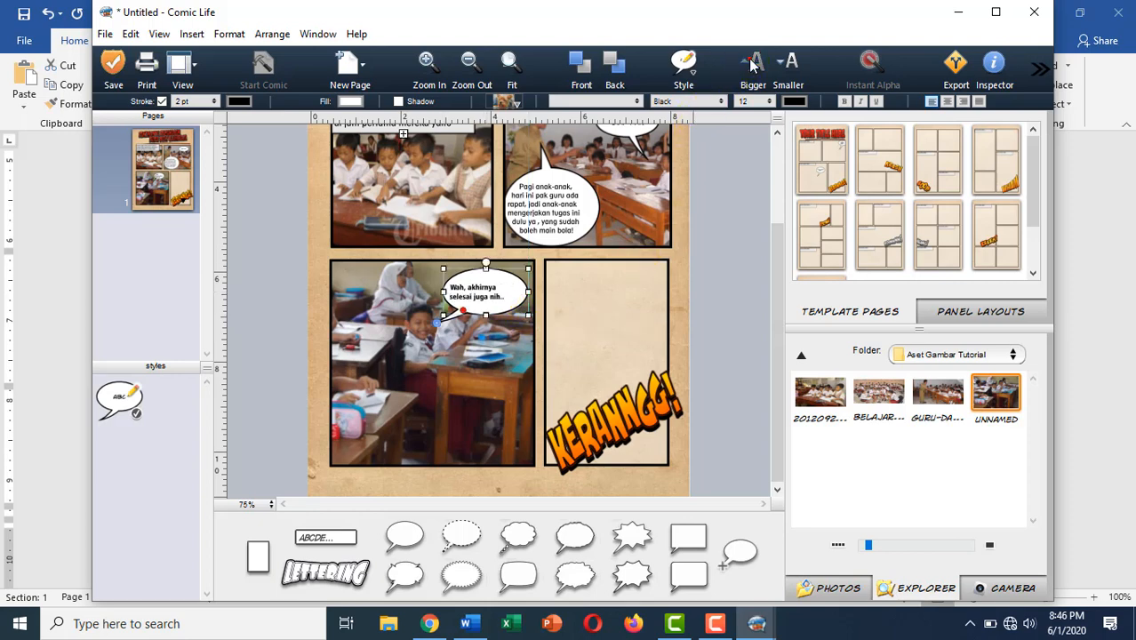
click(752, 64)
click(752, 64)
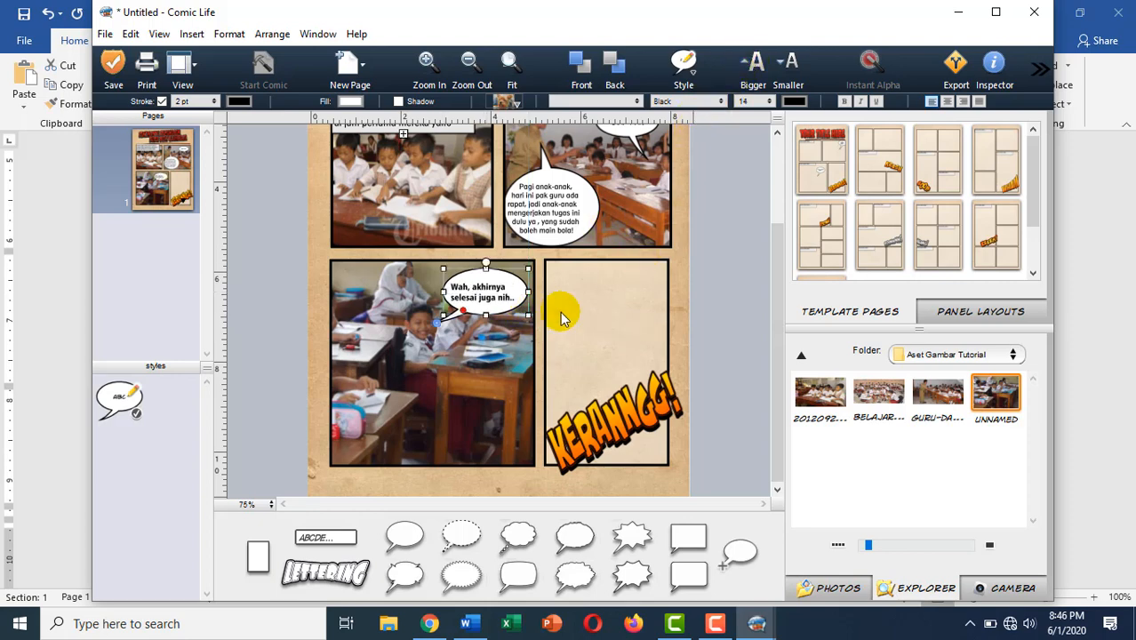
click(457, 377)
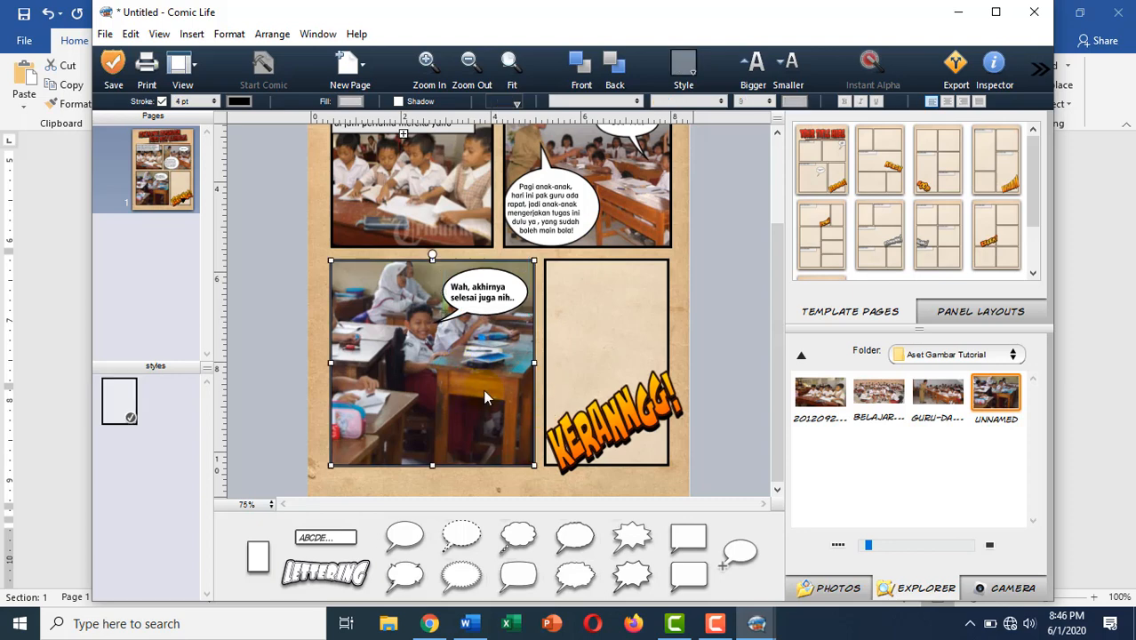
- Copy the panel 3 narration "30 menit kemudian" from the Word storyline table and return to the comic in Comic Life
click(466, 623)
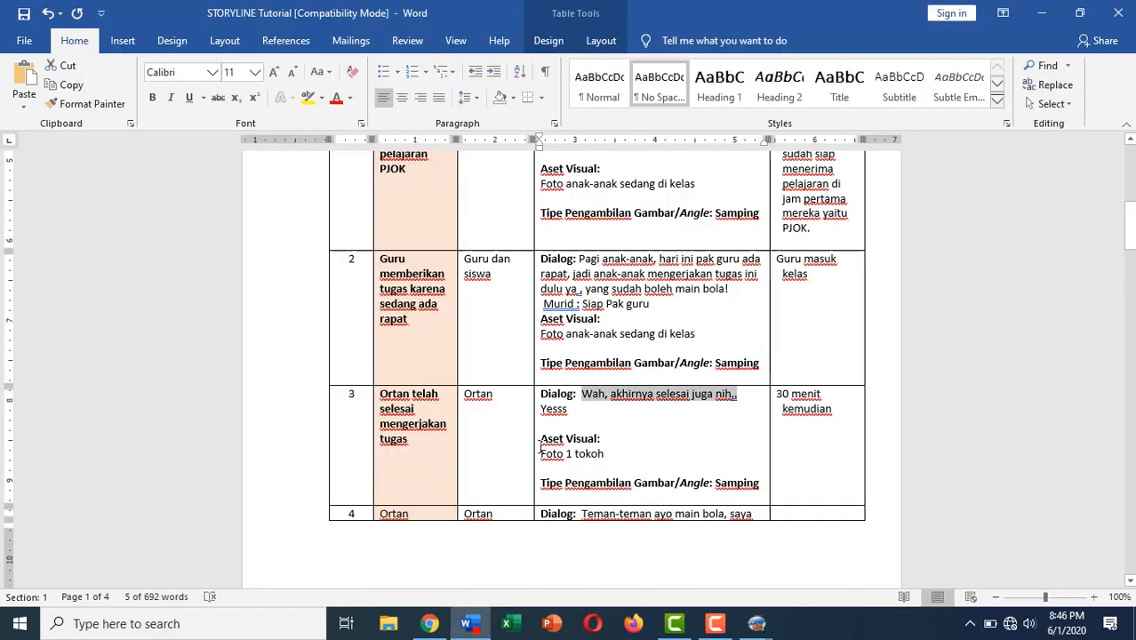
scroll(787, 382, down, 1)
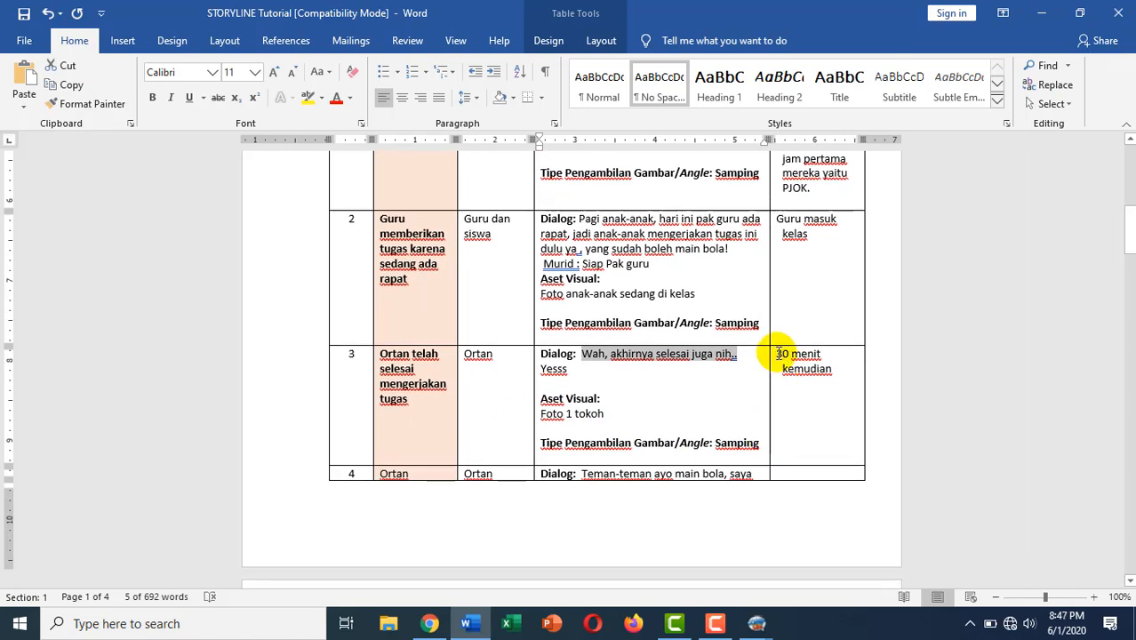
drag(778, 354, 831, 369)
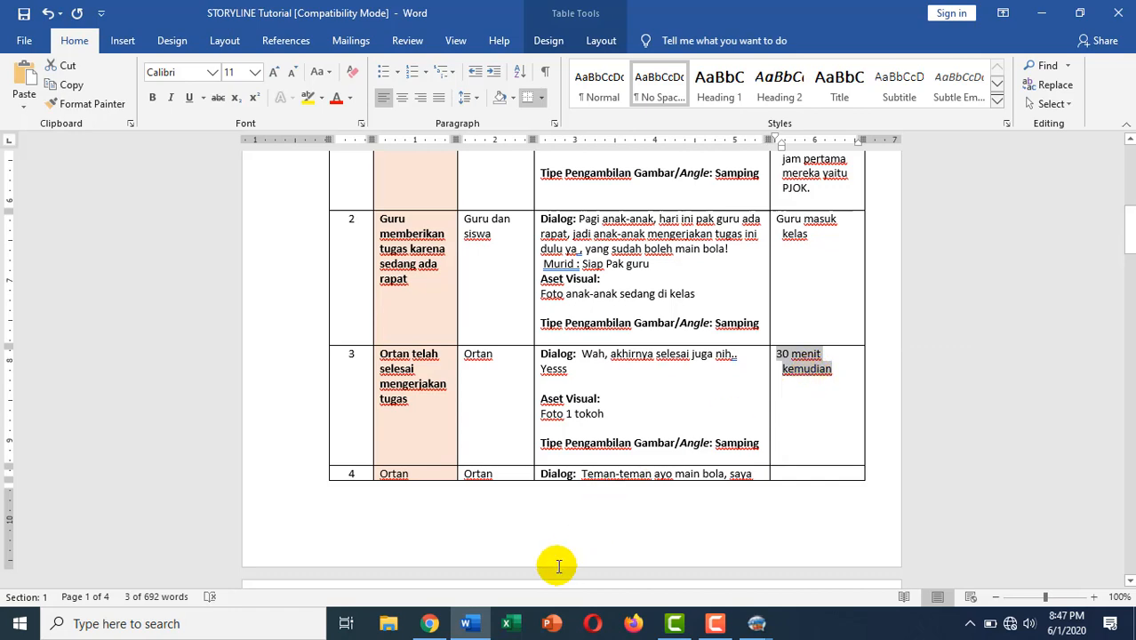
click(756, 623)
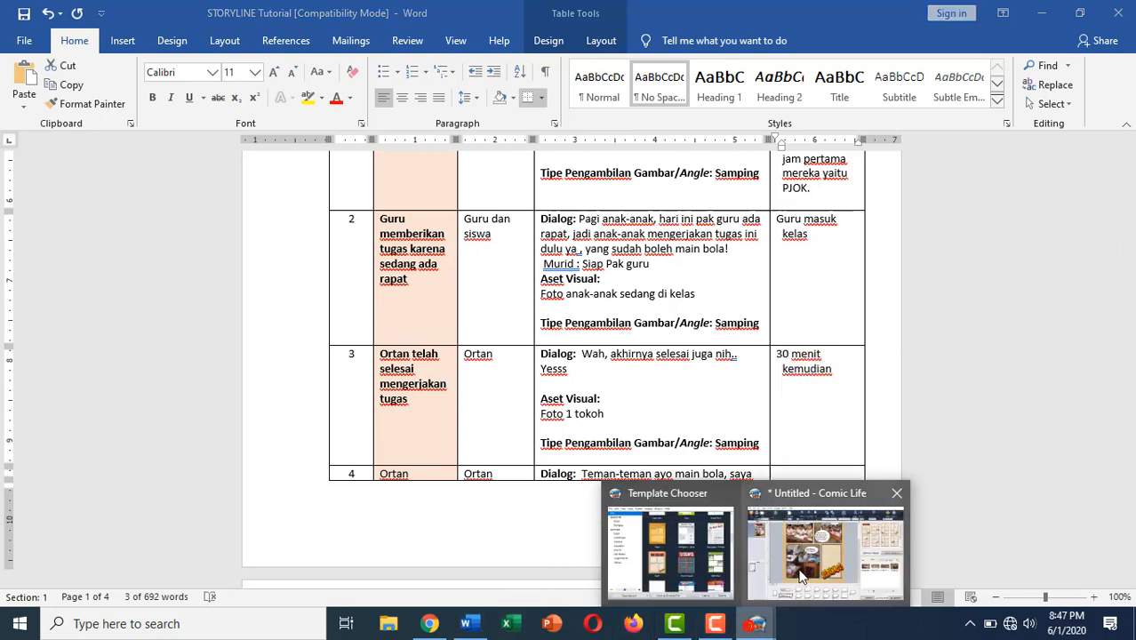
click(803, 576)
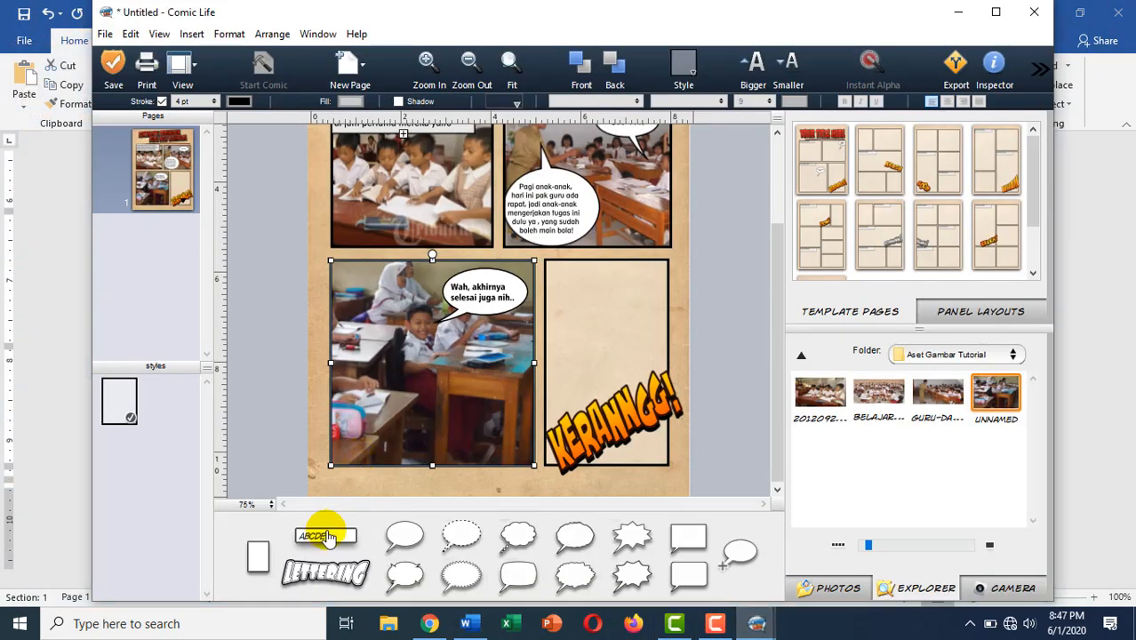
- Add a caption box to the third panel reading "30 MENIT KEMUDIAN" and enlarge its text to size 13
click(324, 542)
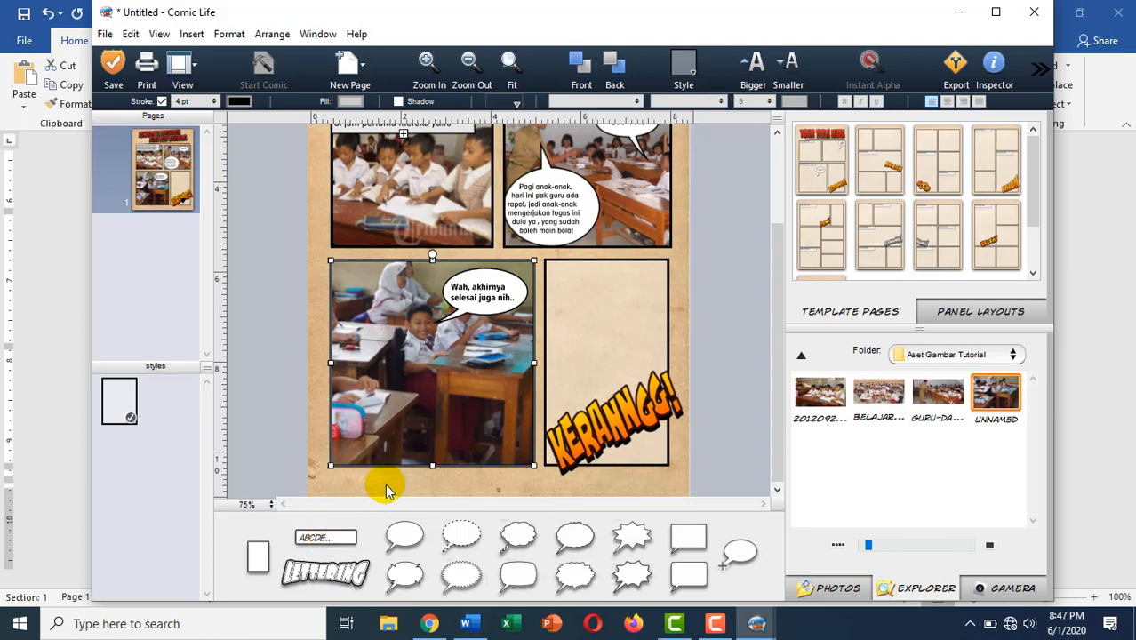
scroll(708, 395, up, 2)
scroll(694, 393, up, 1)
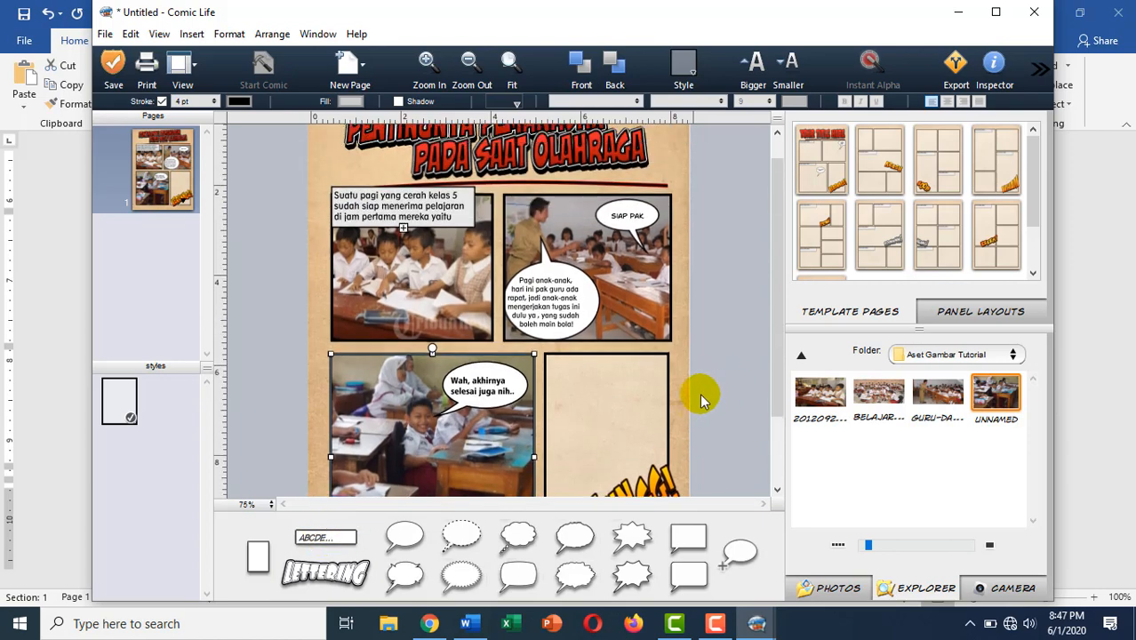
scroll(712, 393, down, 2)
drag(324, 537, 368, 281)
drag(369, 280, 371, 282)
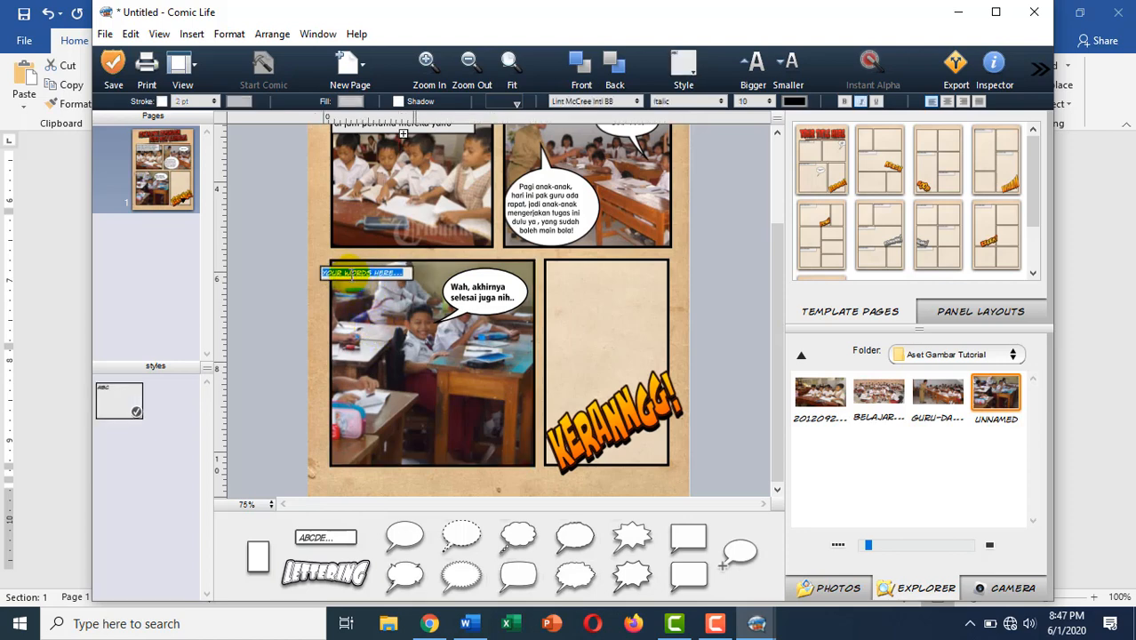
text(30 MENIT KEMUDIAN)
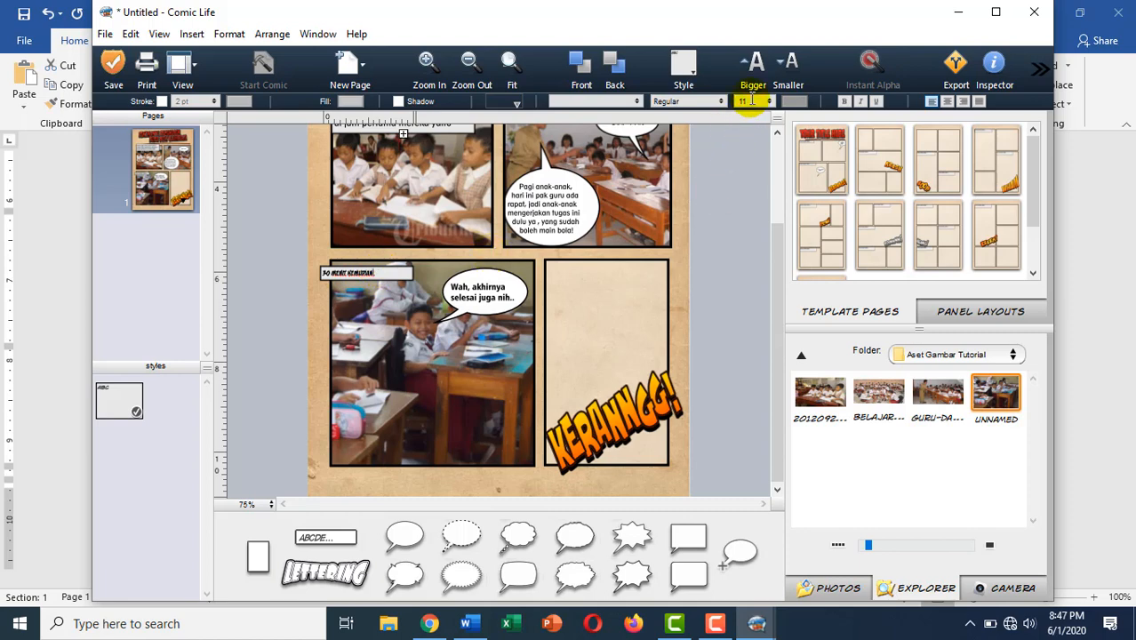
key(ctrl+a)
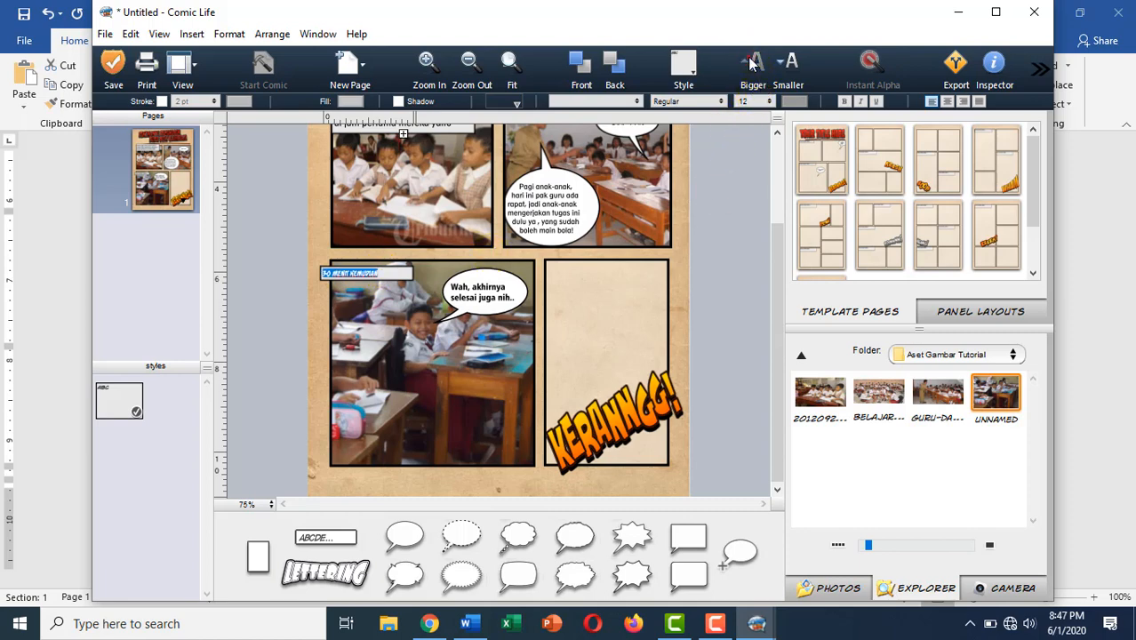
click(401, 278)
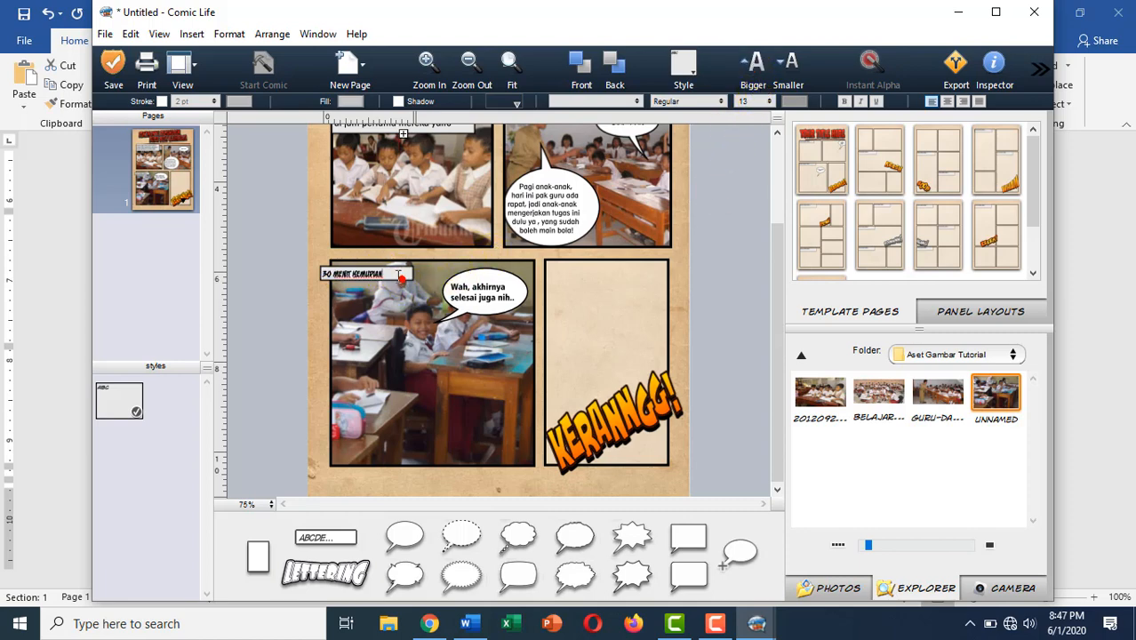
click(284, 273)
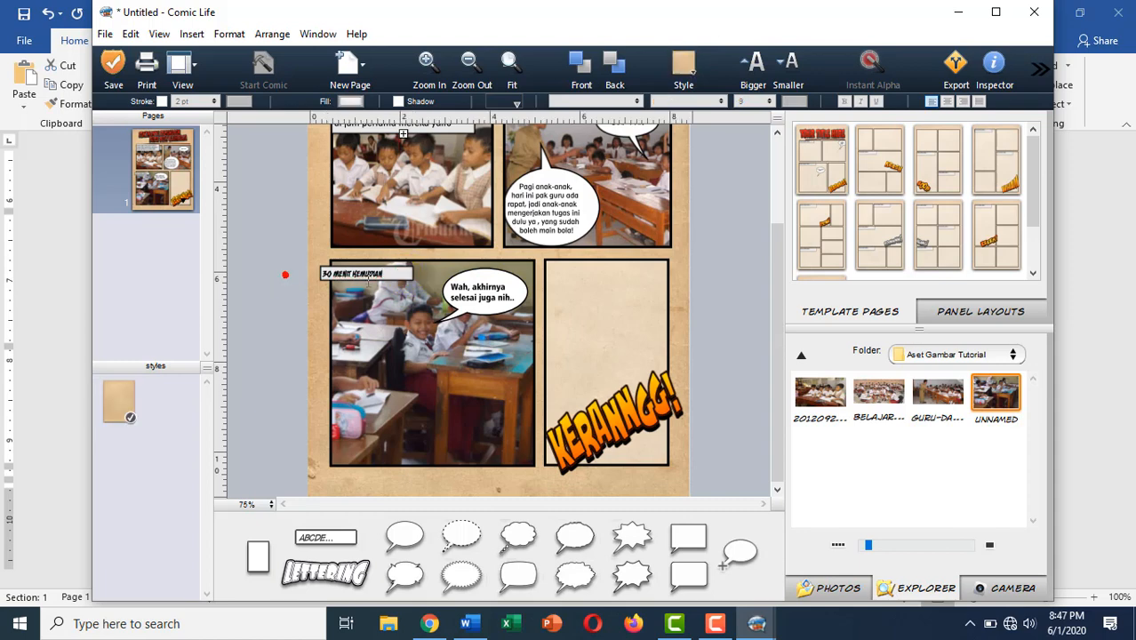
- Move the "30 MENIT KEMUDIAN" caption to the third panel's lower-left corner and enlarge its box slightly
click(367, 275)
drag(412, 280, 404, 458)
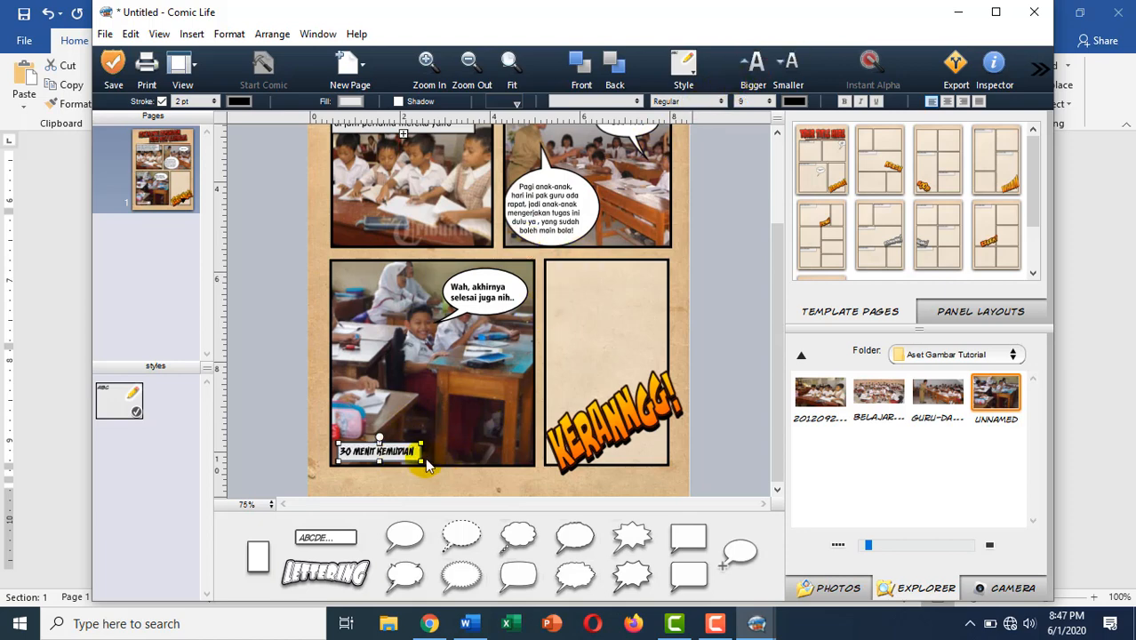
drag(419, 461, 433, 463)
click(711, 474)
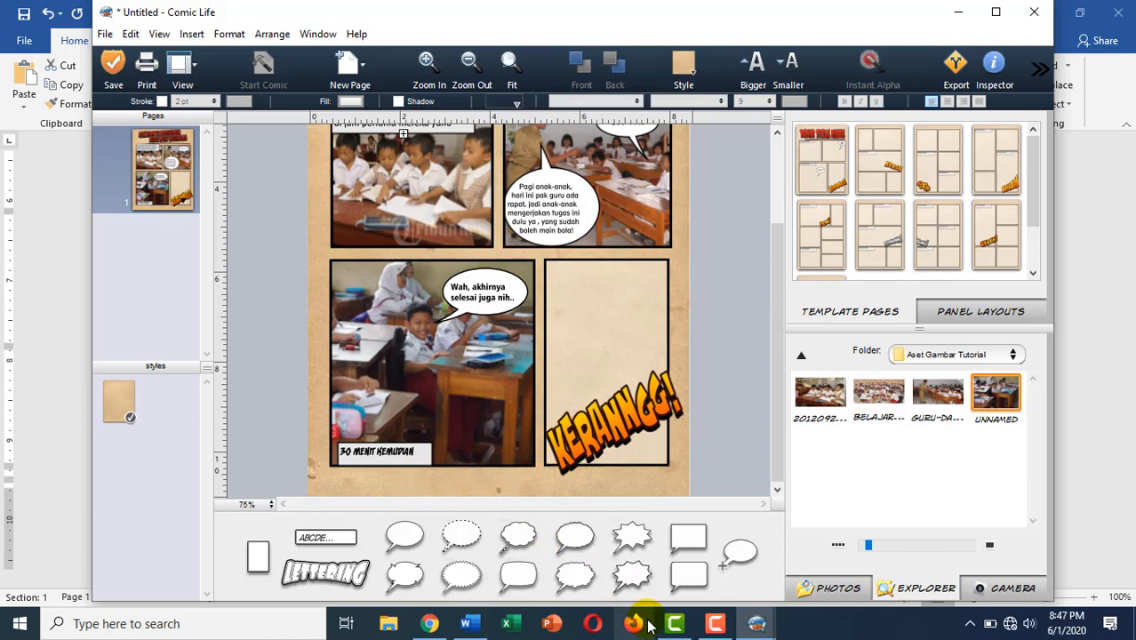
- Copy the panel 4 dialog "Teman-teman ayo main bola, saya sudah selesai ni" from the Word storyline and return to the comic in Comic Life
click(470, 623)
scroll(382, 367, down, 4)
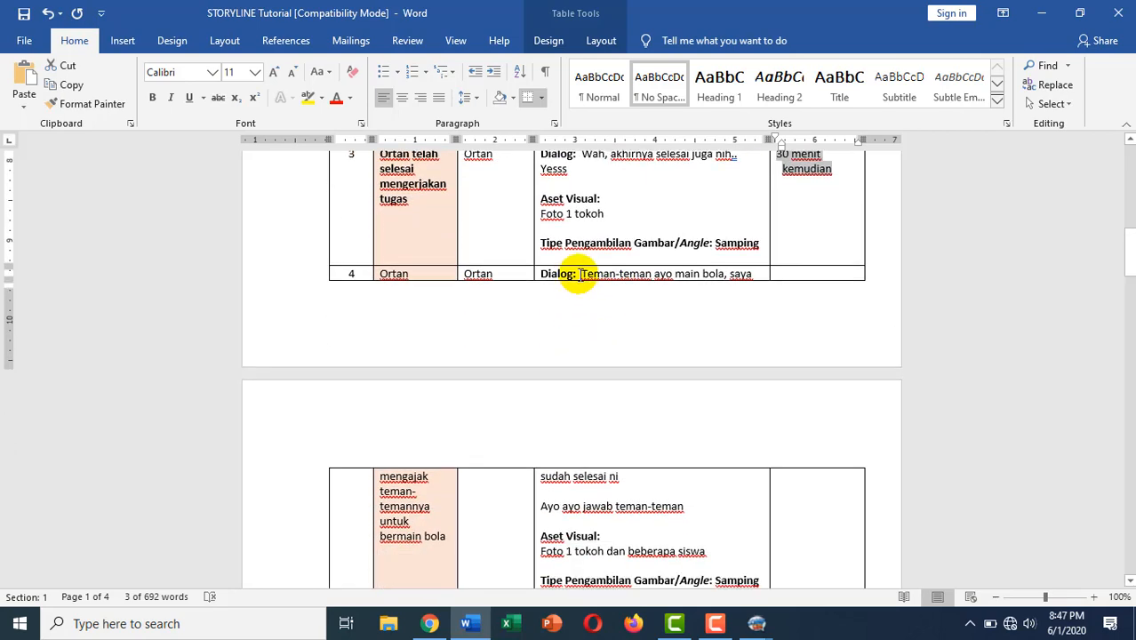
drag(582, 274, 620, 477)
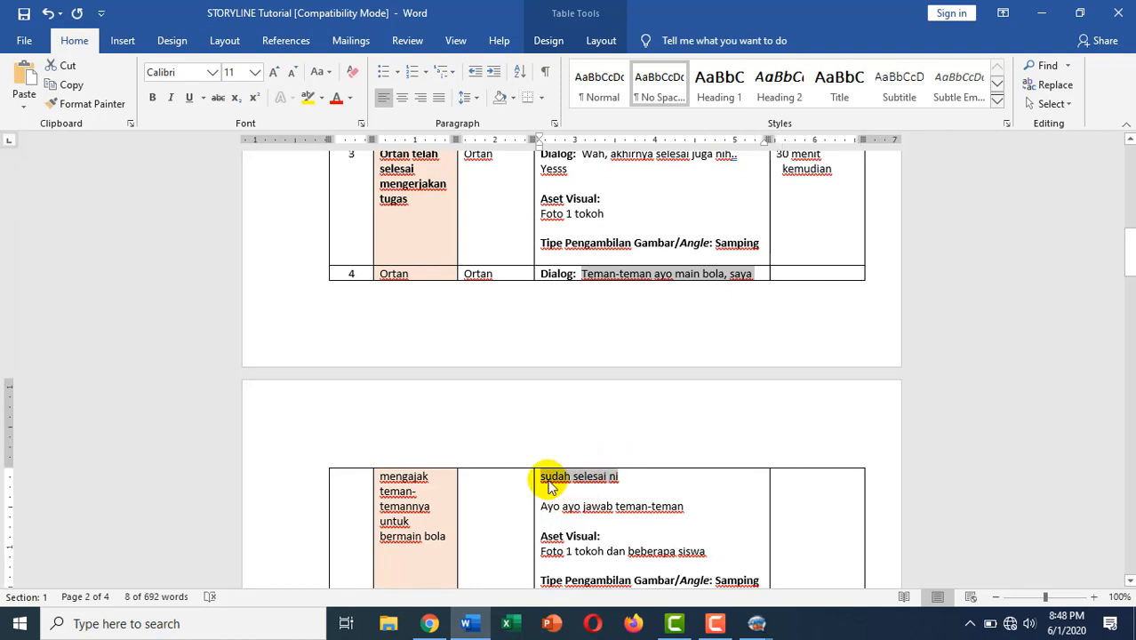
click(757, 625)
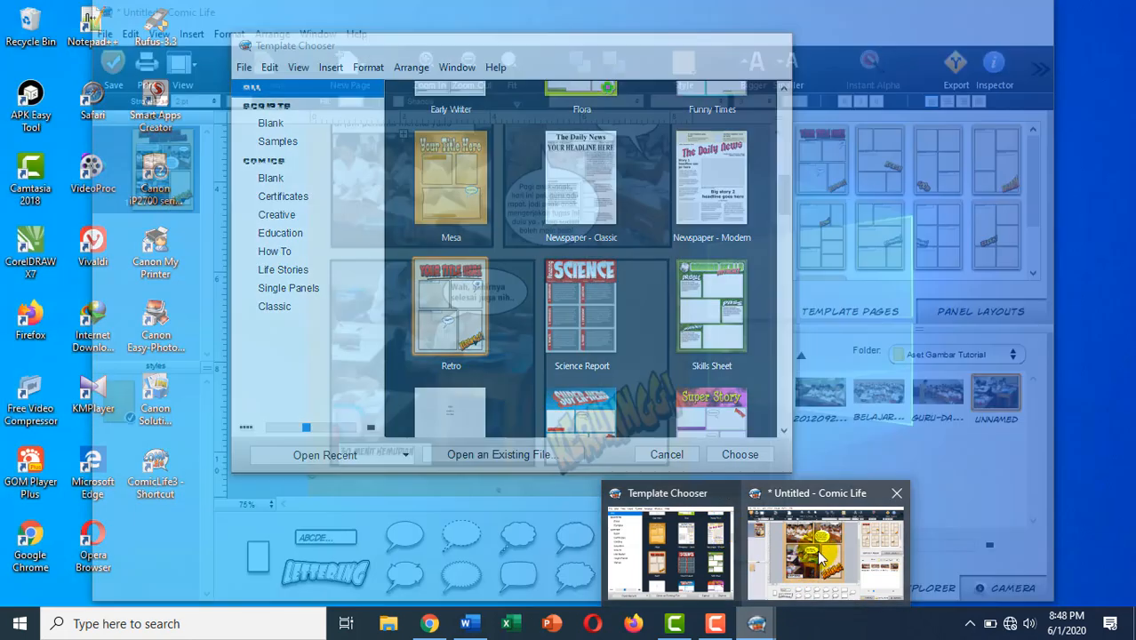
click(820, 556)
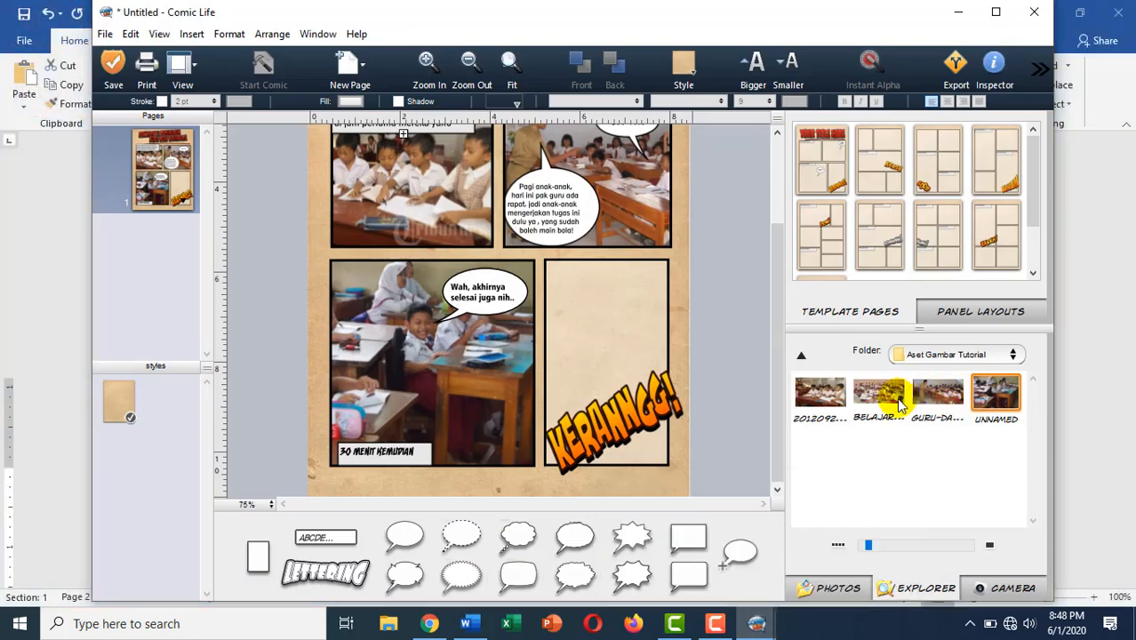
- Place the "BELAJAR..." classroom photo in the empty fourth panel and delete the "KERANNGG!" lettering over it
drag(880, 397, 578, 369)
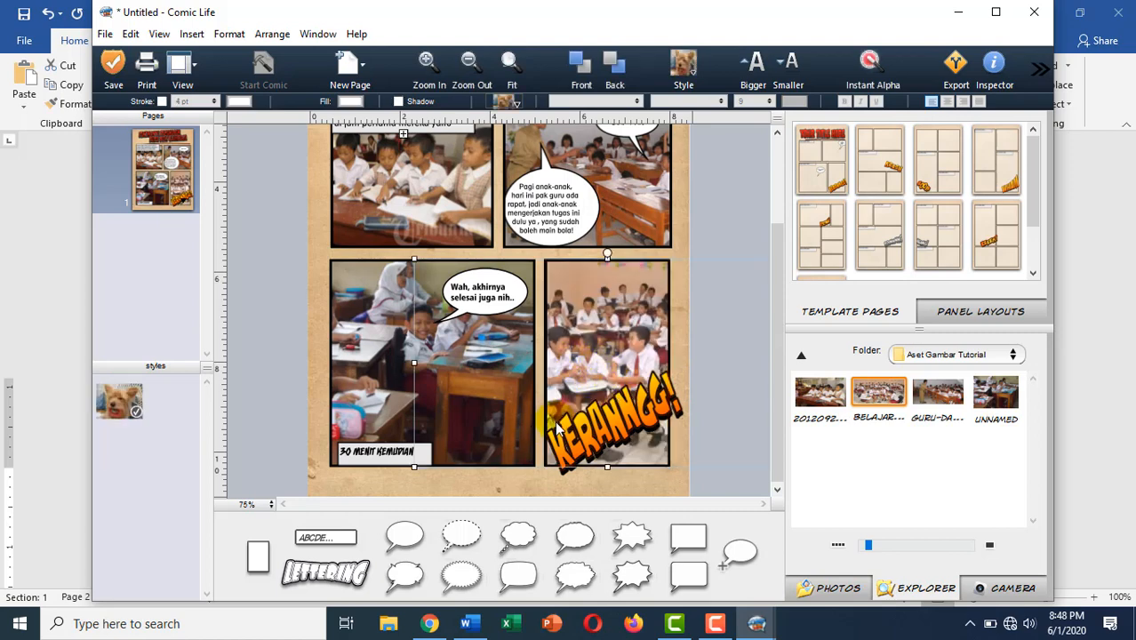
click(616, 436)
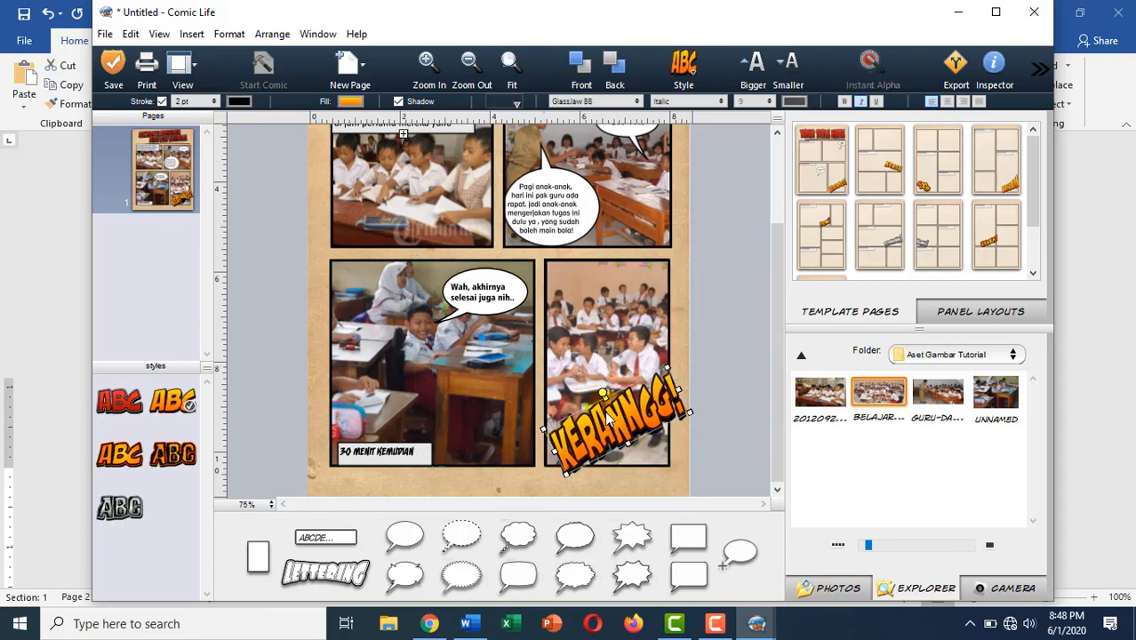
key(Delete)
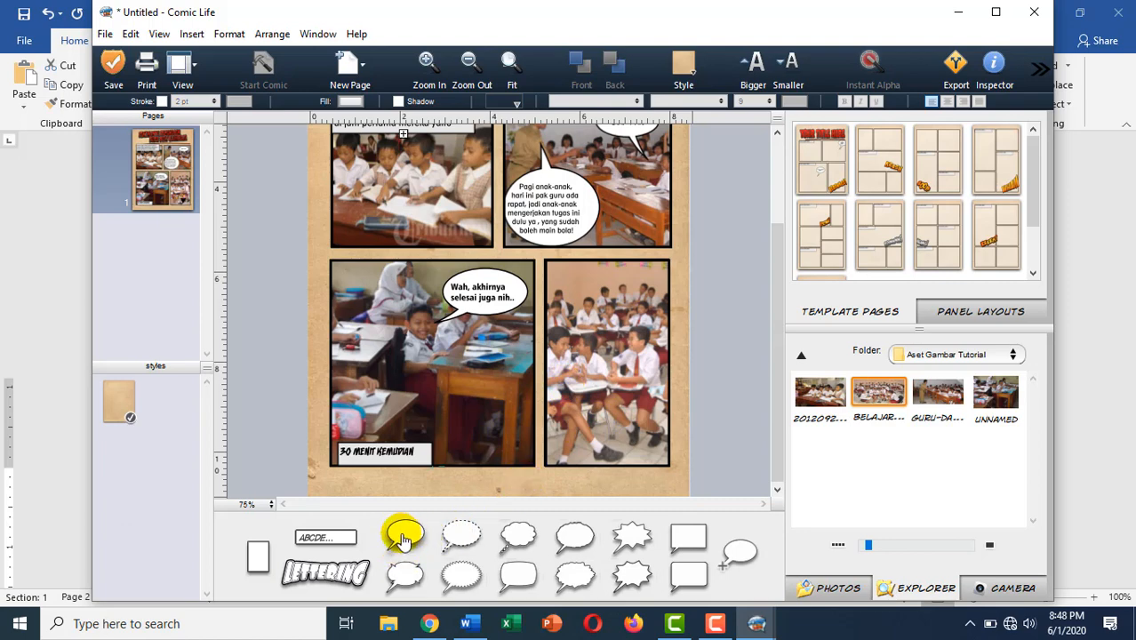
- Add an oval speech balloon above the students in the fourth panel reading "TEMAN-TEMAN AYO MAIN BOLA, SAYA SUDAH SELESAI NI"
drag(403, 538, 632, 303)
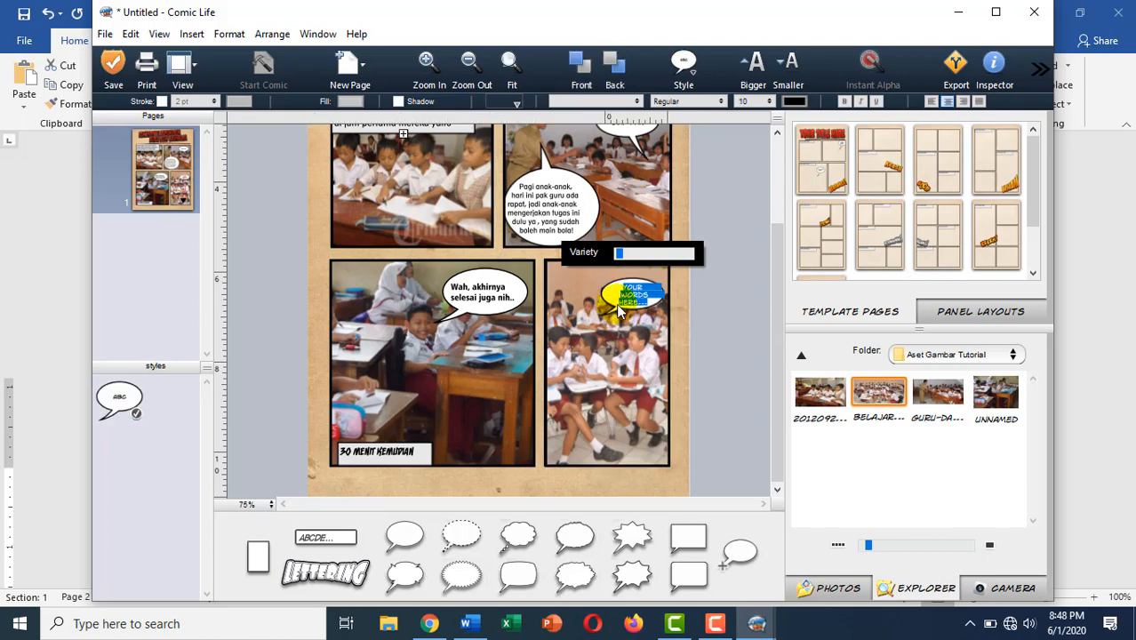
text(TEMAN-TEMAN, AYO MAIN BOLA, SAYA SUDAH SELESAI NI)
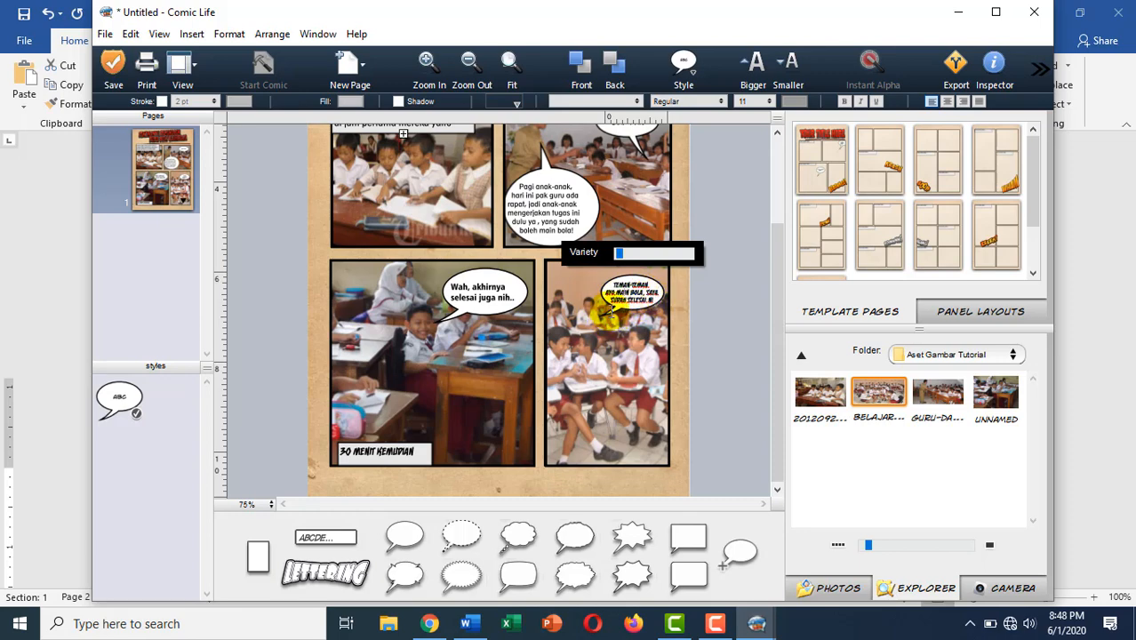
click(725, 350)
click(626, 294)
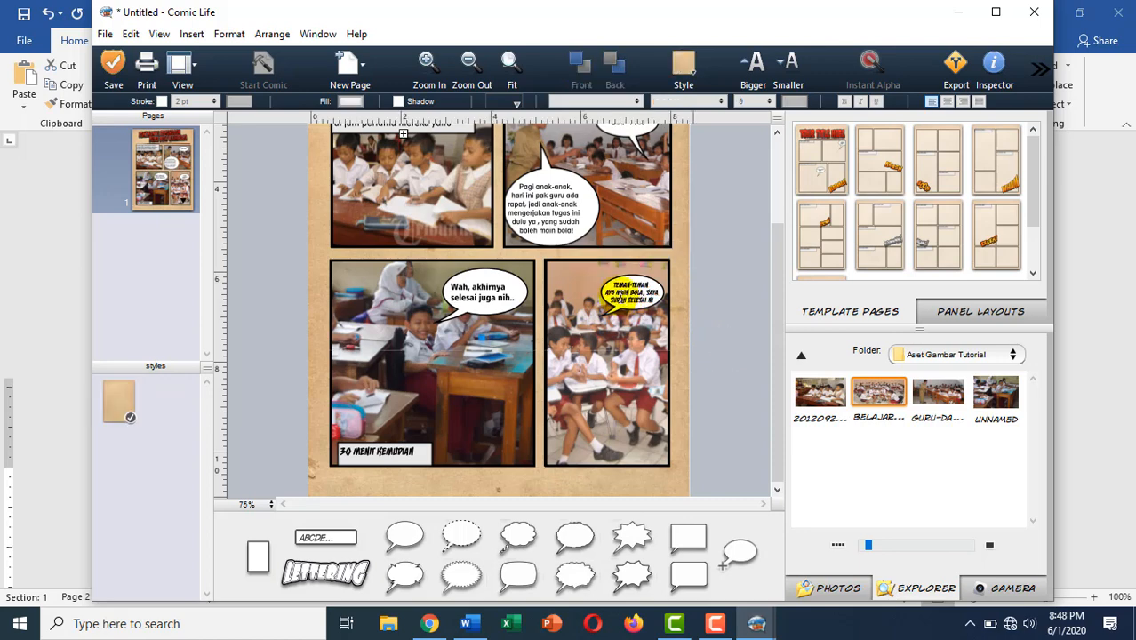
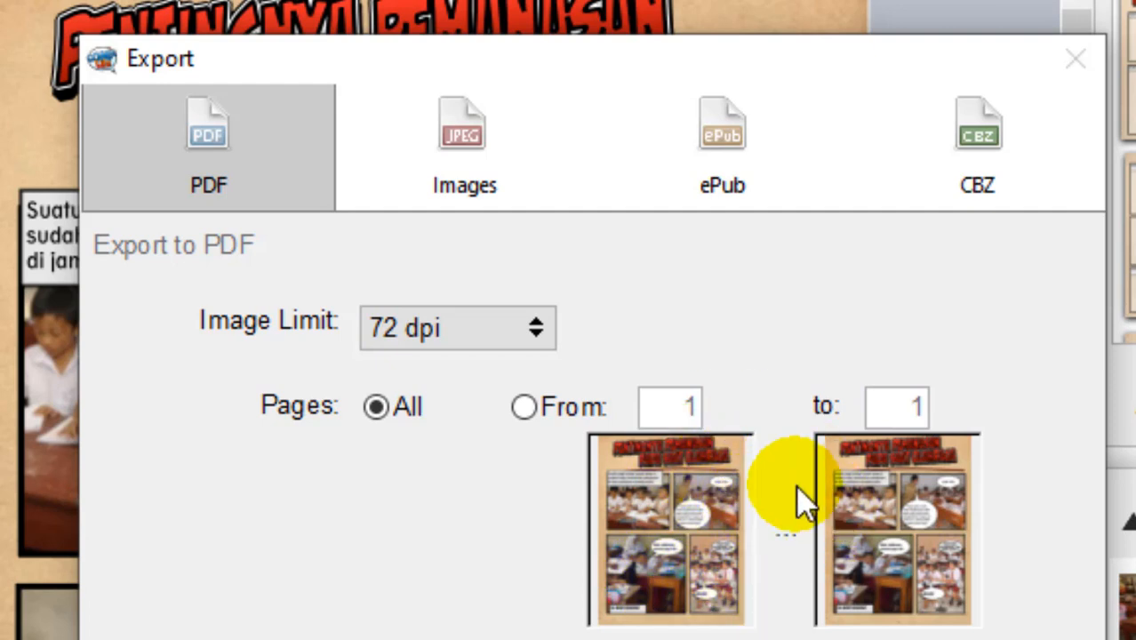
- Export all pages to PDF with a 72 dpi image limit, saving the file as "Proyek Komik" in Documents
click(535, 340)
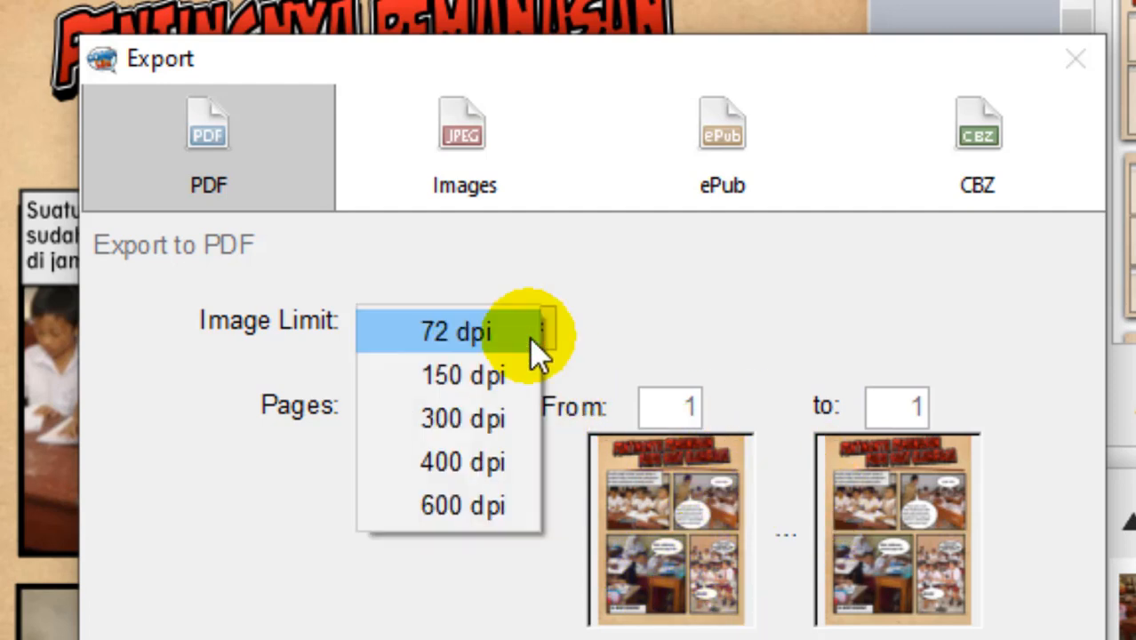
click(588, 332)
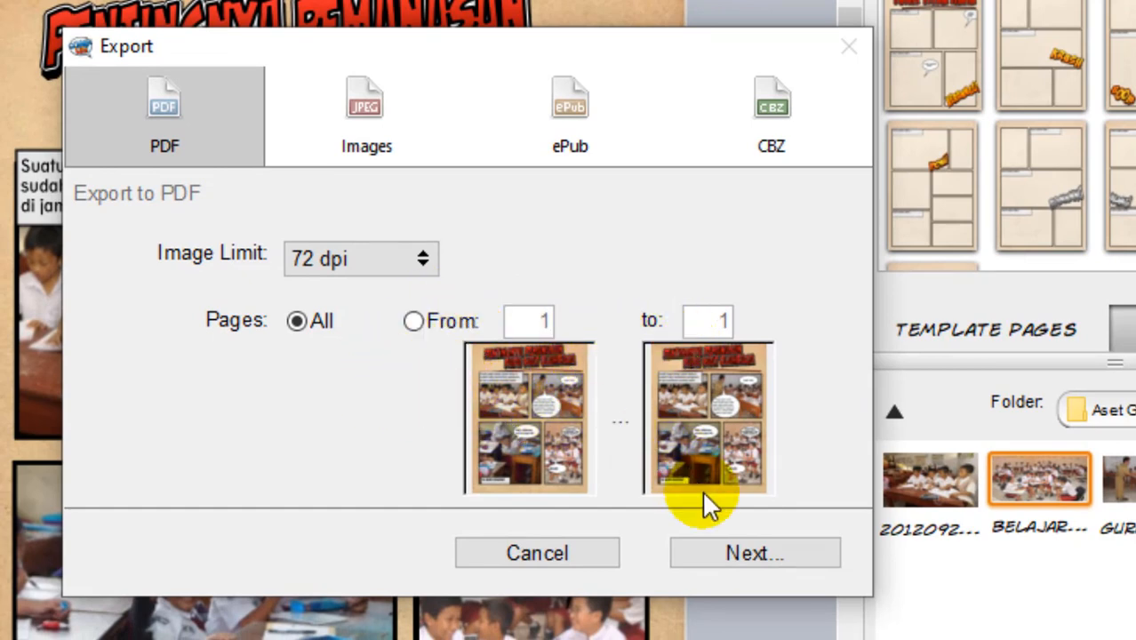
click(744, 551)
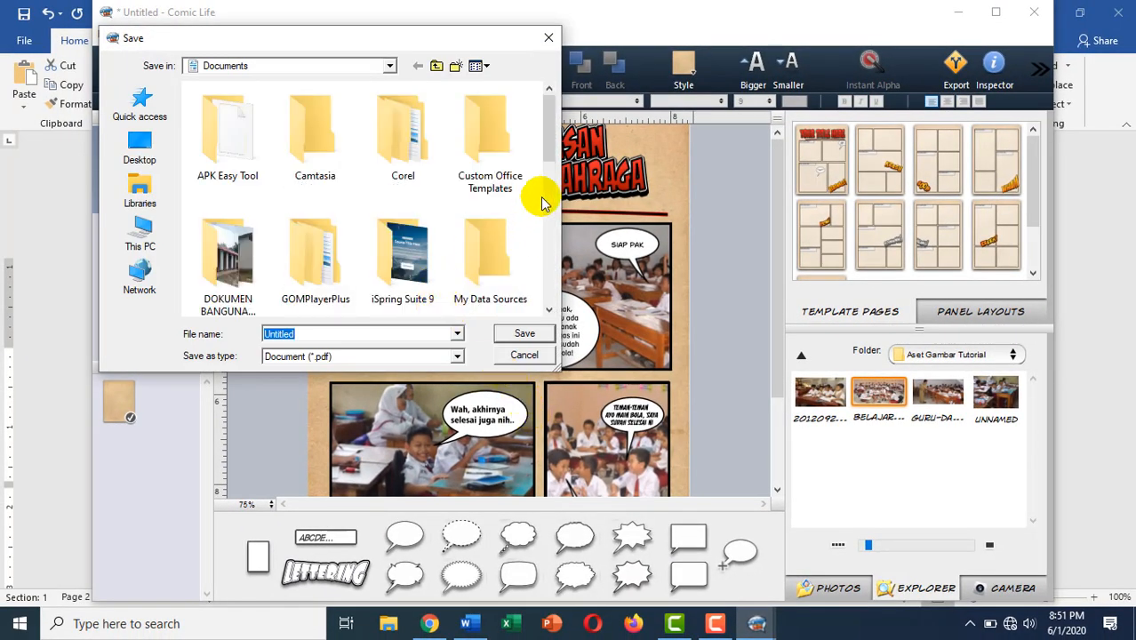
mouse_move(550, 153)
mouse_down()
mouse_move(549, 283)
mouse_move(532, 152)
mouse_up()
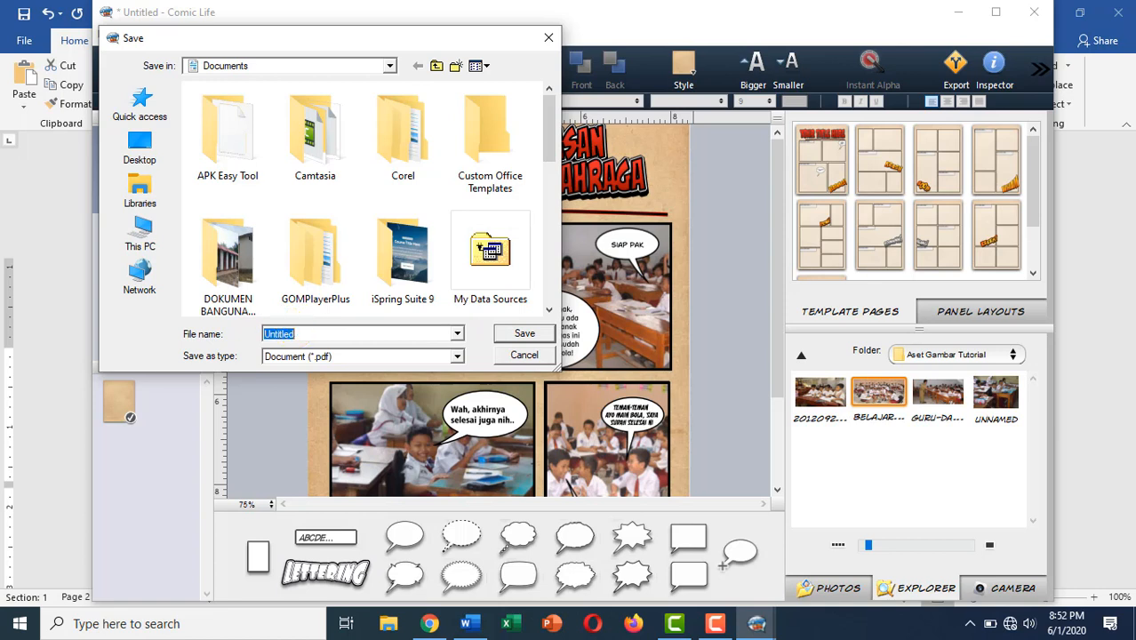
text(Proyek )
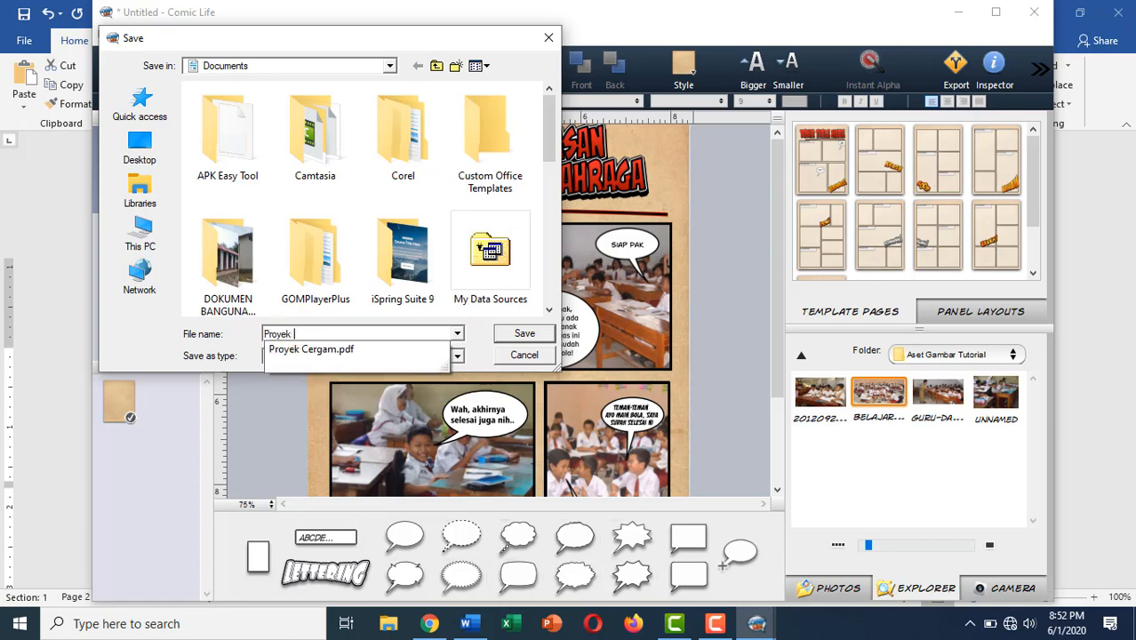
text(Komik)
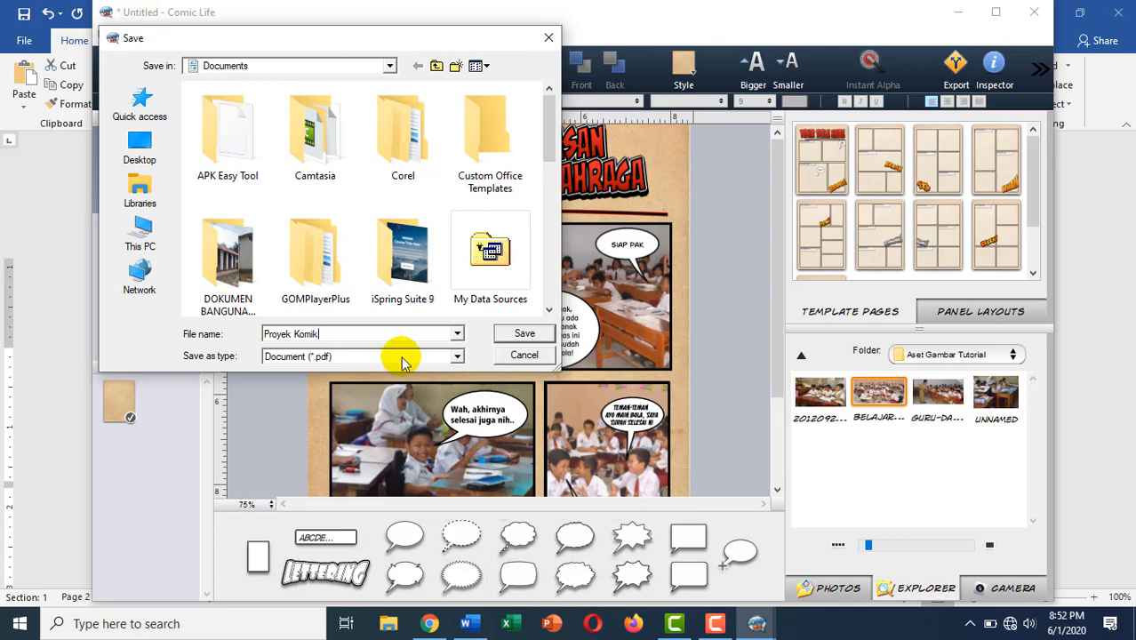
click(516, 336)
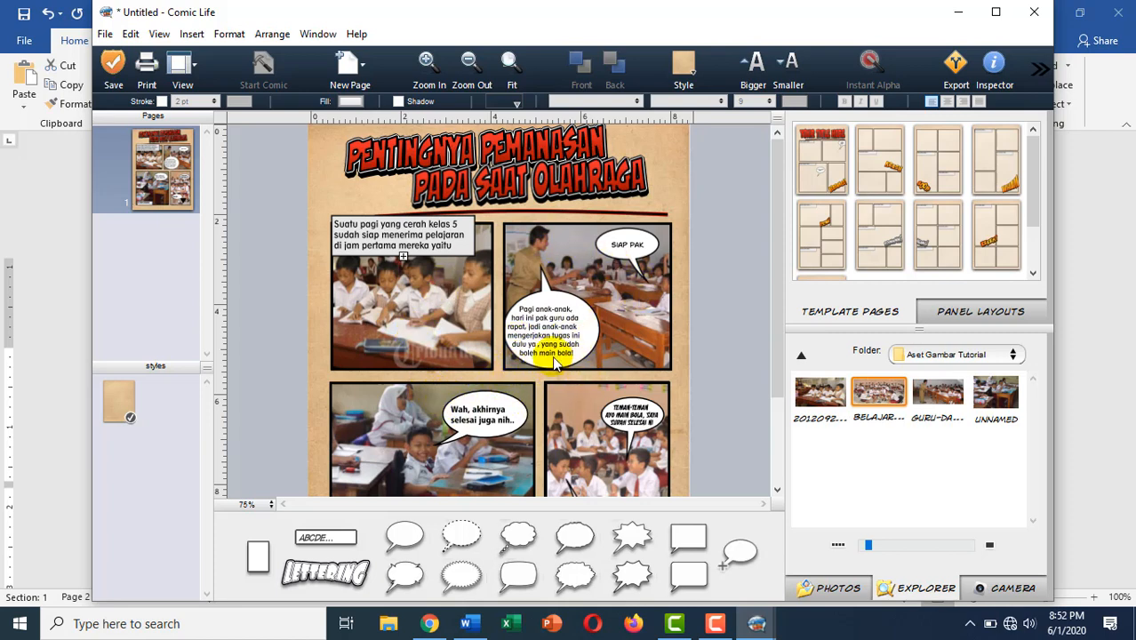
- Switch to File Explorer and open the Documents folder to locate the exported "Proyek Komik" file
click(388, 625)
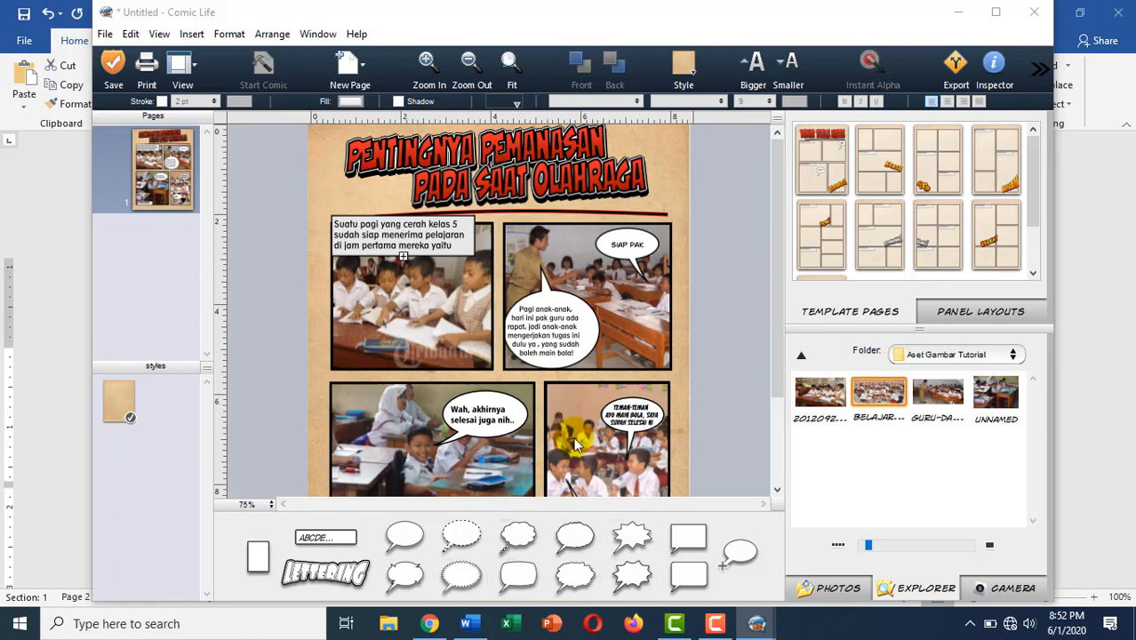
key(super+e)
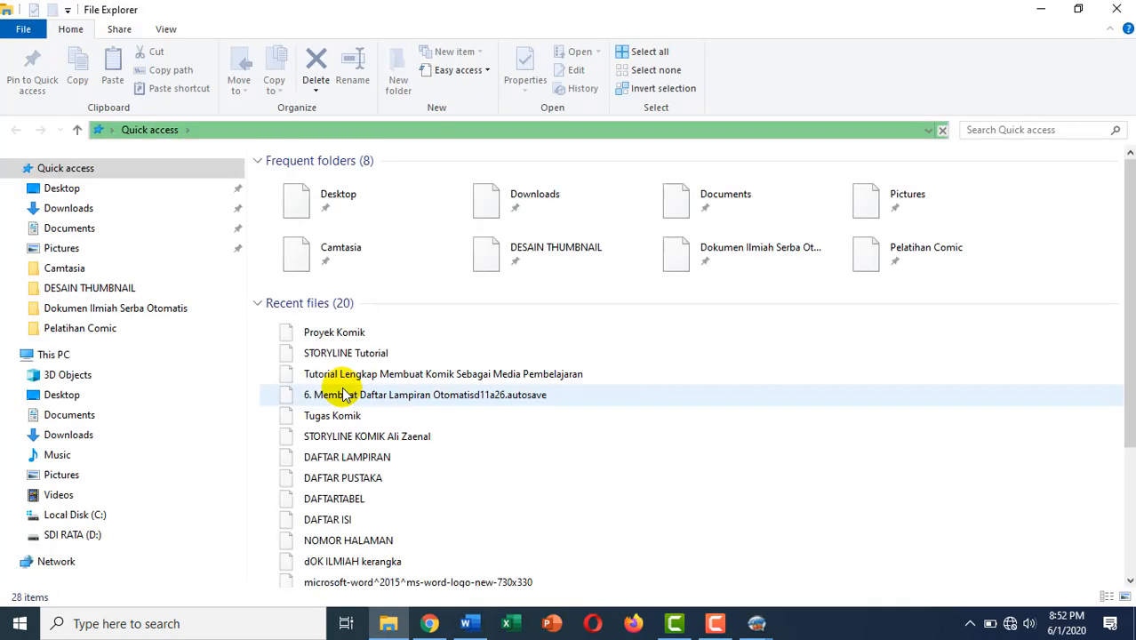
click(65, 231)
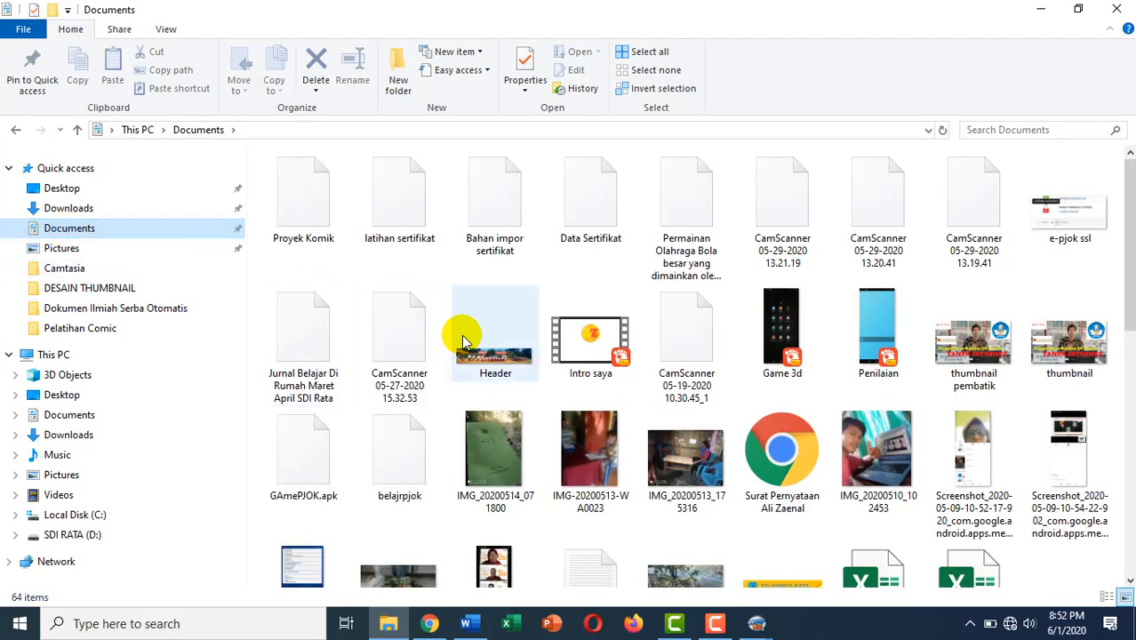
- Look through the Documents folder and open the exported "Proyek Komik" PDF
scroll(806, 382, down, 5)
scroll(806, 382, up, 5)
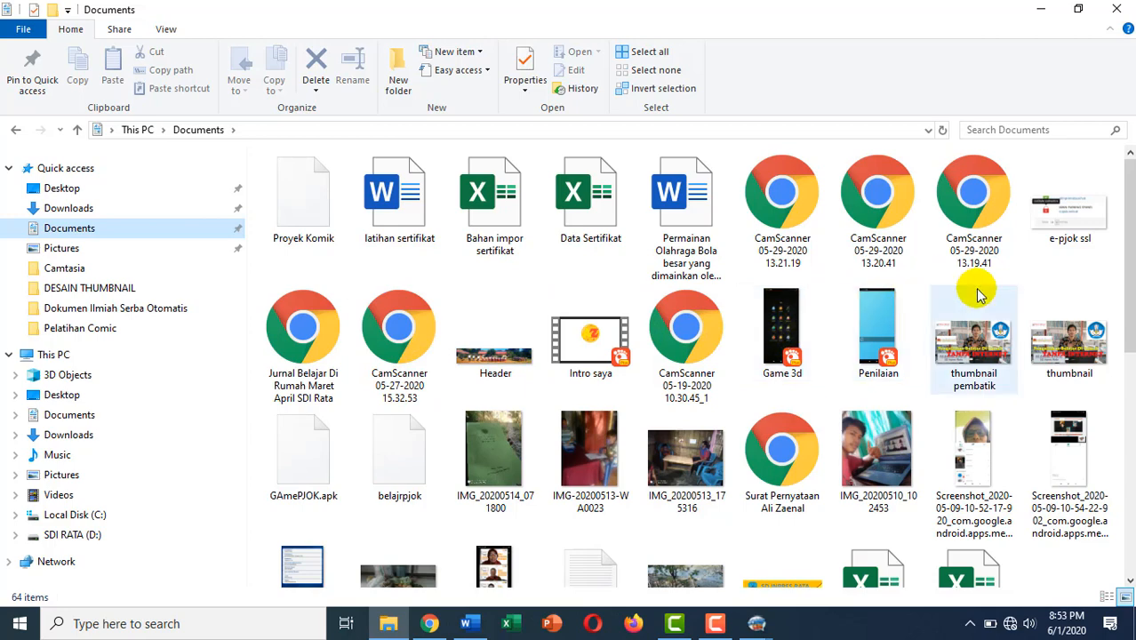
scroll(782, 355, down, 10)
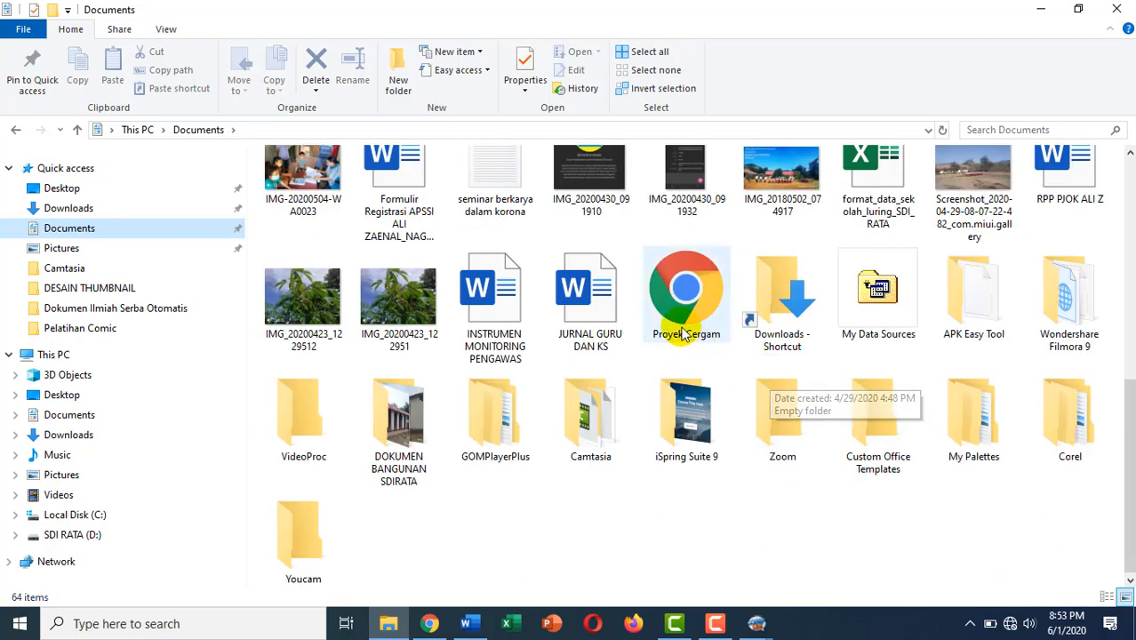
scroll(866, 331, up, 2)
scroll(874, 336, up, 4)
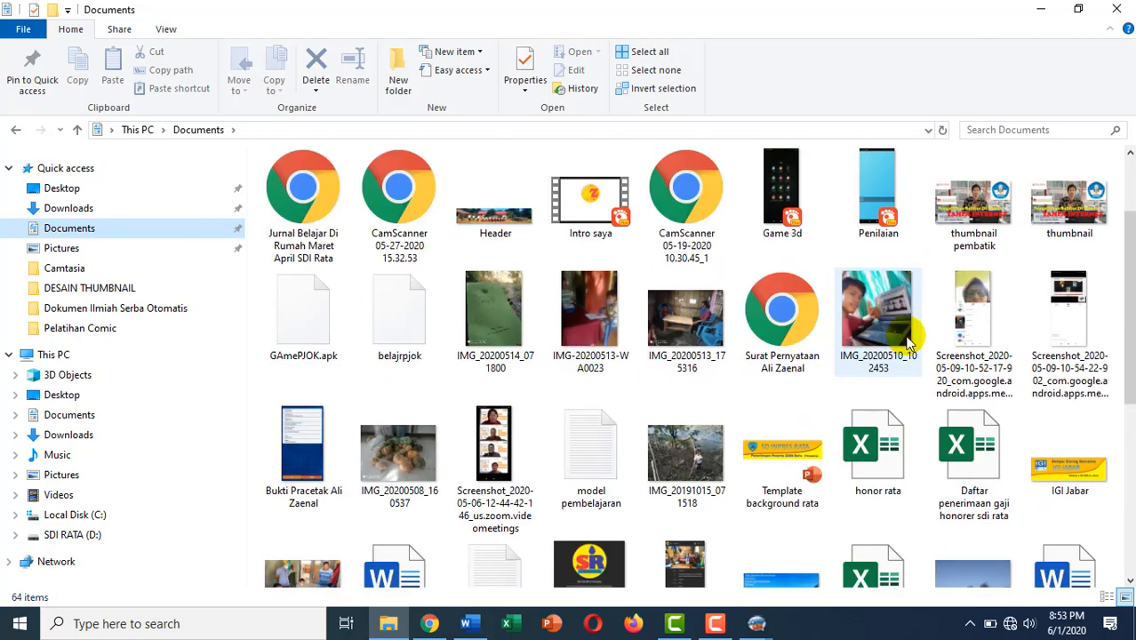
scroll(805, 347, up, 2)
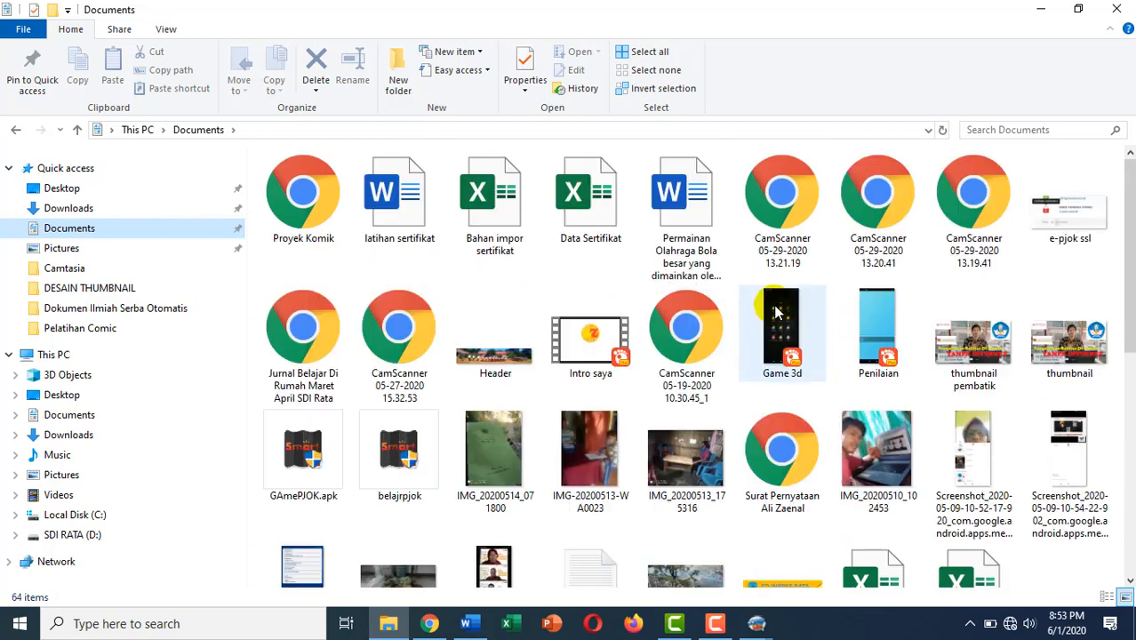
double_click(288, 211)
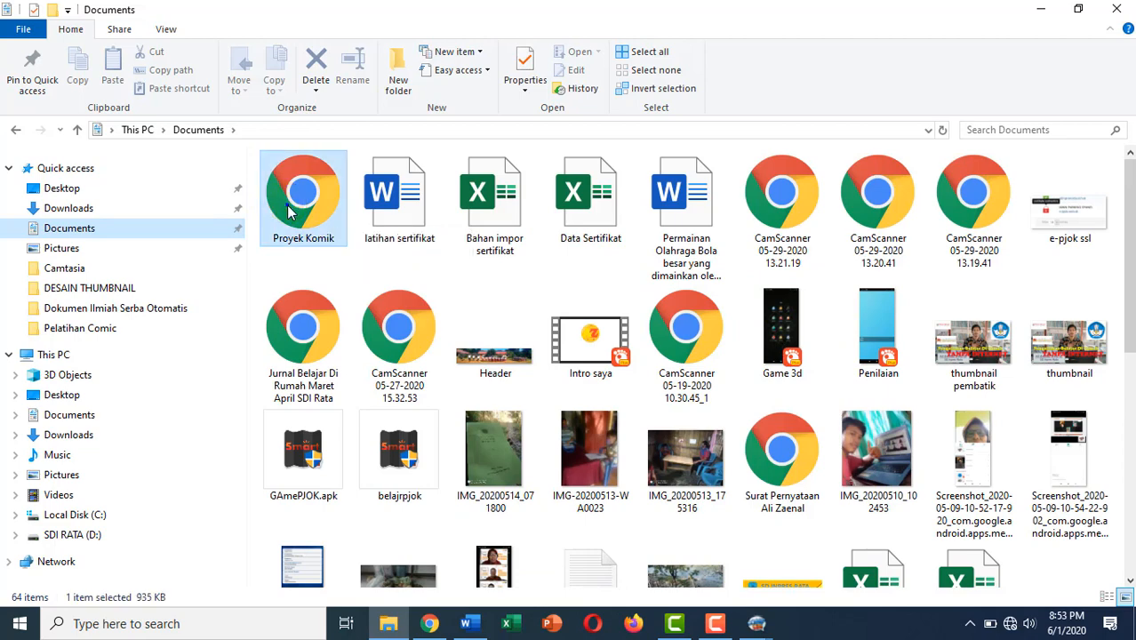
right_click(289, 209)
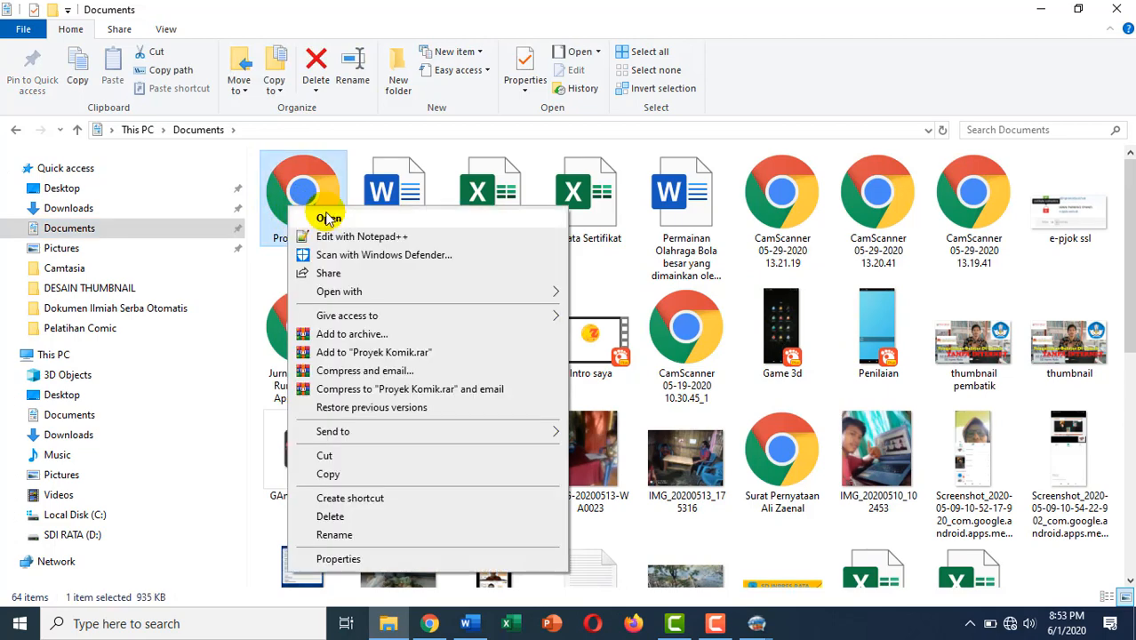
click(776, 133)
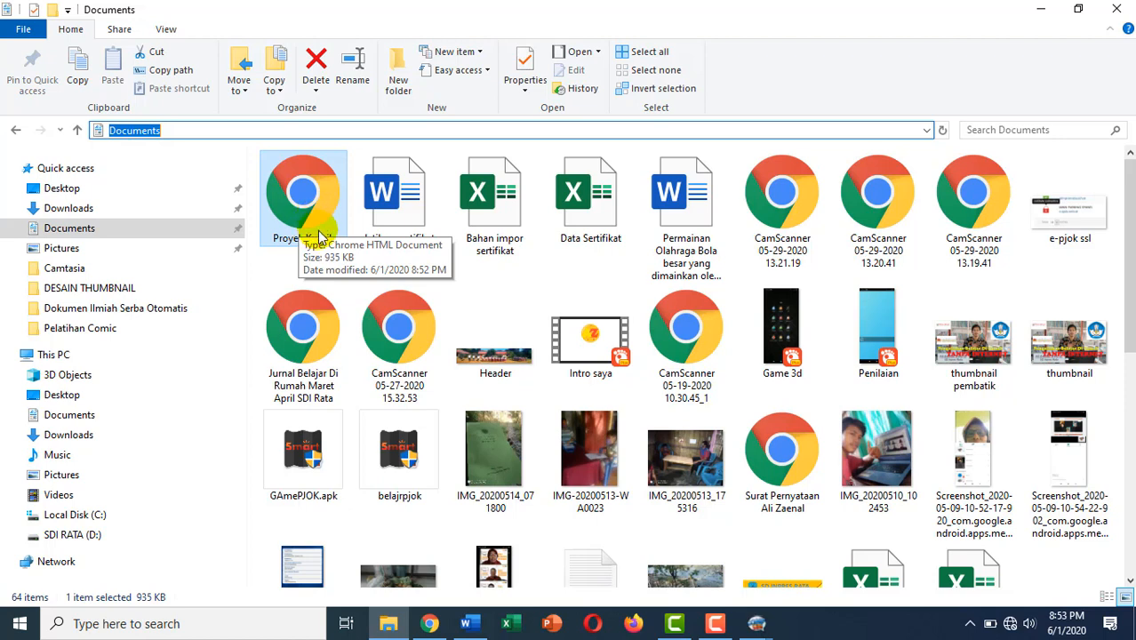
double_click(293, 228)
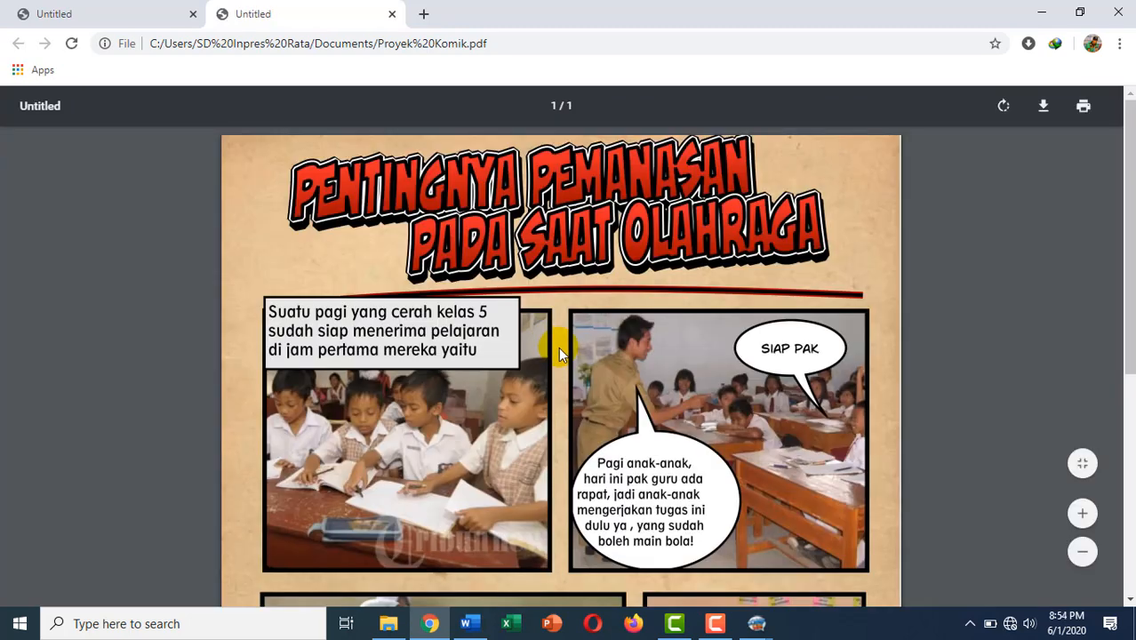
- Review all panels of the exported "Proyek Komik" page and compare its photos with the "Tugas Komik" PDF
scroll(499, 372, down, 5)
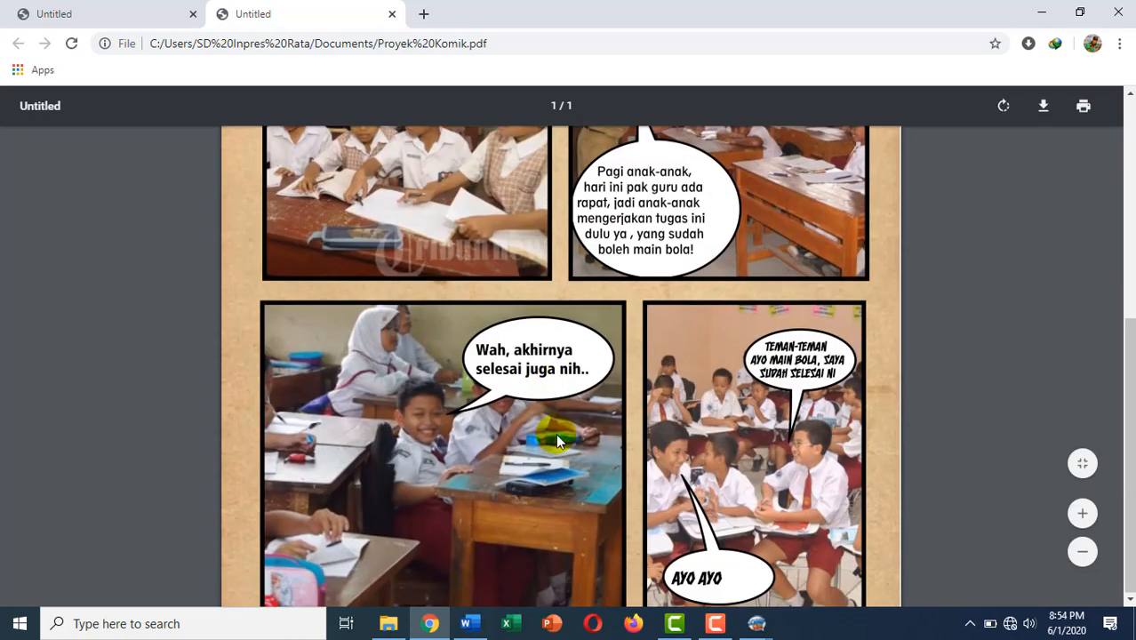
scroll(573, 432, up, 2)
scroll(578, 413, up, 2)
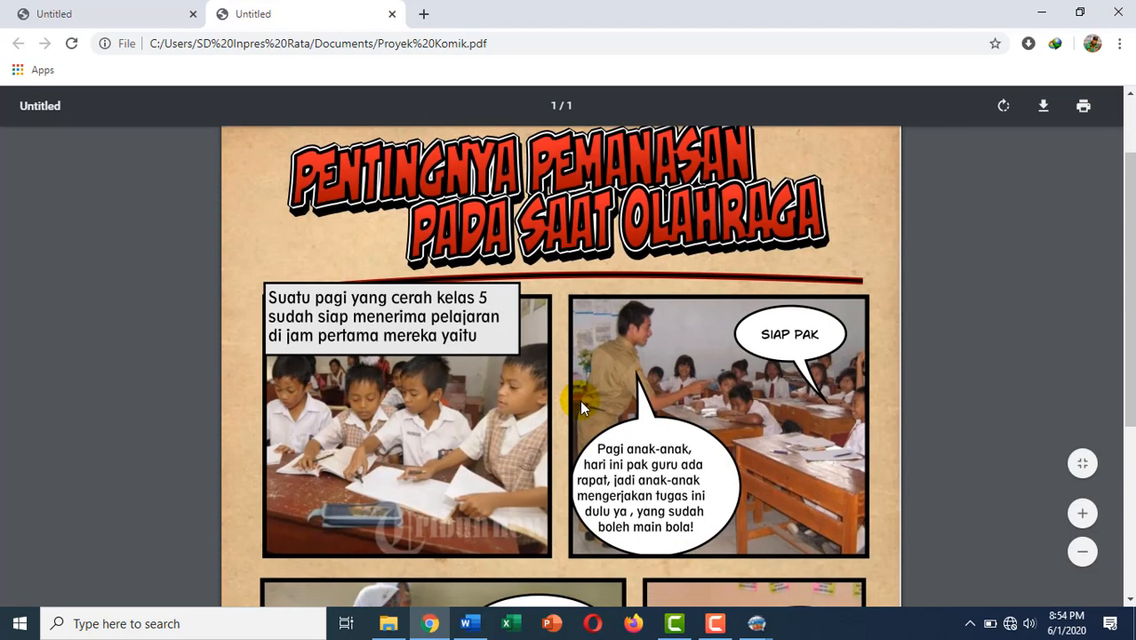
scroll(582, 400, down, 4)
scroll(583, 407, up, 1)
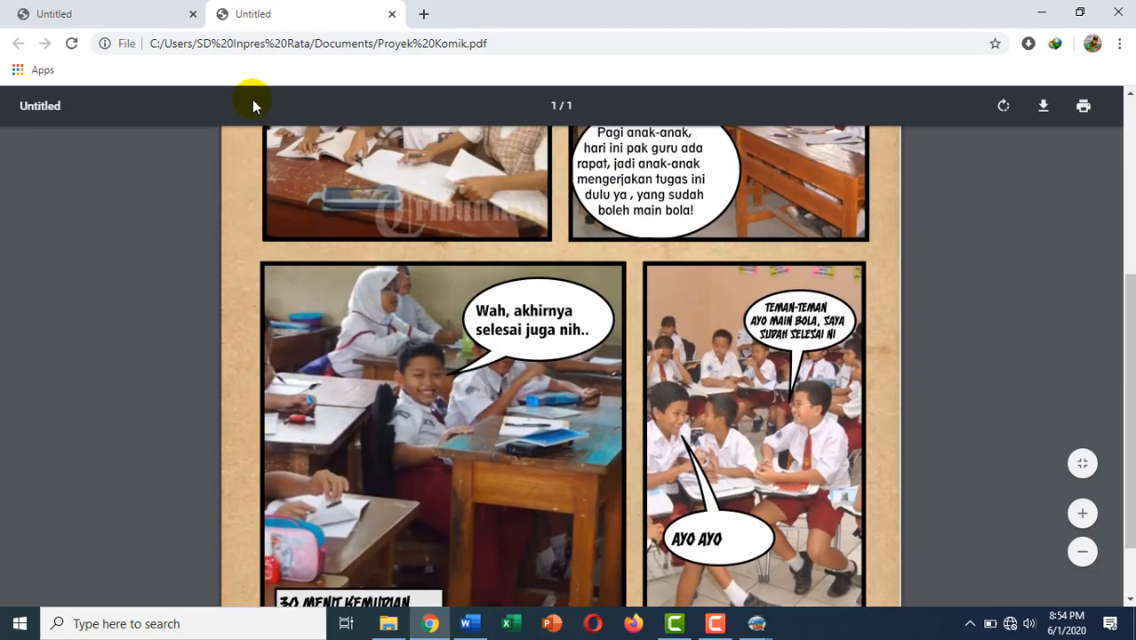
click(102, 12)
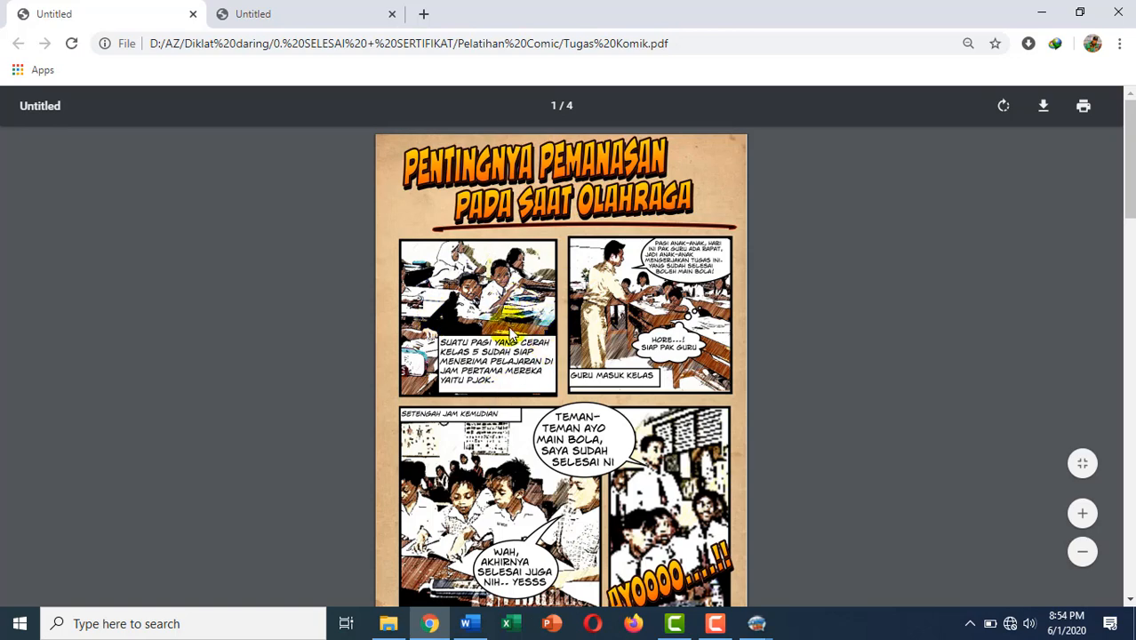
click(293, 11)
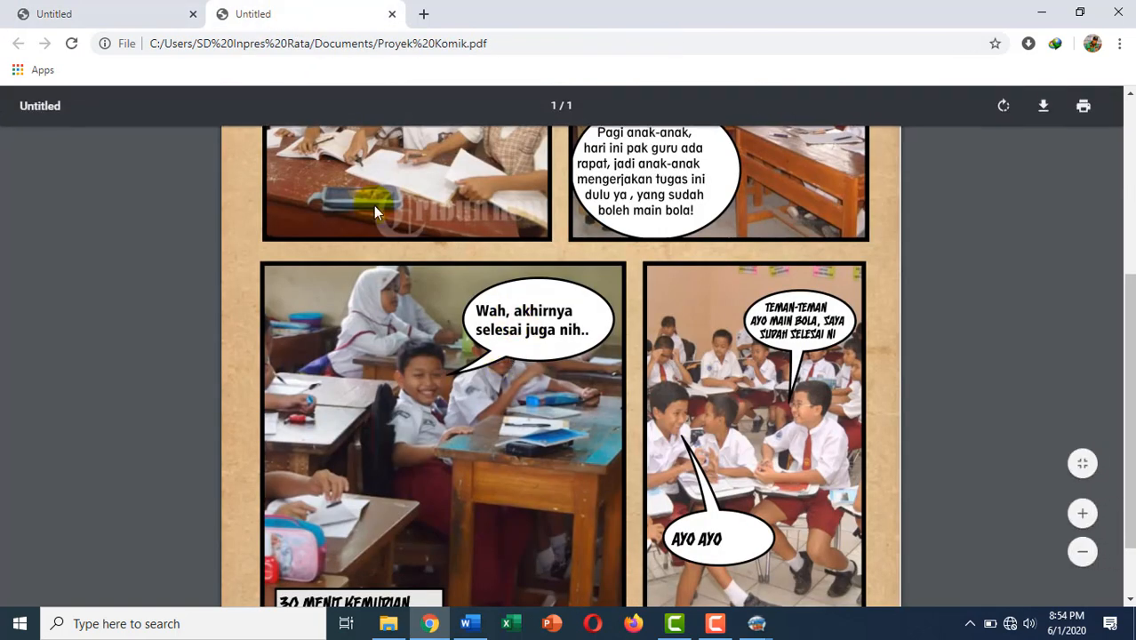
click(129, 16)
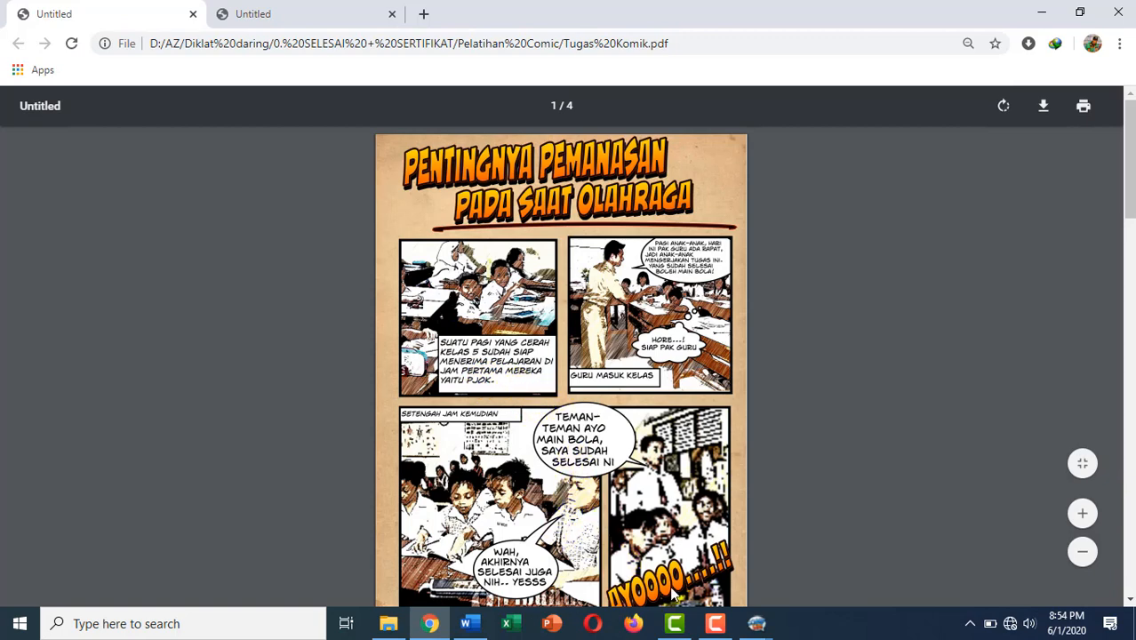
- Switch to Comic Life and apply the Hatched 2 + Border filter from 3.0 Filters to the first panel's photo
mouse_move(756, 625)
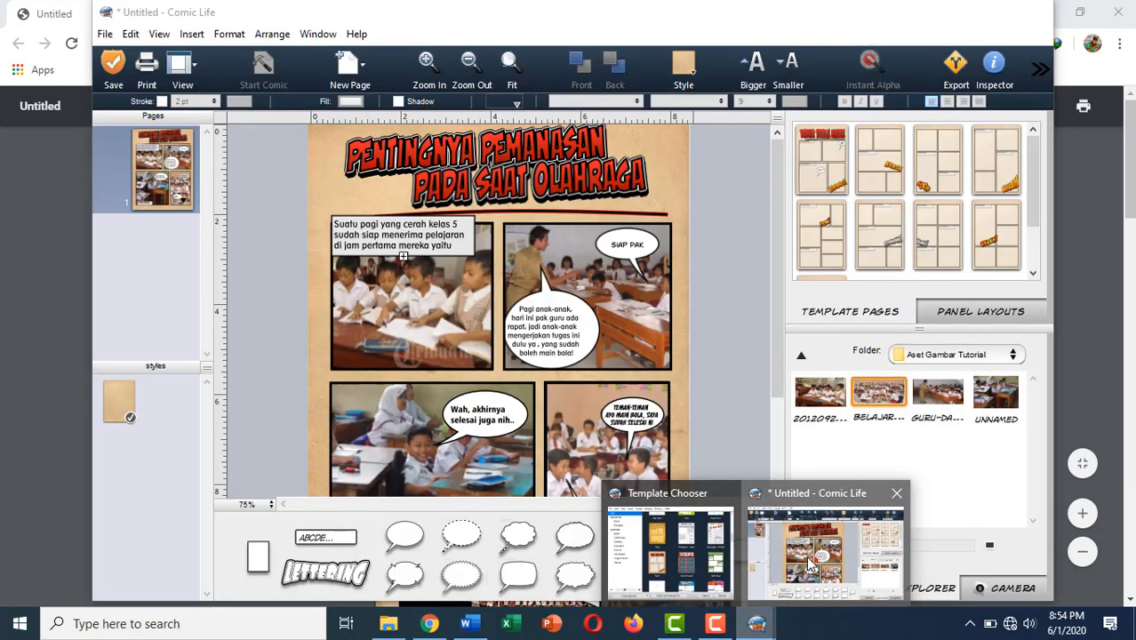
click(820, 560)
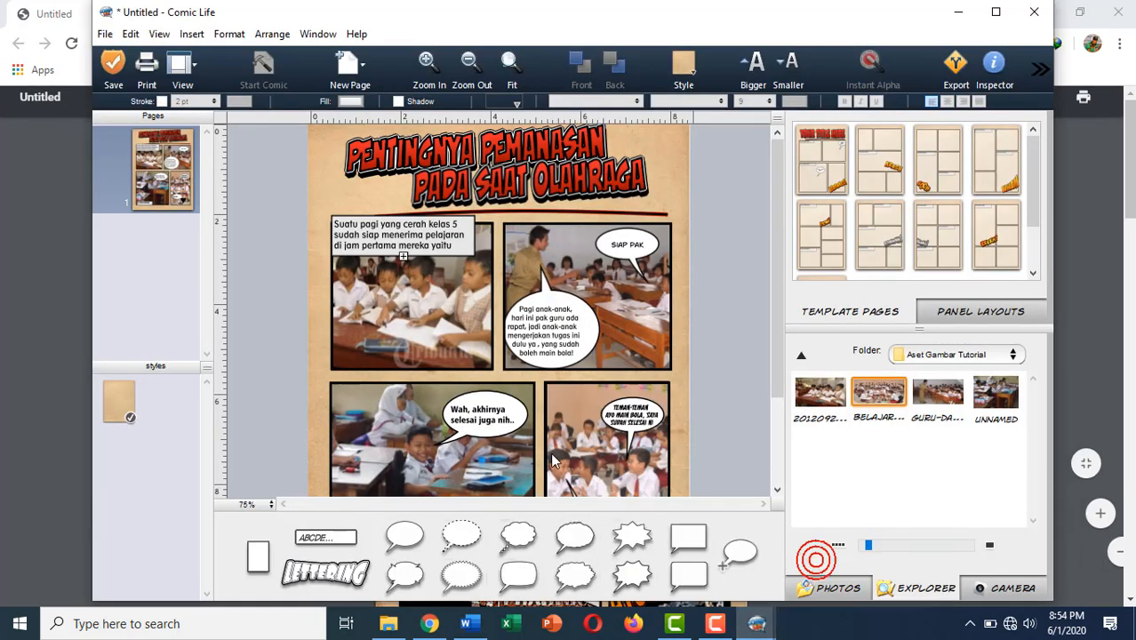
click(422, 328)
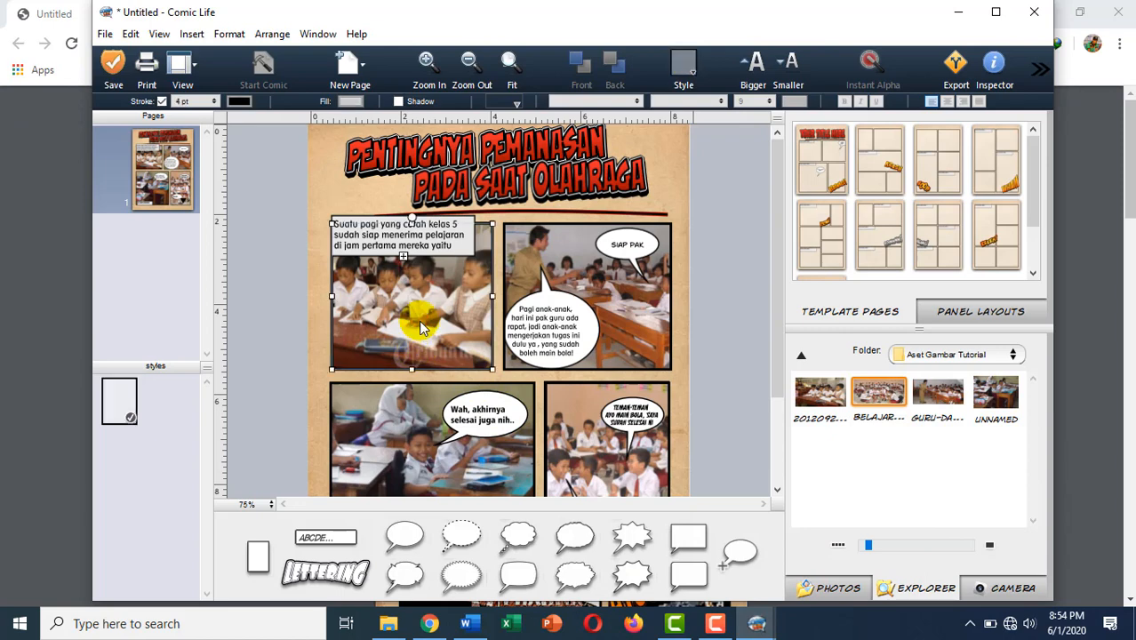
click(421, 328)
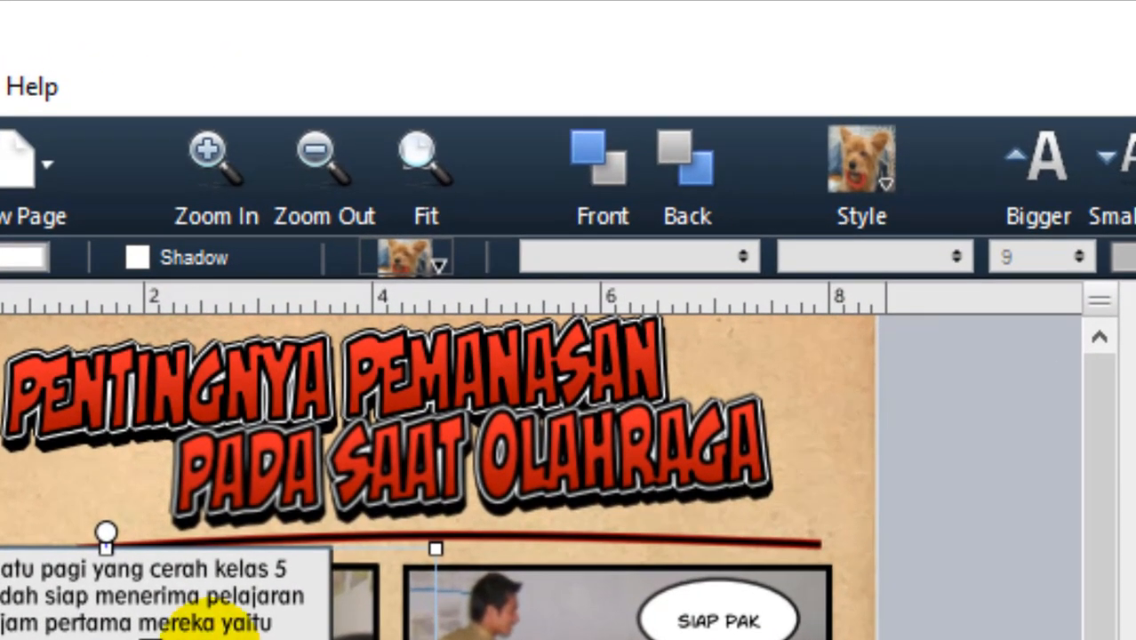
click(438, 267)
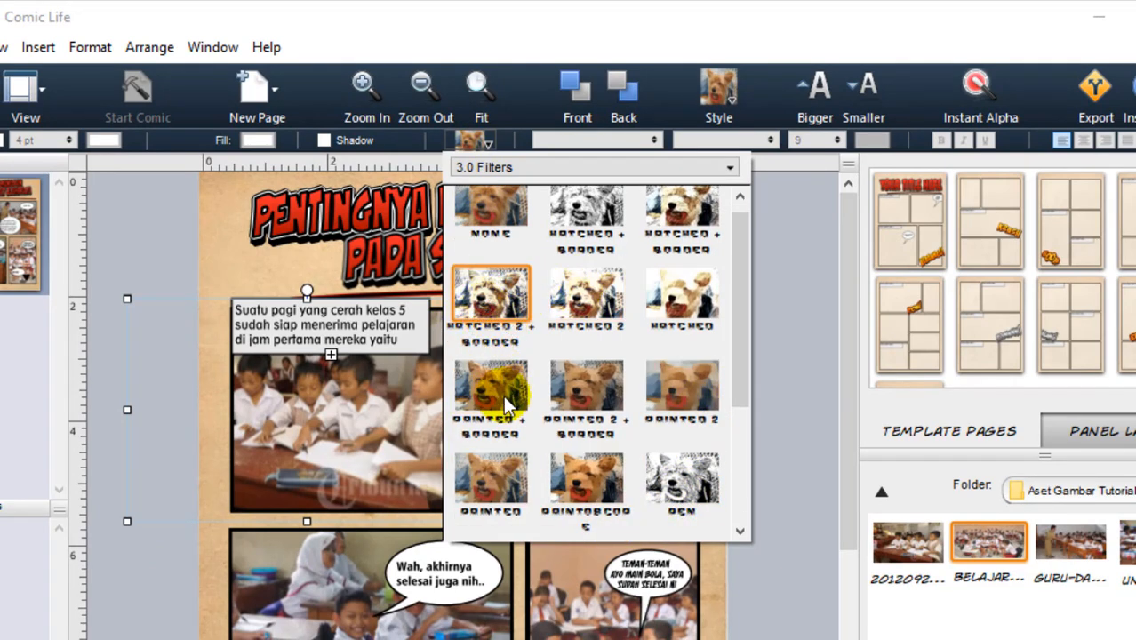
click(498, 305)
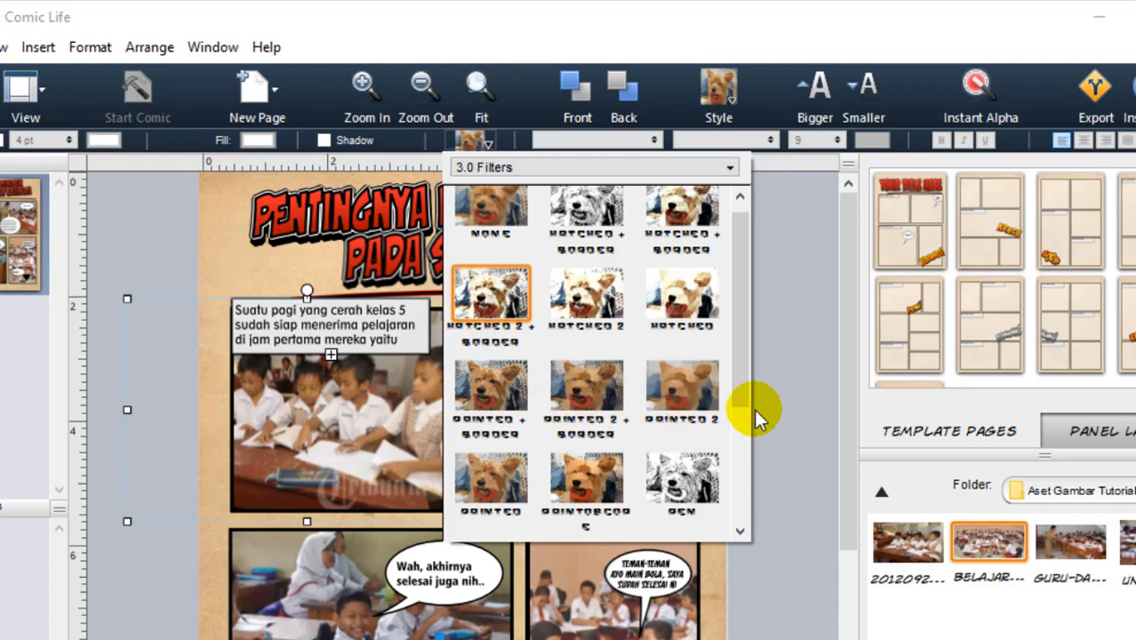
click(790, 409)
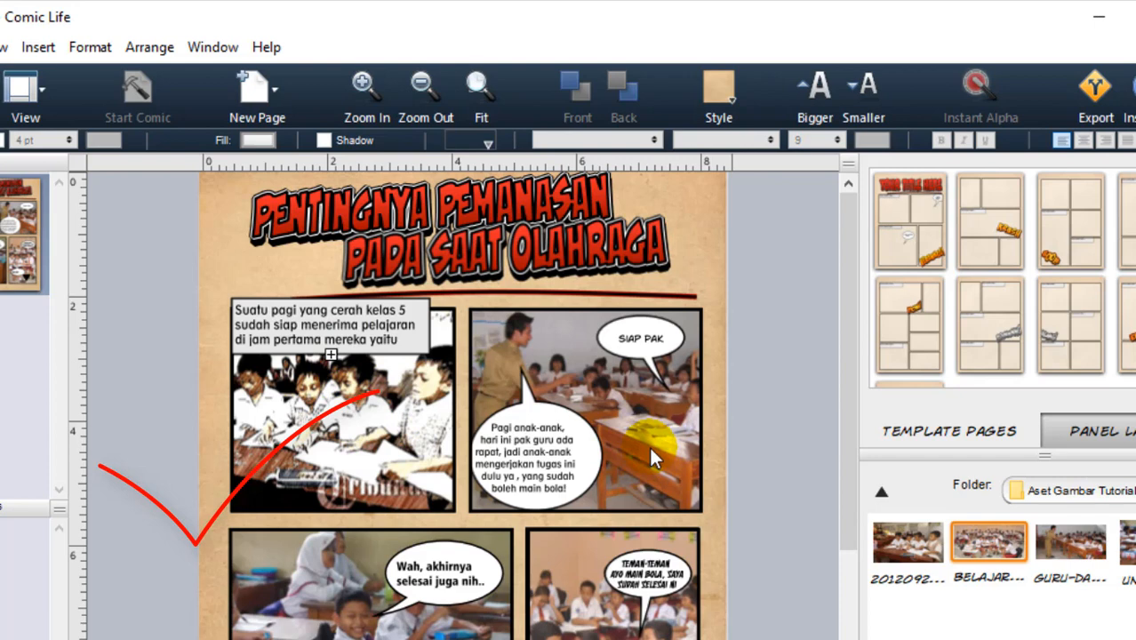
- Apply the Hatched 2 + Border filter to the photo of the teacher in the second panel
click(649, 444)
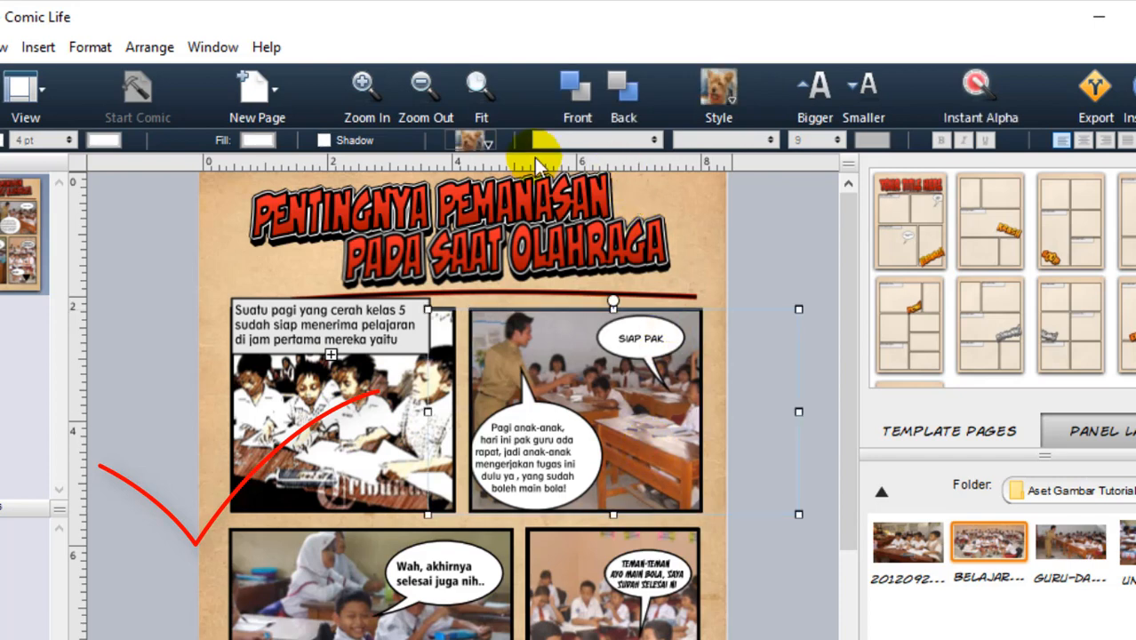
click(480, 143)
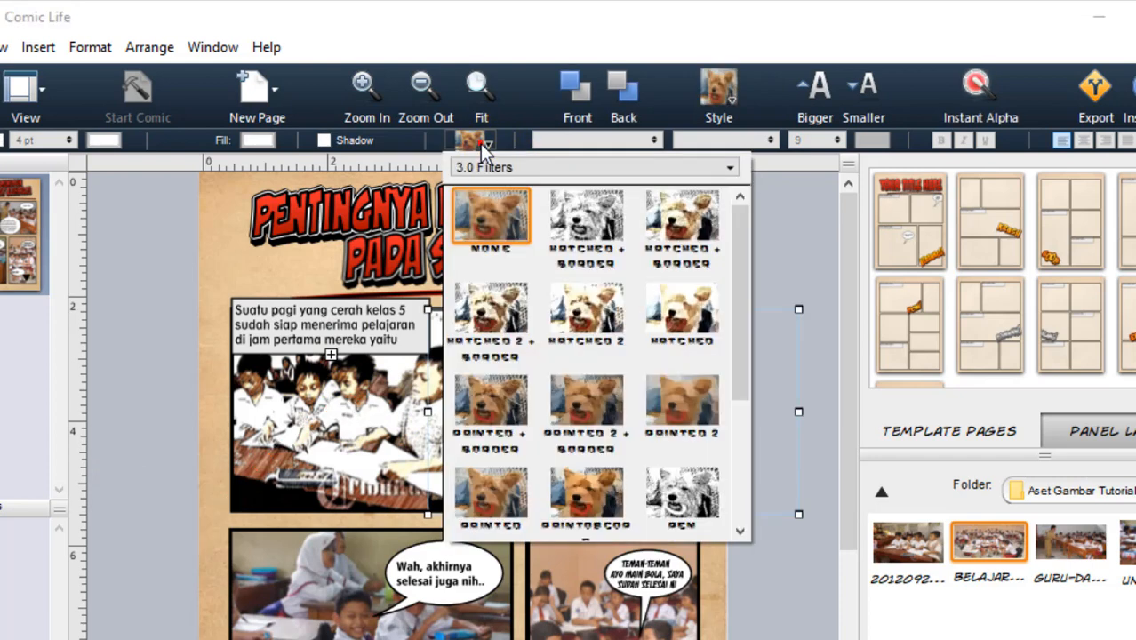
click(484, 294)
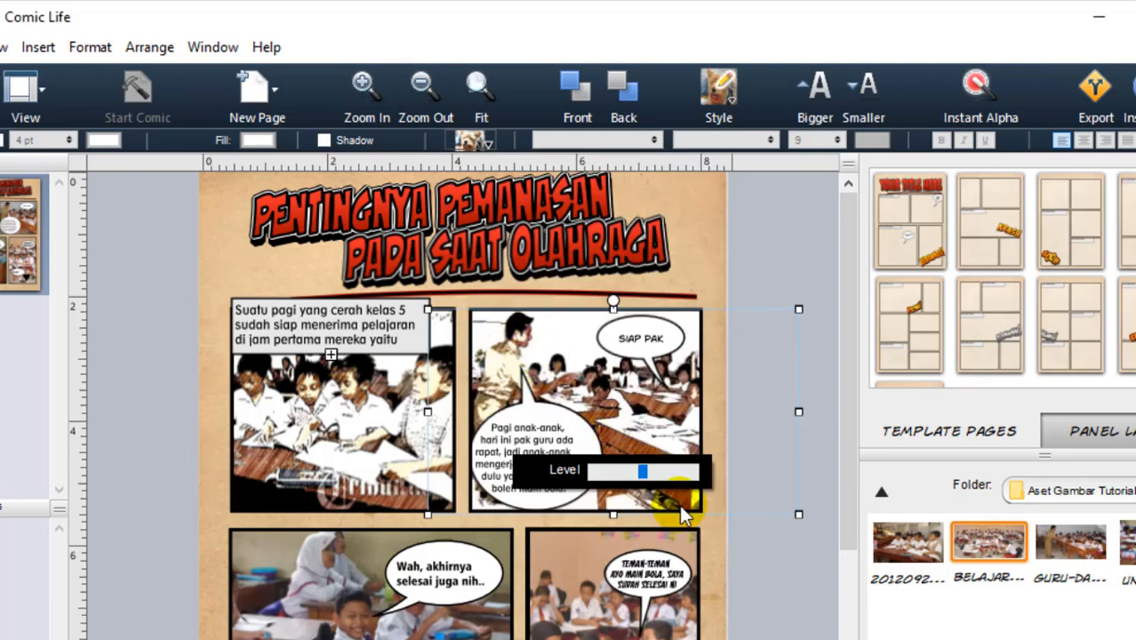
- Apply the Hatched 2 + Border filter to the third panel's photo of the smiling student
scroll(718, 564, down, 2)
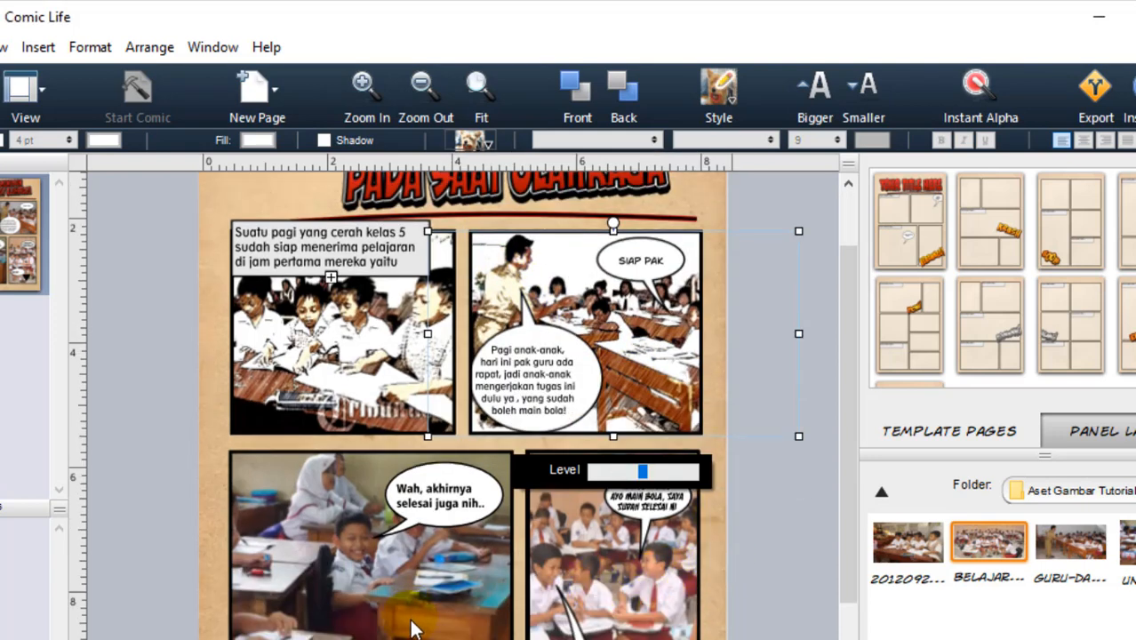
click(413, 627)
click(413, 628)
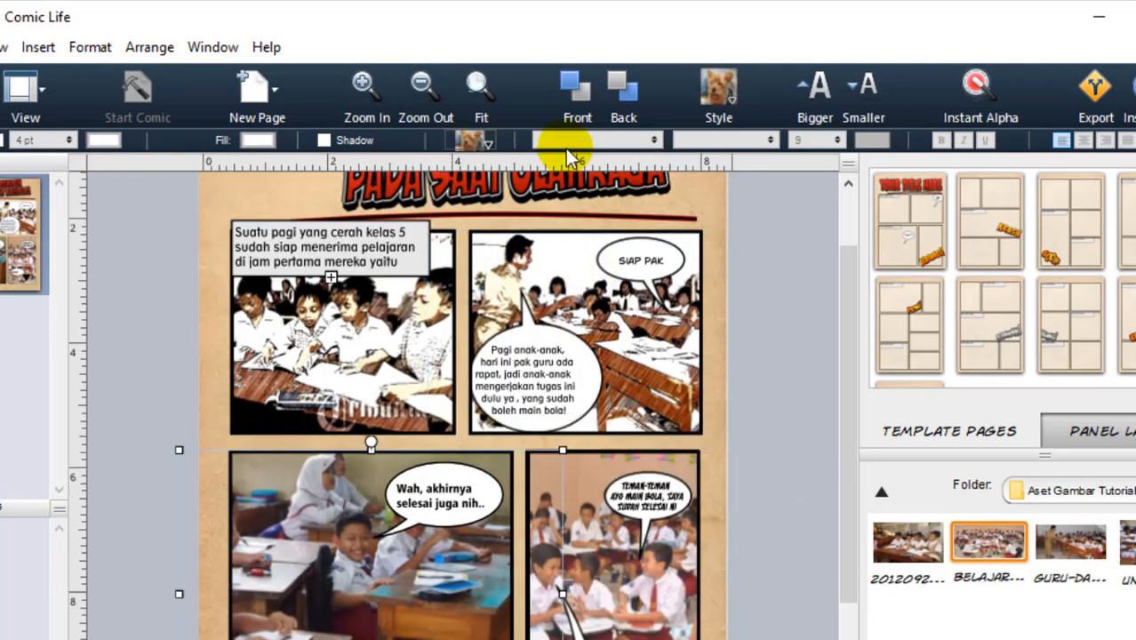
click(485, 144)
click(504, 329)
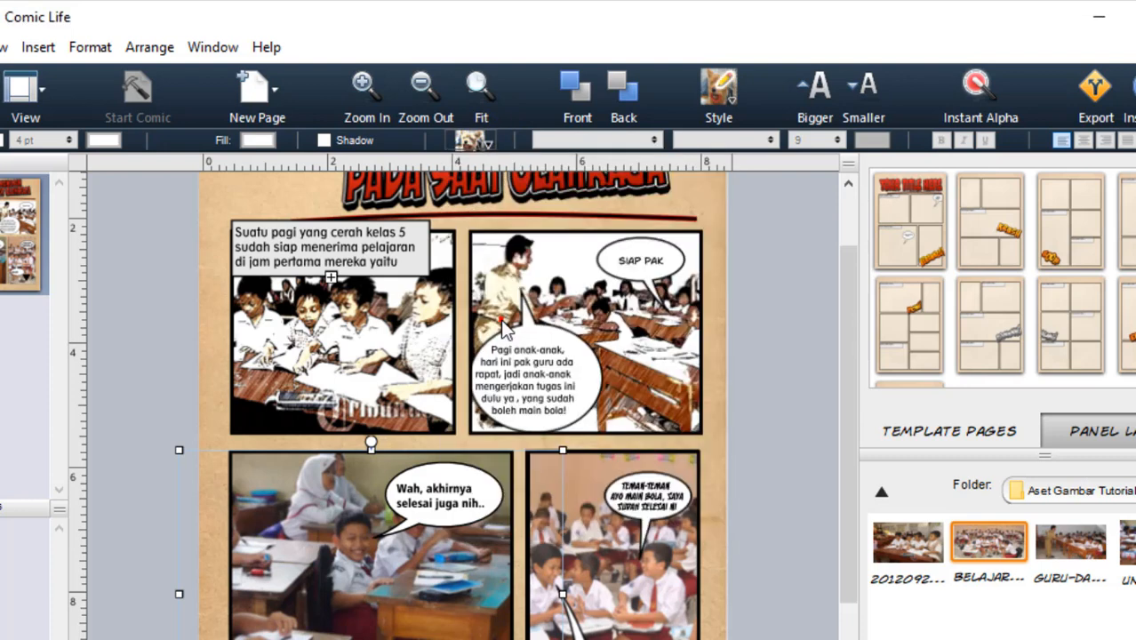
click(568, 447)
- Apply the Hatched 2 + Border filter to the fourth panel's classroom photo and deselect it
click(616, 581)
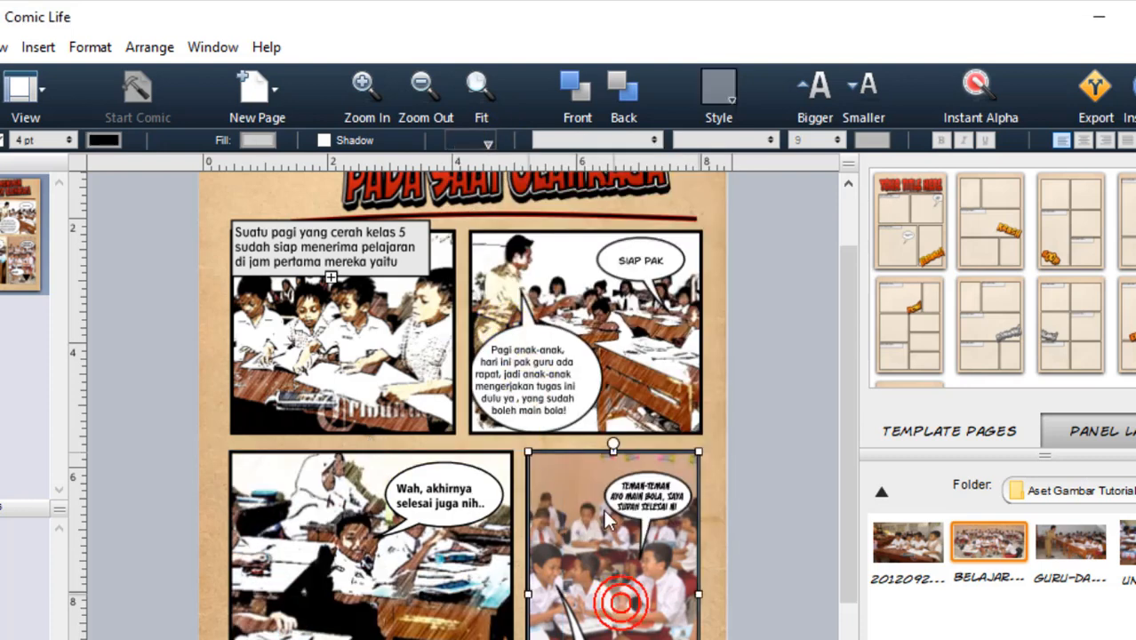
click(485, 148)
click(513, 331)
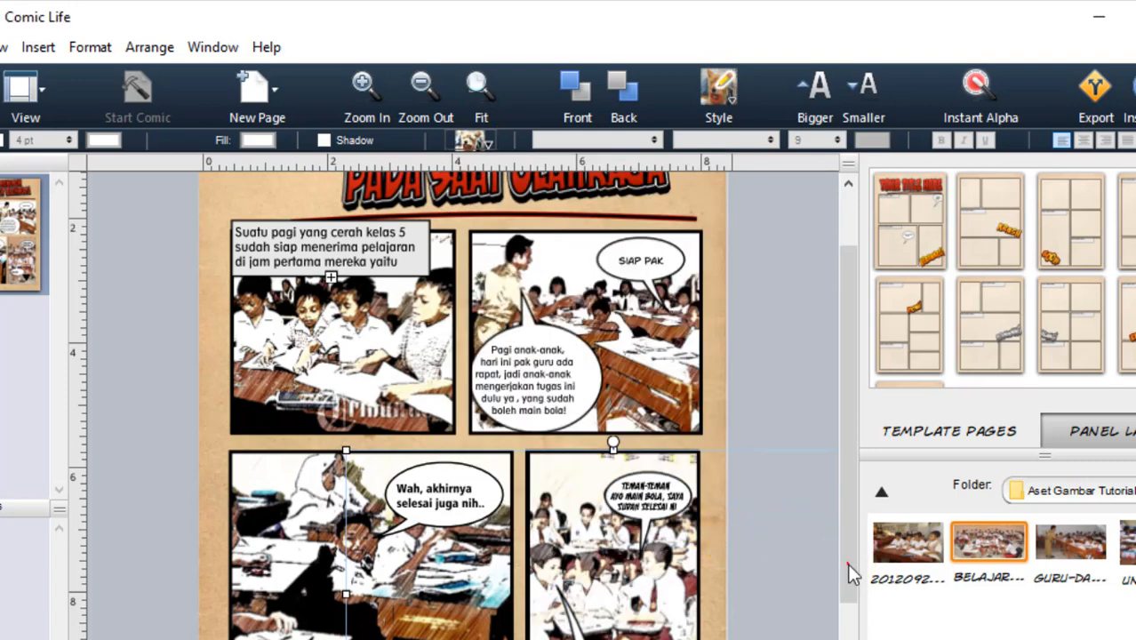
drag(848, 564, 840, 611)
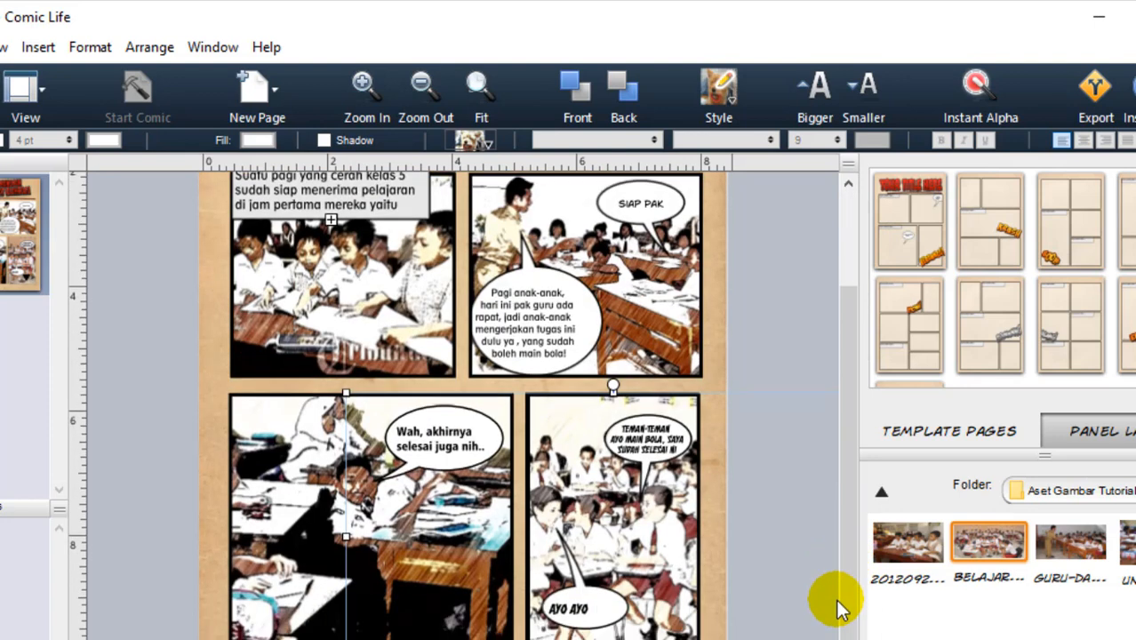
click(756, 472)
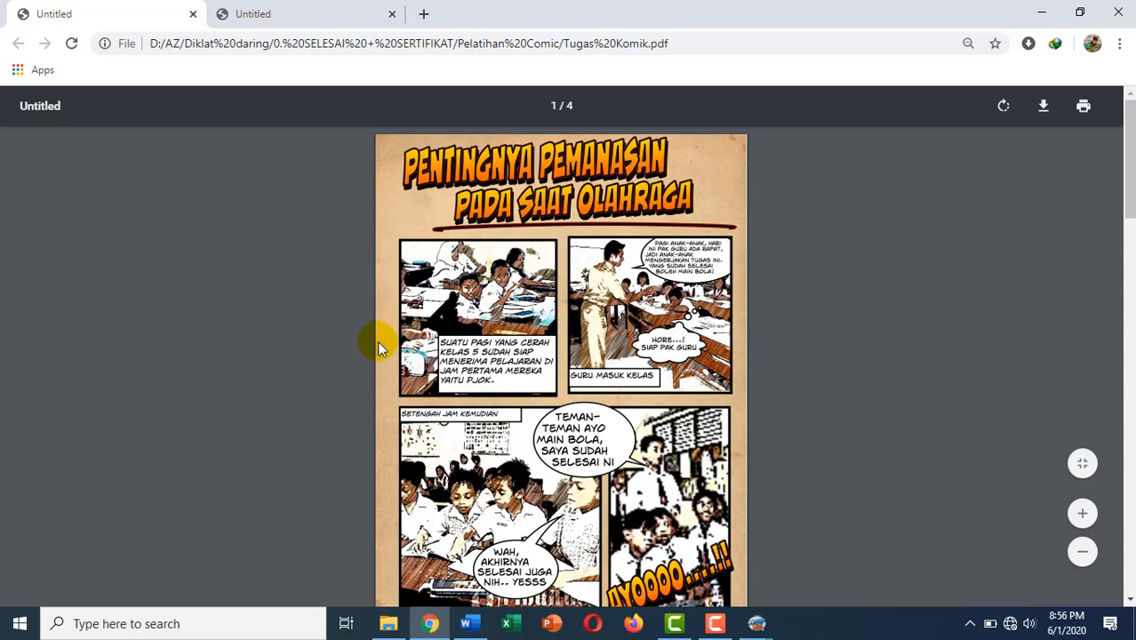
- Compare the unfiltered "Proyek Komik" PDF in Chrome with the filtered comic page in Comic Life
click(286, 18)
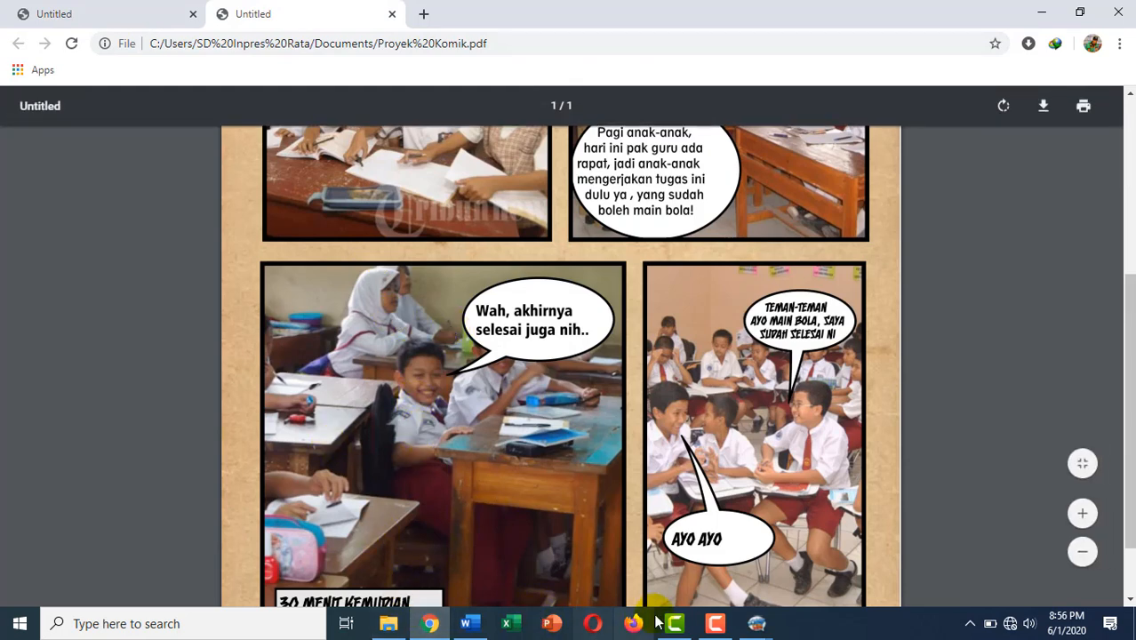
mouse_move(756, 629)
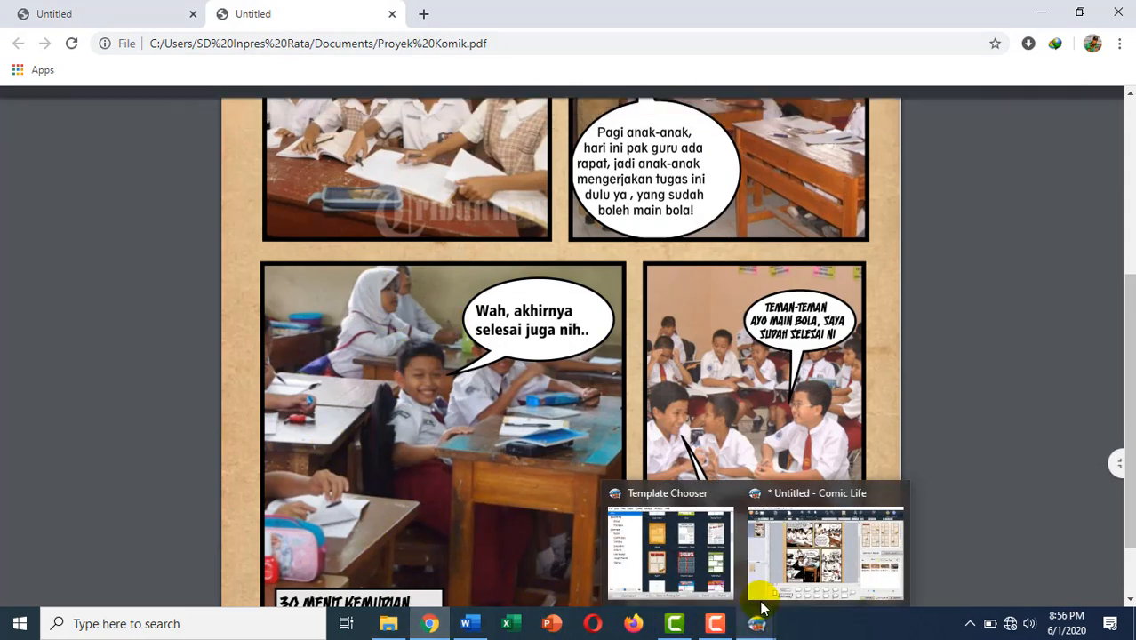
click(784, 578)
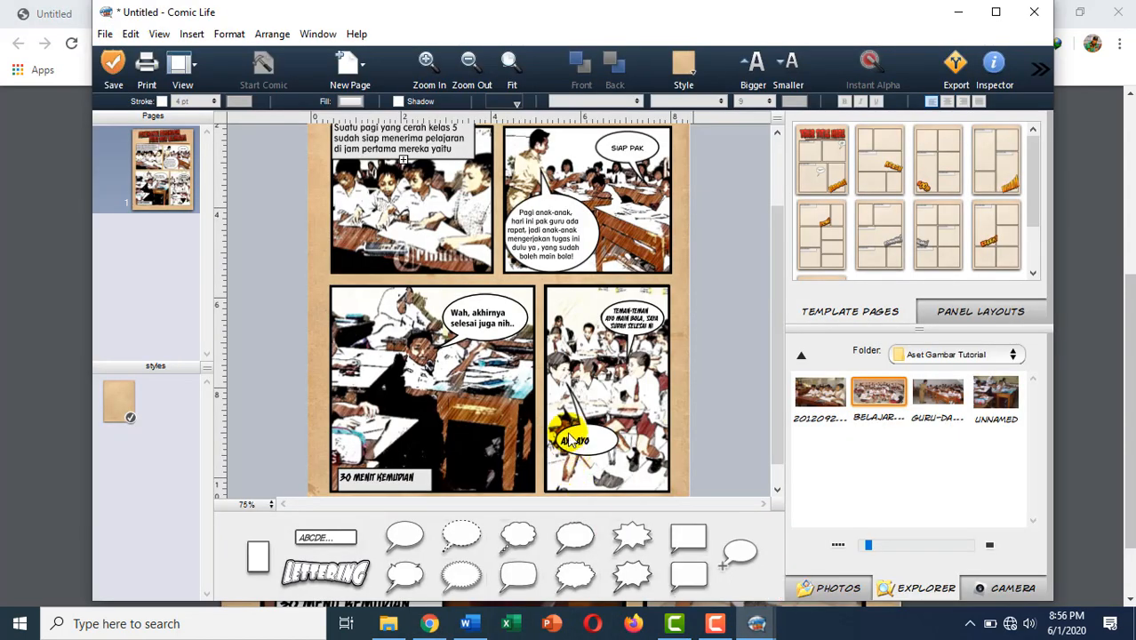
scroll(529, 391, up, 3)
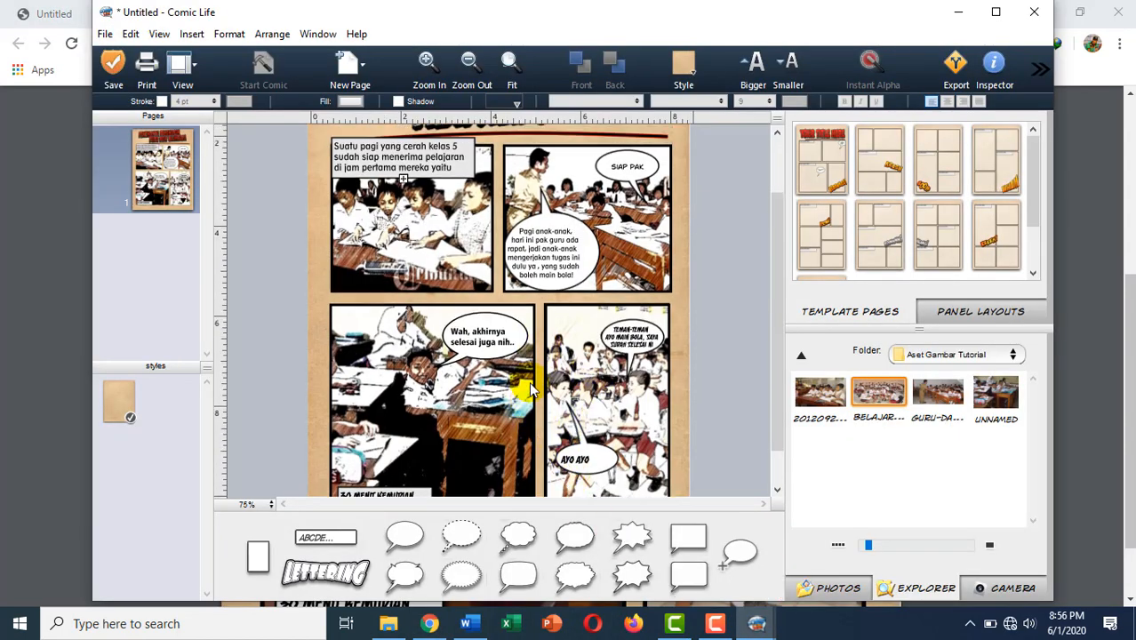
scroll(529, 395, up, 2)
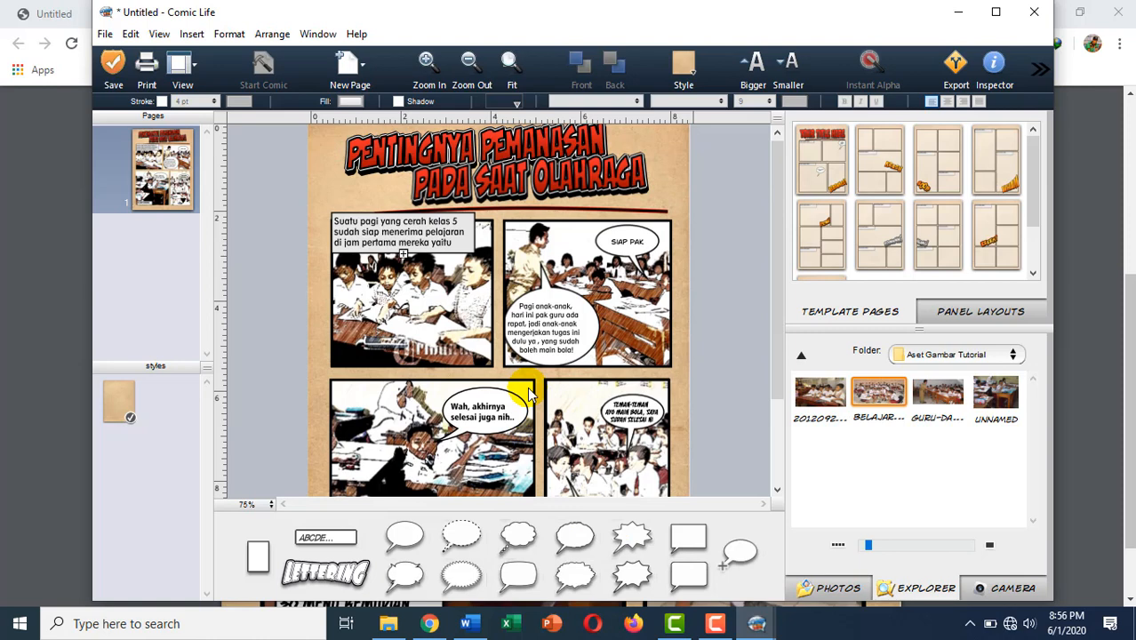